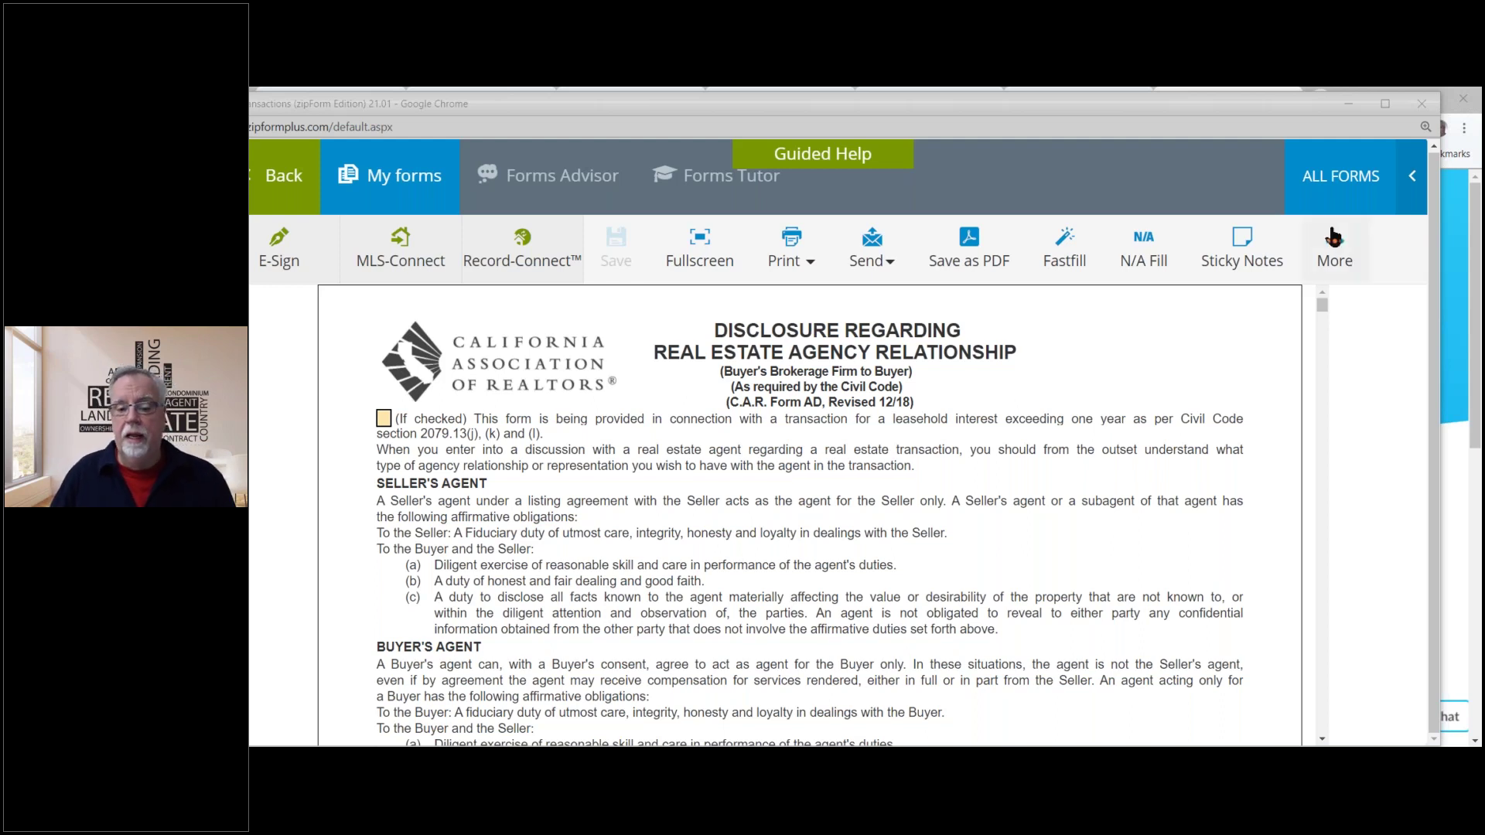
# Open Residential_Purchase_Agreement_-_1218_ts88698.pdf from the recent files in File Explorer and widen its Foxit Reader window.
pyautogui.press('super+e')
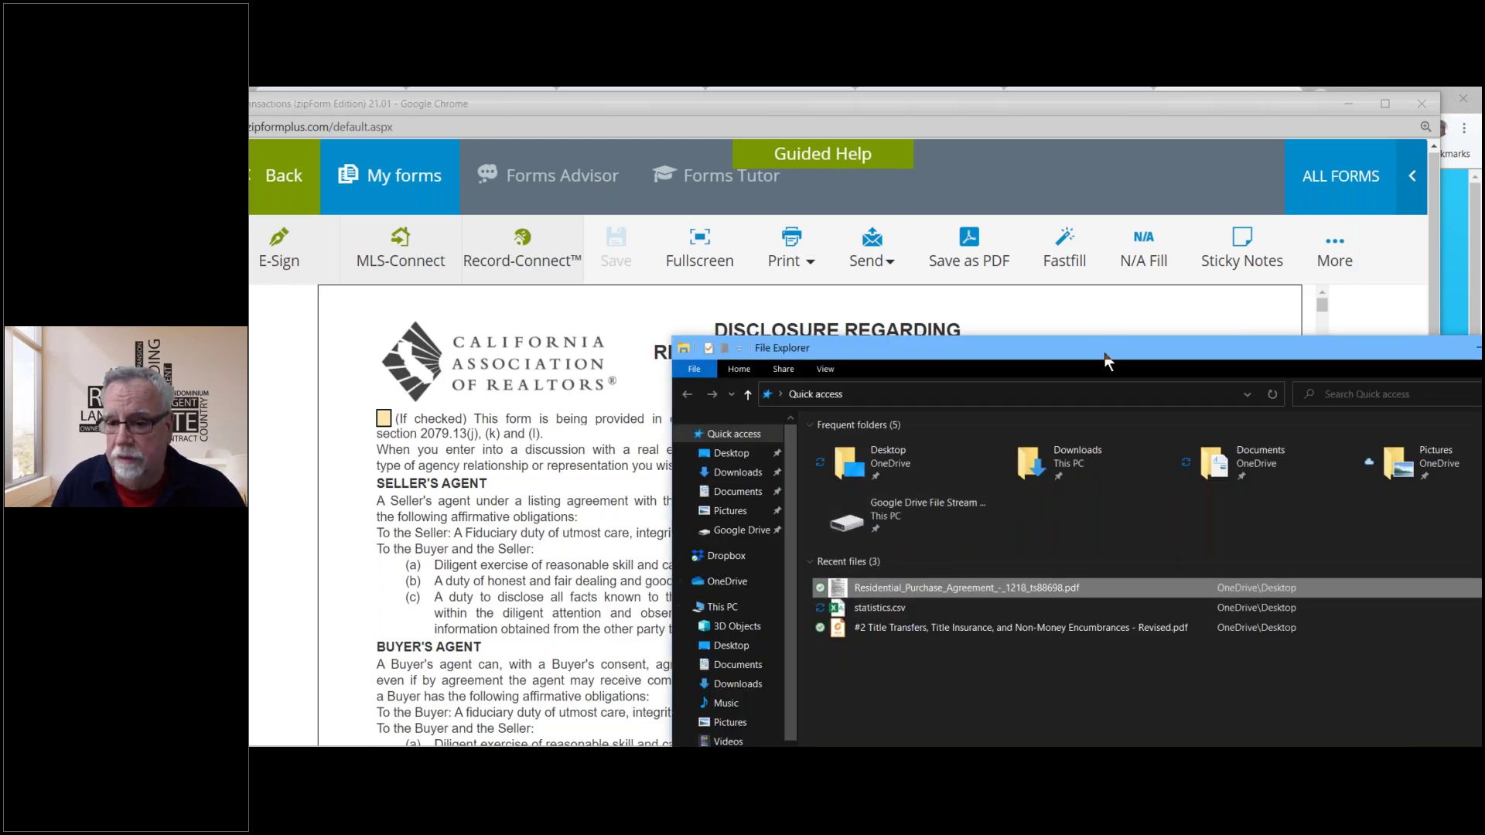
pyautogui.moveTo(1104, 358); pyautogui.dragTo(847, 267)
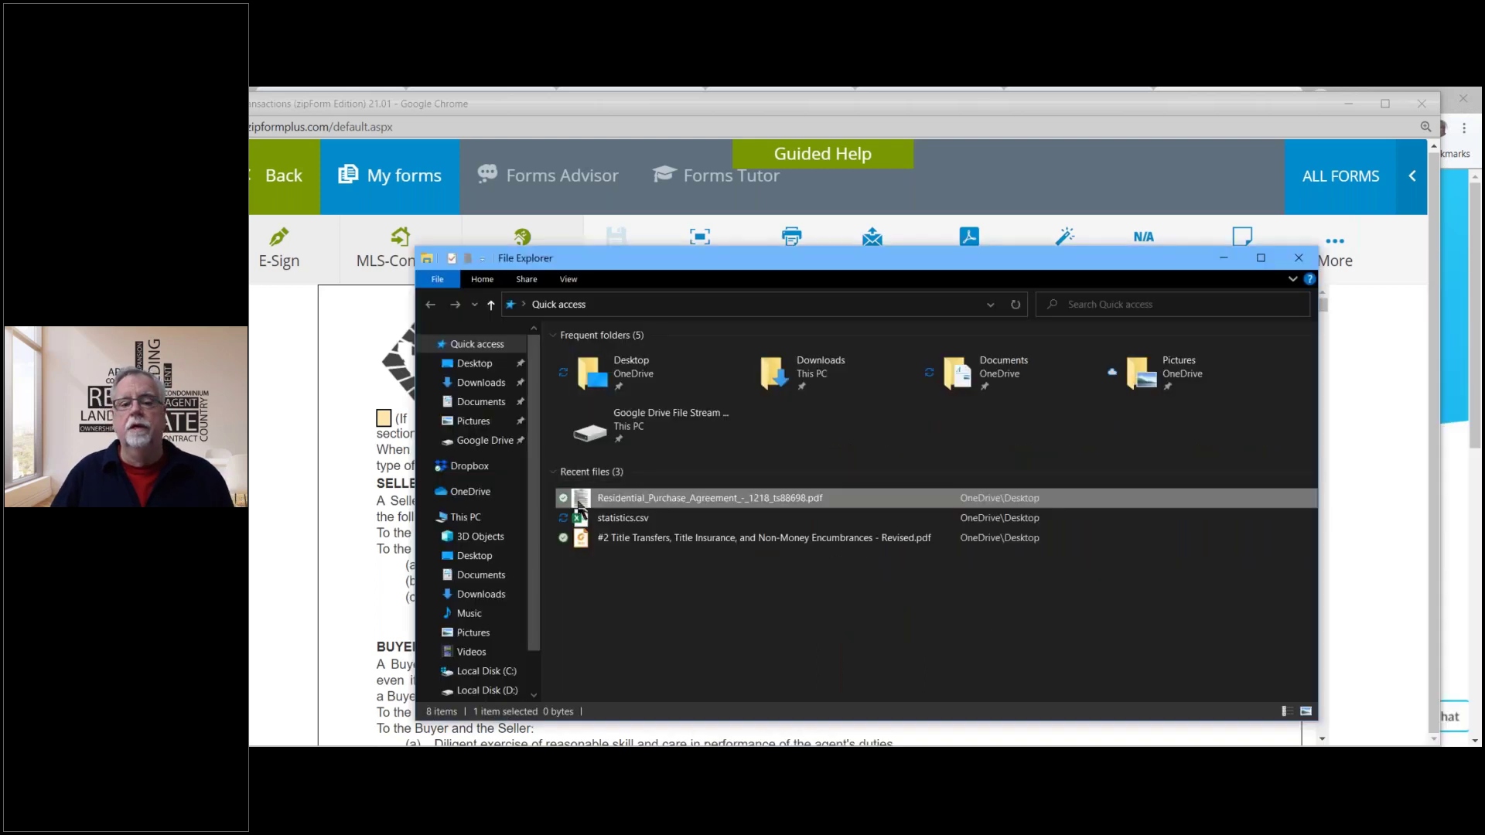
pyautogui.doubleClick(579, 504)
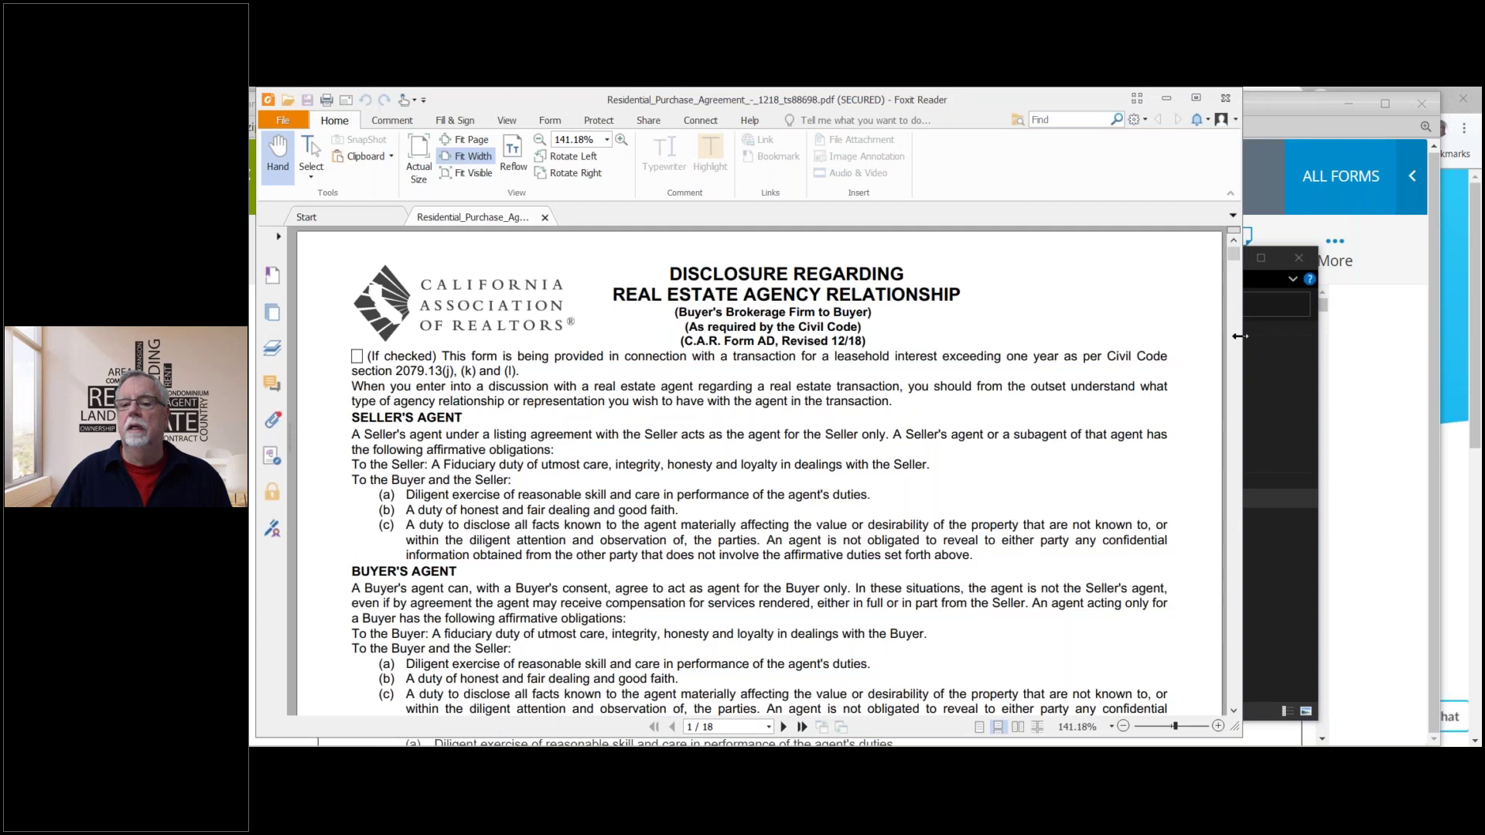
pyautogui.moveTo(1241, 336); pyautogui.dragTo(1419, 344)
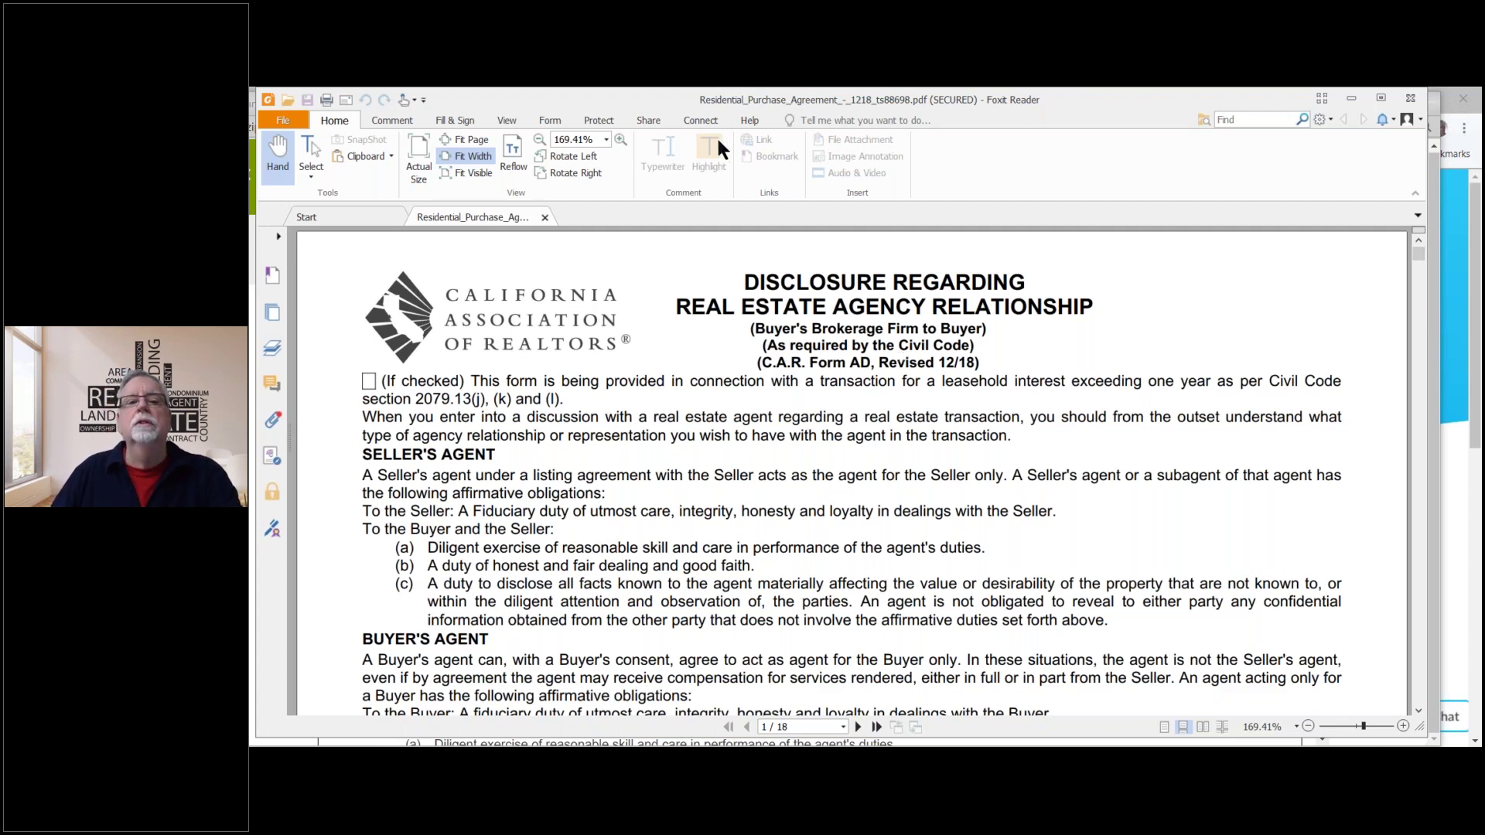
# Switch back to the zipForm window and mark the first signer as Buyer on the Disclosure Regarding Real Estate Agency Relationship.
pyautogui.click(1350, 97)
pyautogui.click(308, 345)
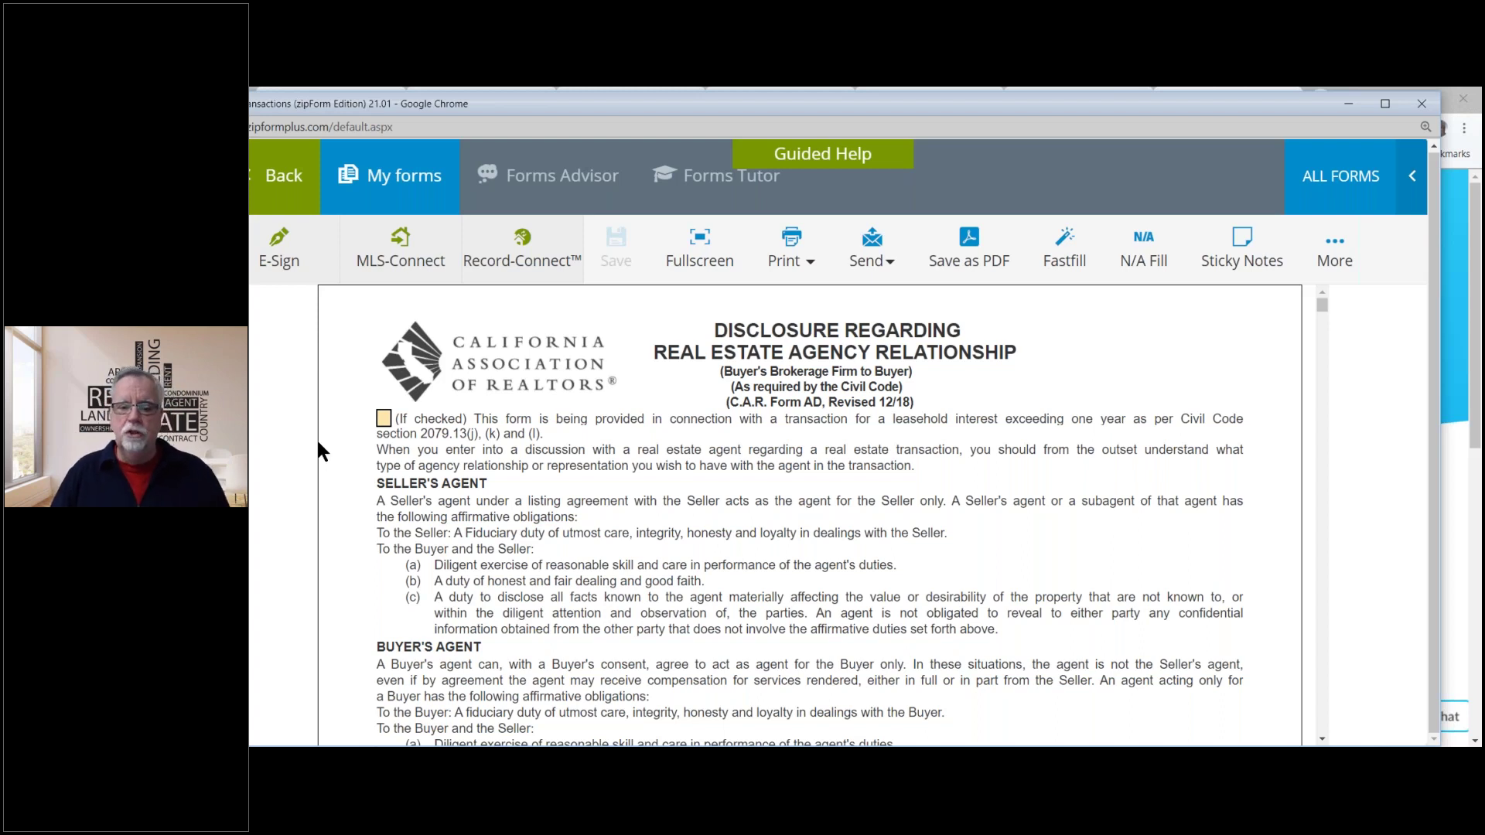
pyautogui.scroll(-2, 588, 522)
pyautogui.scroll(2, 566, 528)
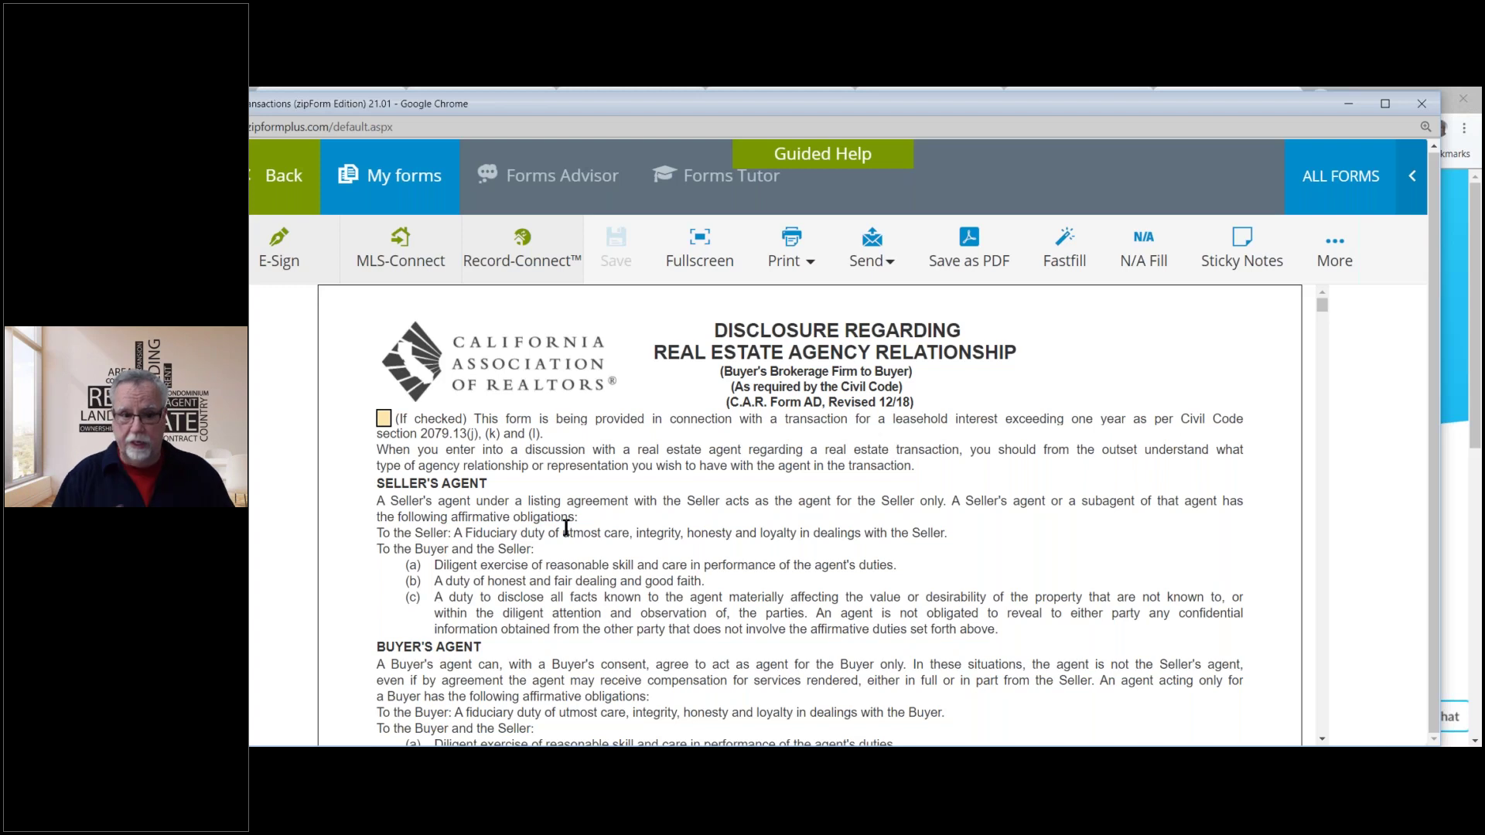
pyautogui.scroll(-2, 588, 530)
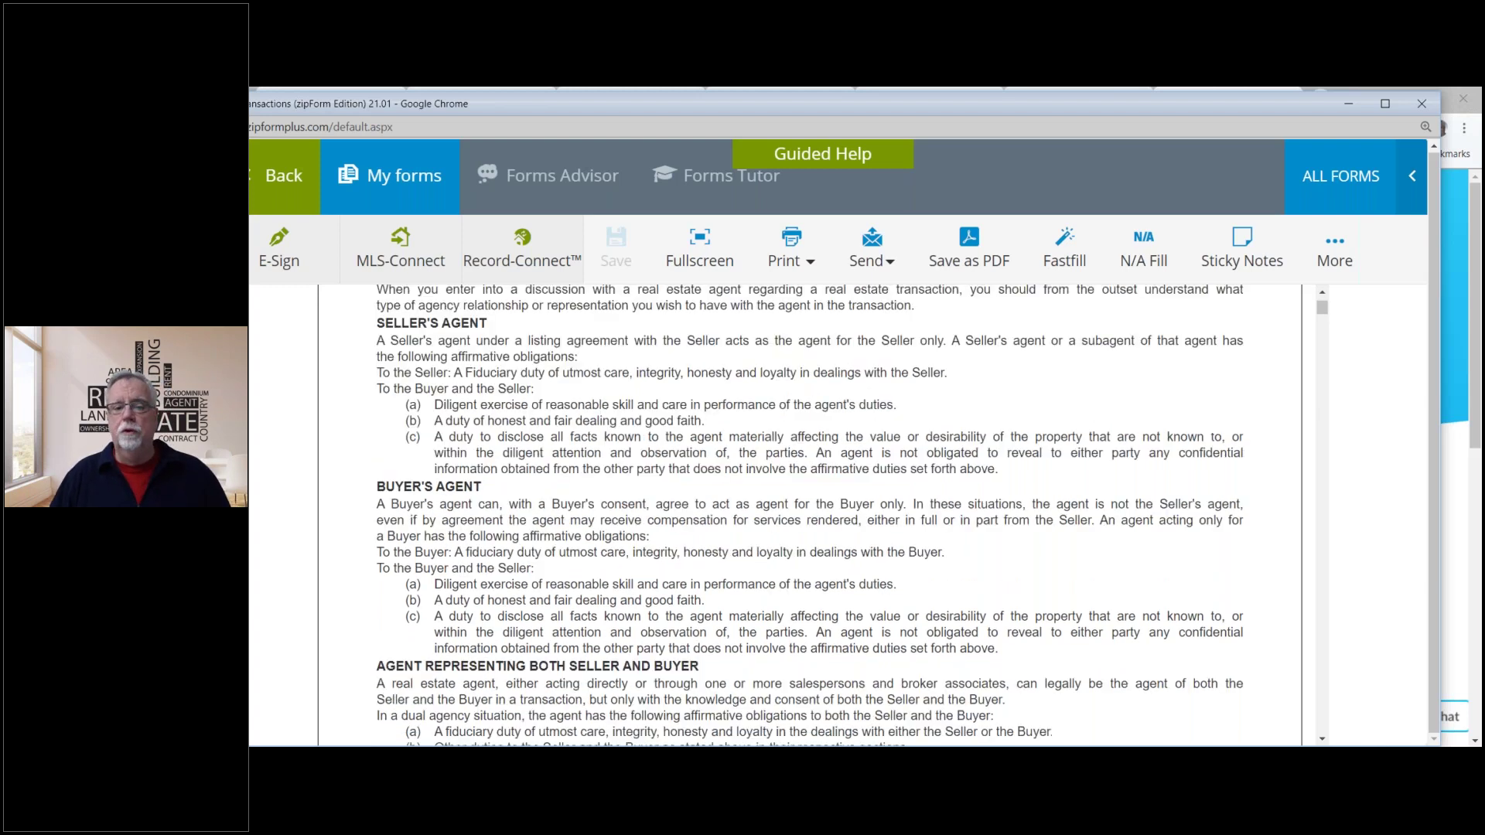
pyautogui.scroll(1, 809, 515)
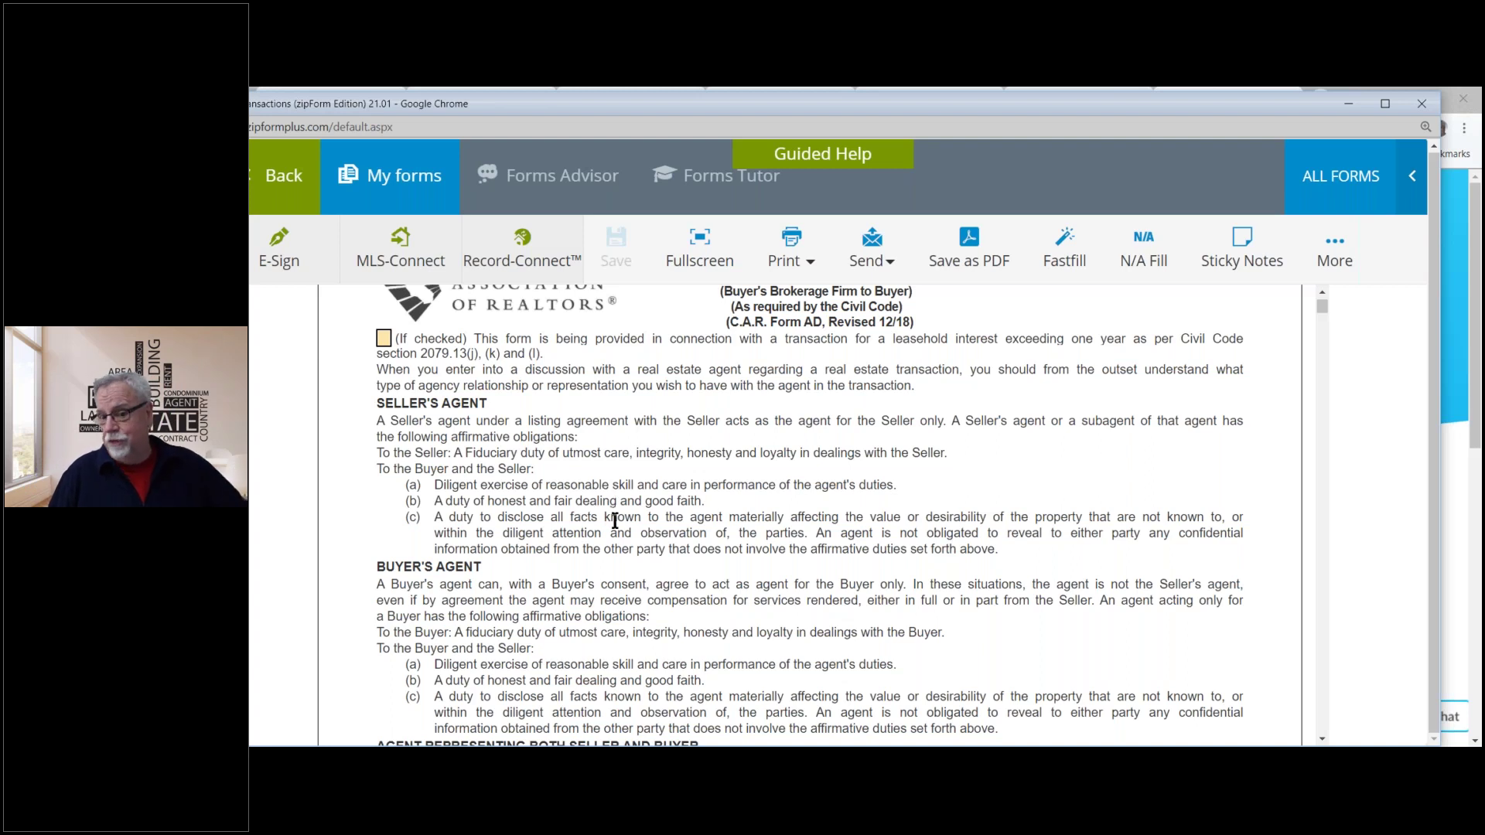
pyautogui.scroll(-10, 615, 522)
pyautogui.scroll(5, 614, 523)
pyautogui.scroll(1, 615, 522)
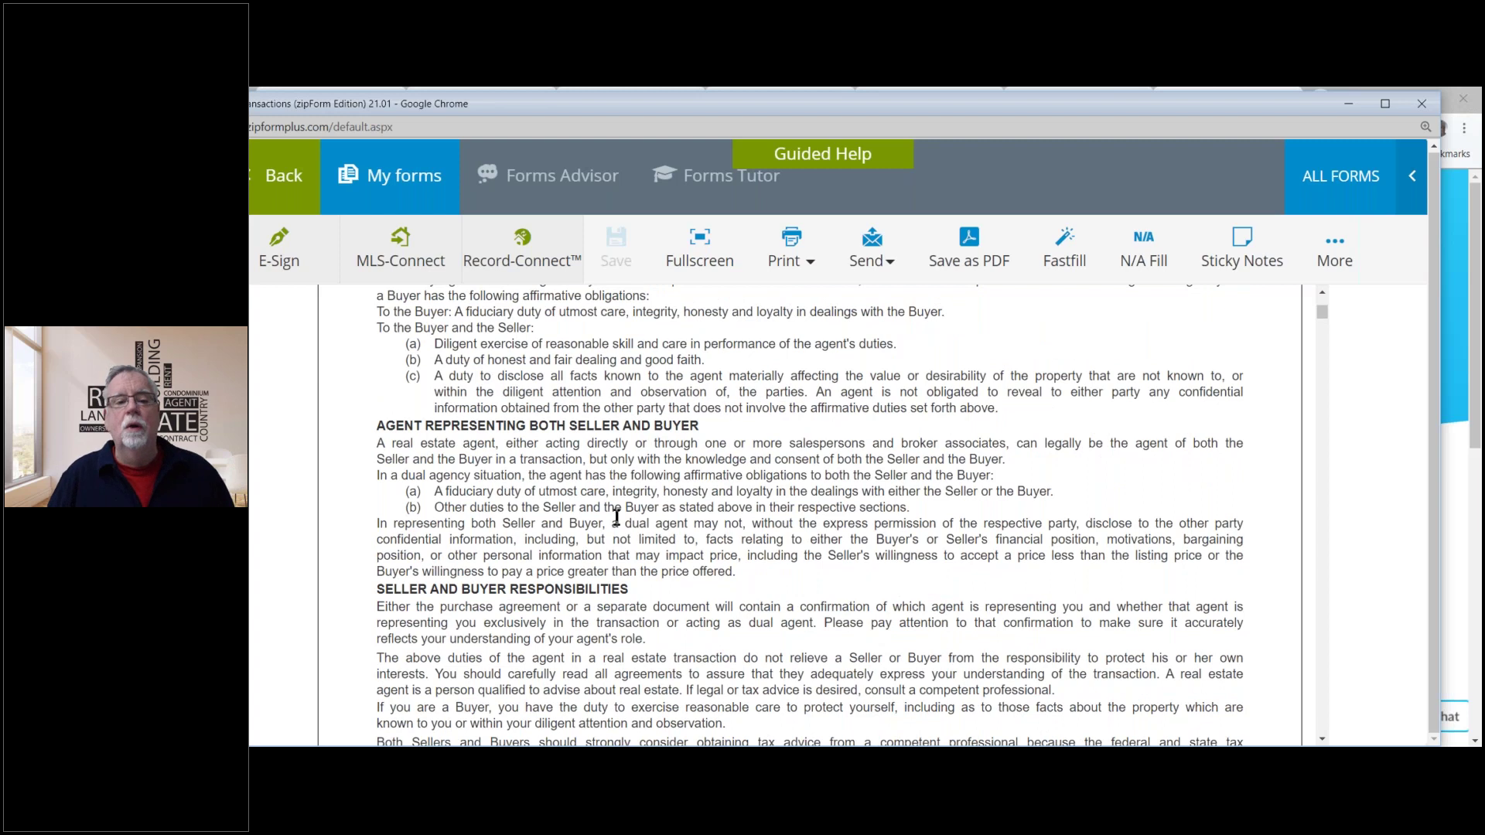
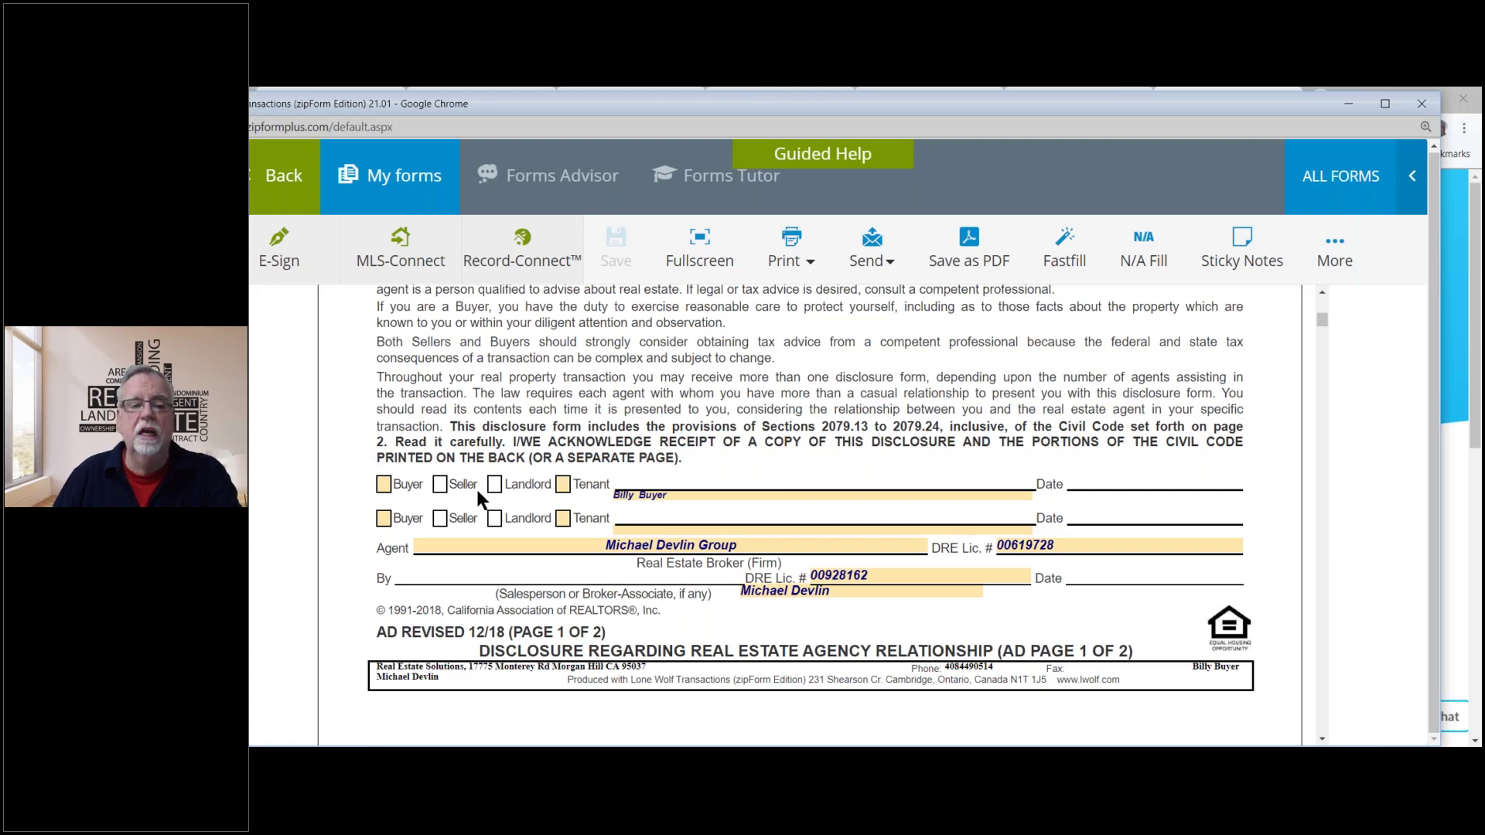
pyautogui.click(384, 485)
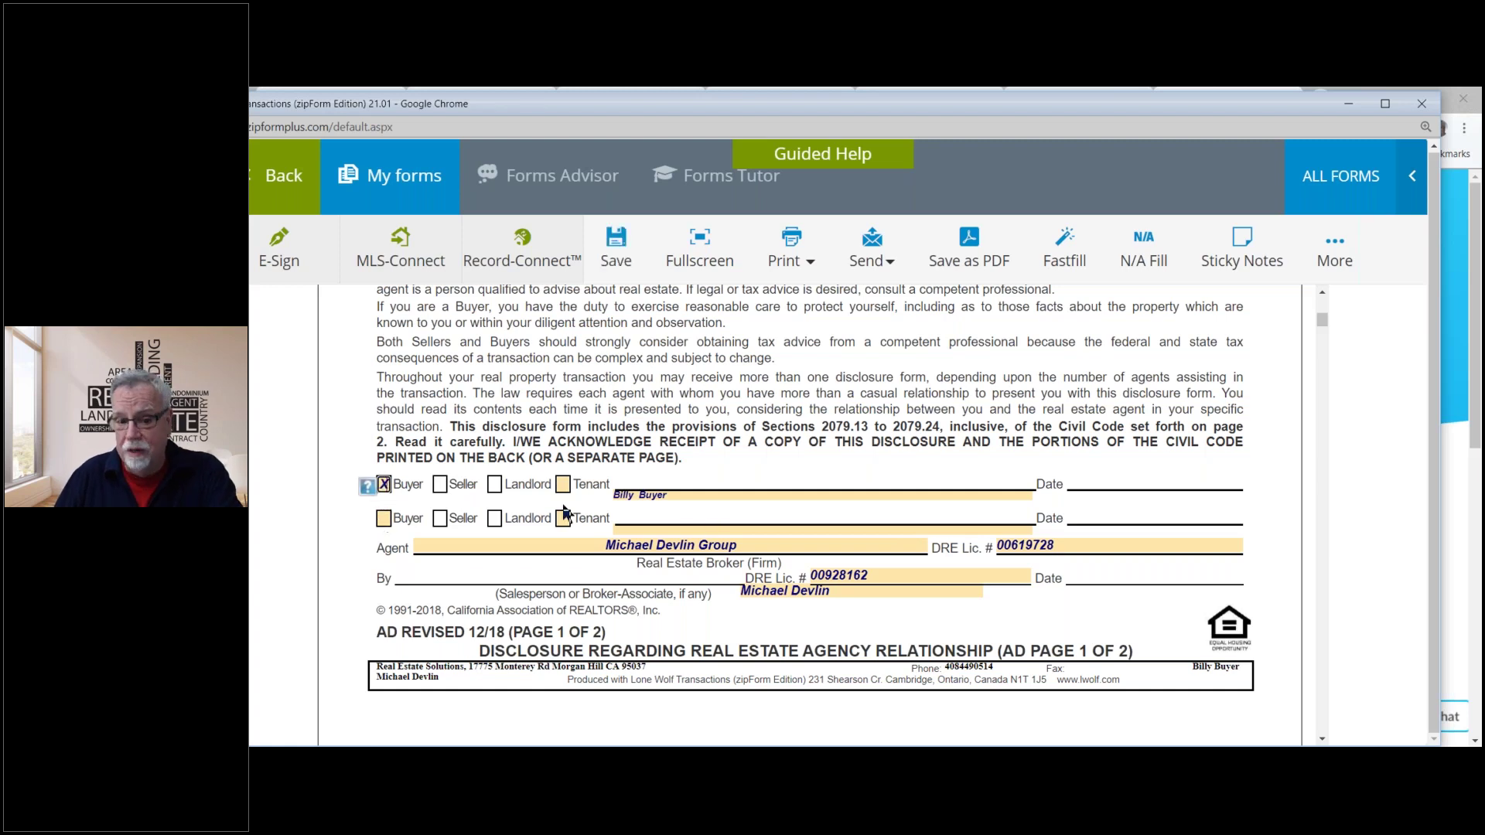
# Review the Civil Code sections 2079.13 to 2079.24 and the sample agency confirmation on the agency disclosure's second page.
pyautogui.scroll(-6, 593, 494)
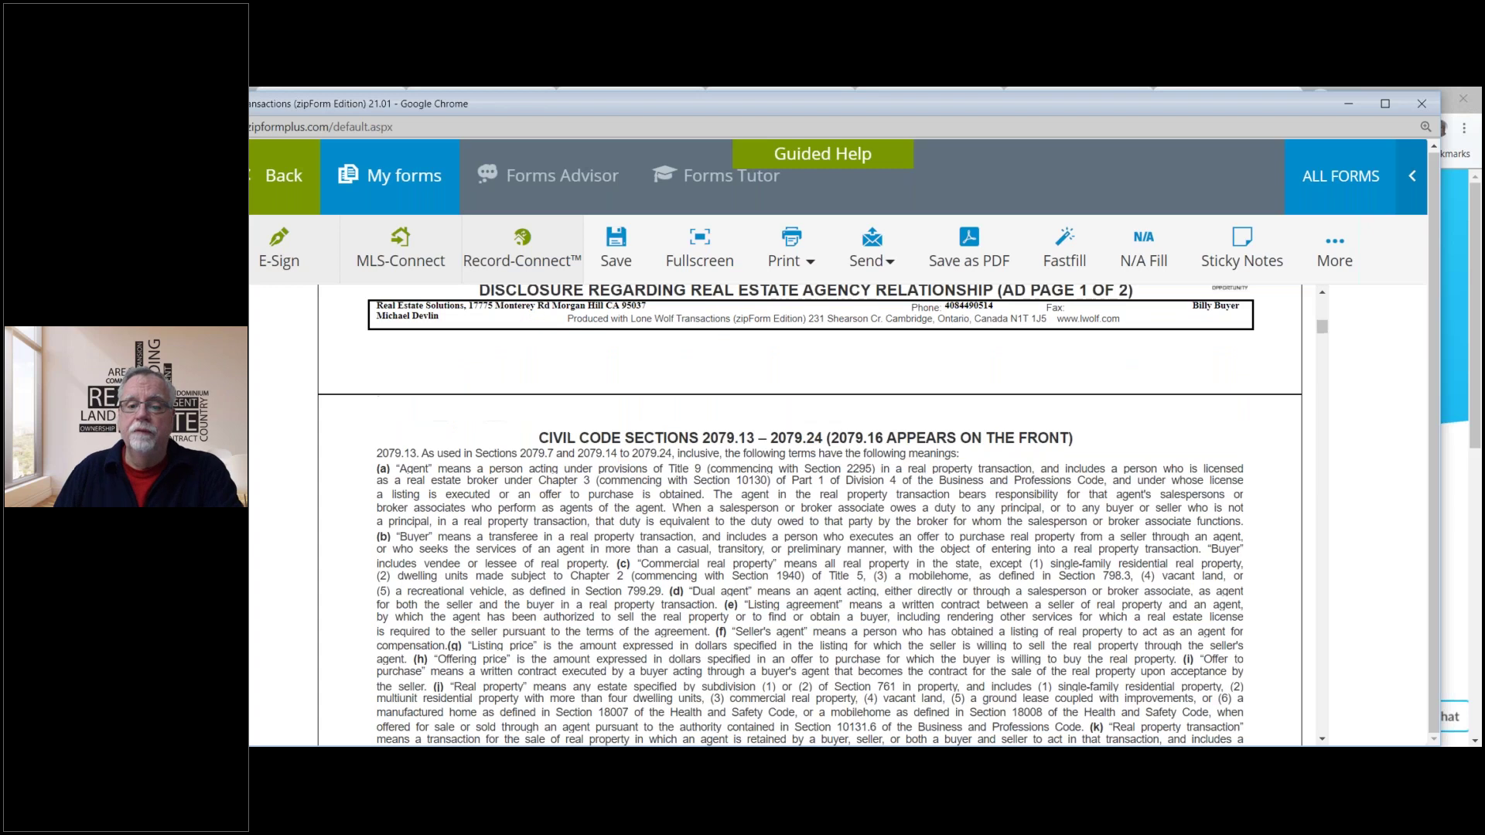
pyautogui.scroll(-1, 577, 511)
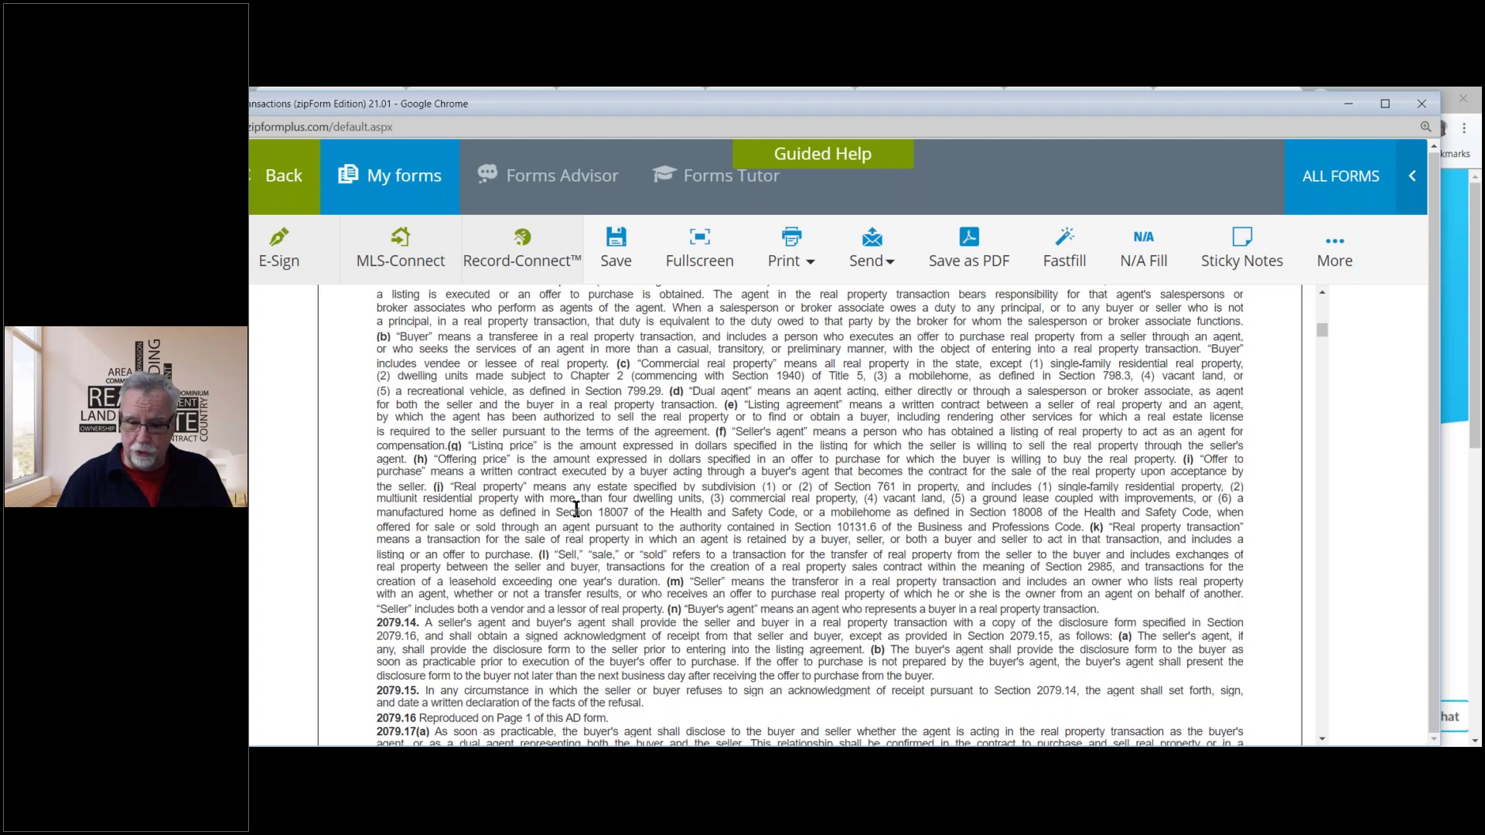
pyautogui.scroll(-4, 786, 510)
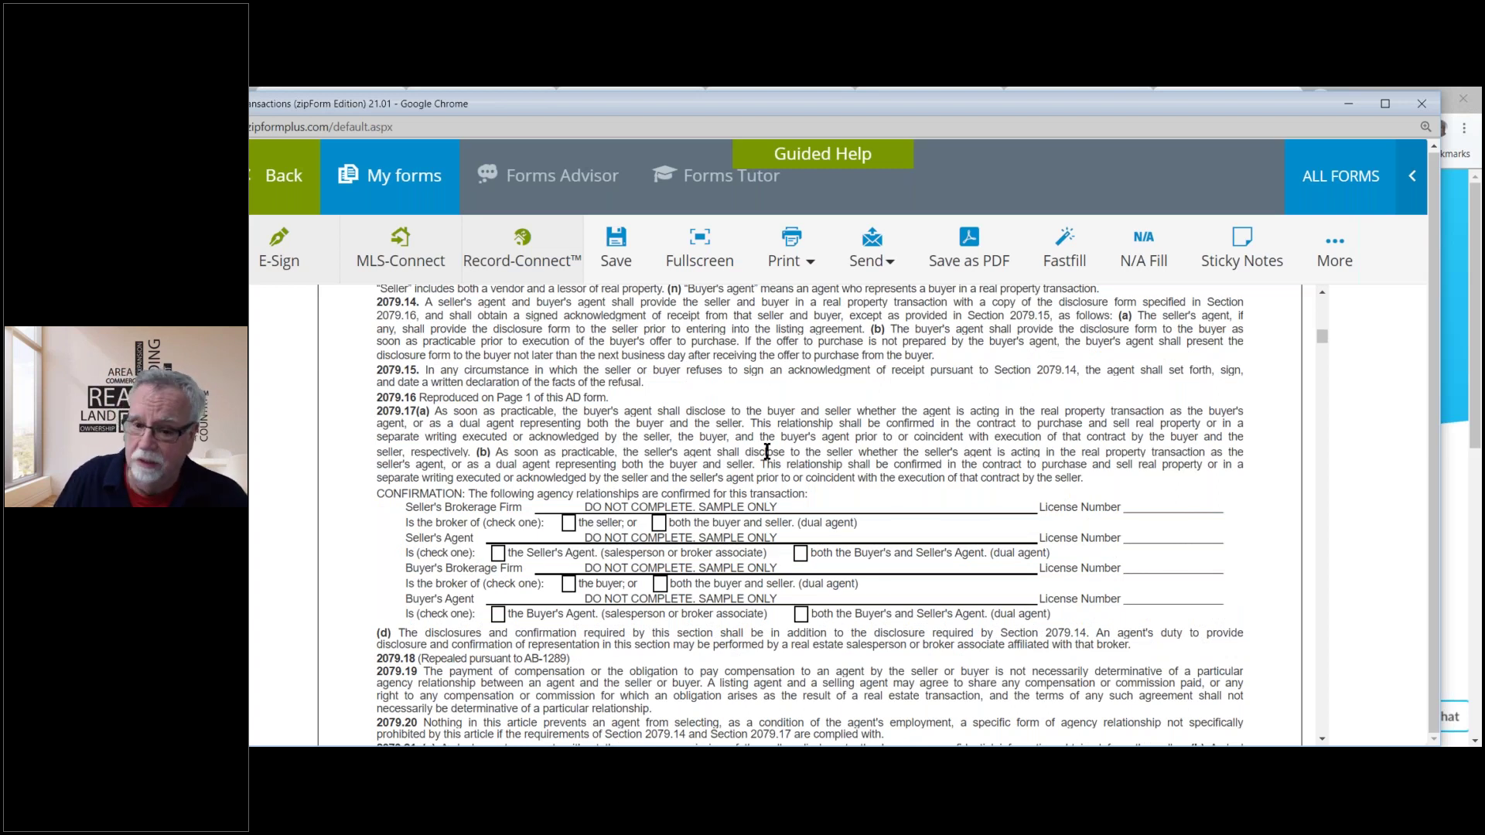
pyautogui.scroll(-4, 766, 456)
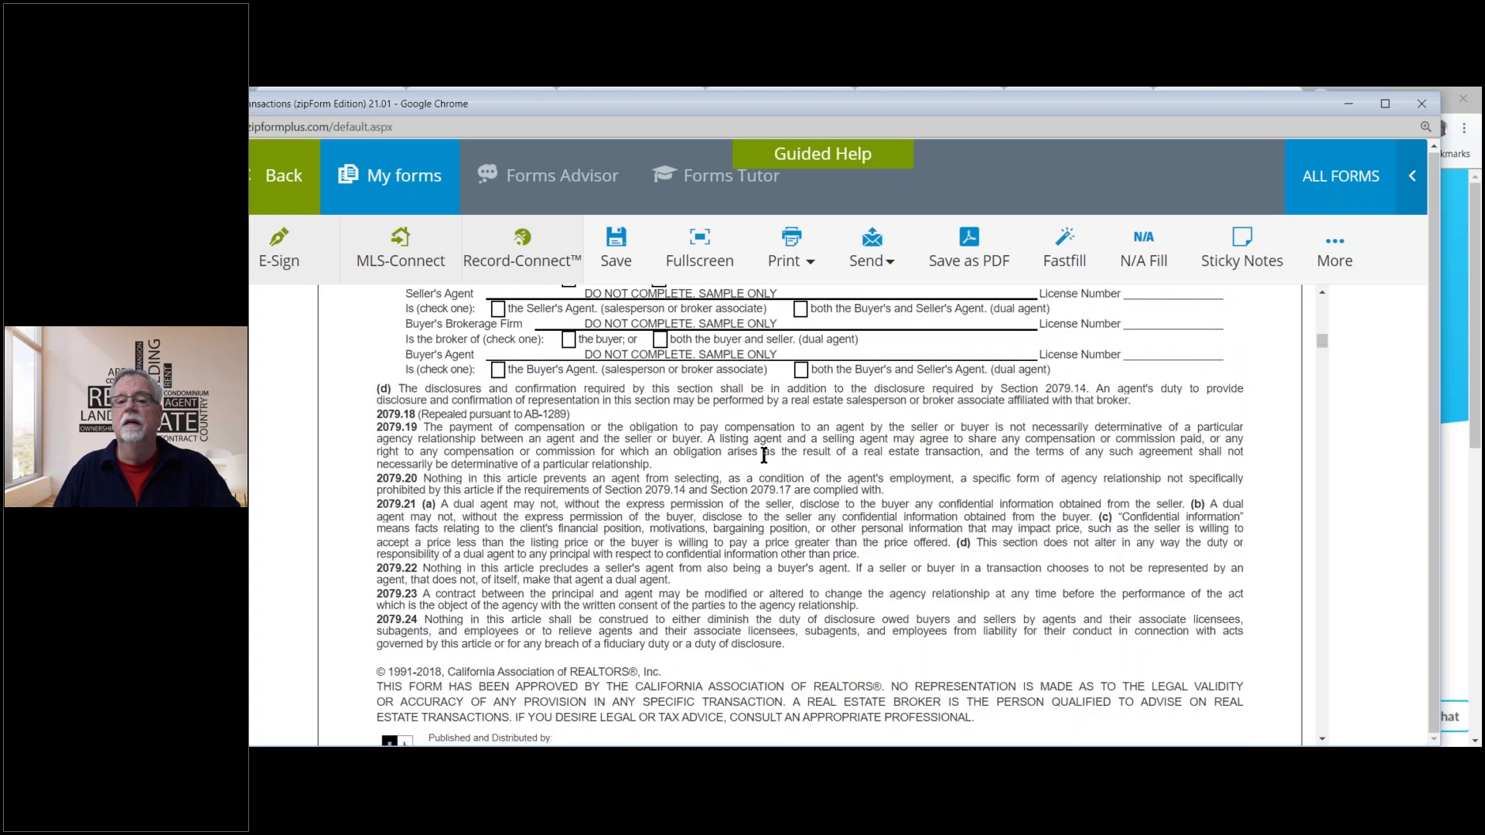
# Examine the Fair Housing & Discrimination Advisory, from the protected classes and conduct examples to the exceptions and signature lines.
pyautogui.scroll(-8, 764, 448)
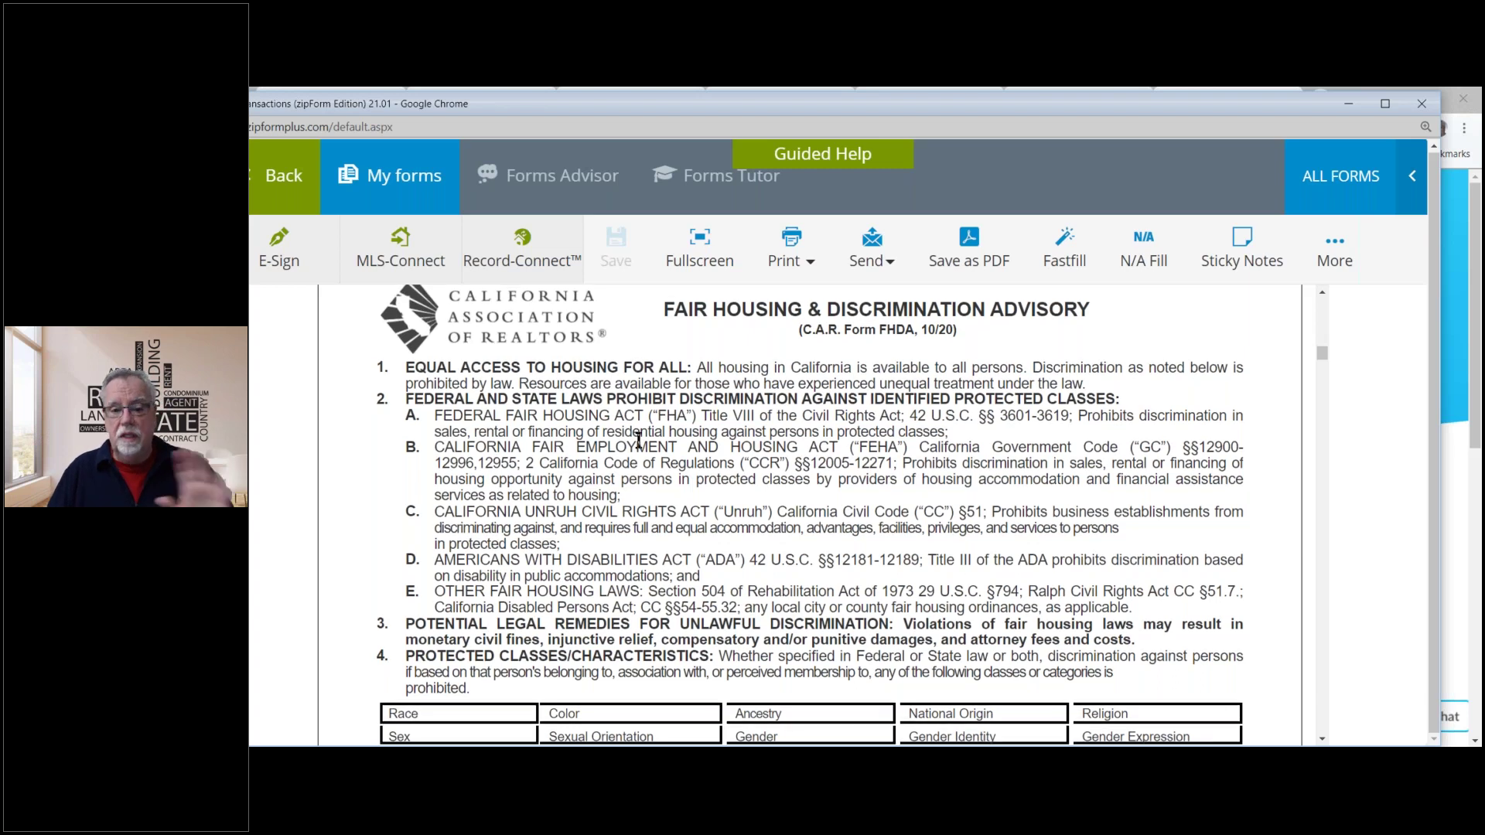
pyautogui.scroll(-1, 640, 444)
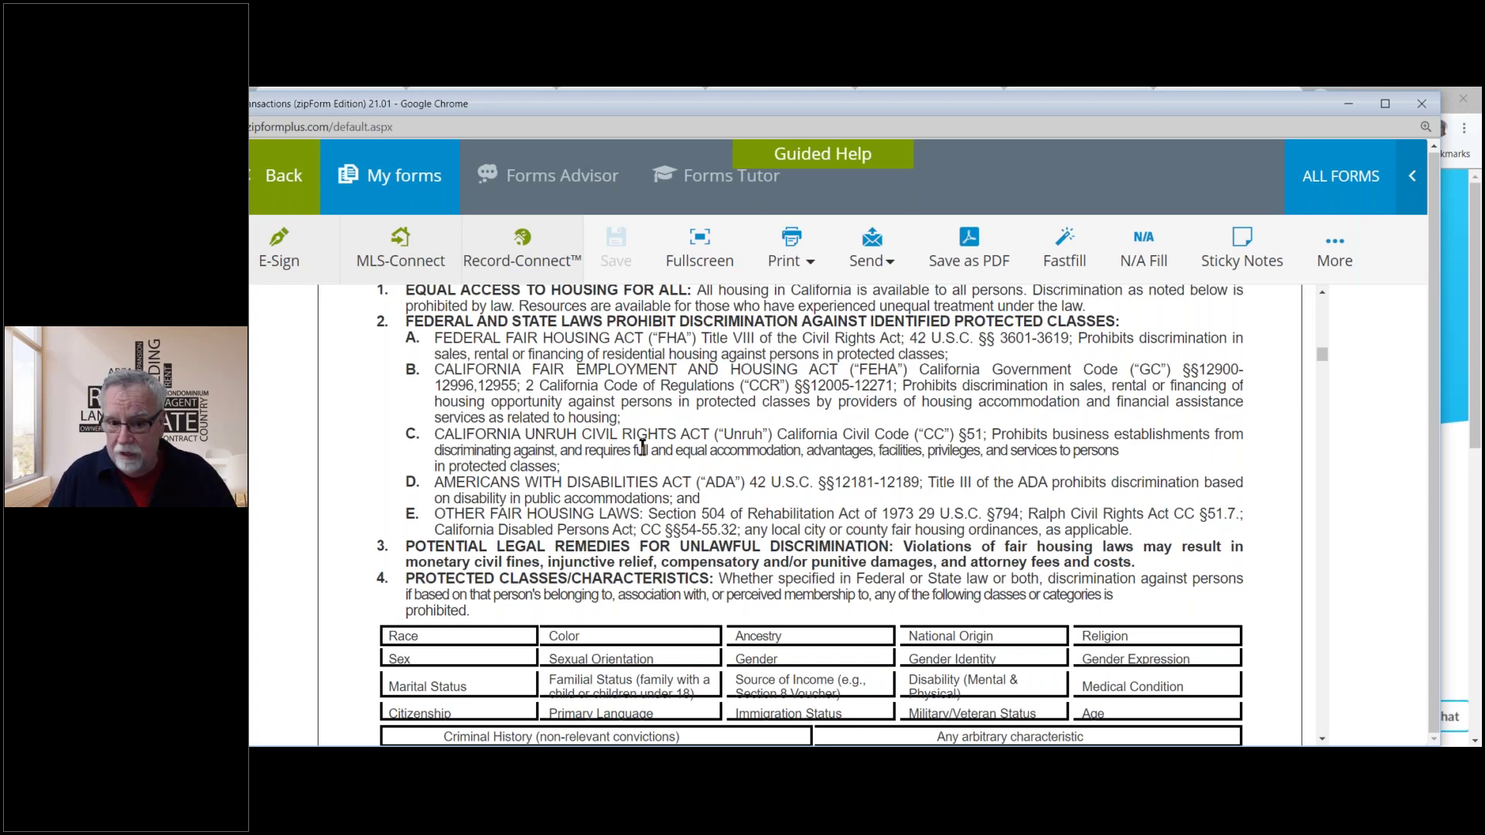
pyautogui.scroll(-4, 642, 447)
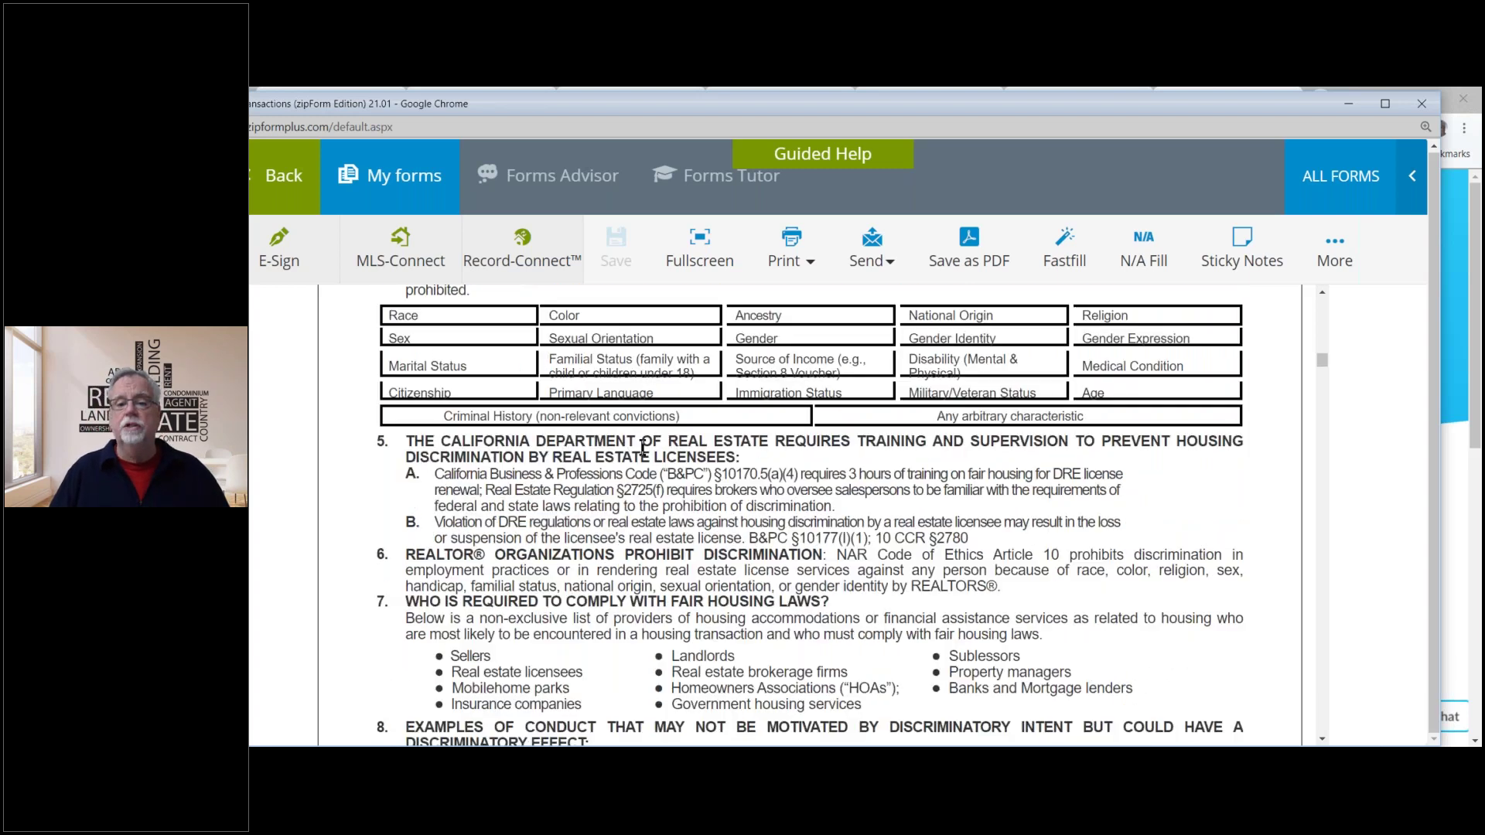
pyautogui.scroll(2, 645, 452)
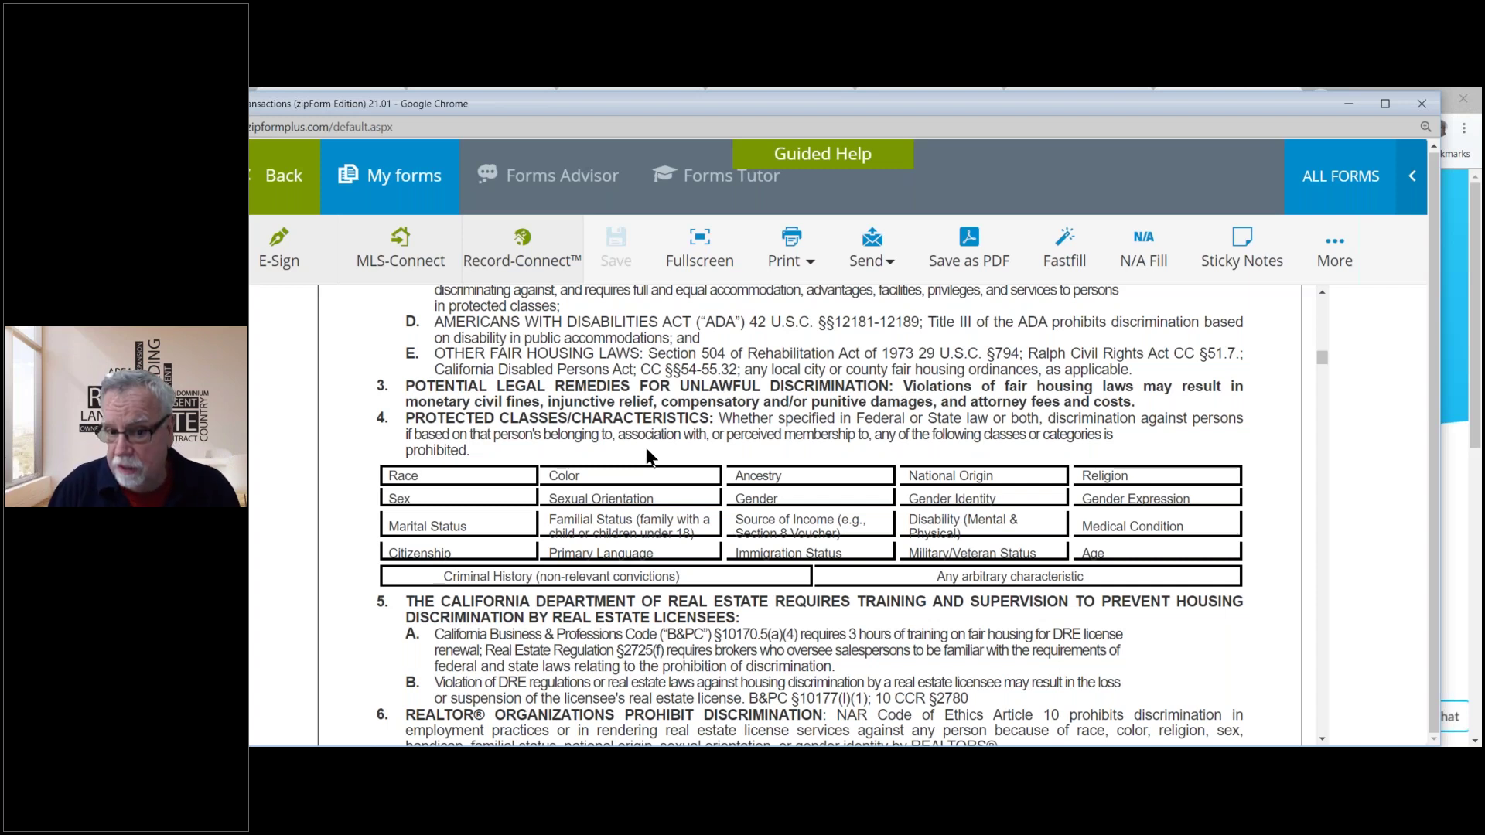
pyautogui.scroll(-4, 673, 466)
pyautogui.scroll(-1, 677, 467)
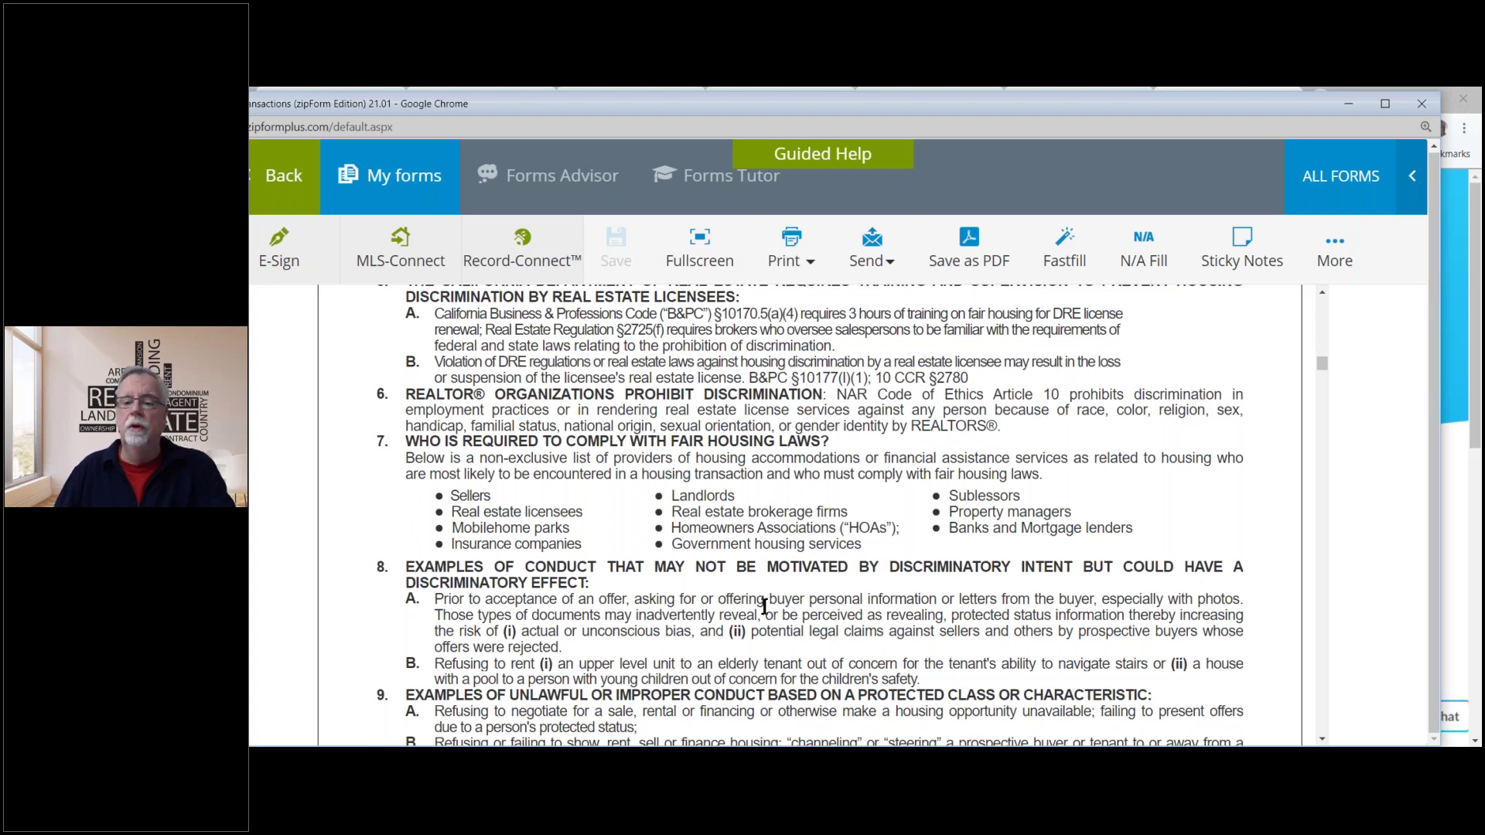
pyautogui.scroll(-3, 772, 562)
pyautogui.scroll(-6, 809, 511)
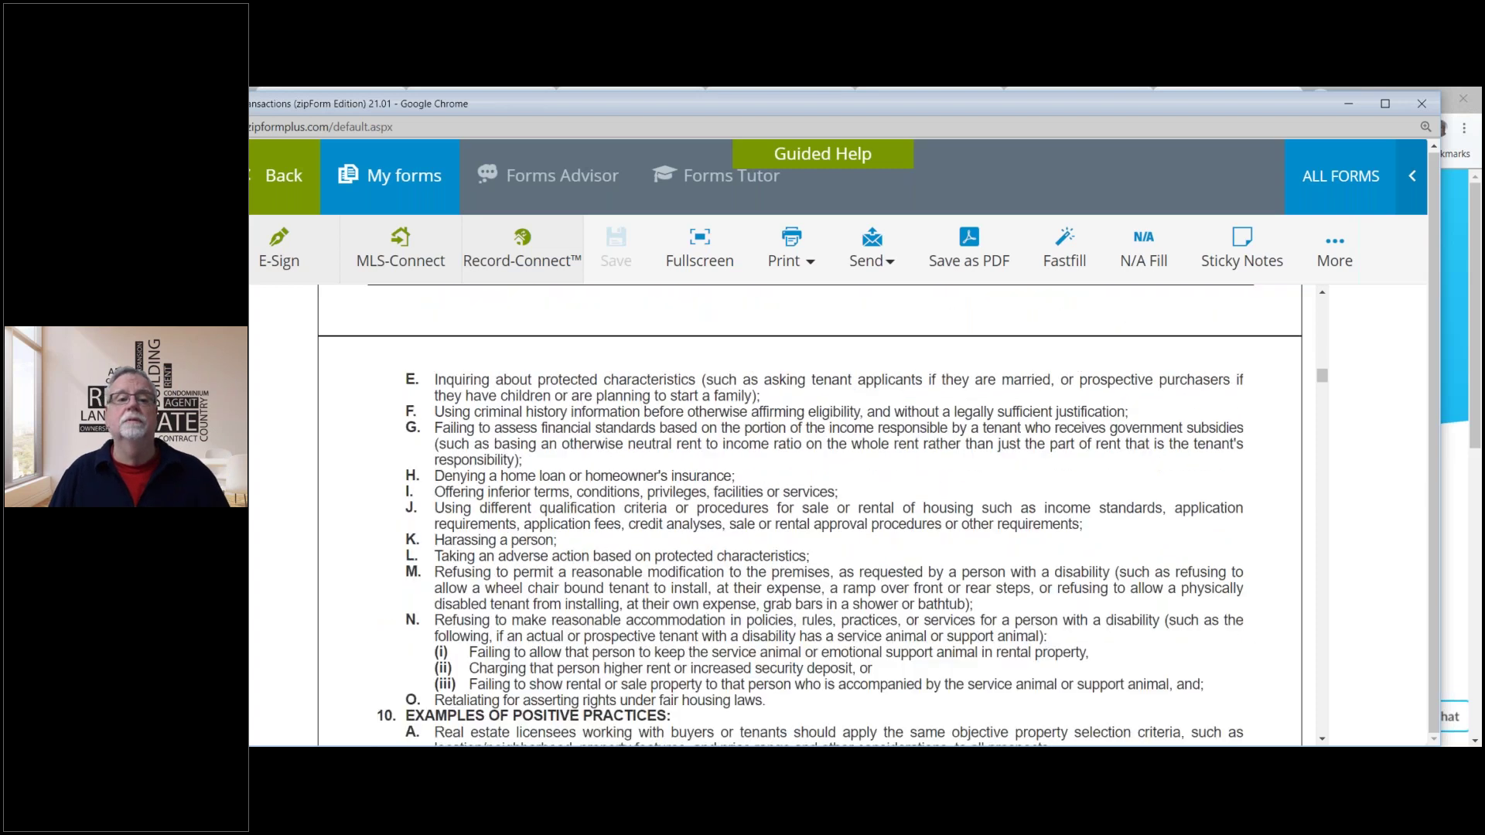
pyautogui.scroll(-3, 809, 511)
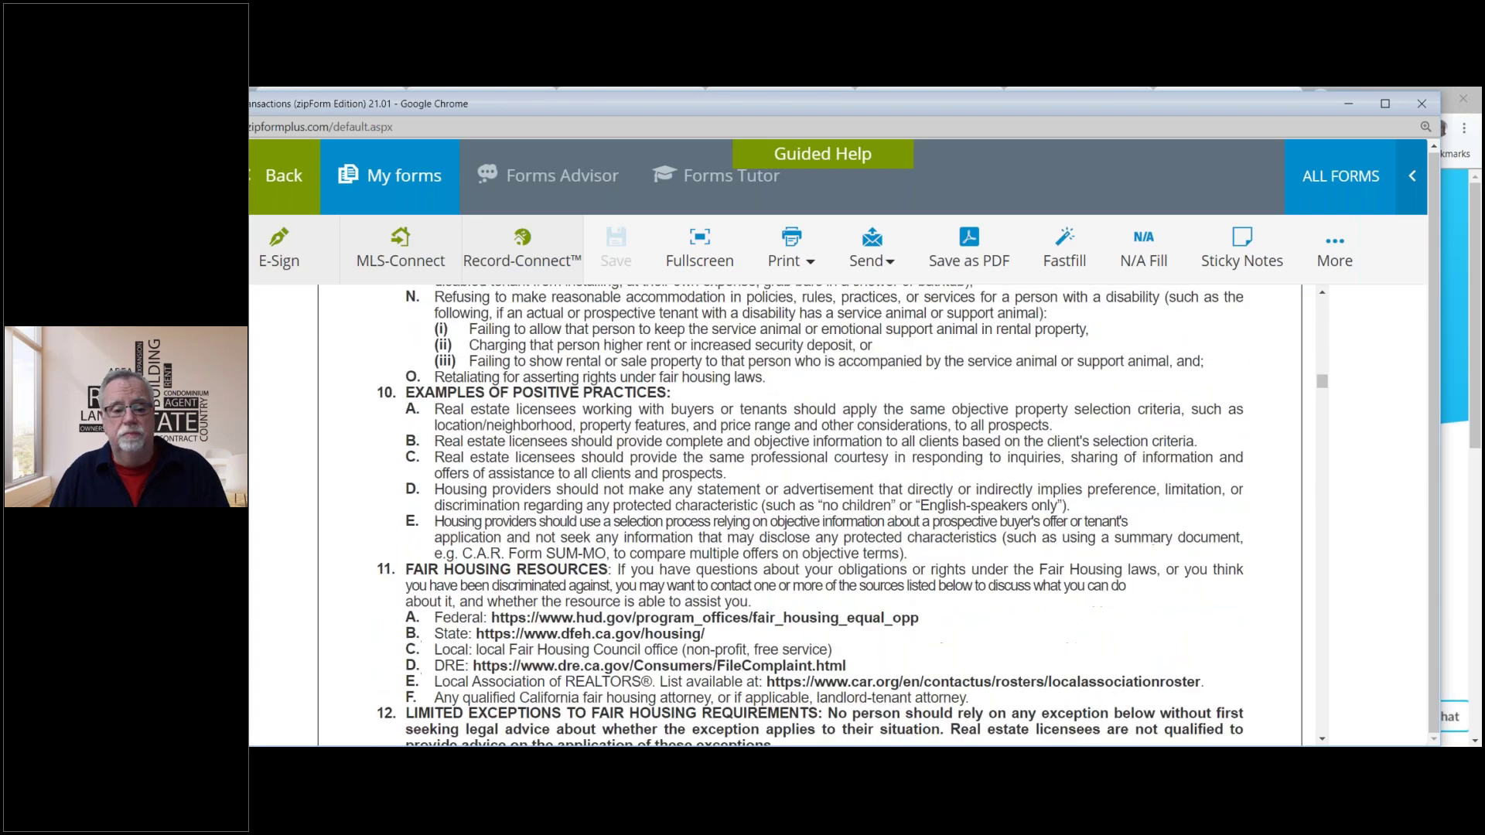
pyautogui.scroll(-4, 771, 554)
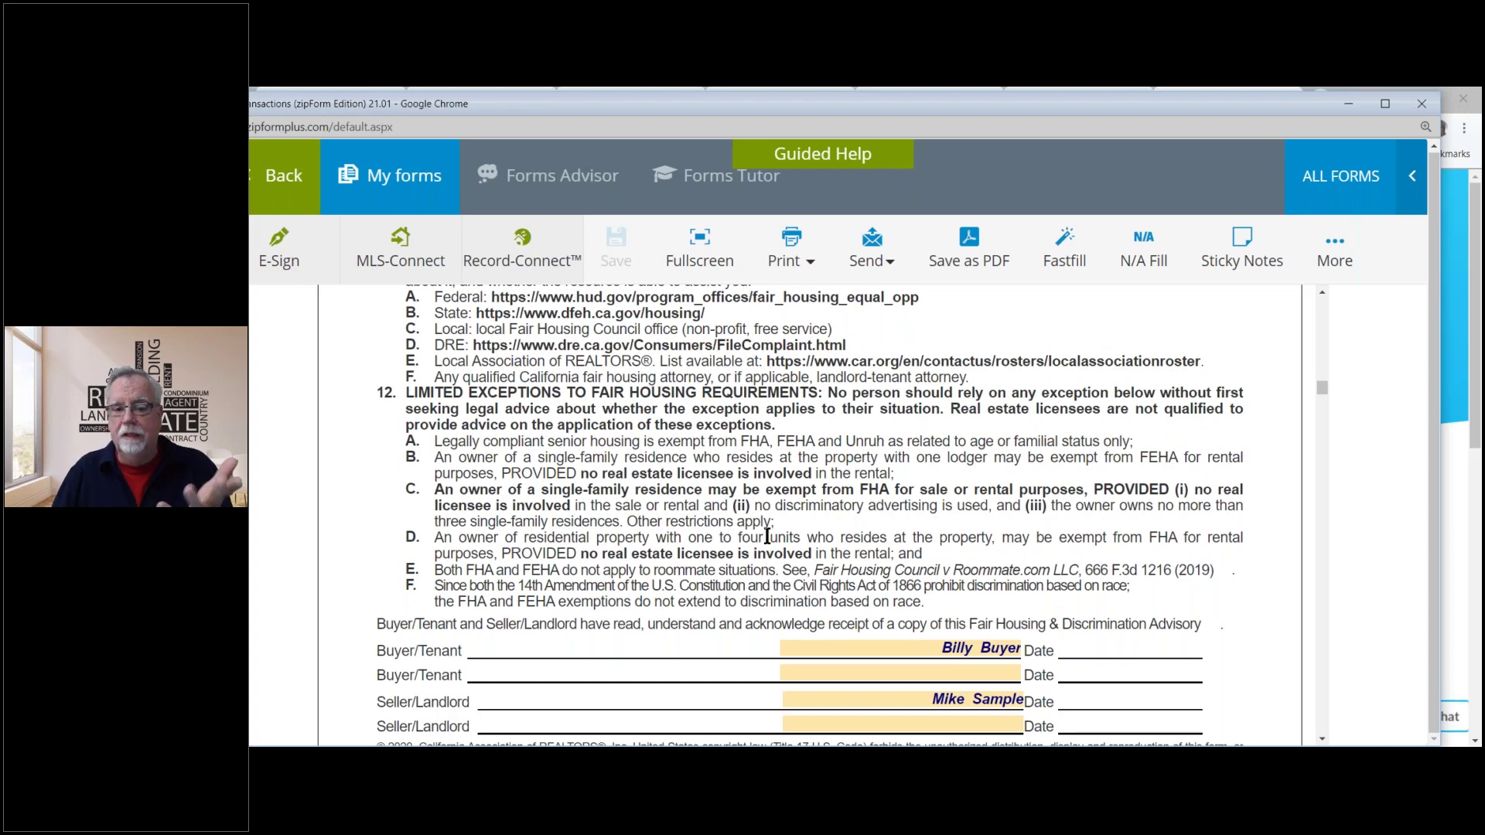
pyautogui.scroll(1, 767, 536)
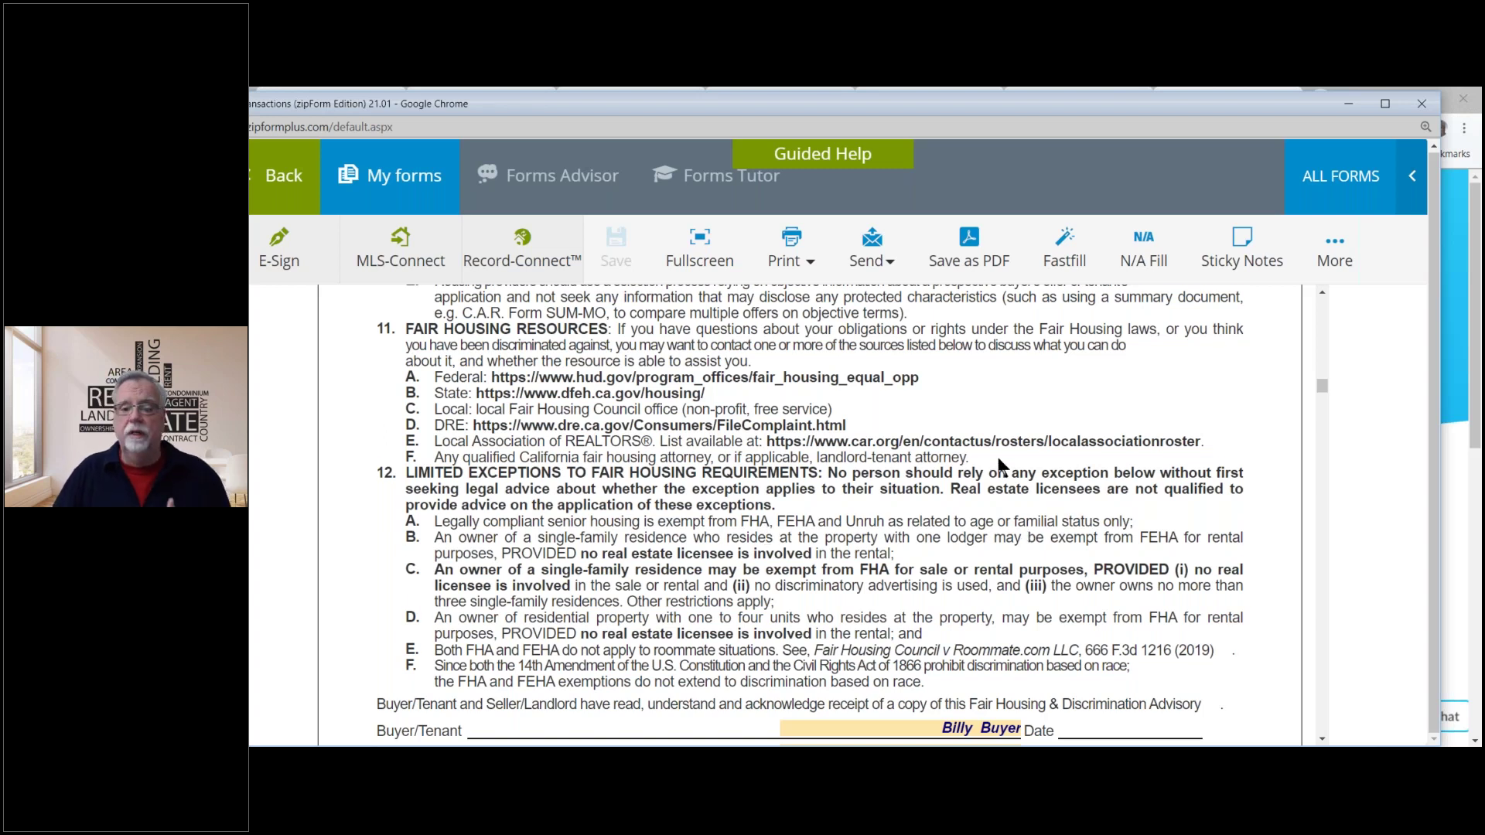
# Read the Multiple Buyers paragraph of the Possible Representation of More Than One Buyer or Seller form, highlighting "Broker will" while reading.
pyautogui.scroll(-10, 997, 460)
pyautogui.scroll(-2, 1000, 466)
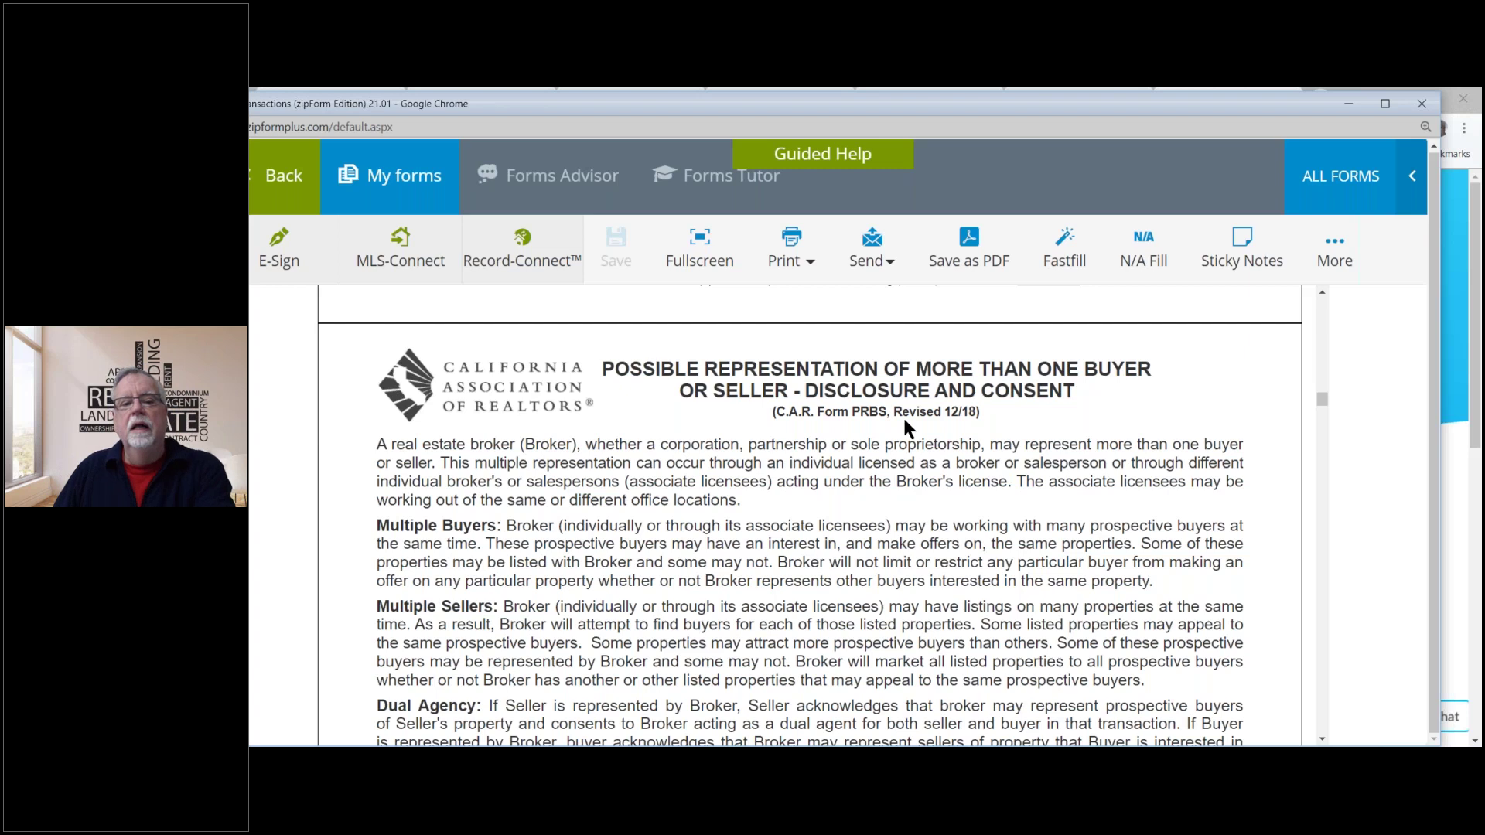
pyautogui.scroll(-2, 659, 378)
pyautogui.scroll(1, 661, 384)
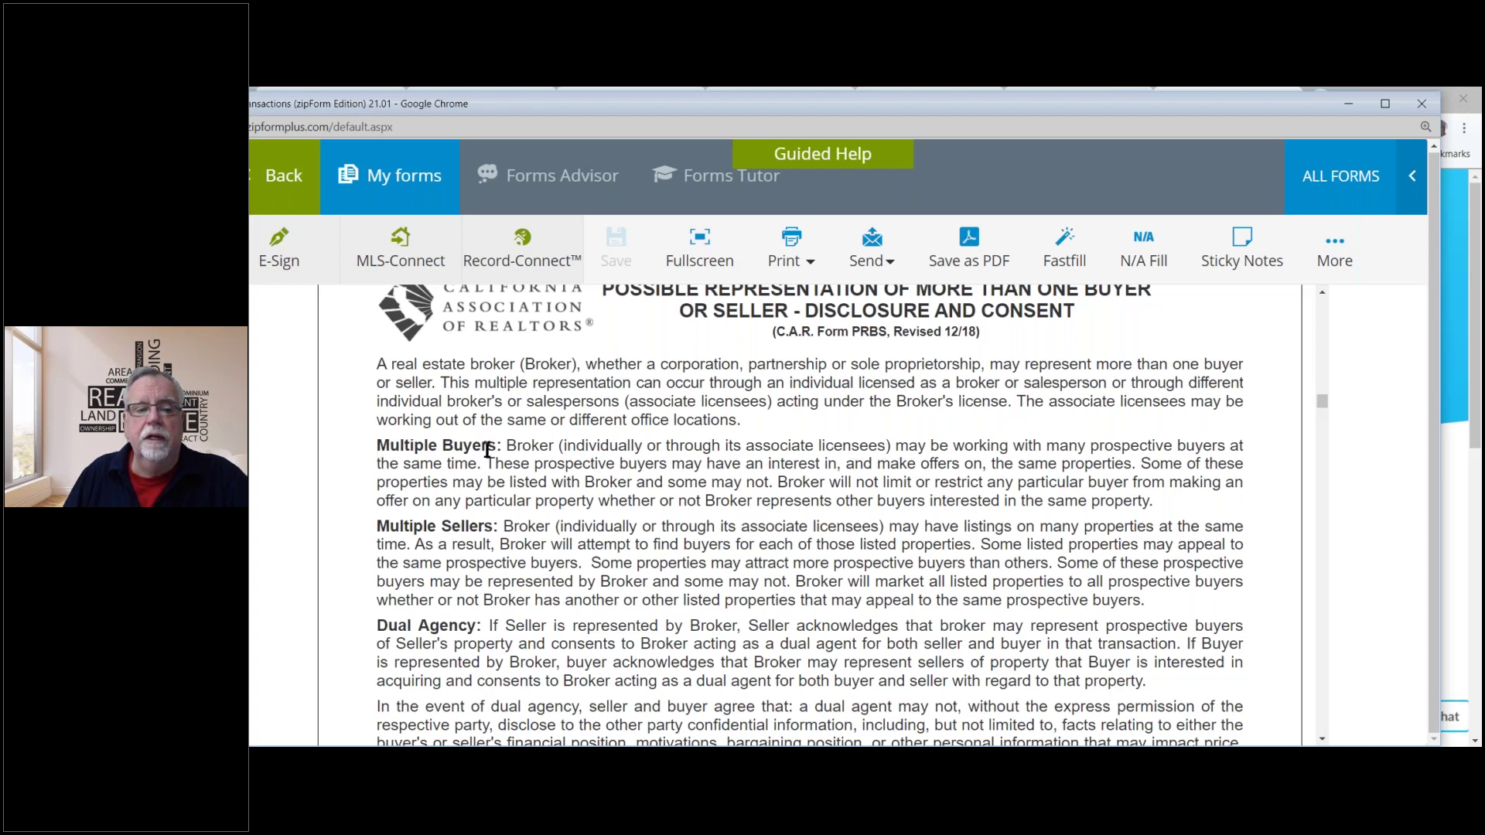
pyautogui.moveTo(506, 447)
pyautogui.mouseDown()
pyautogui.moveTo(1232, 442)
pyautogui.moveTo(480, 455)
pyautogui.mouseUp()
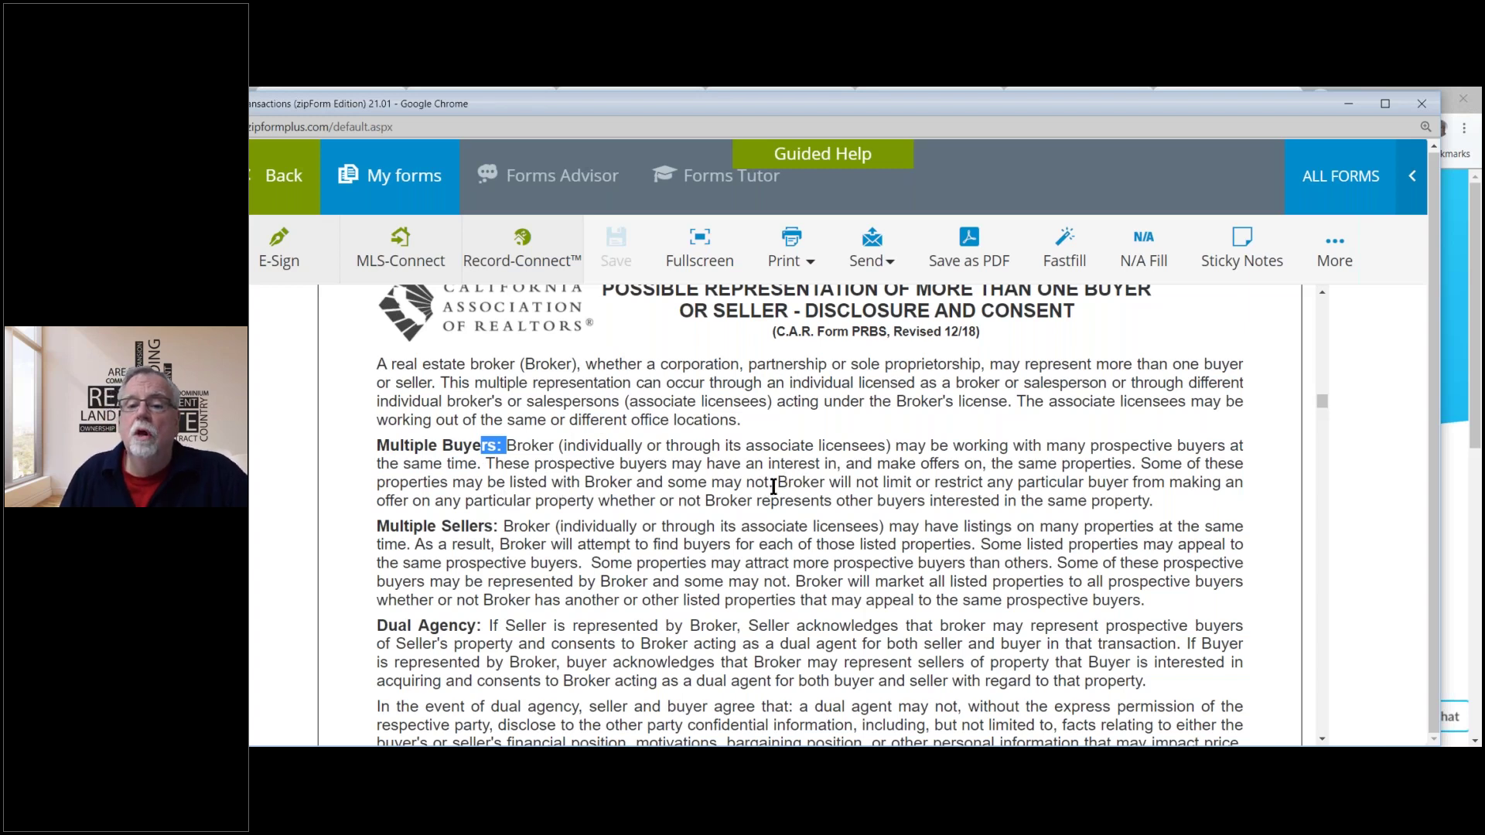
pyautogui.moveTo(774, 483)
pyautogui.mouseDown()
pyautogui.moveTo(1210, 488)
pyautogui.moveTo(1163, 510)
pyautogui.moveTo(1046, 502)
pyautogui.moveTo(1129, 519)
pyautogui.moveTo(847, 486)
pyautogui.moveTo(780, 498)
pyautogui.mouseUp()
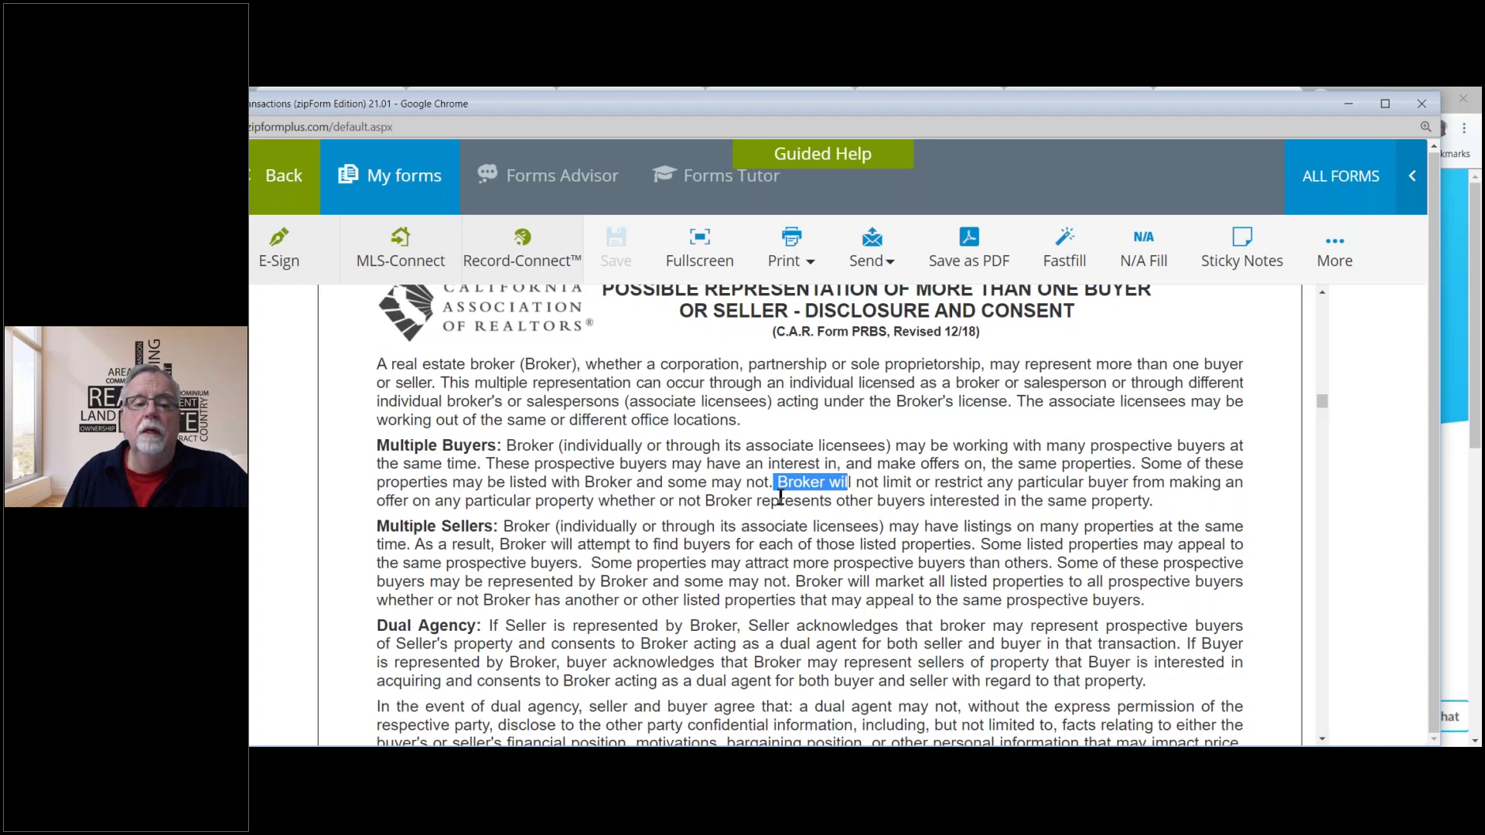
pyautogui.scroll(-2, 780, 499)
pyautogui.scroll(2, 780, 499)
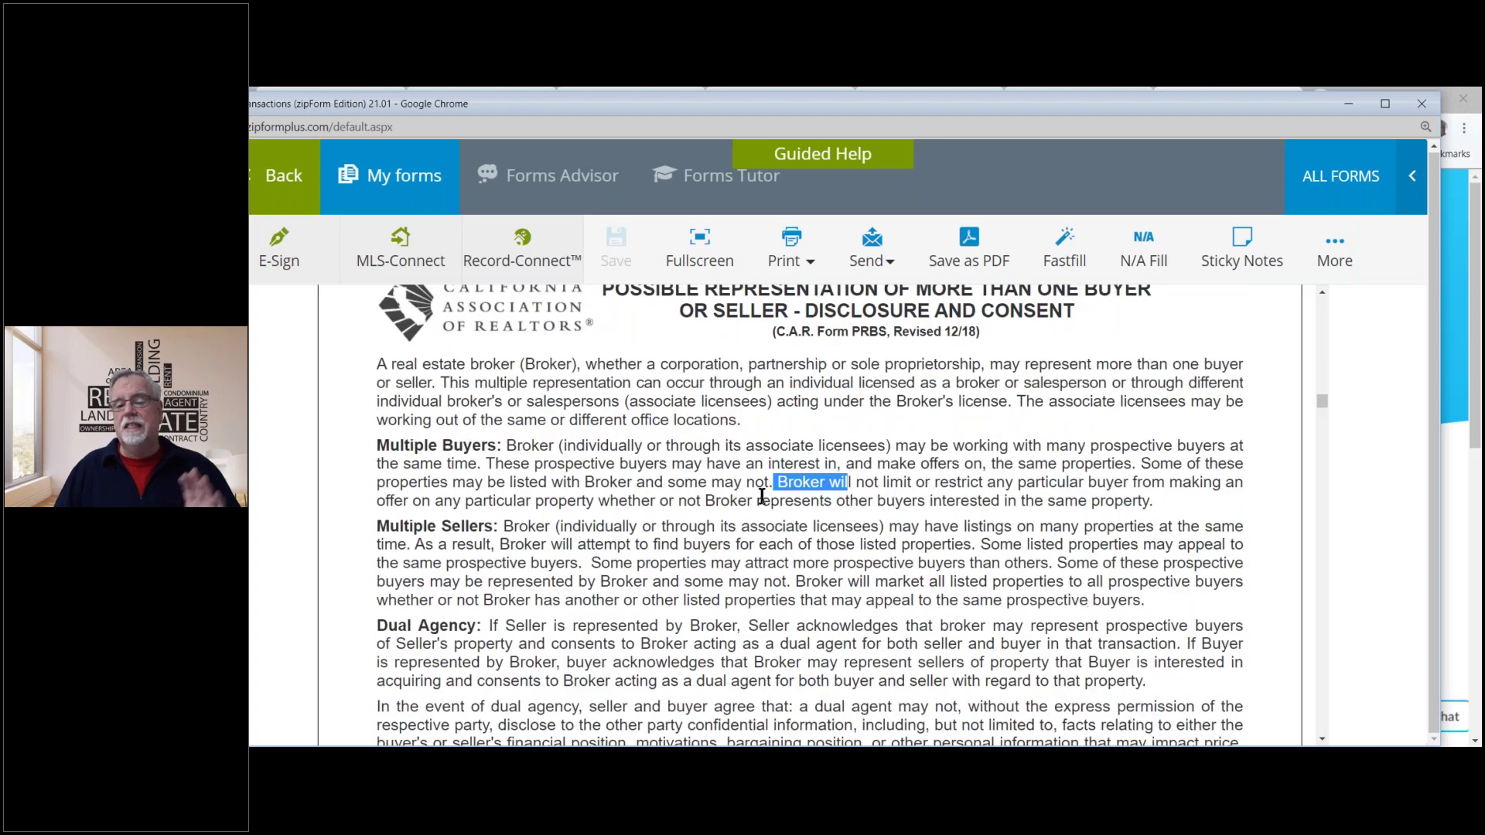
pyautogui.click(752, 503)
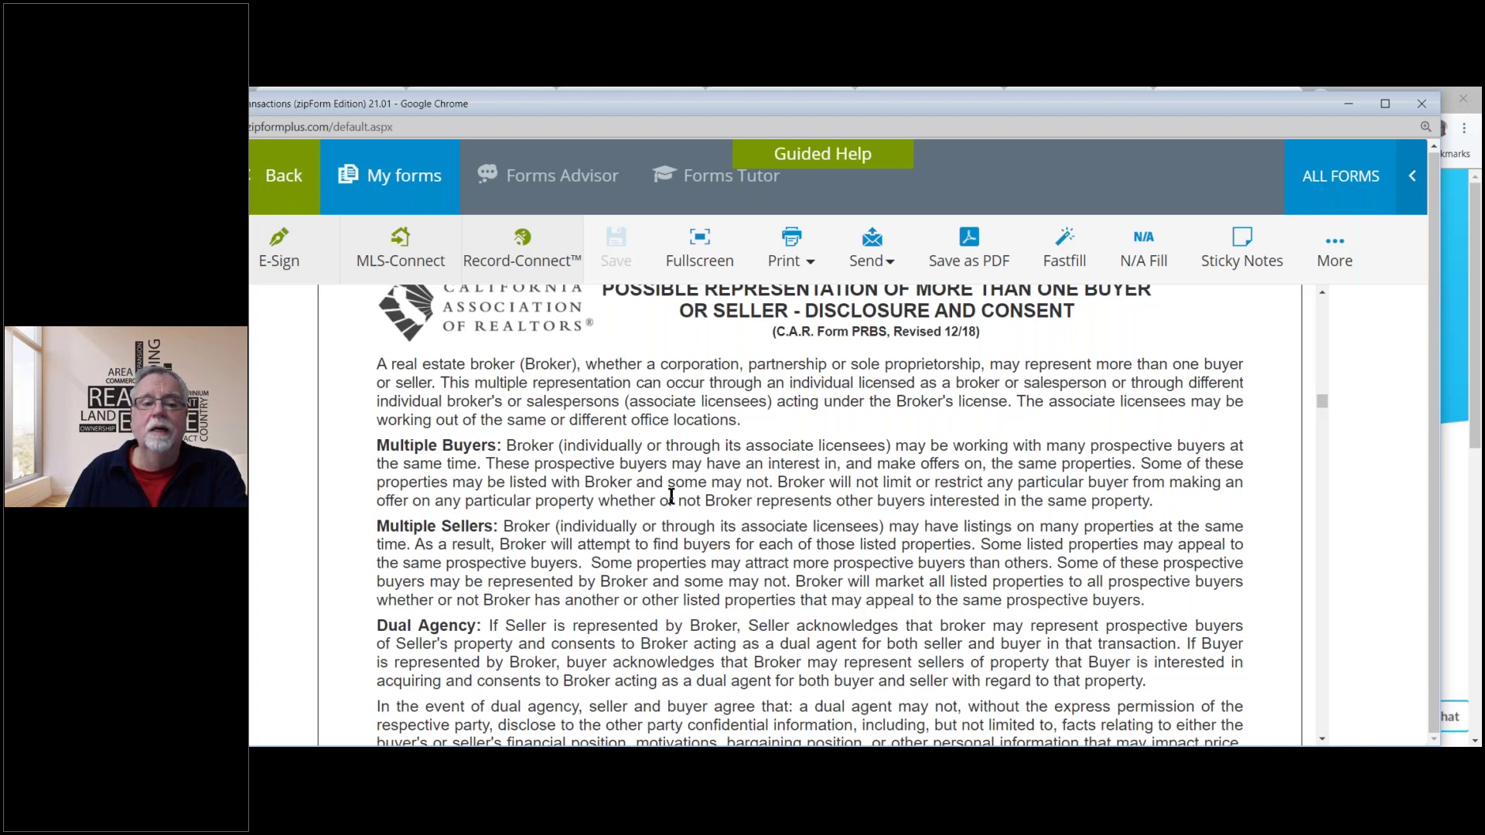
# Read the Dual Agency section and highlight the heading and opening text of the "Offers not necessarily confidential" paragraph.
pyautogui.scroll(-3, 672, 496)
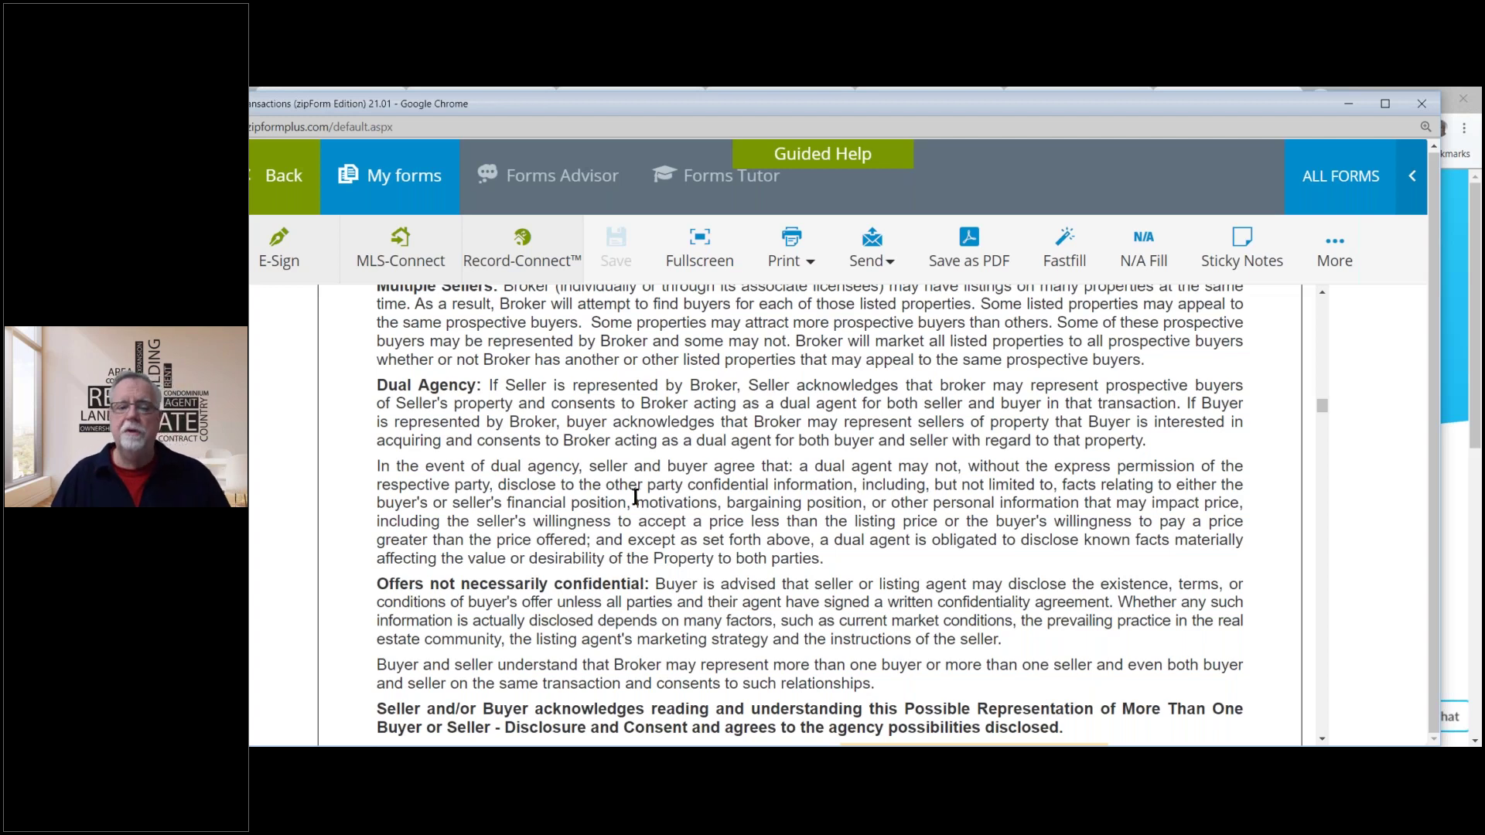
pyautogui.scroll(-1, 742, 456)
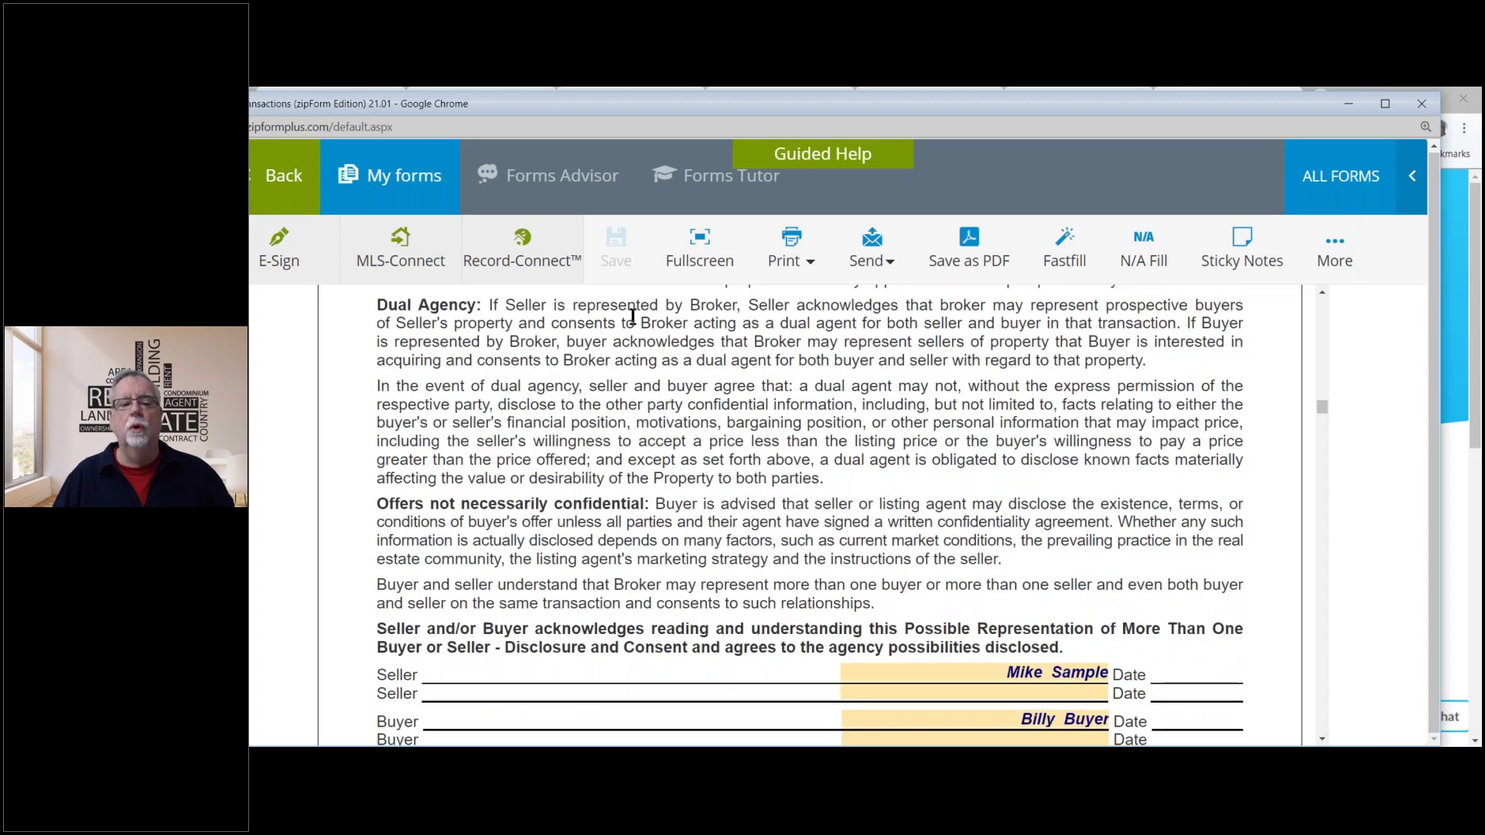
pyautogui.moveTo(374, 504); pyautogui.dragTo(651, 509)
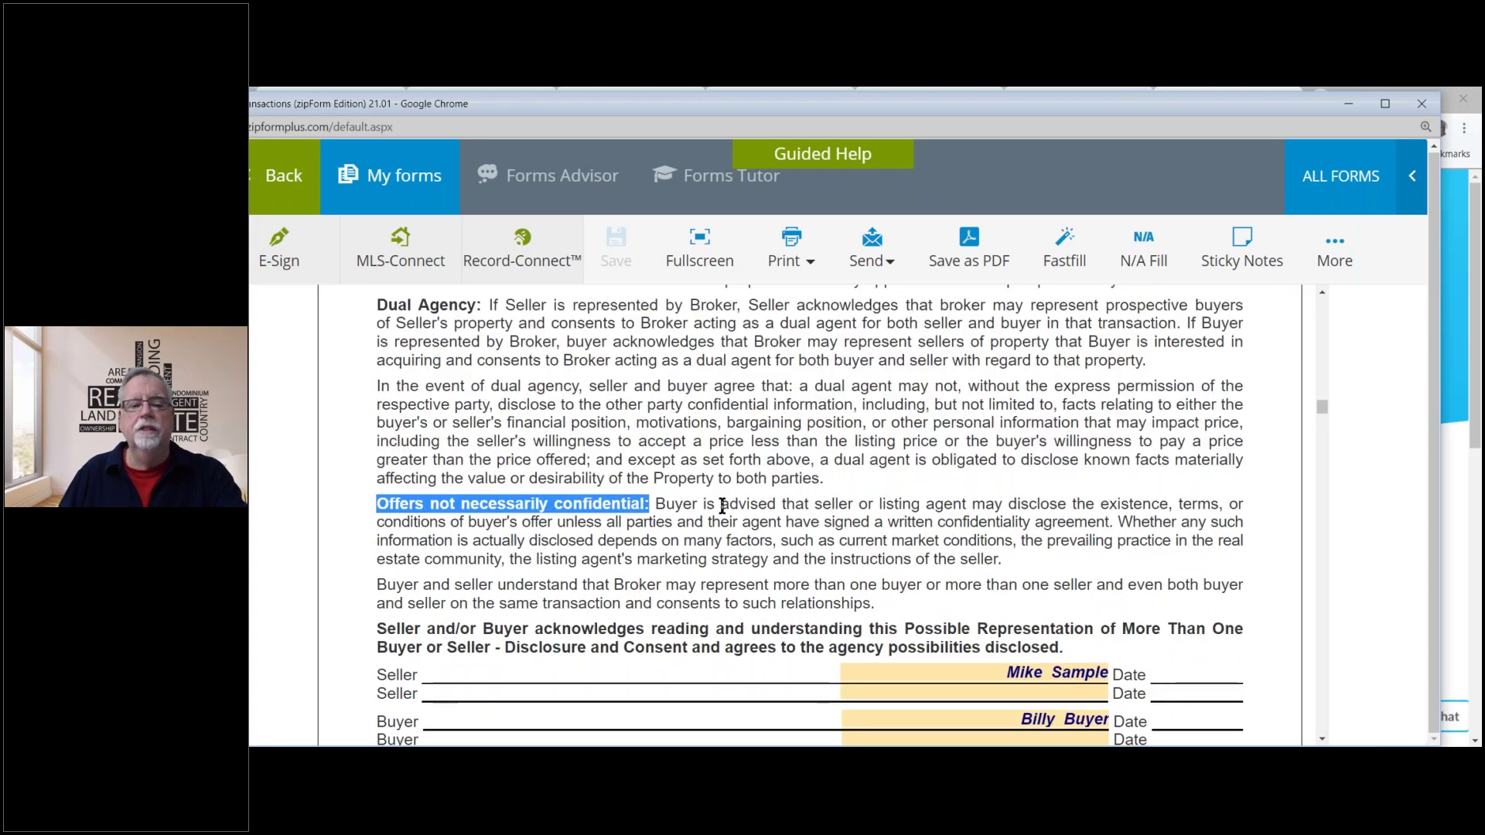
pyautogui.click(880, 483)
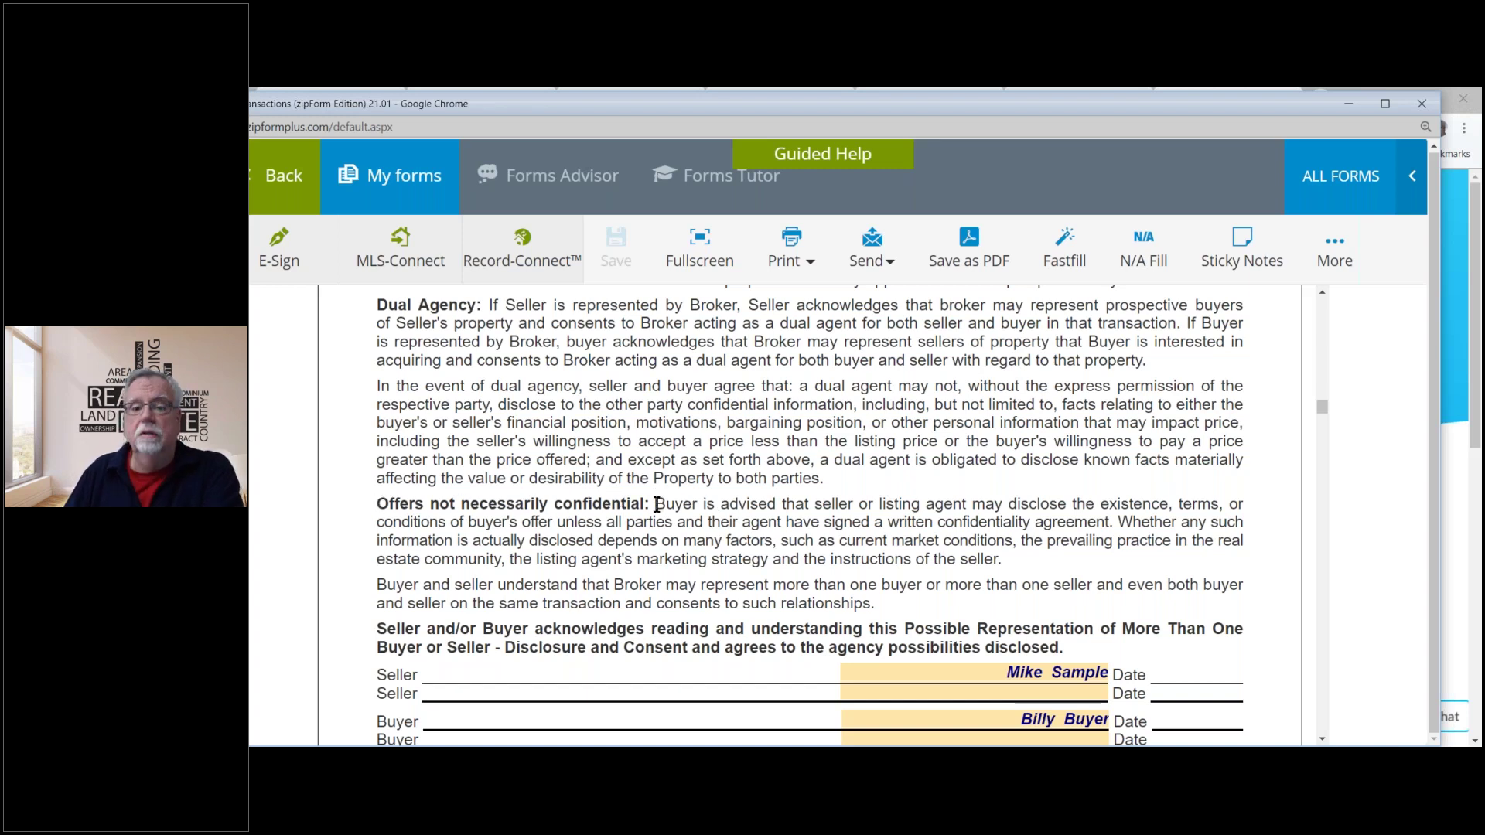
pyautogui.moveTo(657, 505); pyautogui.dragTo(768, 523)
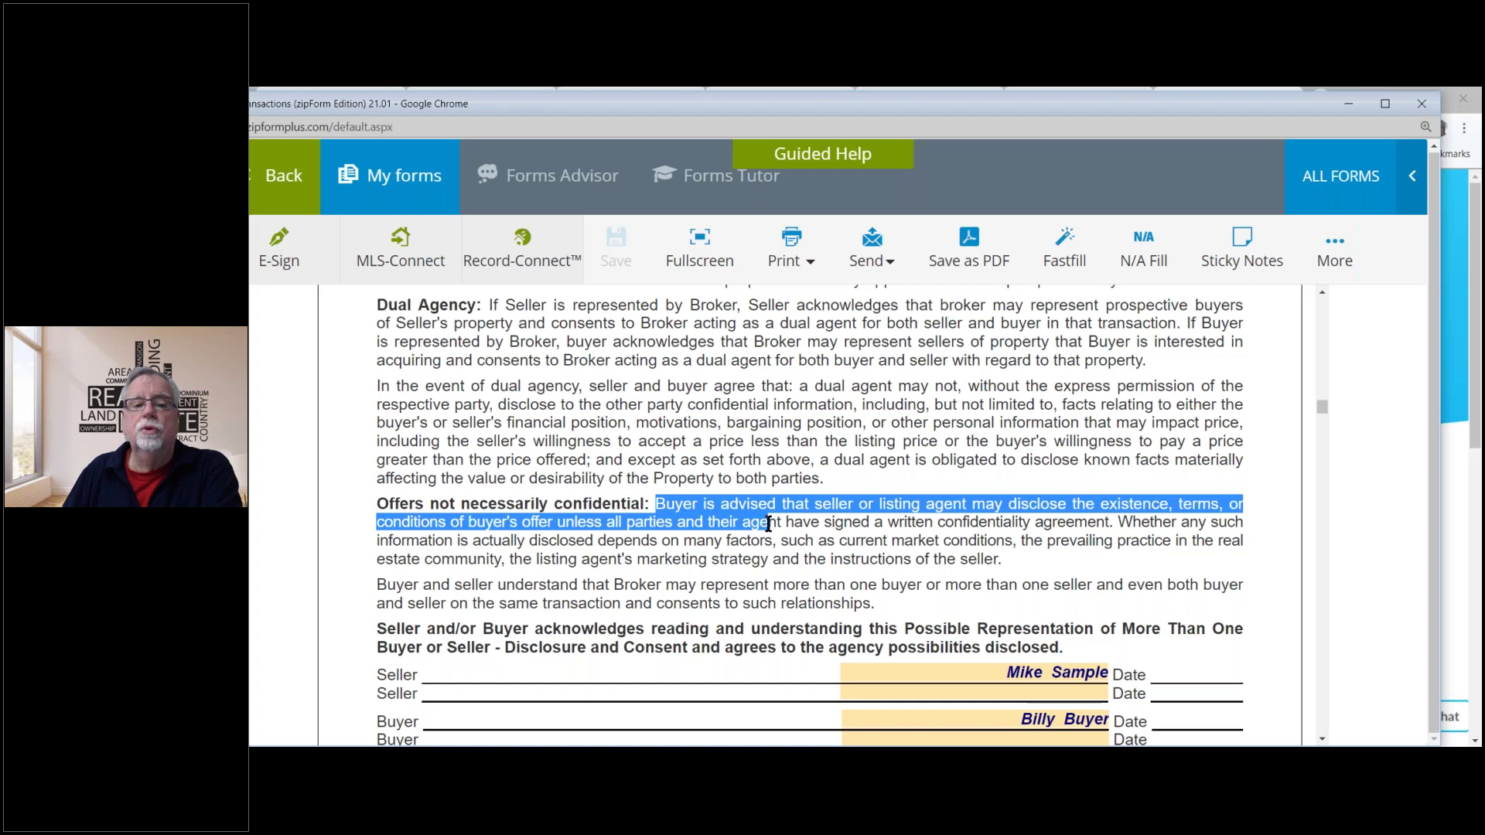
# Highlight the offer confidentiality sentence and the paragraph on buyer and seller consent to multiple representation while reading them.
pyautogui.moveTo(768, 524); pyautogui.dragTo(1119, 523)
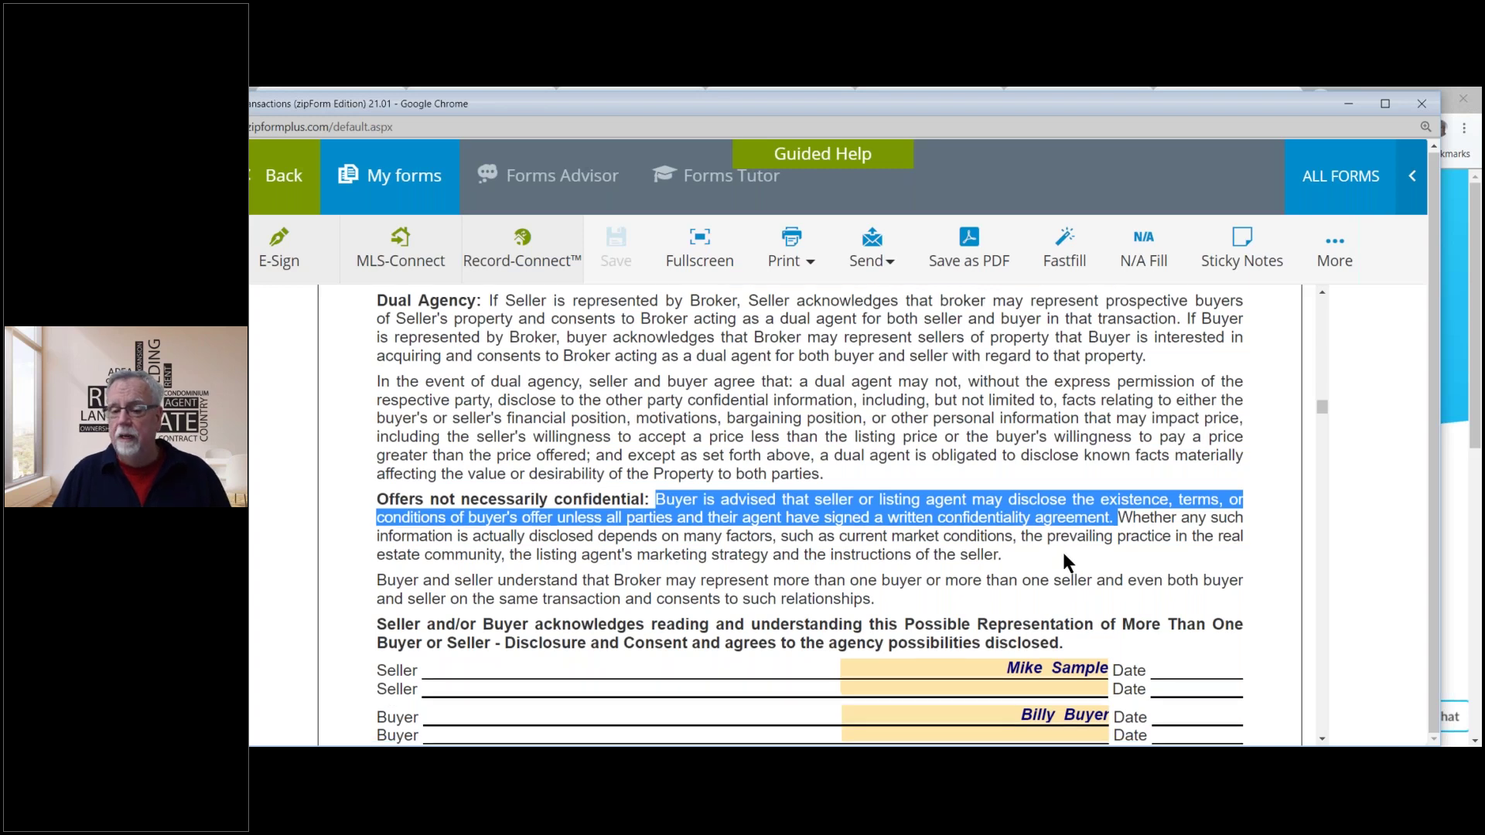
pyautogui.scroll(-1, 1064, 560)
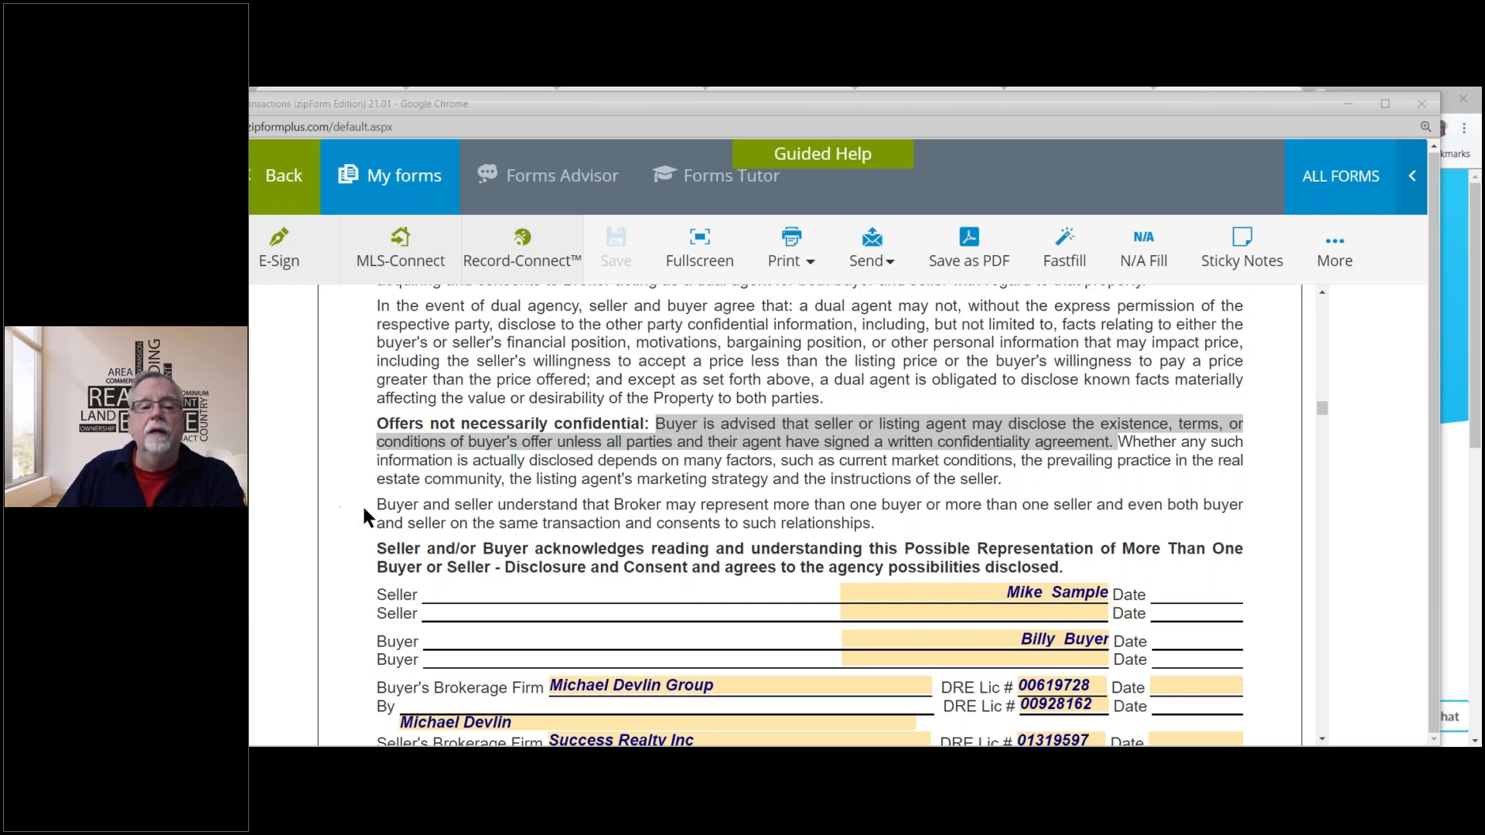
pyautogui.moveTo(371, 511); pyautogui.dragTo(378, 302)
pyautogui.click(418, 514)
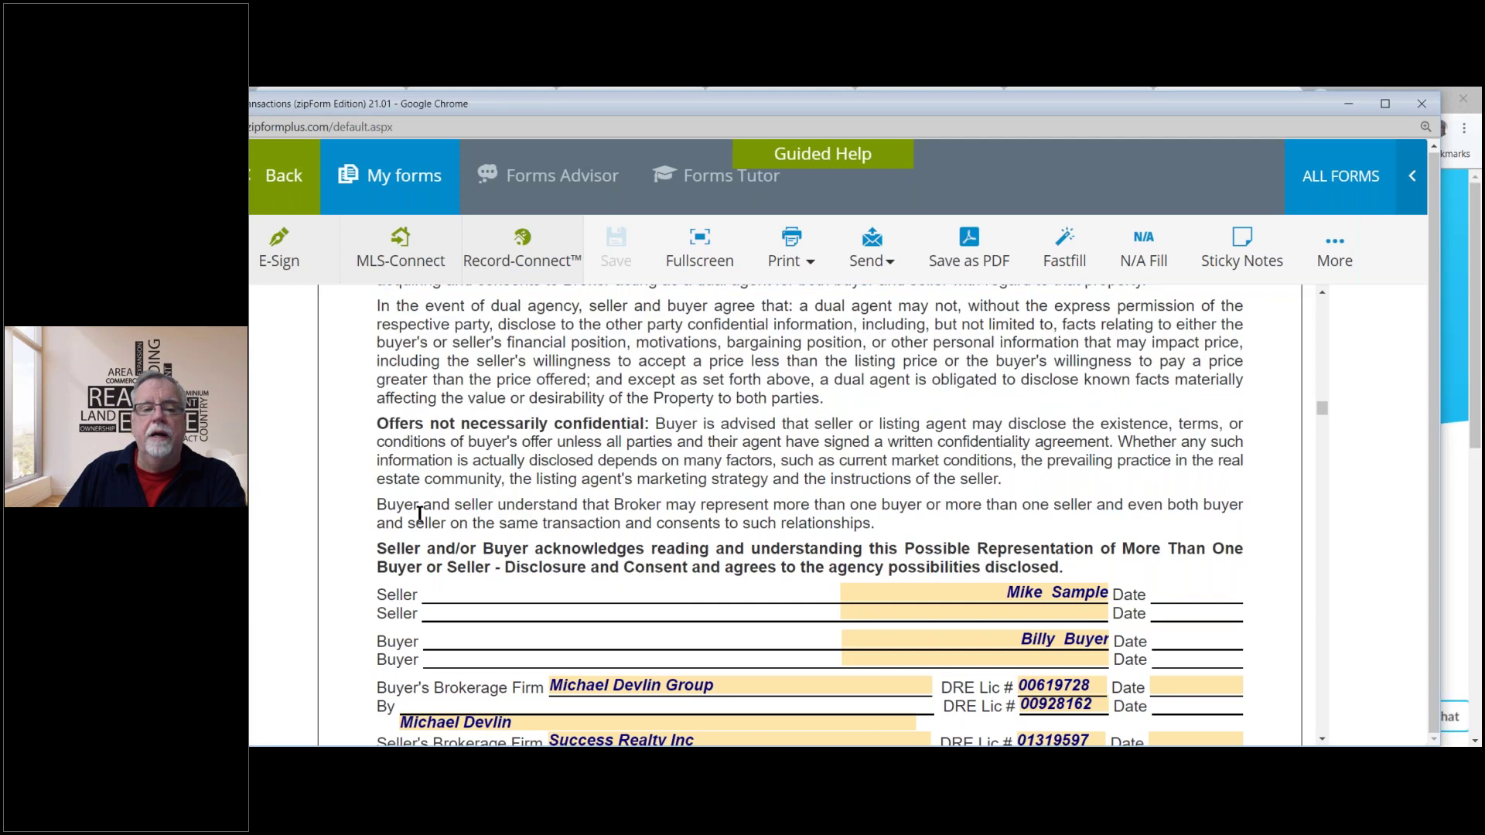
pyautogui.moveTo(377, 507); pyautogui.dragTo(959, 519)
pyautogui.tripleClick(874, 523)
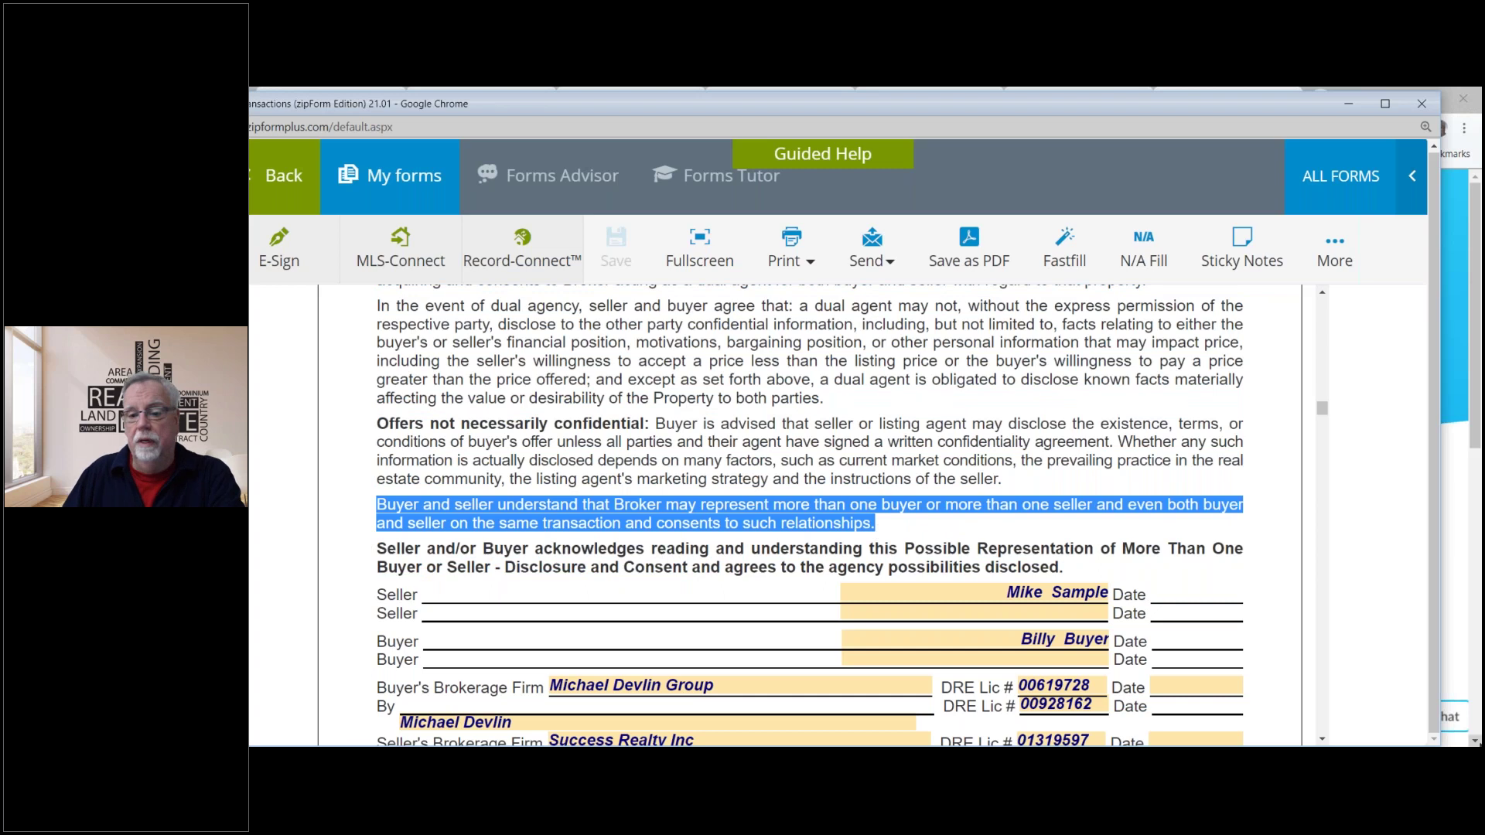
# Review the acknowledgement and the seller, buyer and brokerage signature lines of the multiple-representation form.
pyautogui.scroll(-1, 529, 540)
pyautogui.scroll(-3, 529, 540)
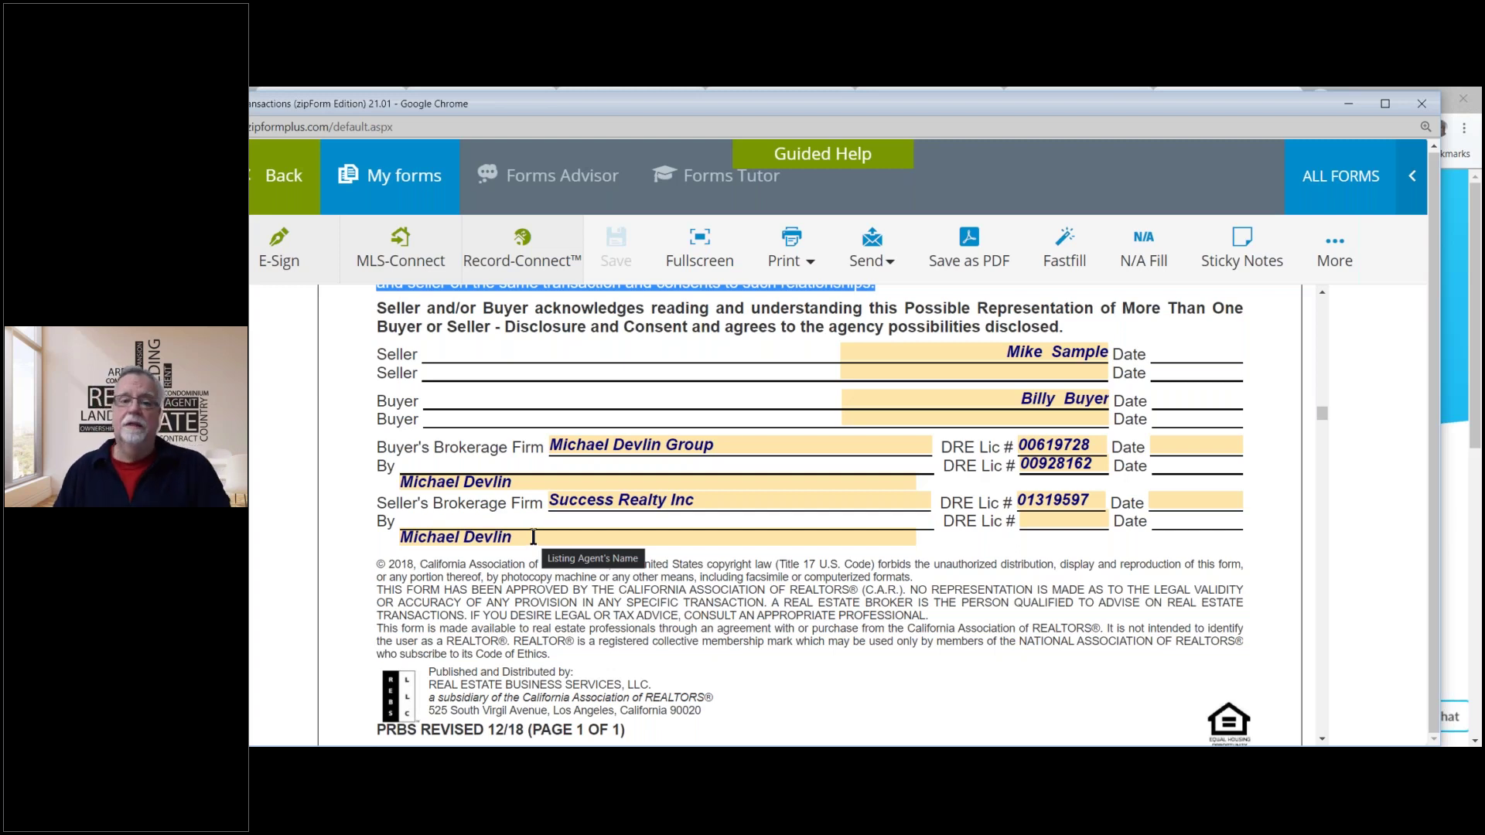
pyautogui.scroll(5, 526, 553)
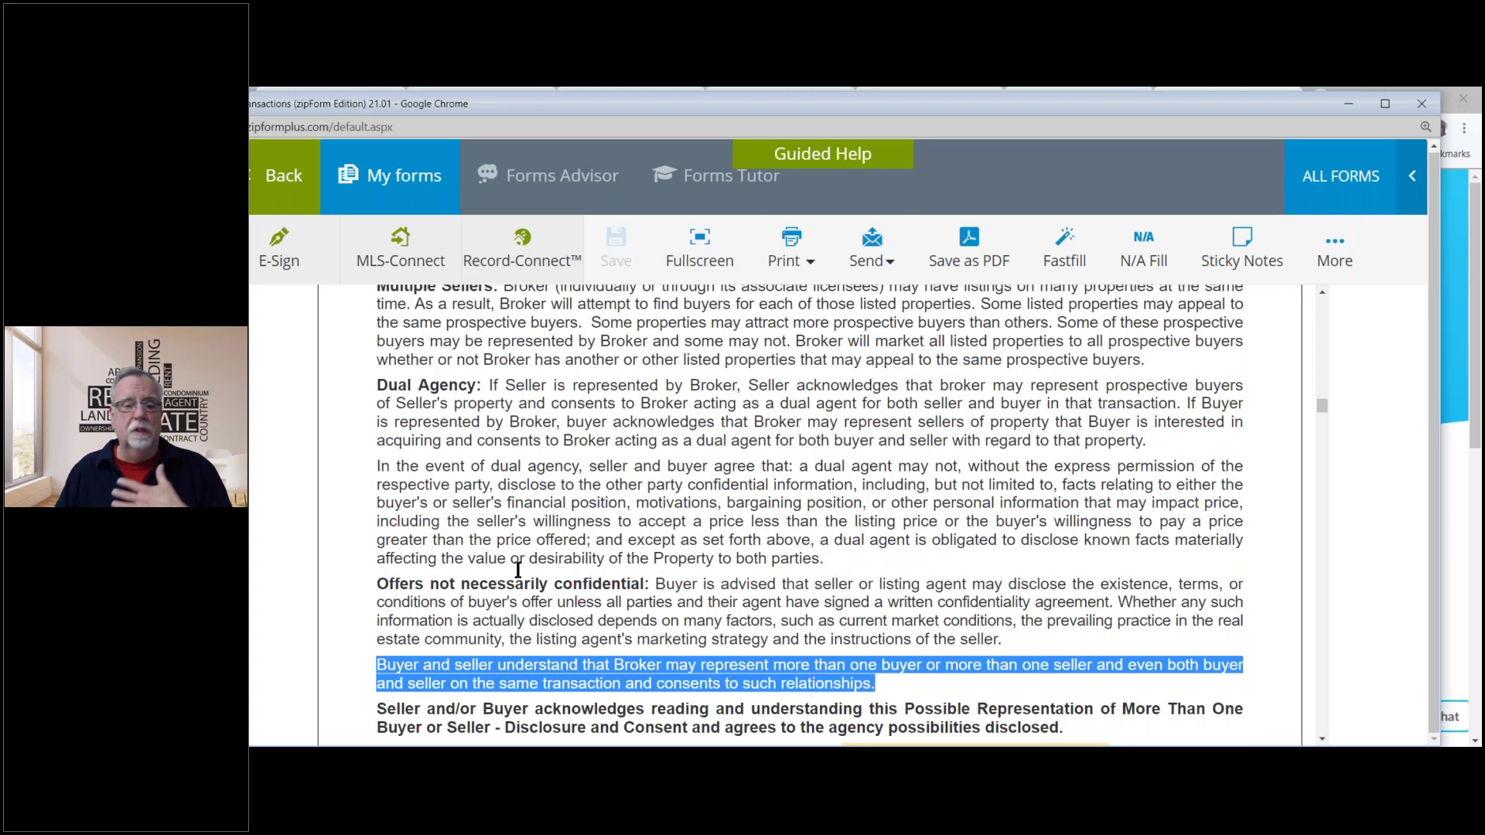
pyautogui.scroll(-4, 518, 570)
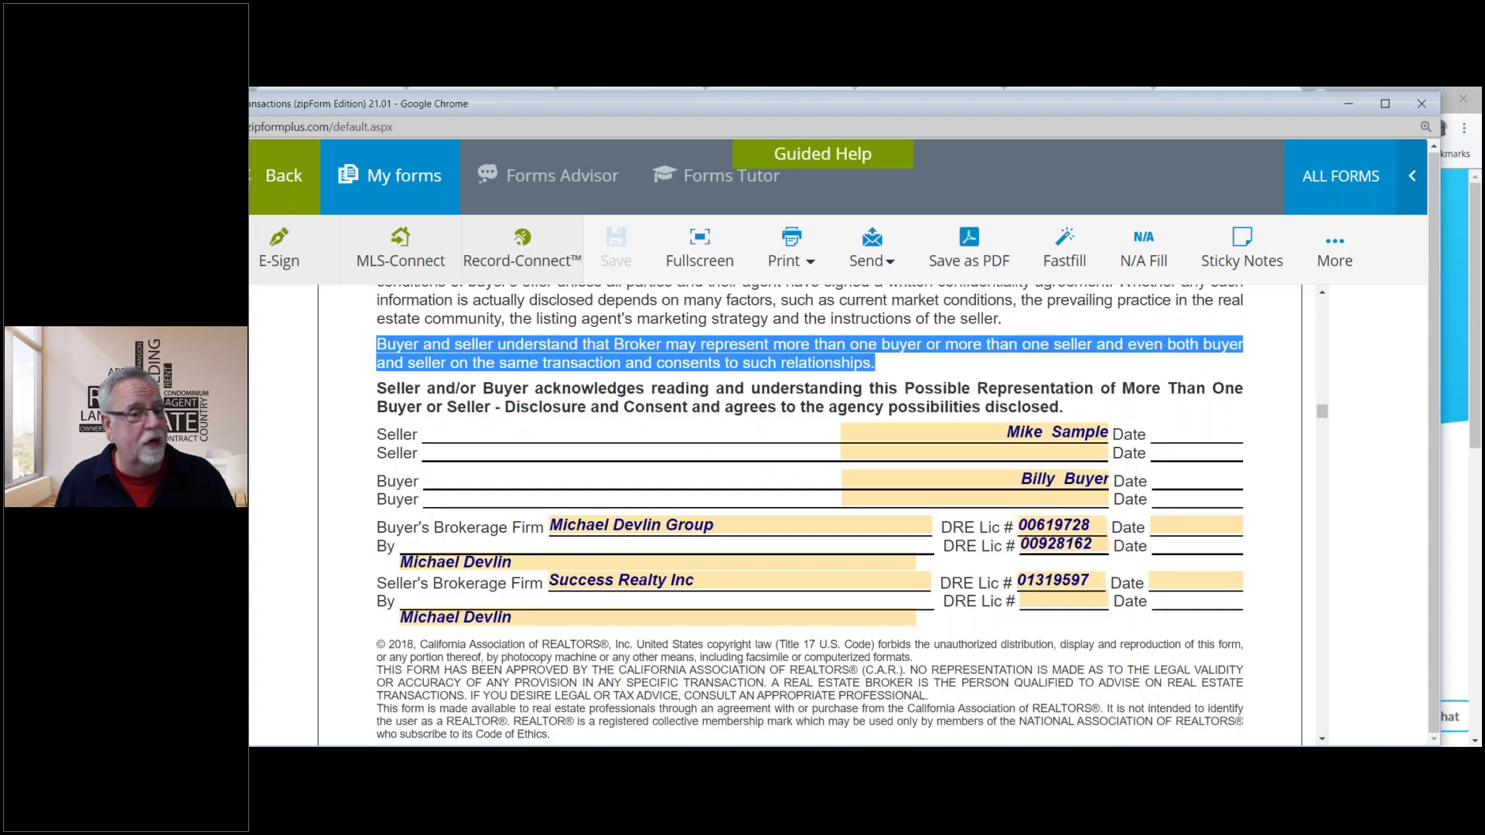
pyautogui.scroll(-2, 469, 588)
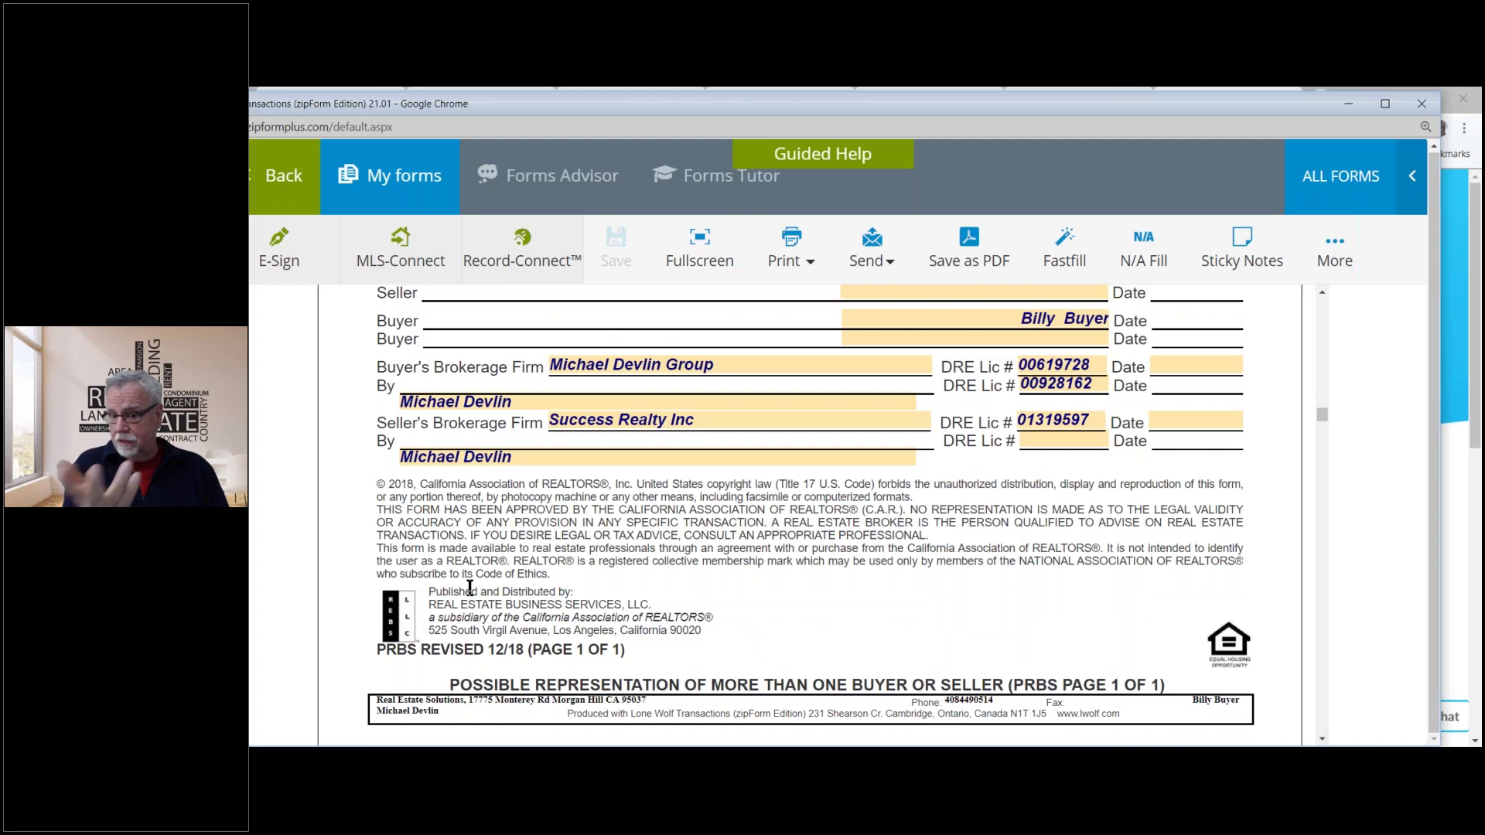
# Examine the Wire Fraud and Electronic Funds Transfer Advisory, from its introduction and five numbered precautions to the reporting sources and signature lines.
pyautogui.scroll(-3, 469, 588)
pyautogui.scroll(-3, 469, 588)
pyautogui.scroll(1, 470, 588)
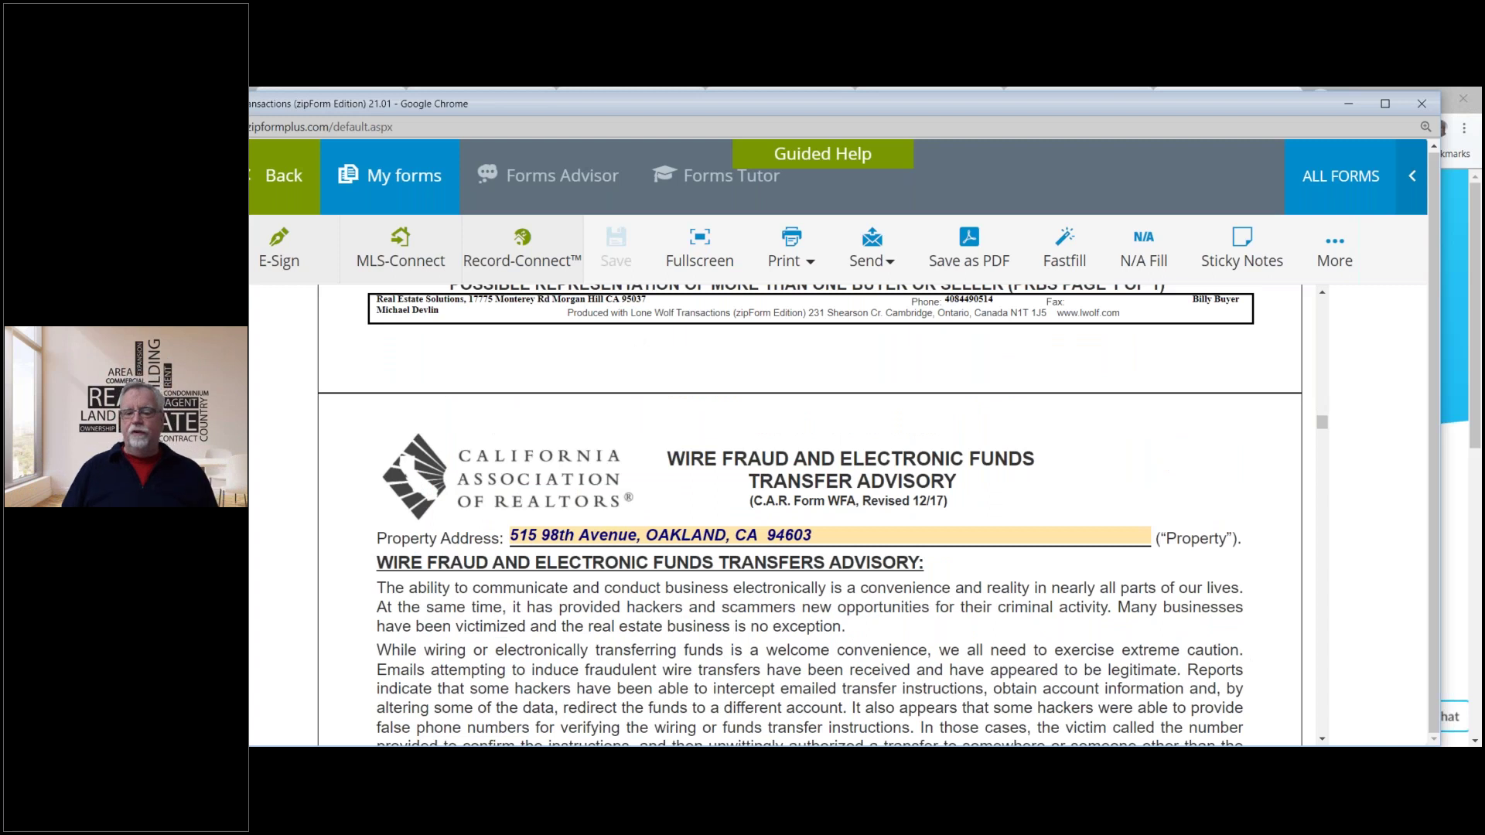
pyautogui.scroll(-4, 850, 556)
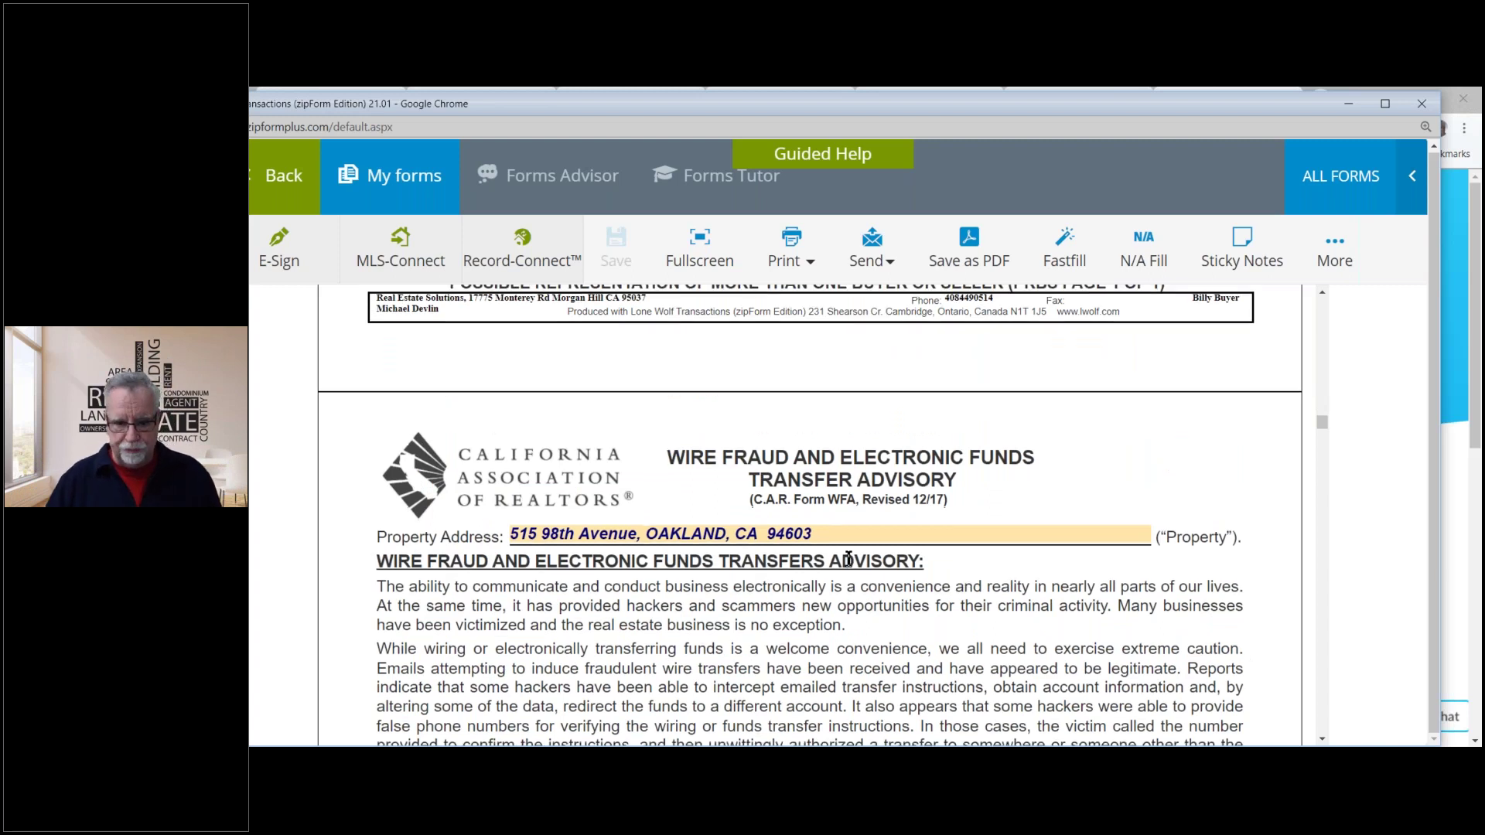
pyautogui.scroll(2, 863, 555)
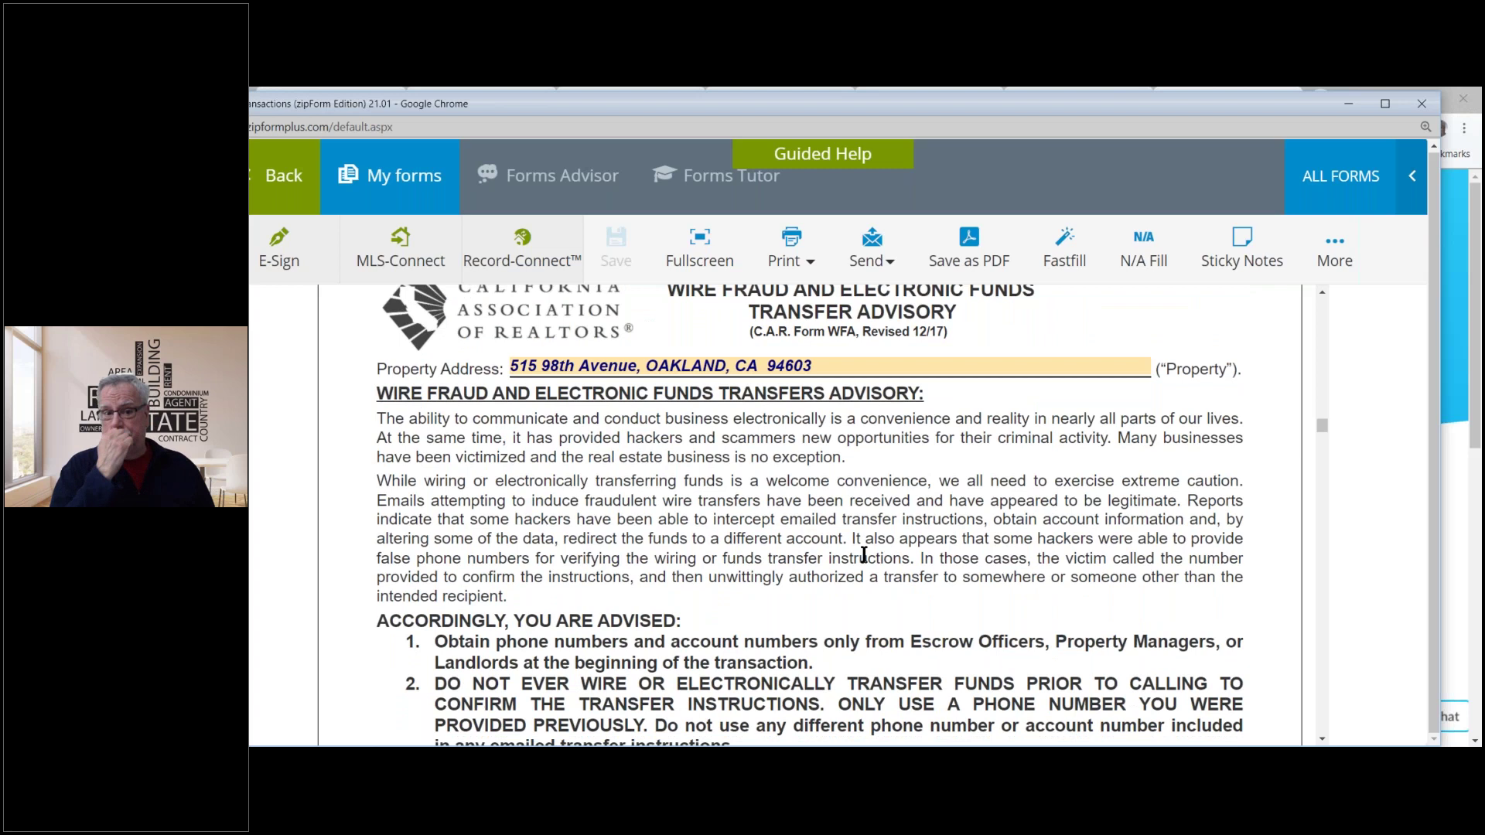
pyautogui.scroll(-1, 864, 556)
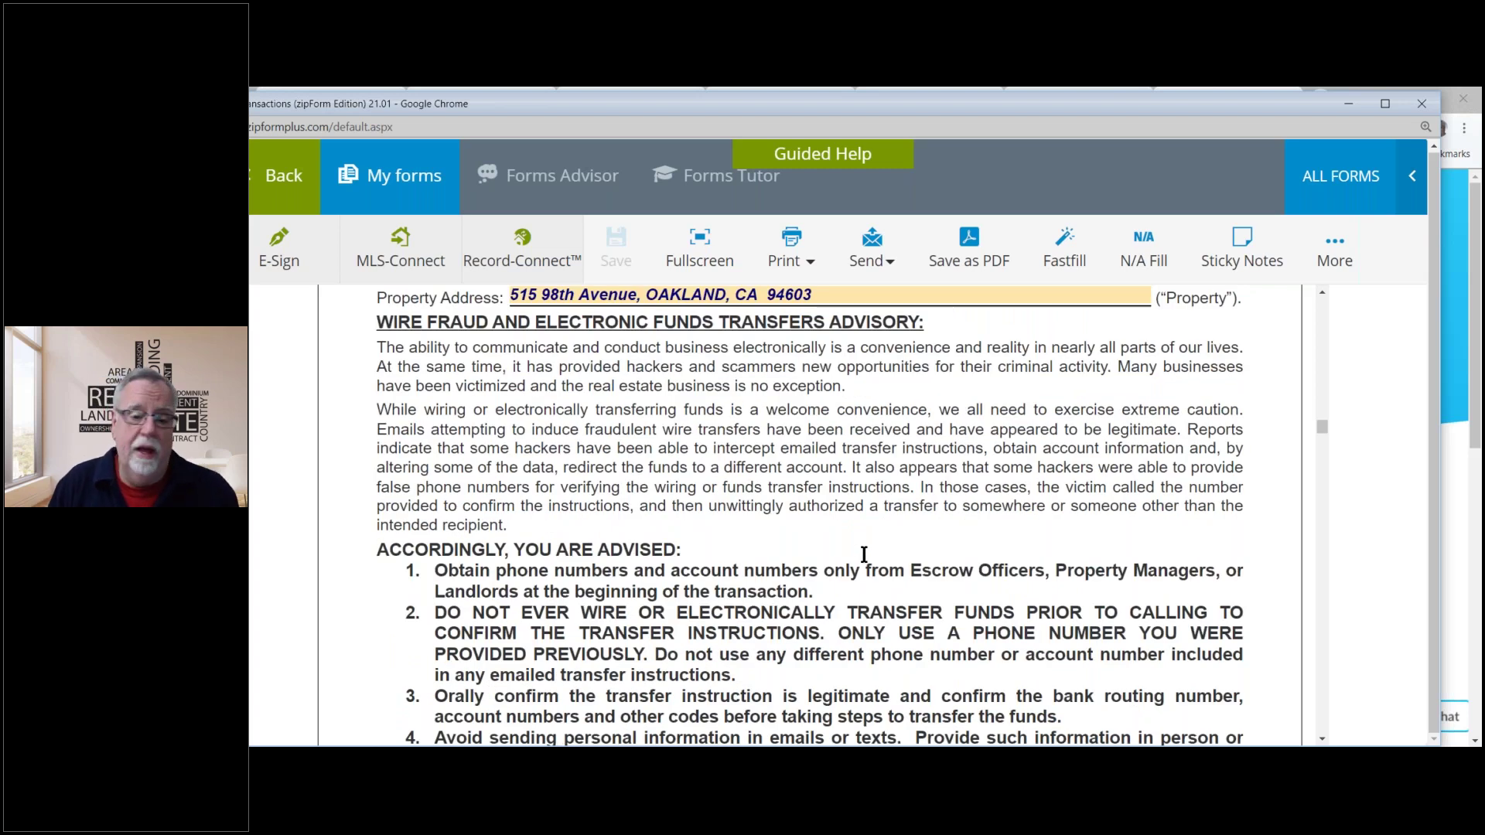
pyautogui.scroll(-1, 864, 554)
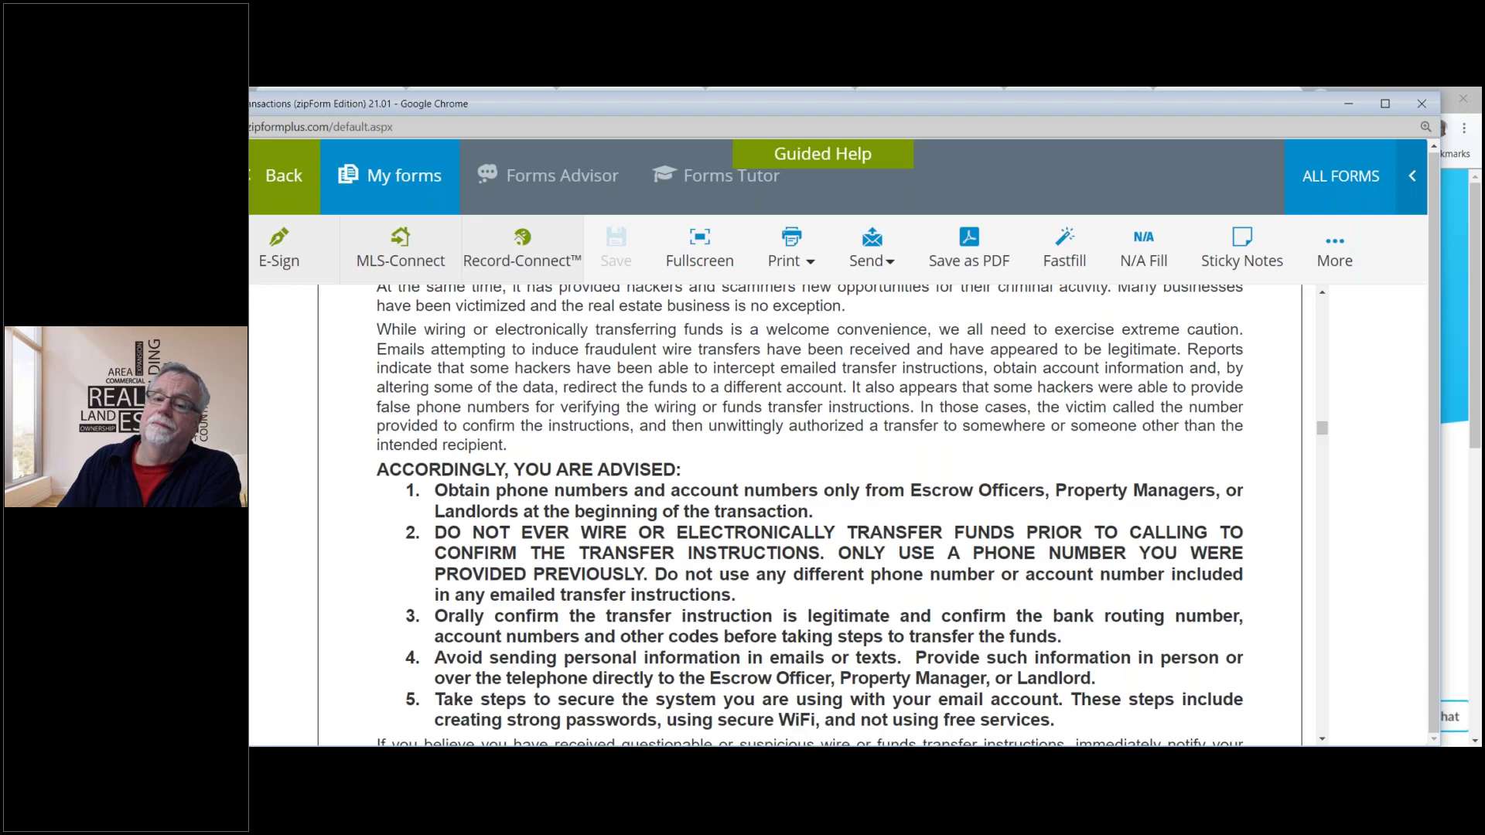
pyautogui.scroll(-3, 863, 550)
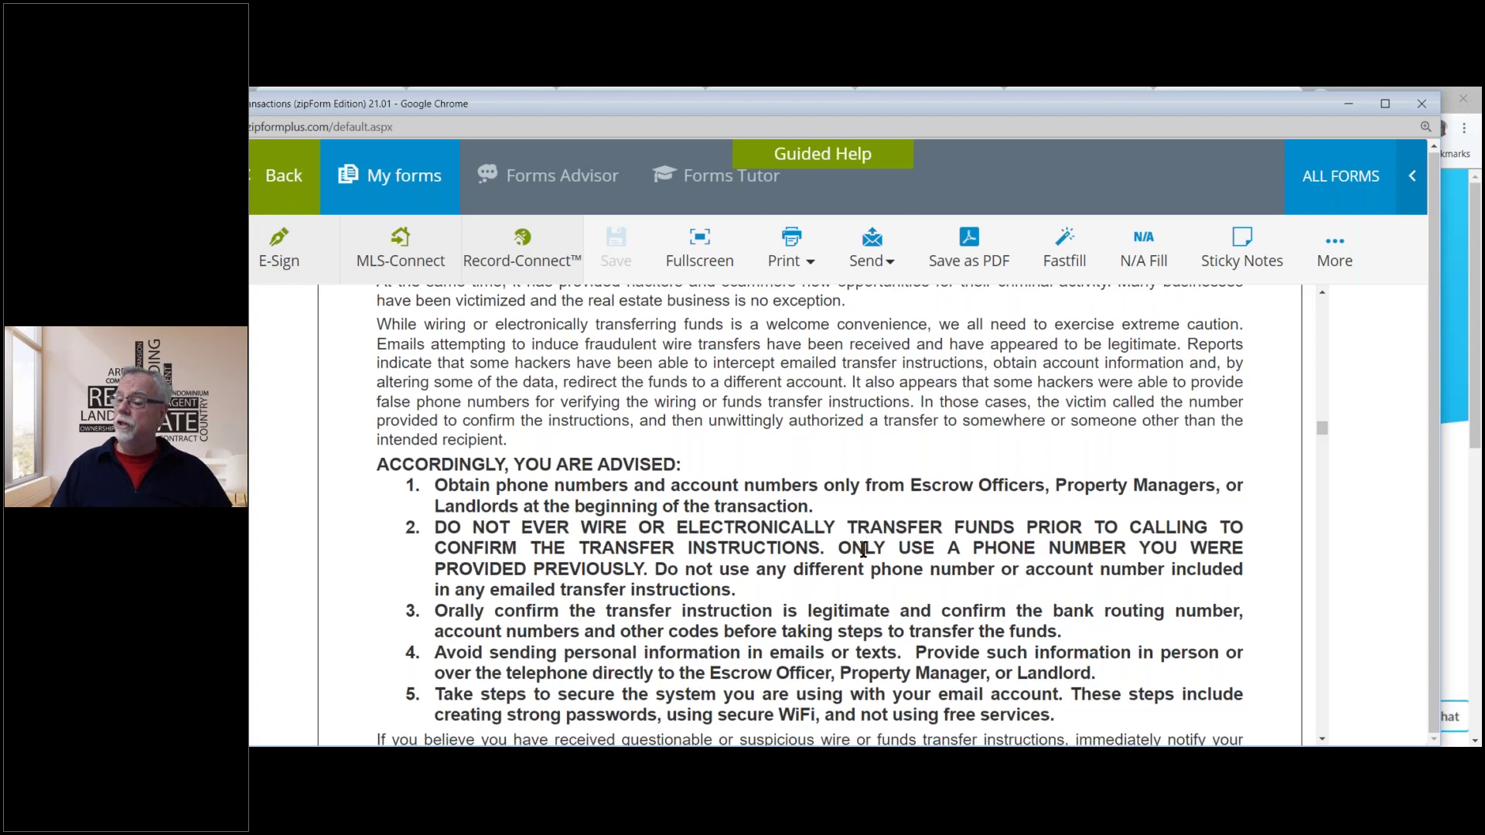
pyautogui.scroll(2, 867, 565)
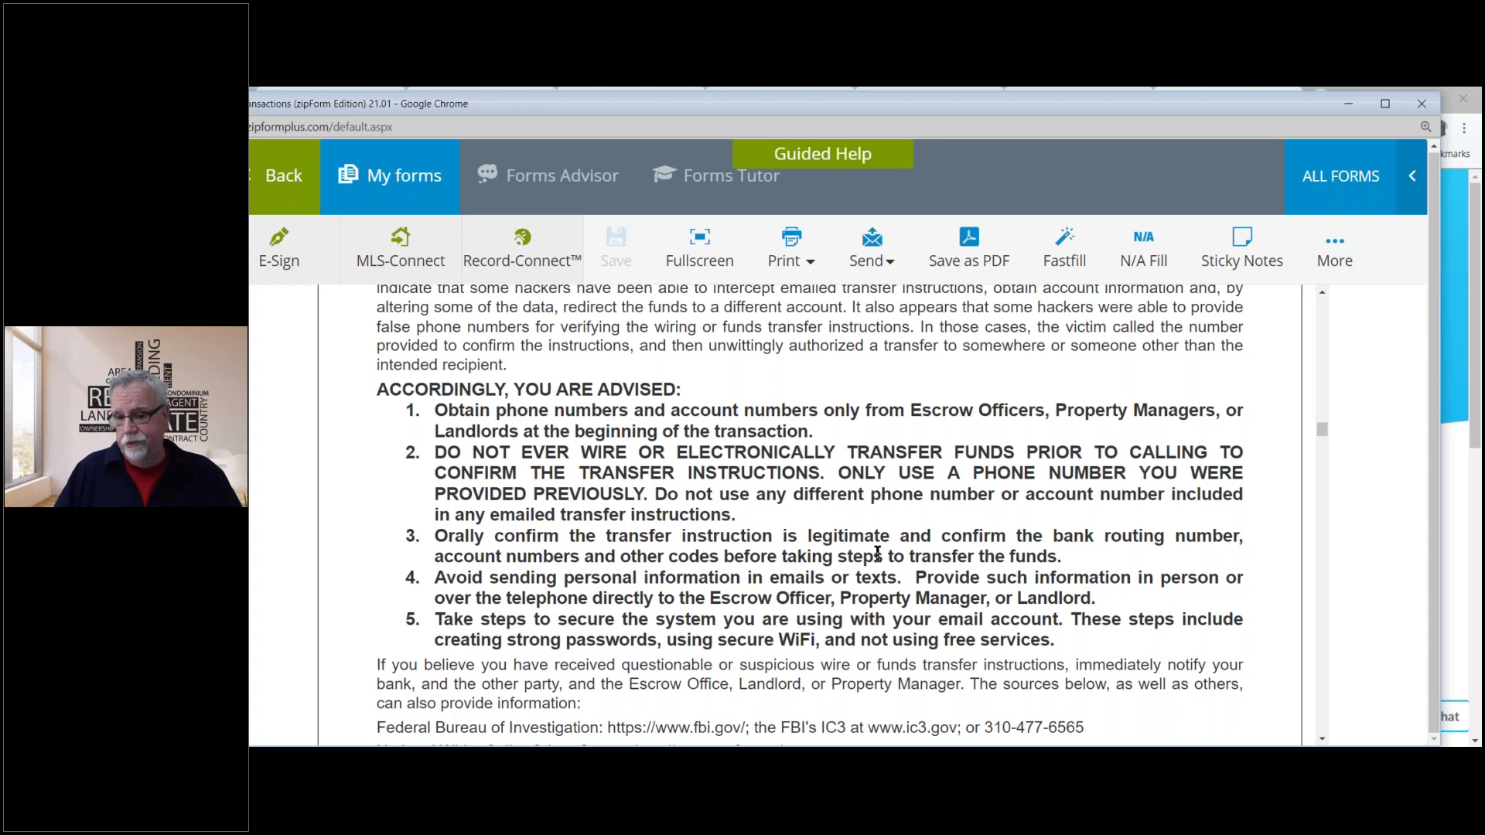
pyautogui.scroll(-3, 877, 552)
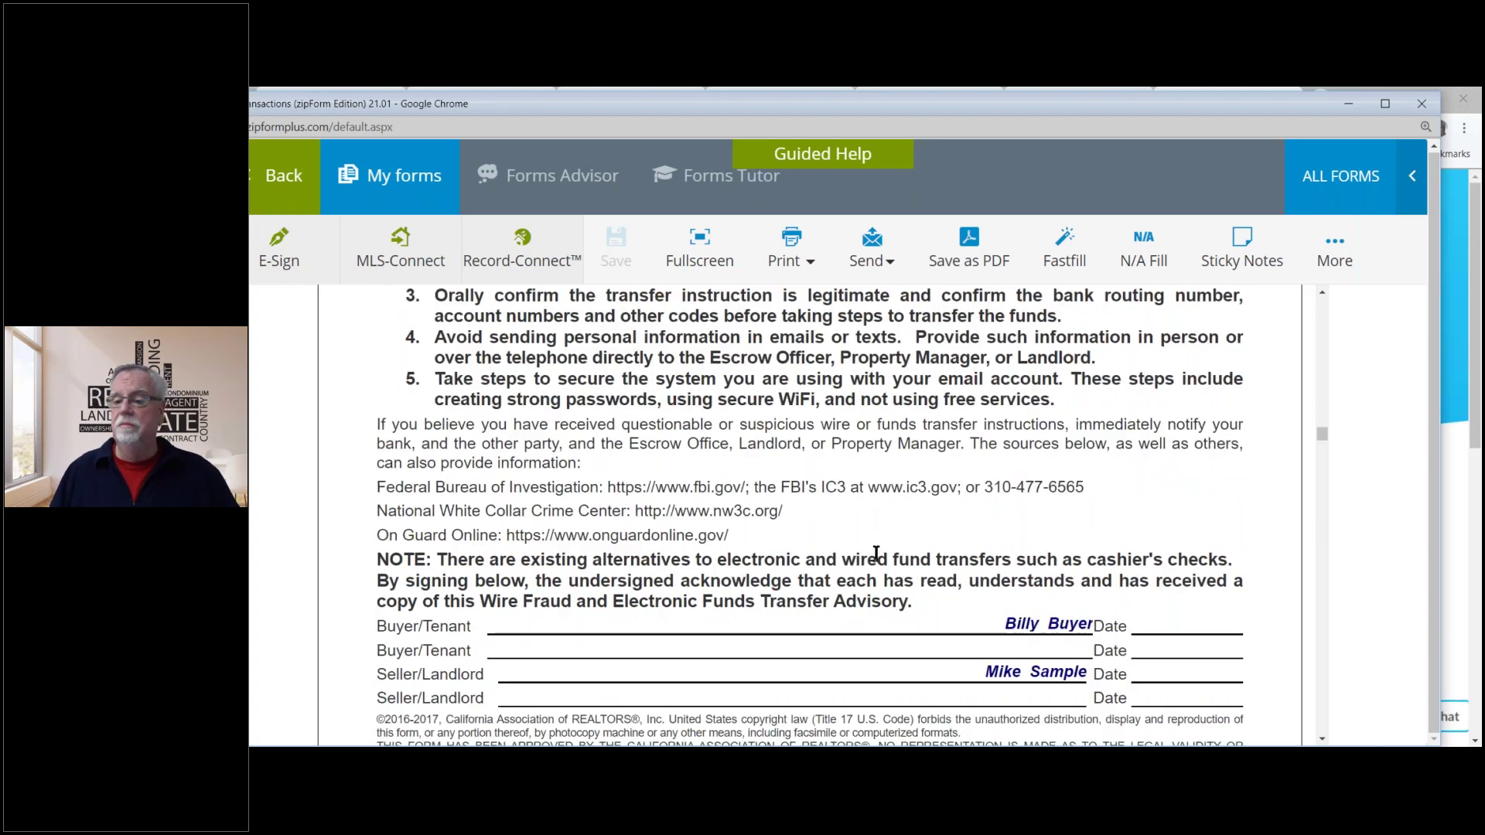
# Set the Date Prepared of the Residential Purchase Agreement to 01/14/2021 and save the form.
pyautogui.scroll(-8, 872, 556)
pyautogui.scroll(5, 873, 555)
pyautogui.scroll(-5, 873, 557)
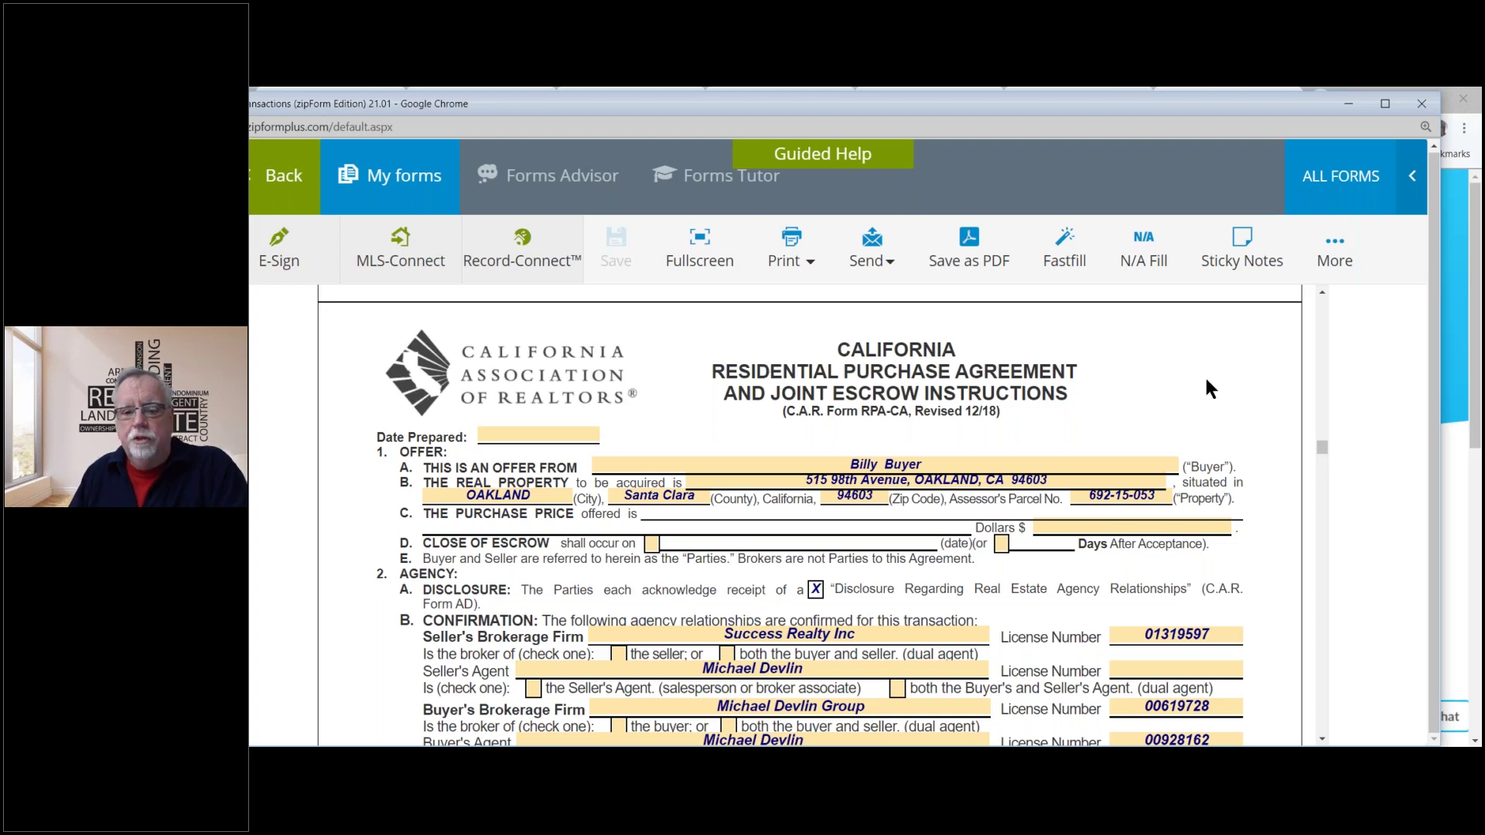
pyautogui.click(515, 438)
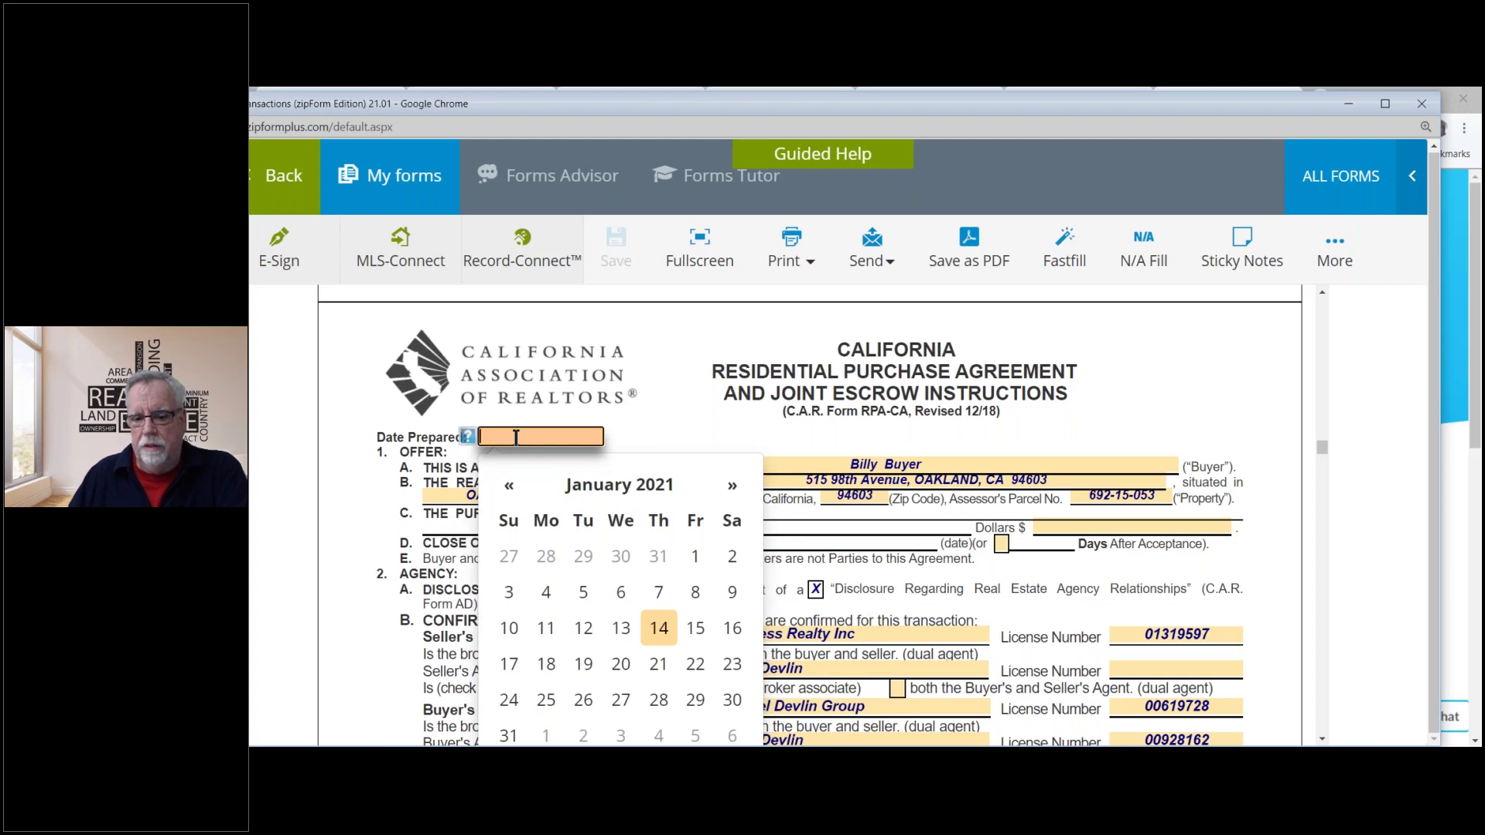
pyautogui.click(659, 629)
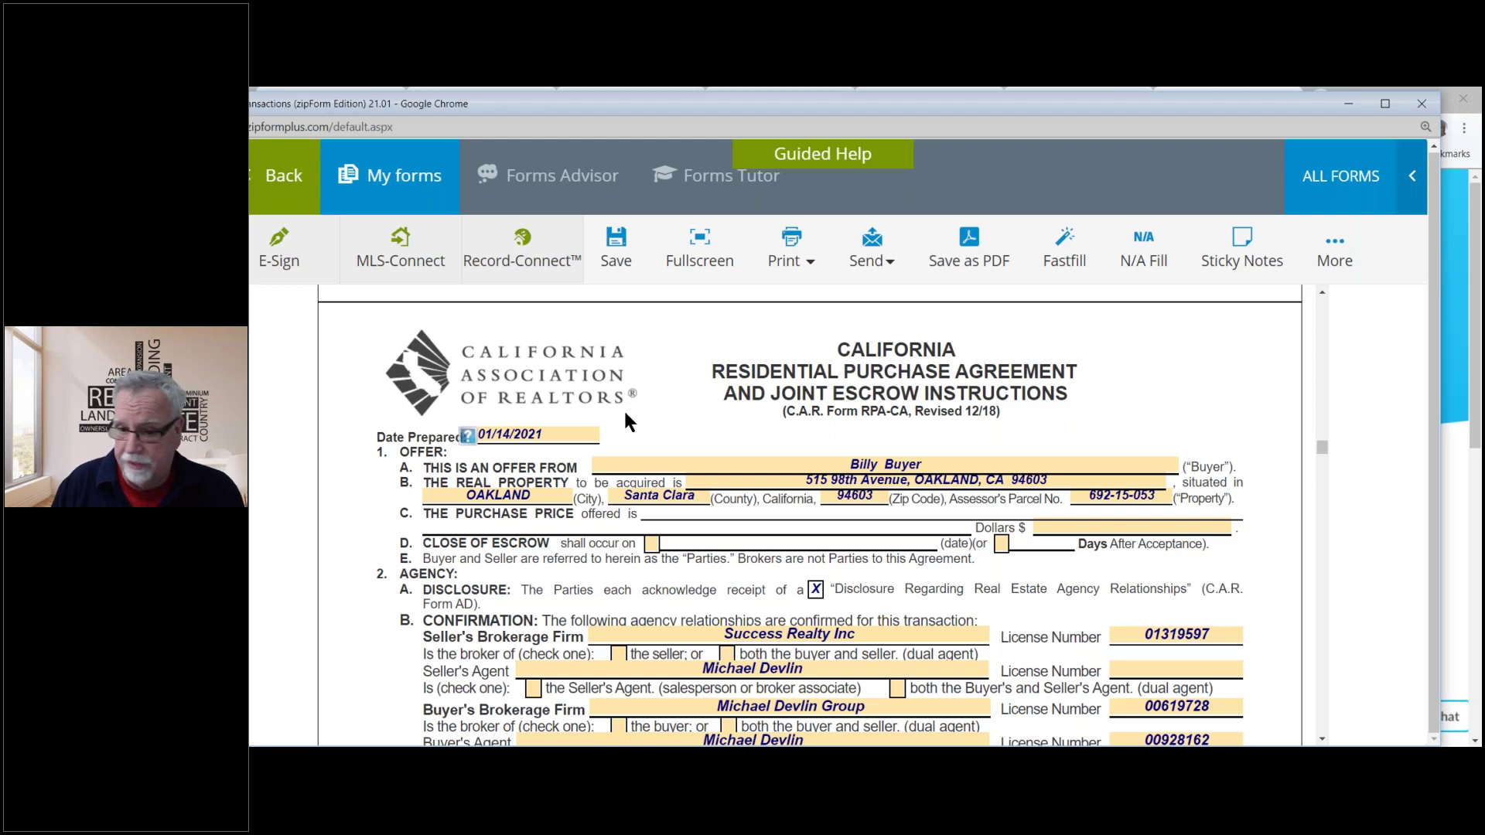
pyautogui.hotkey('ctrl', 's')
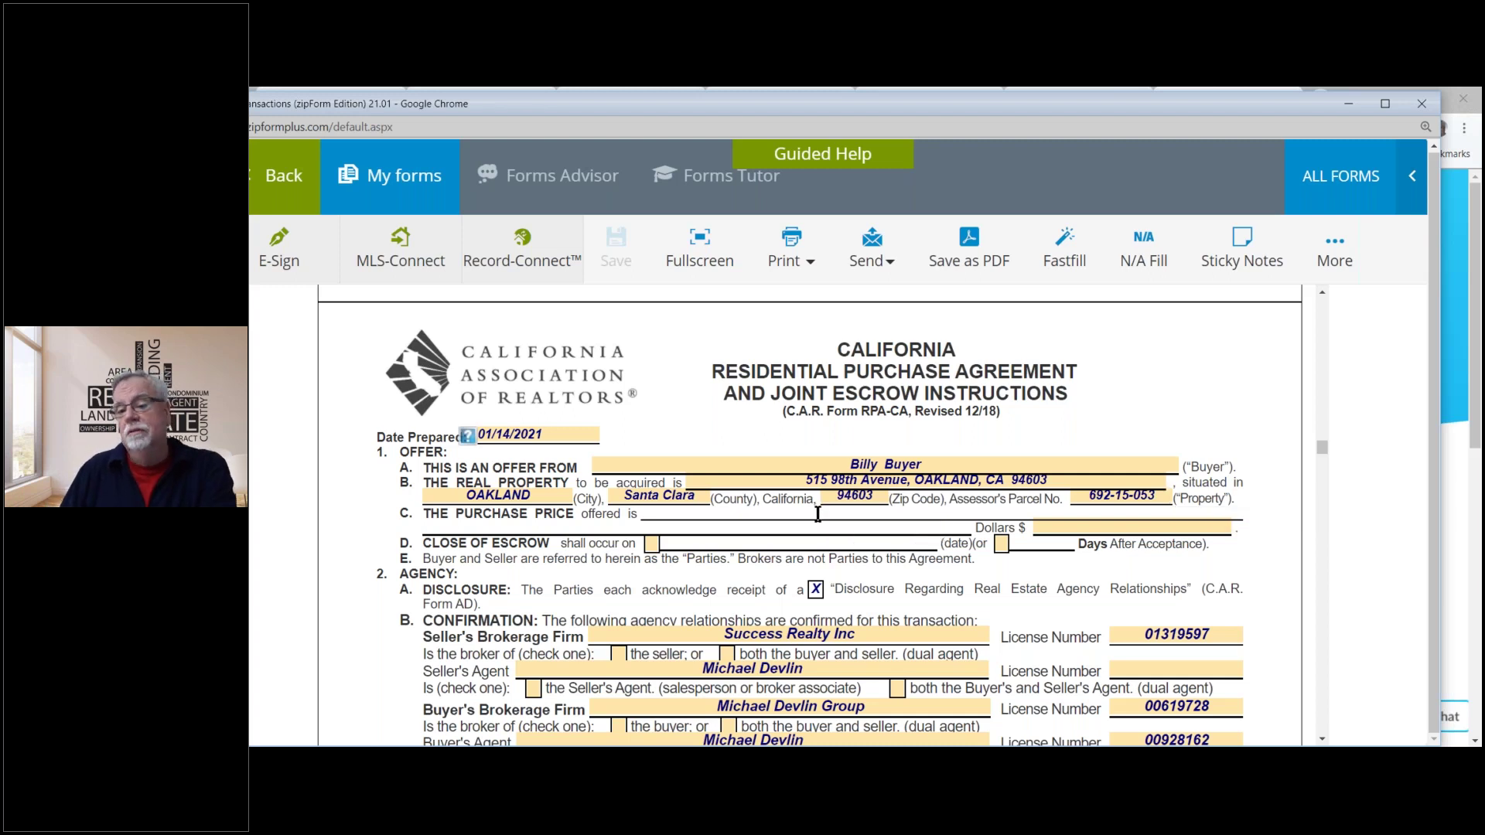
# Enter a purchase price of 1,200,000 dollars in paragraph 1C of the offer.
pyautogui.scroll(-1, 773, 508)
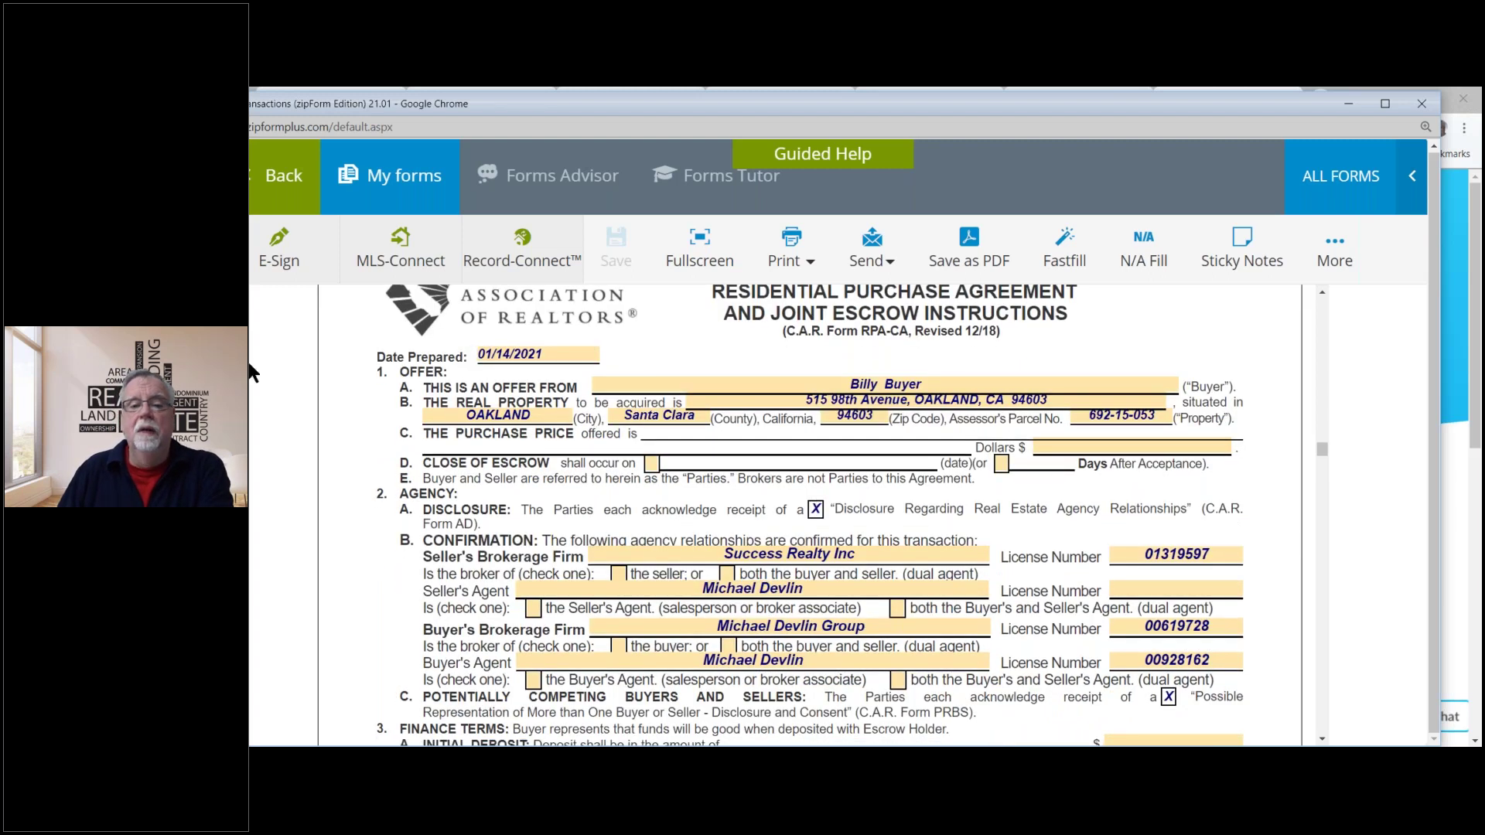
pyautogui.click(1051, 448)
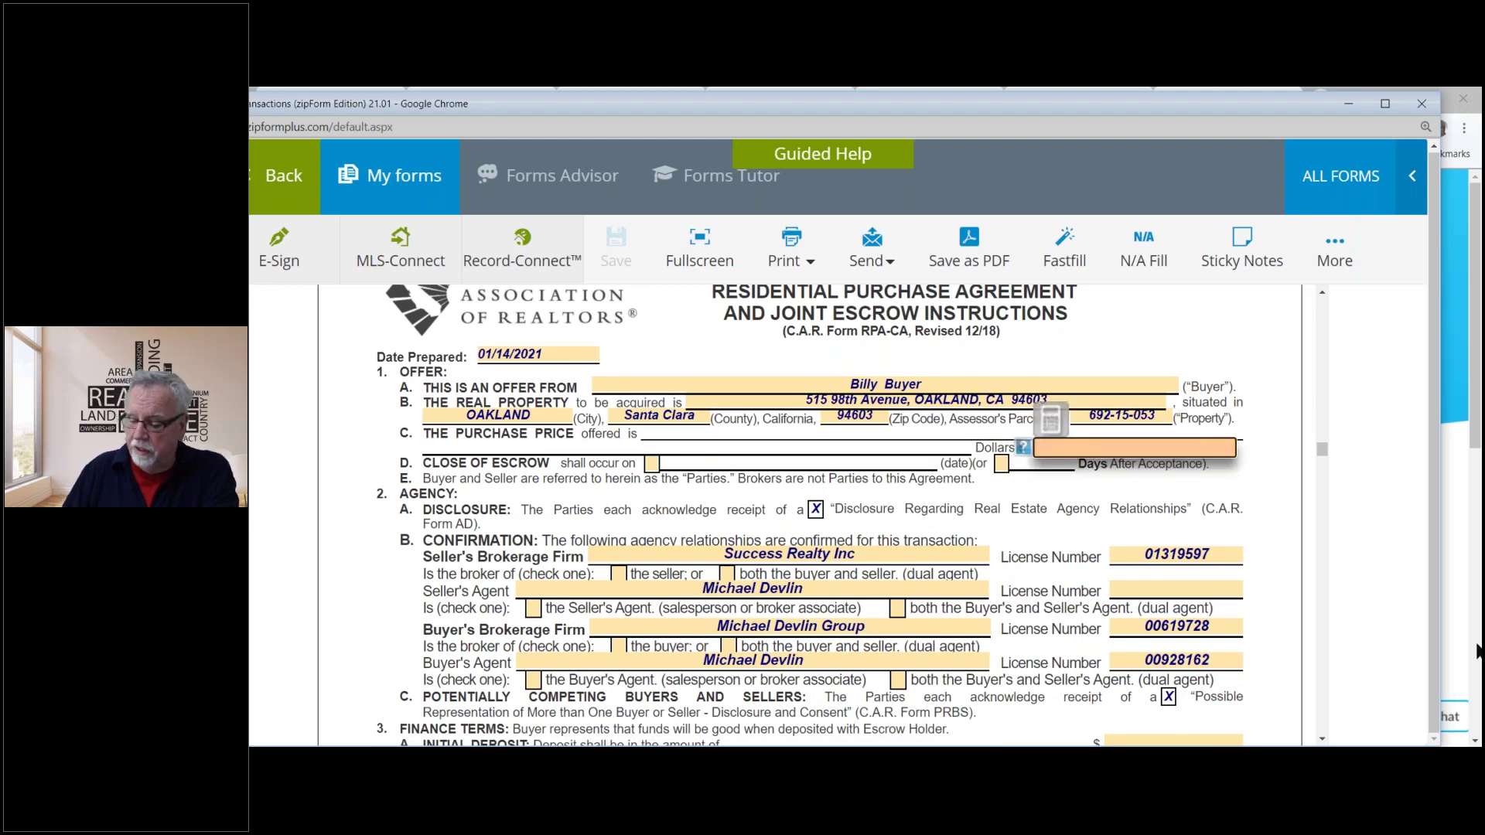
pyautogui.write('1,200,00')
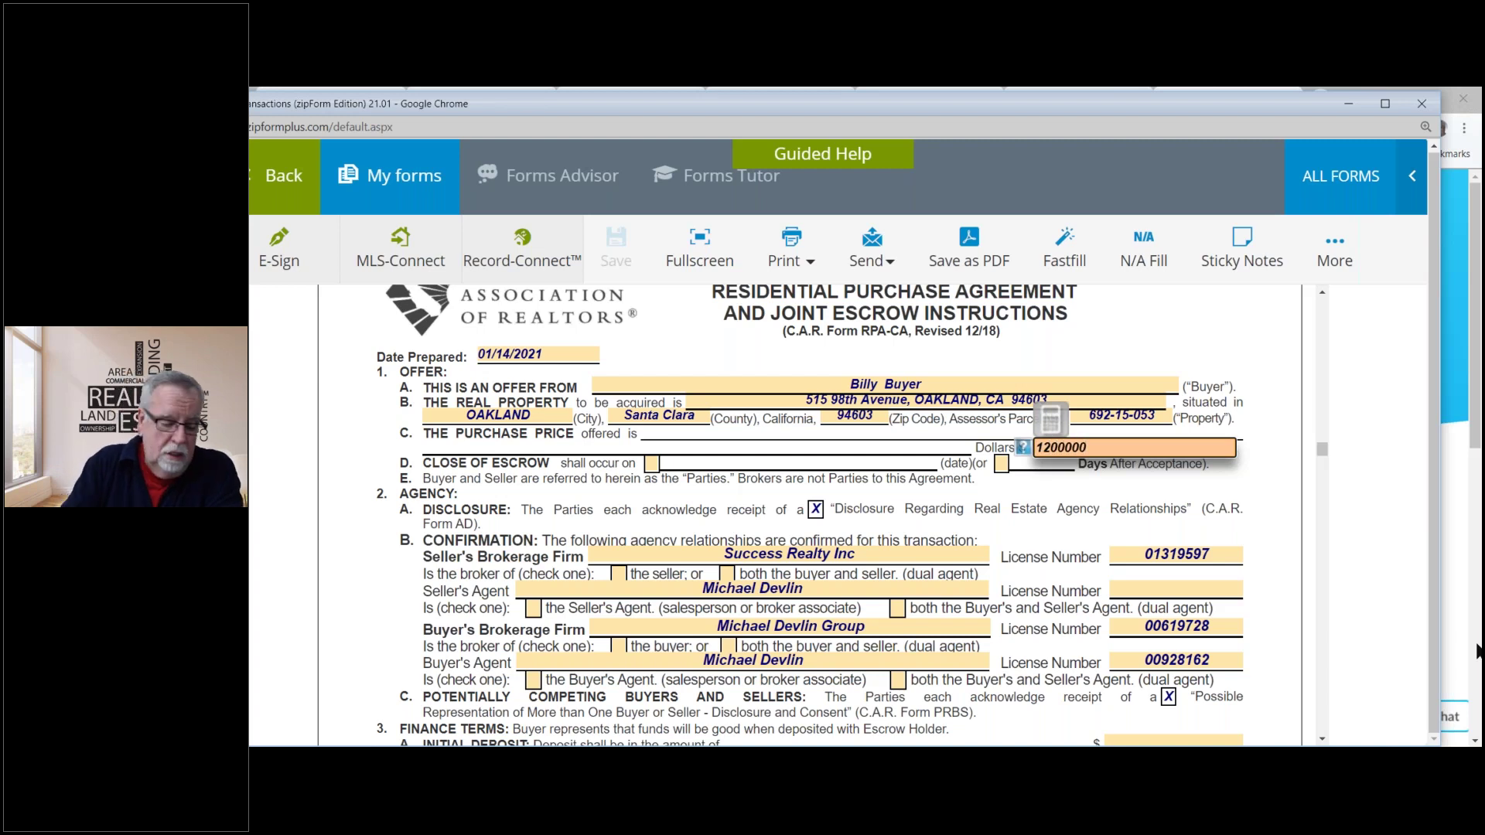
pyautogui.write('0')
pyautogui.press('Tab')
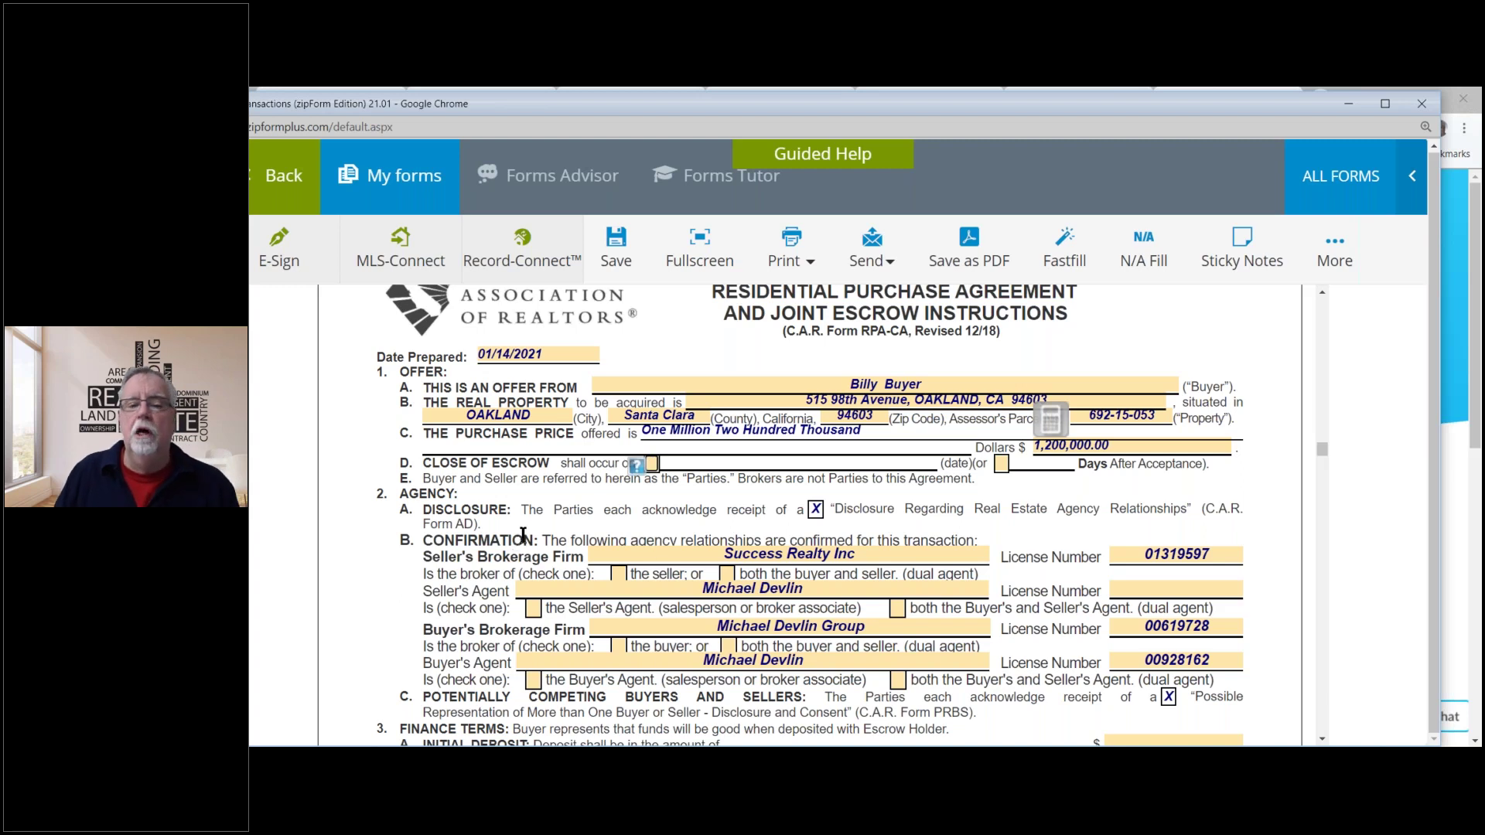
# Try a close of escrow of 30 days after acceptance in paragraph 1D and clear that option again.
pyautogui.click(1001, 467)
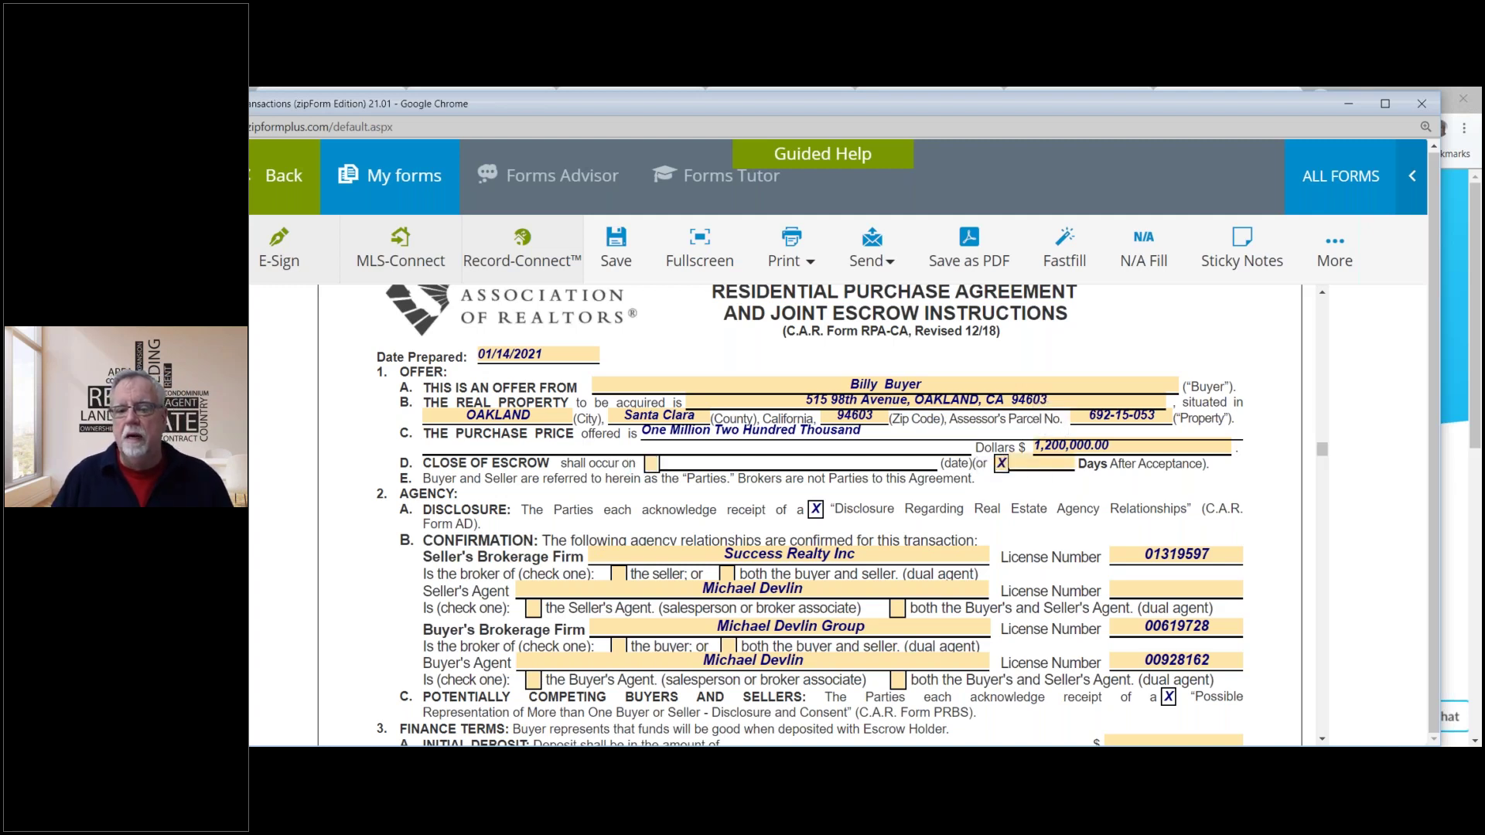
pyautogui.click(1036, 466)
pyautogui.write('30')
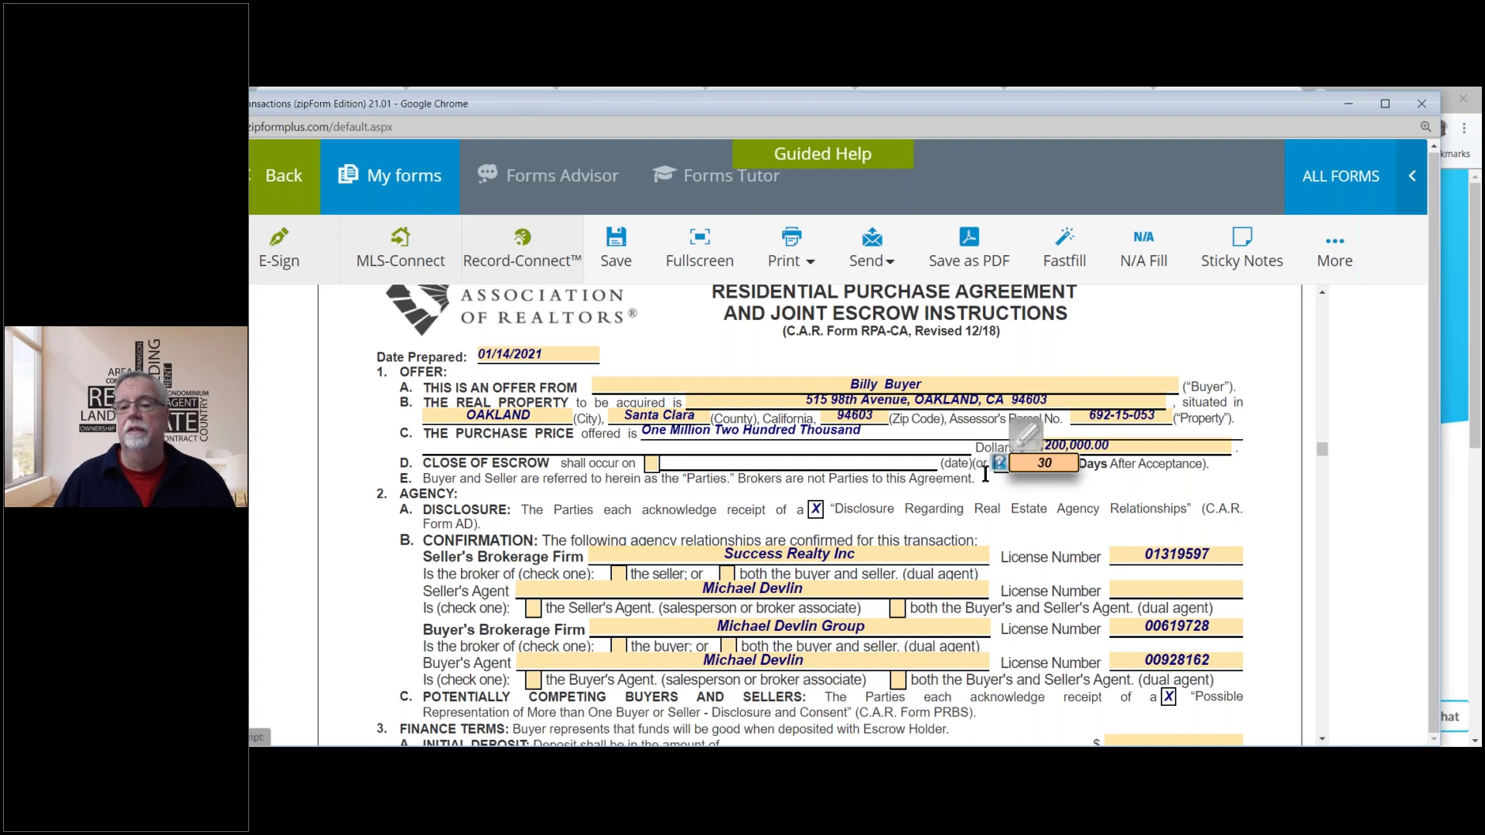
pyautogui.click(1013, 496)
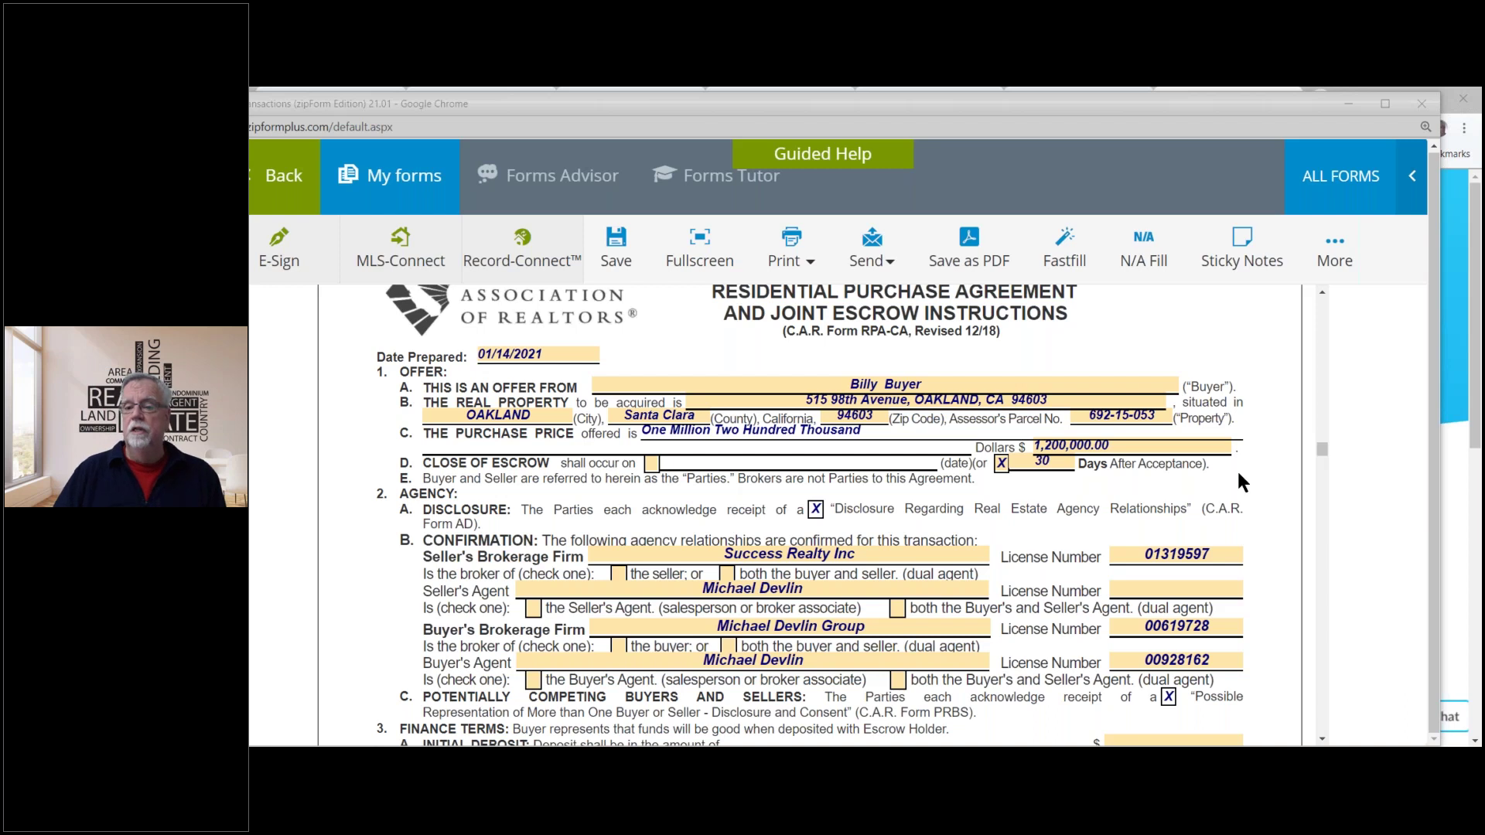
pyautogui.click(1001, 463)
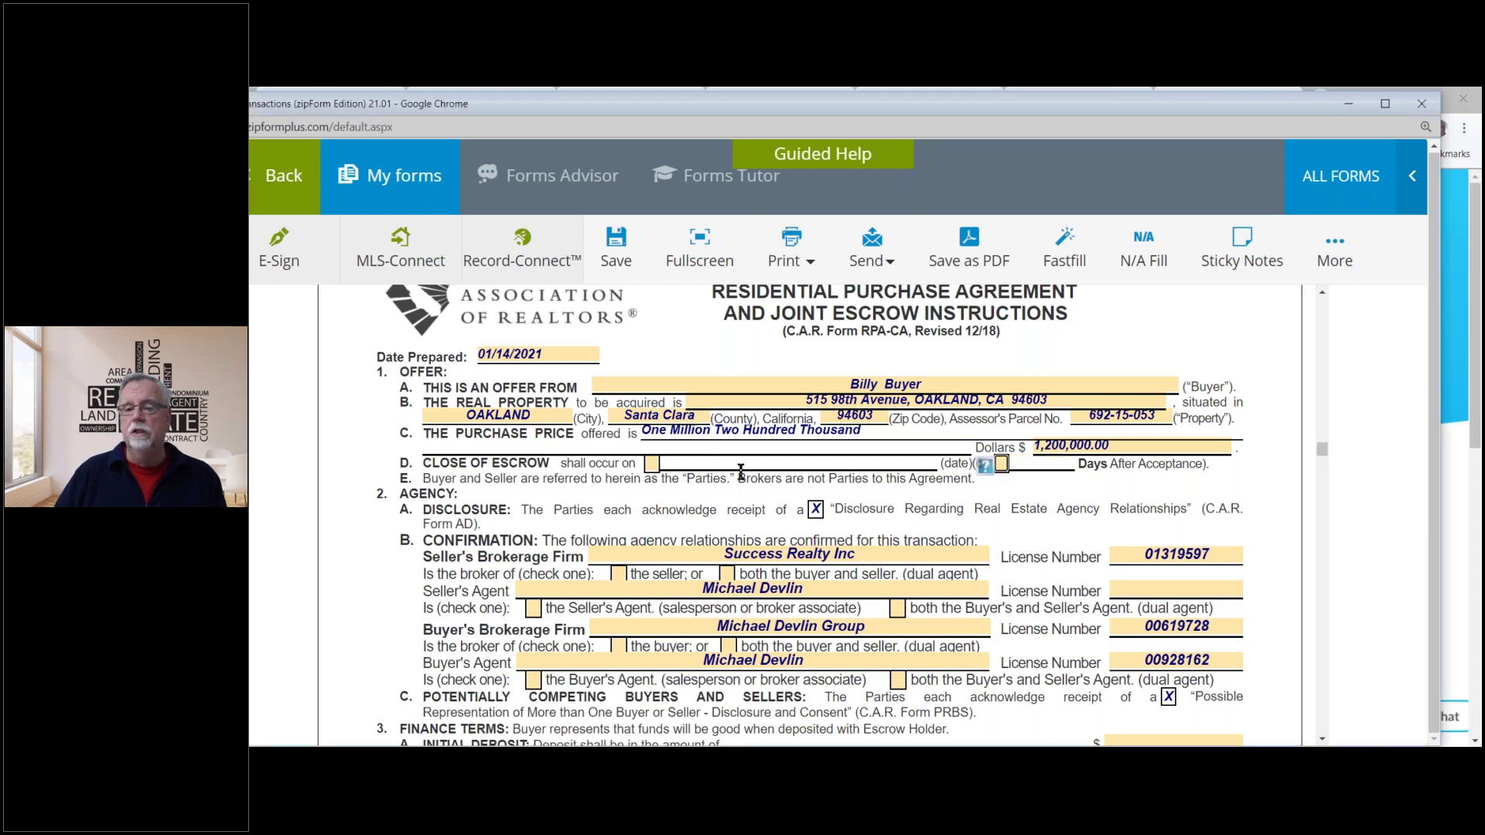
# Choose the fixed-date option for close of escrow, set the date to February 17, 2021, and save the form.
pyautogui.click(651, 467)
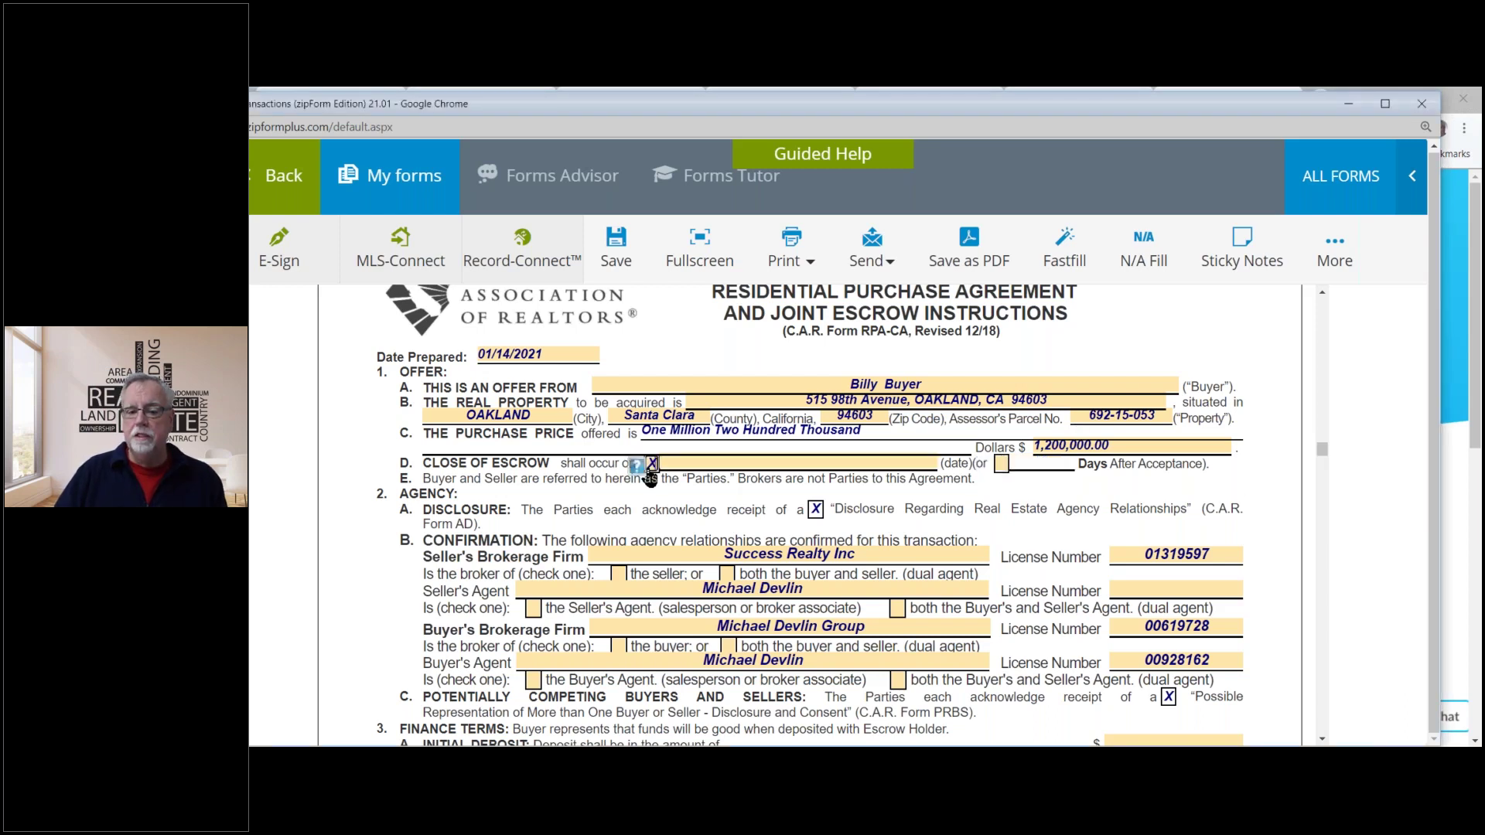
pyautogui.click(829, 463)
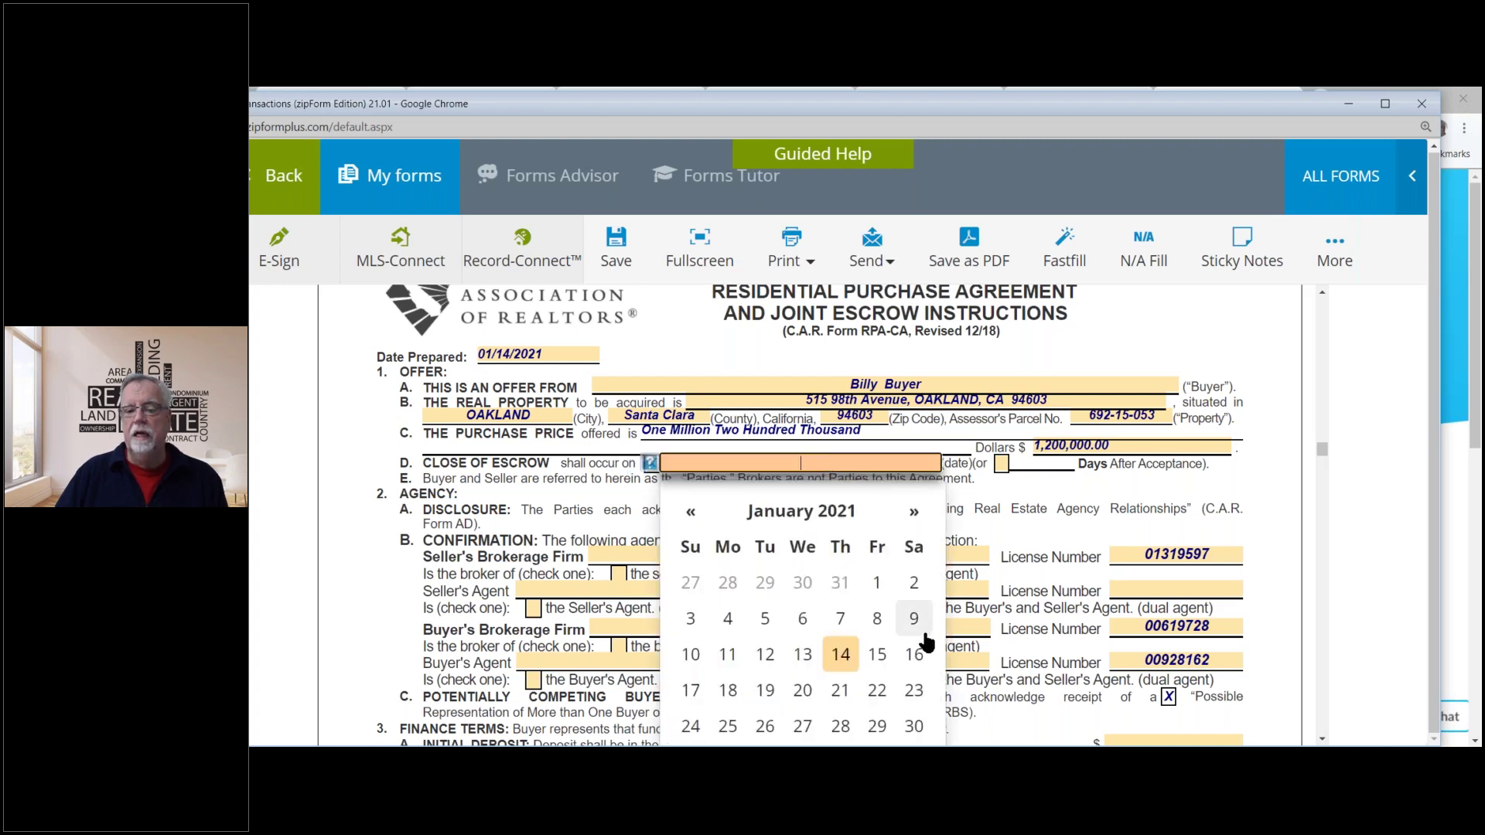
pyautogui.click(914, 517)
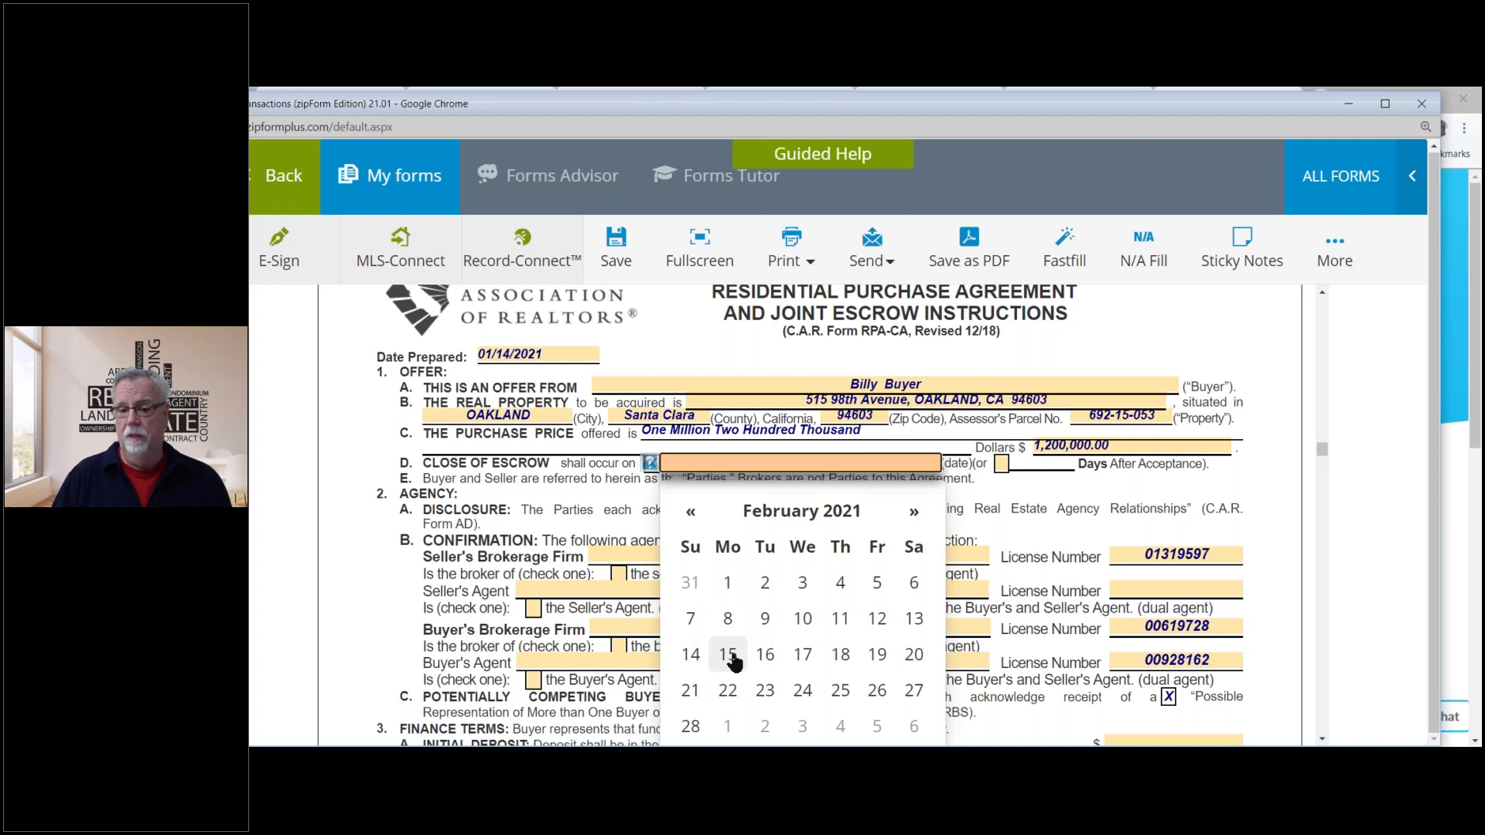
pyautogui.click(802, 655)
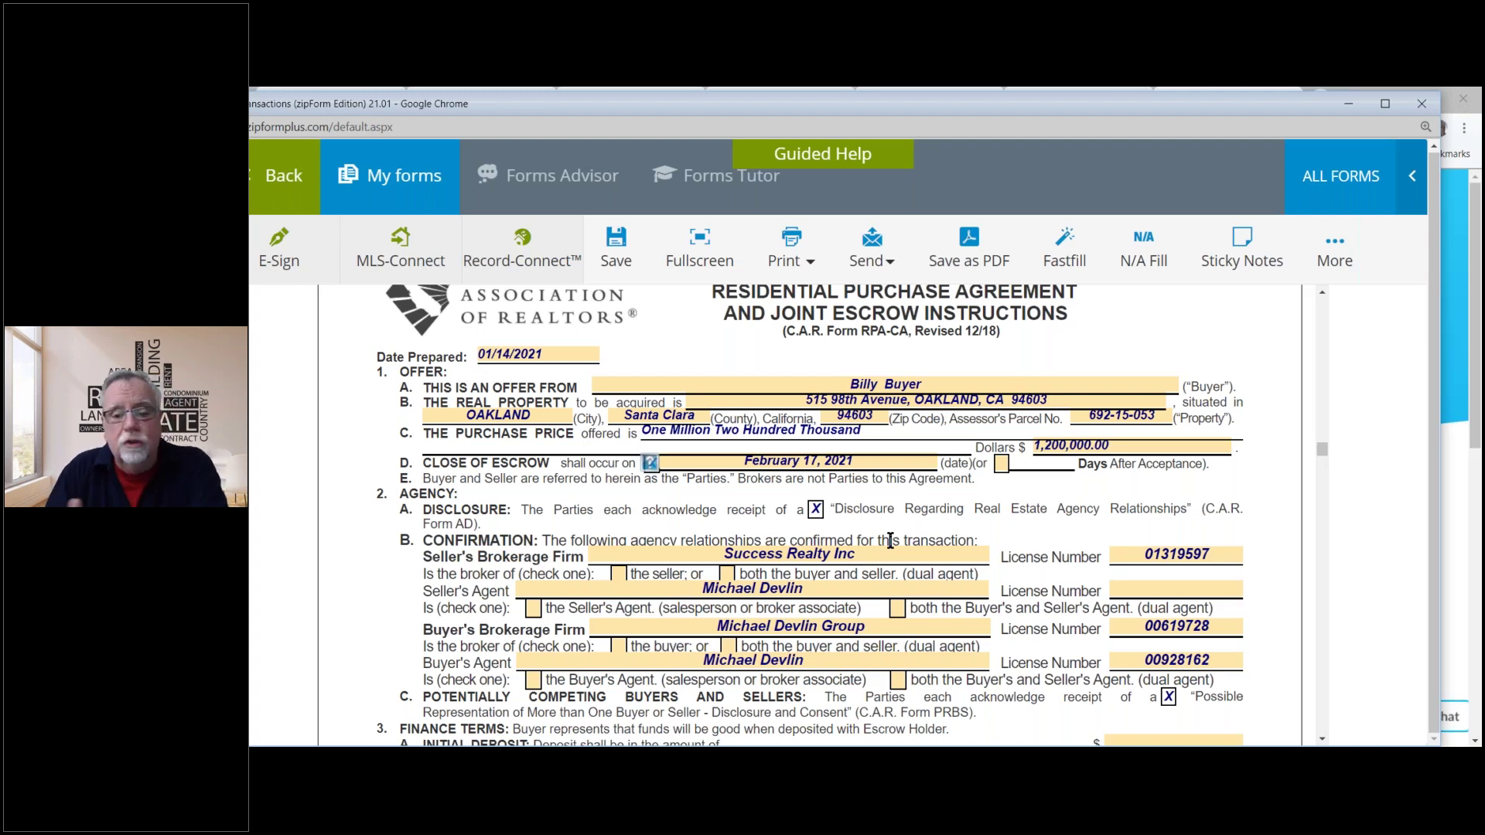
pyautogui.hotkey('ctrl', 's')
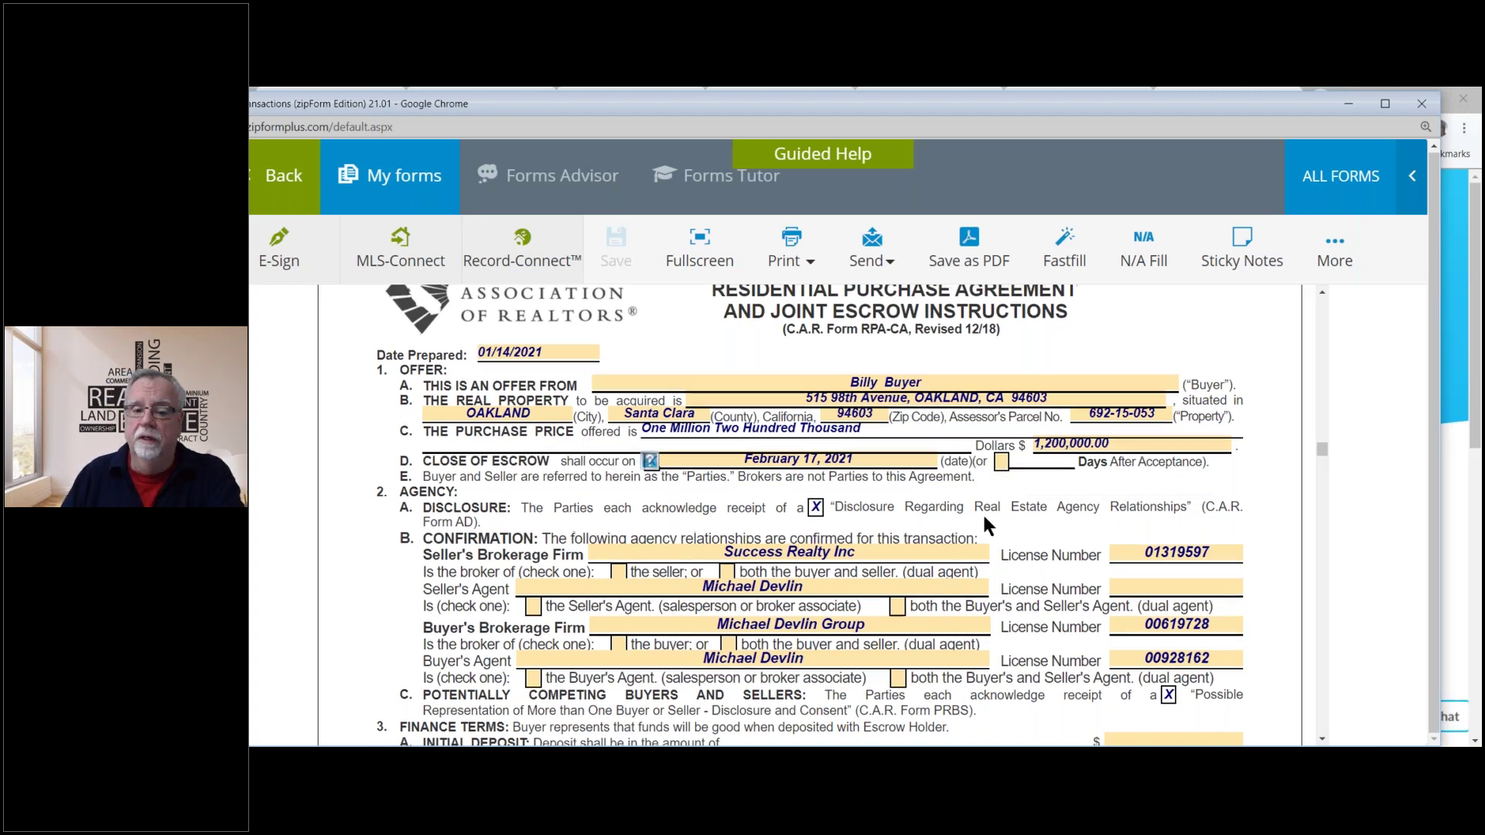
# Mark the seller's brokerage firm as broker of the seller only in the agency confirmation.
pyautogui.scroll(-1, 982, 511)
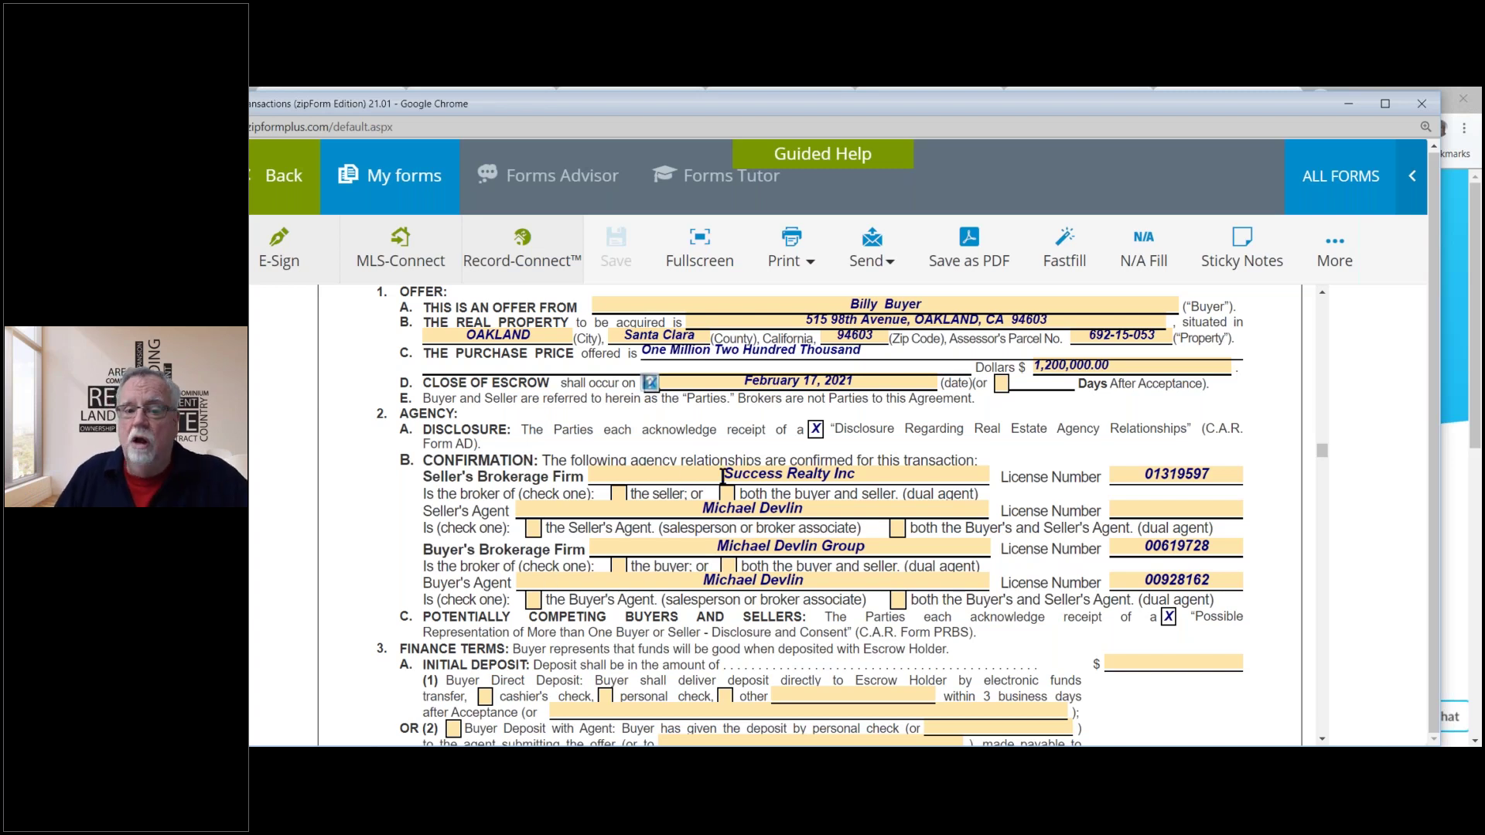
pyautogui.click(618, 495)
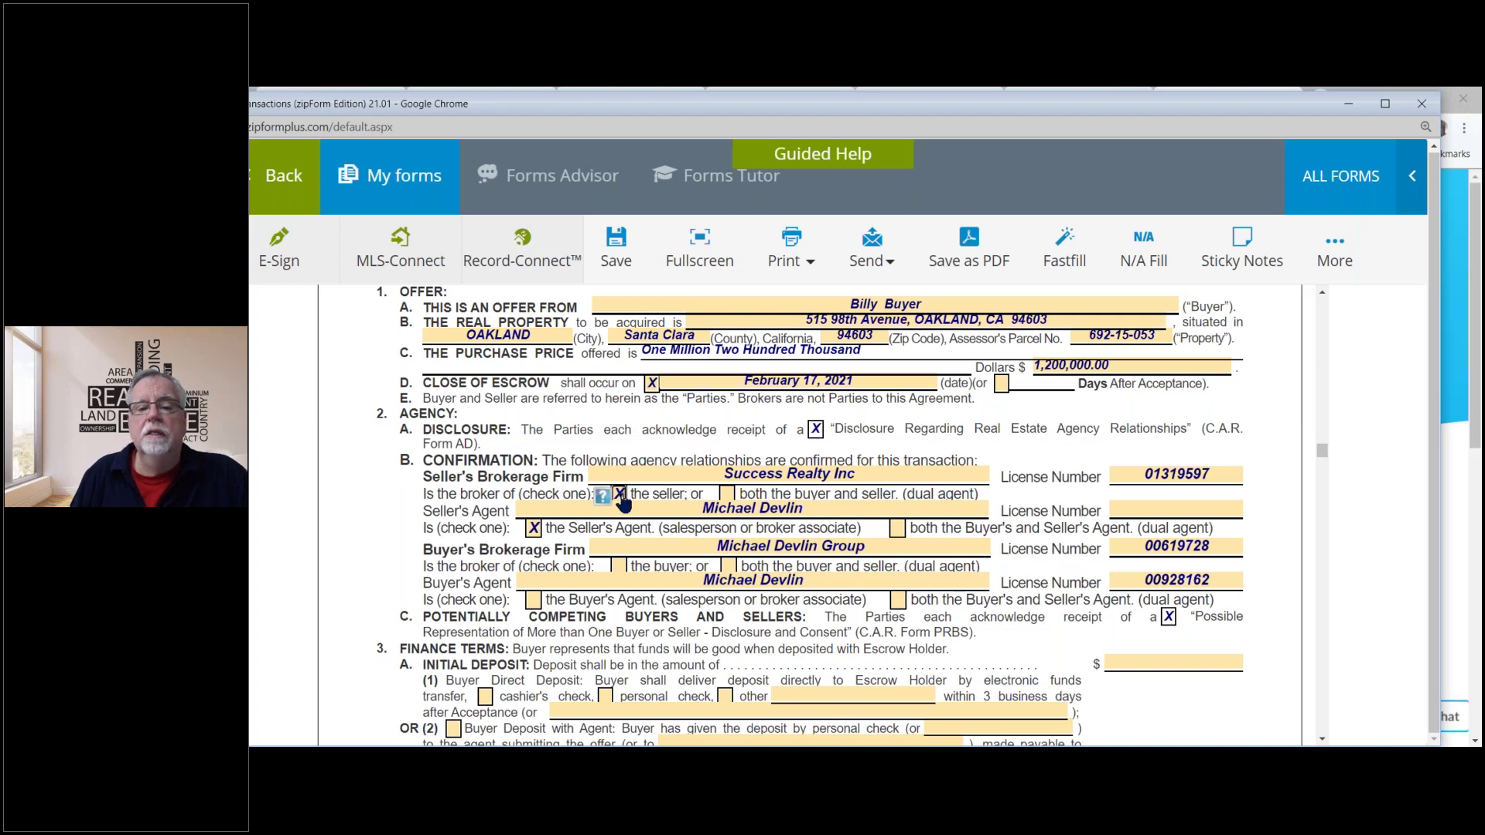
# Try the dual agency option for the seller's brokerage firm in the agency confirmation and clear it again.
pyautogui.click(727, 495)
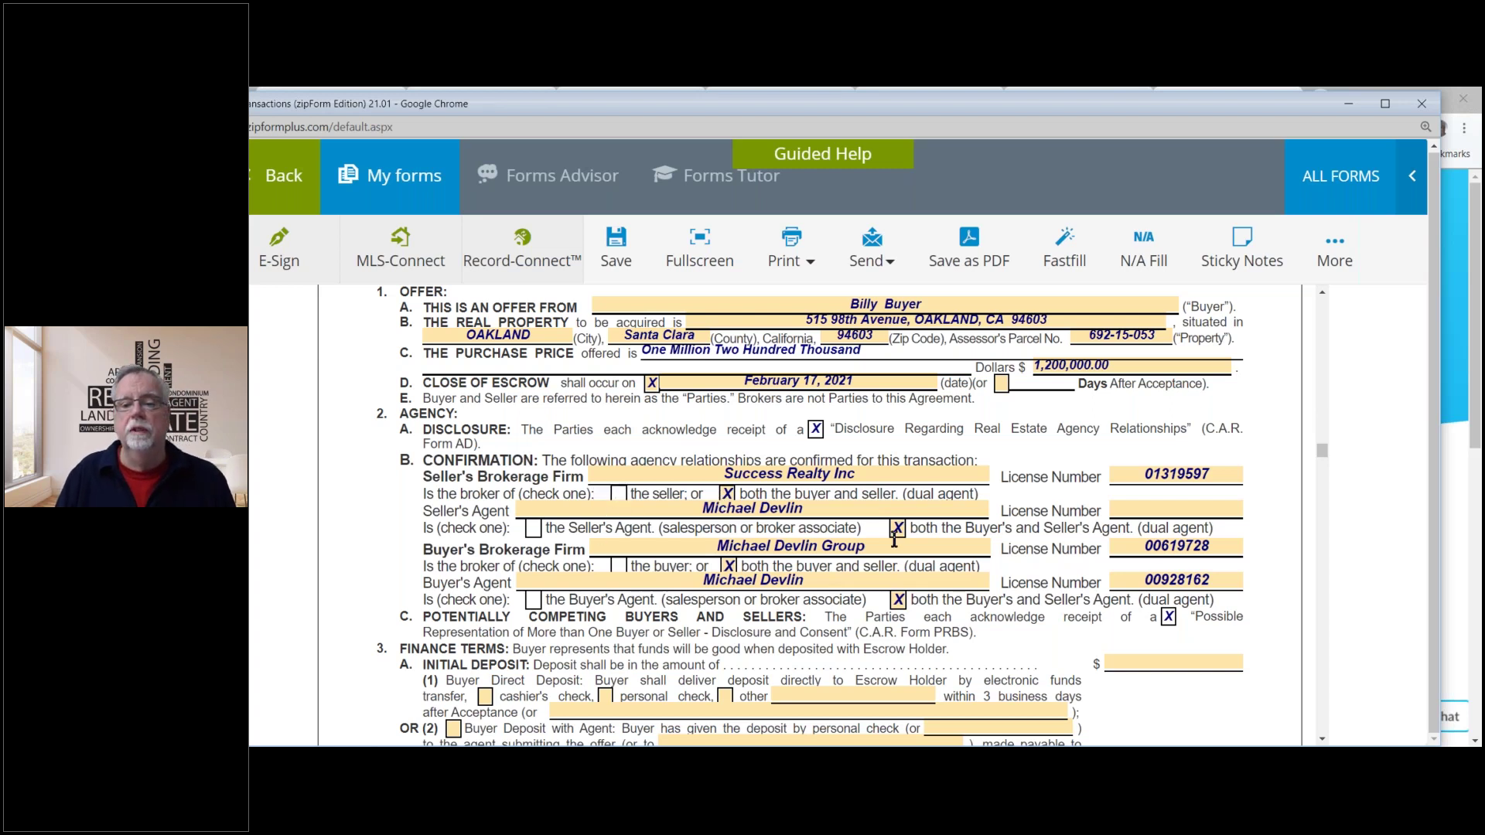
pyautogui.click(897, 599)
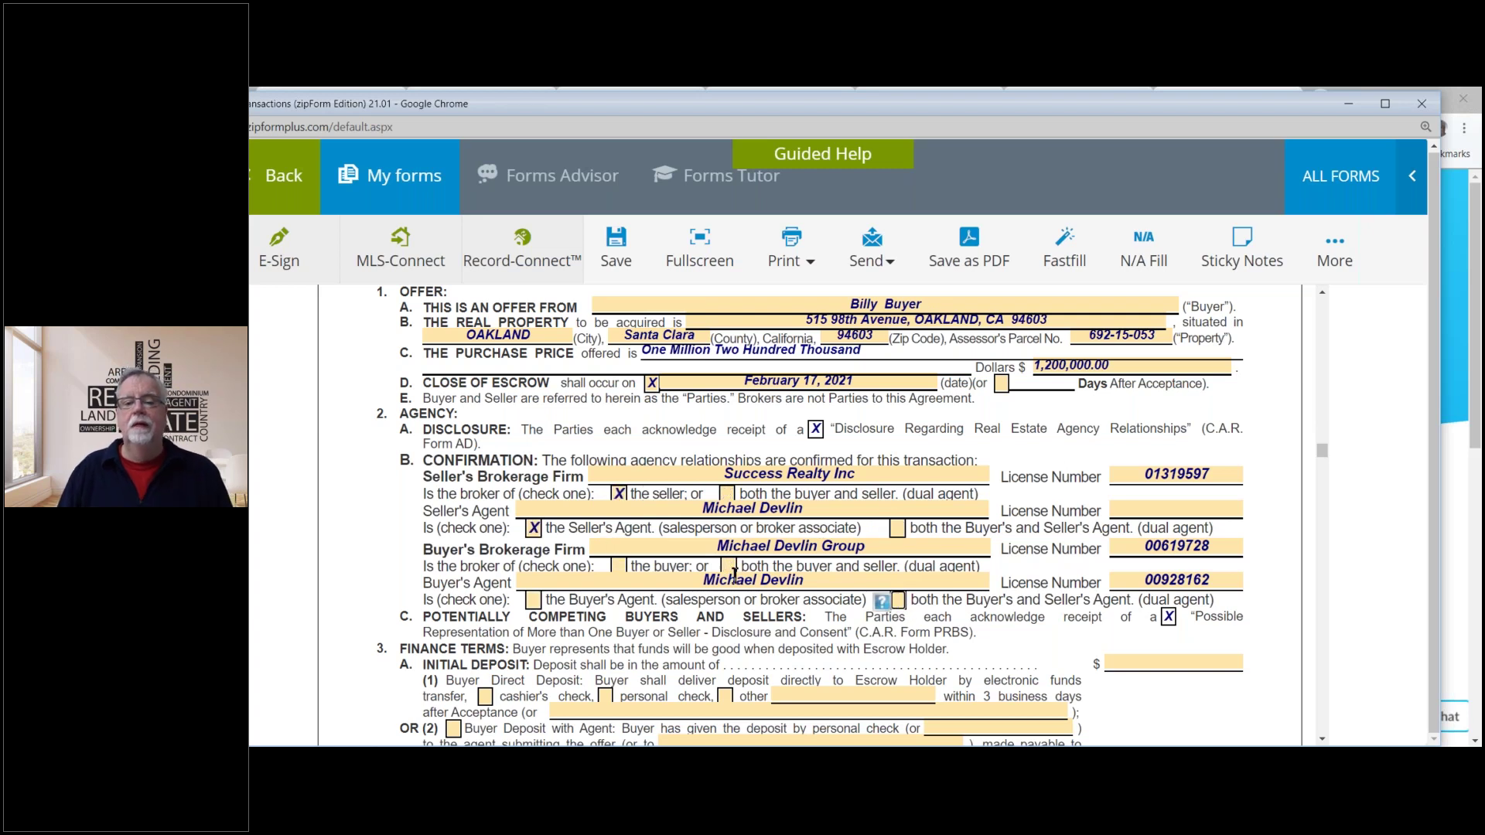
# Fill in the seller's agent's license number in paragraph 2B from the saved entries.
pyautogui.click(1177, 514)
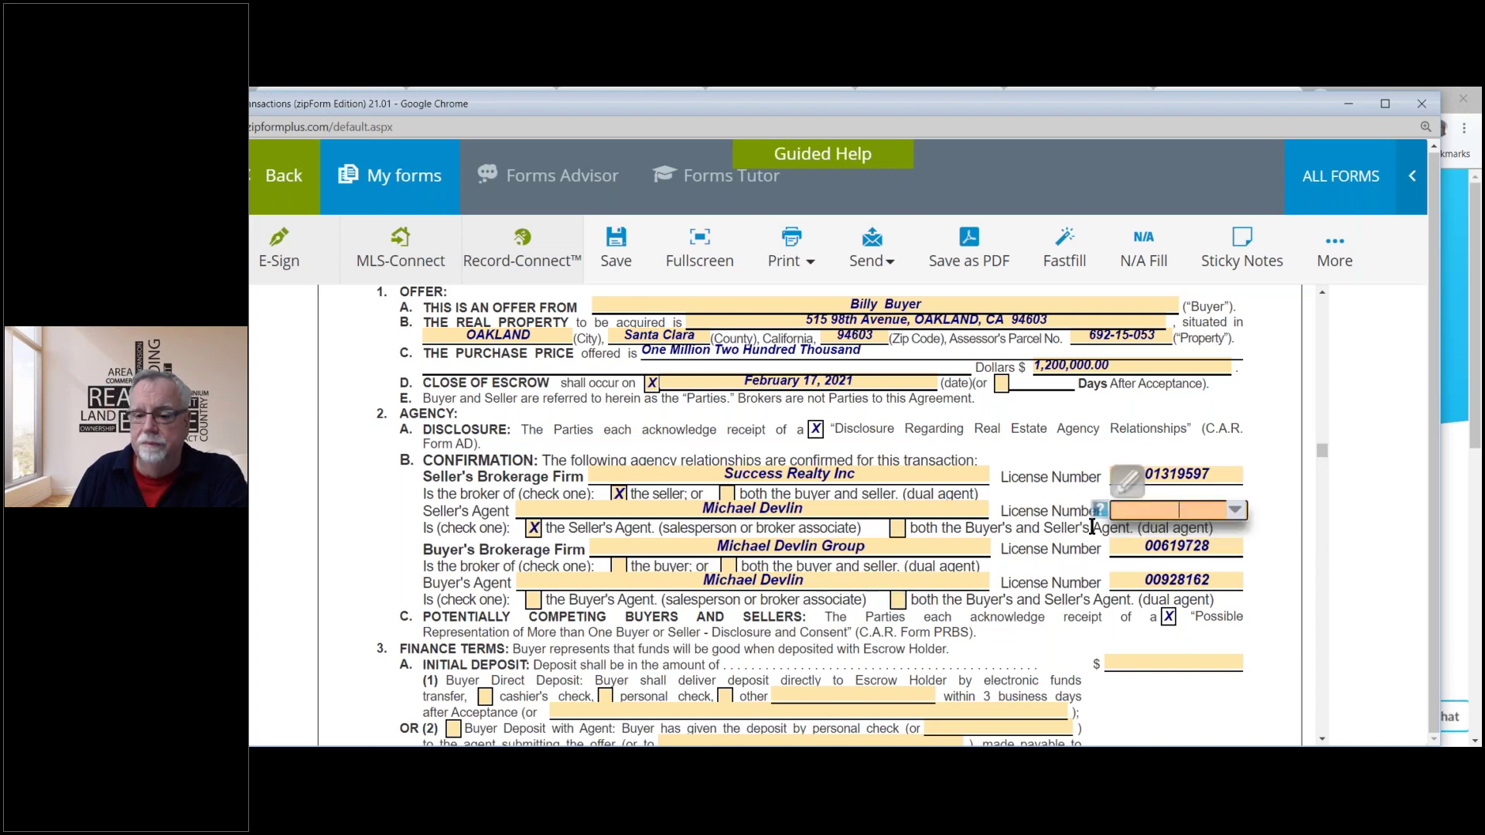
pyautogui.click(1234, 510)
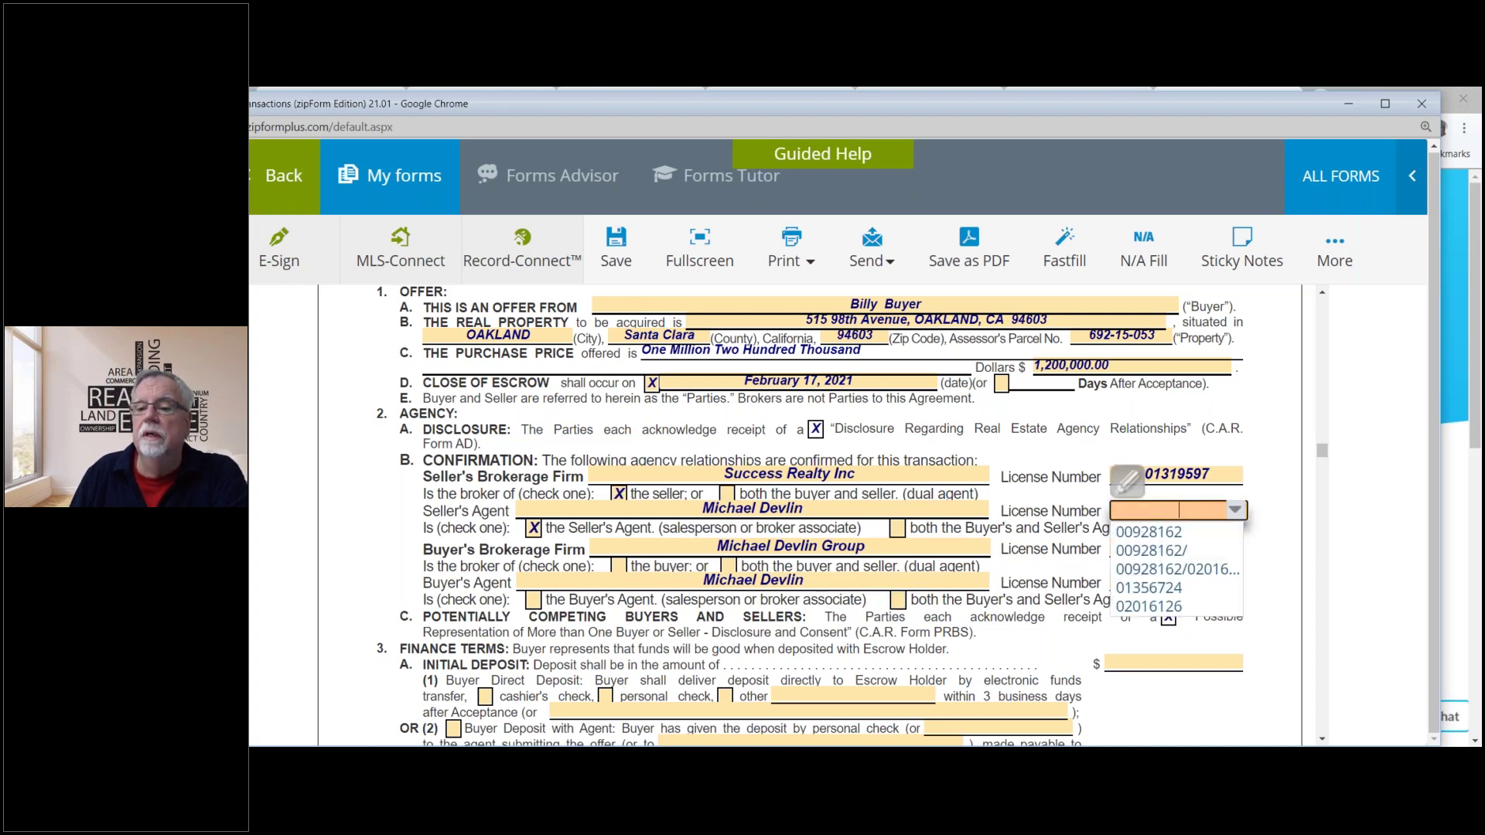
pyautogui.click(1192, 535)
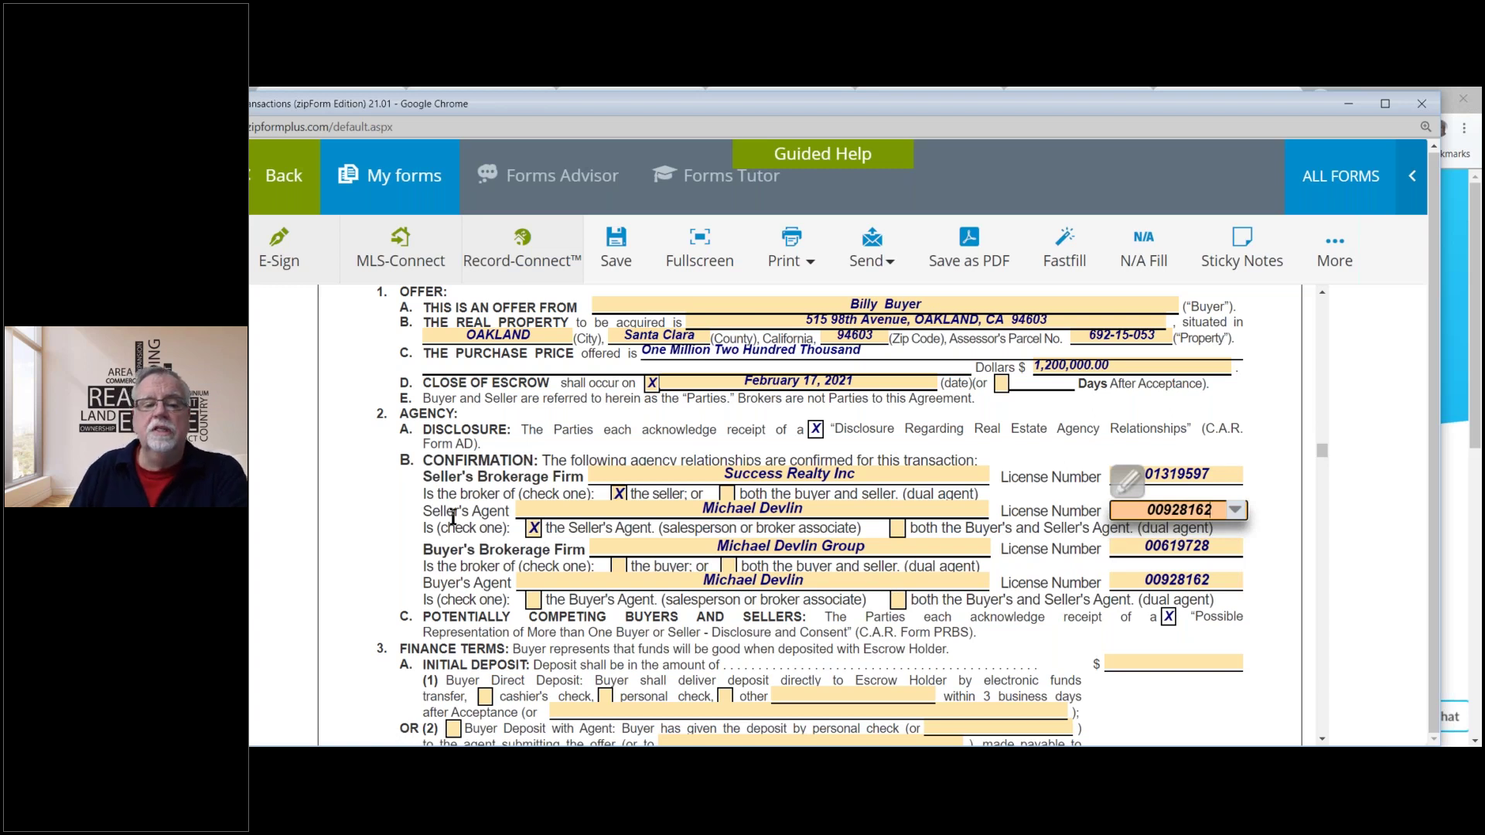
pyautogui.moveTo(423, 510); pyautogui.dragTo(478, 512)
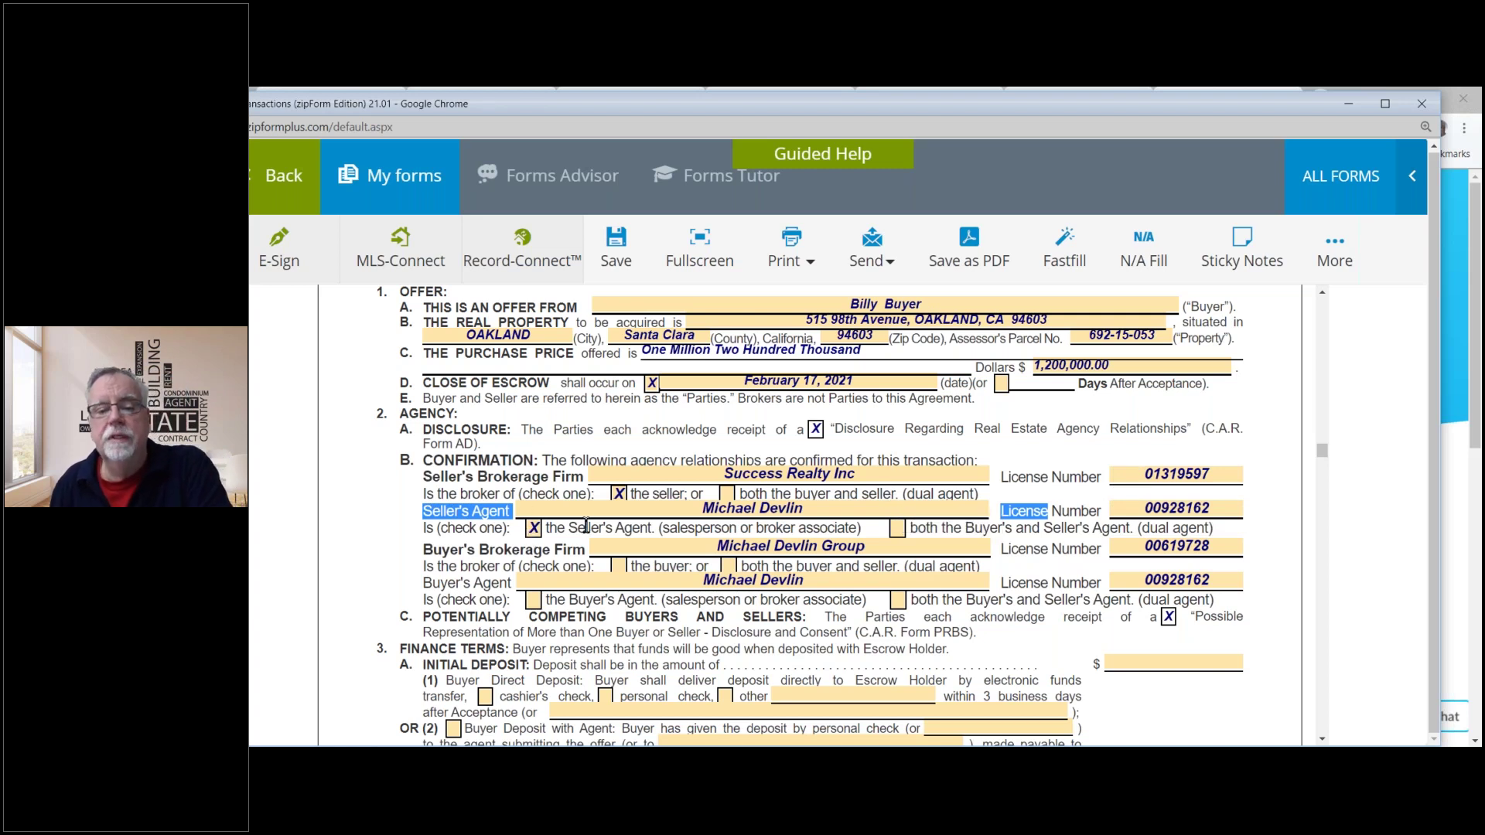
pyautogui.click(470, 549)
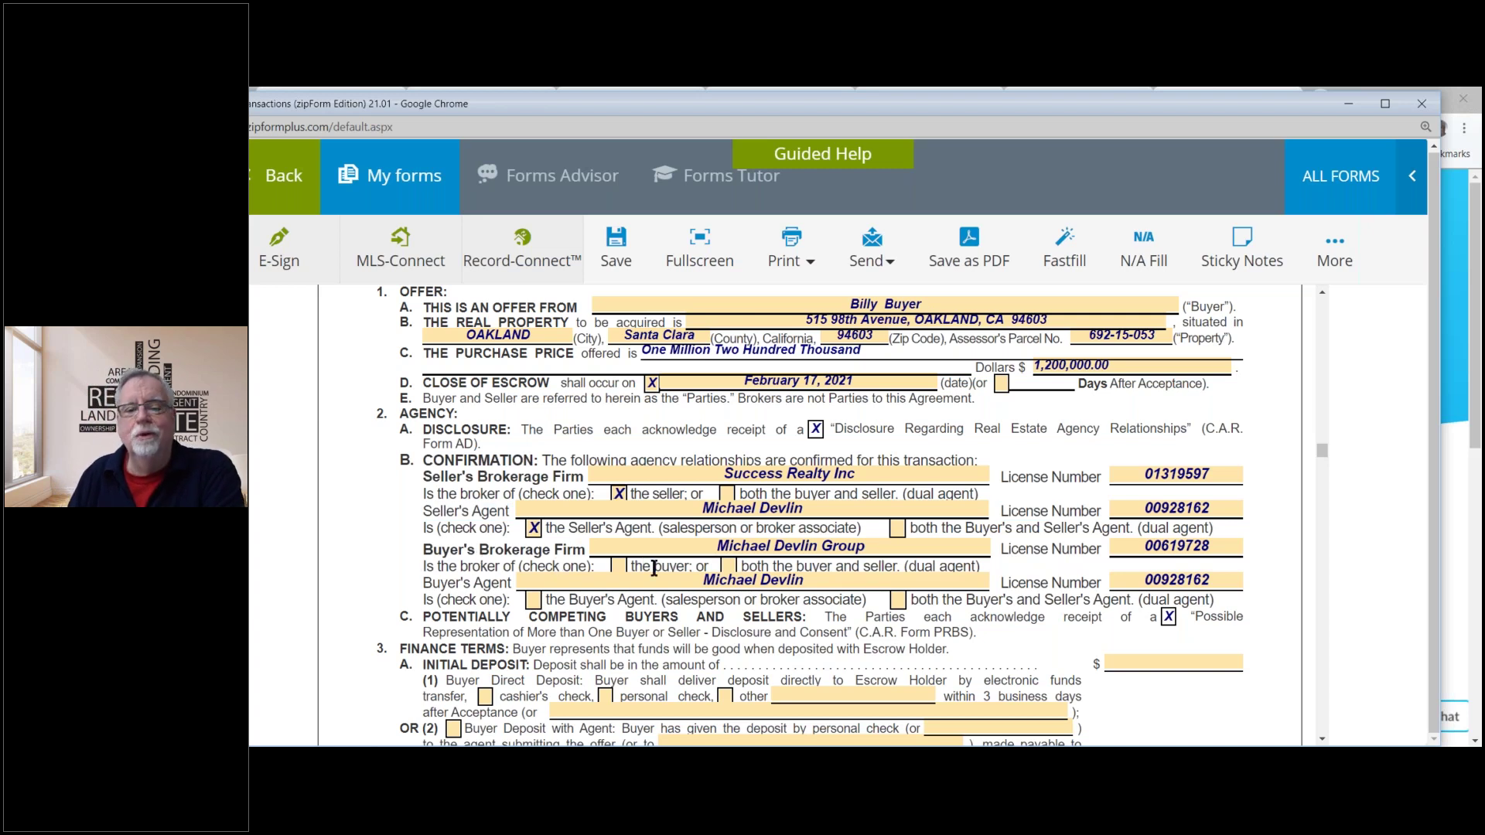
# Try representing the buyer only for the buyer's brokerage firm, switch the confirmation to dual agency, and clear the choices again.
pyautogui.click(619, 567)
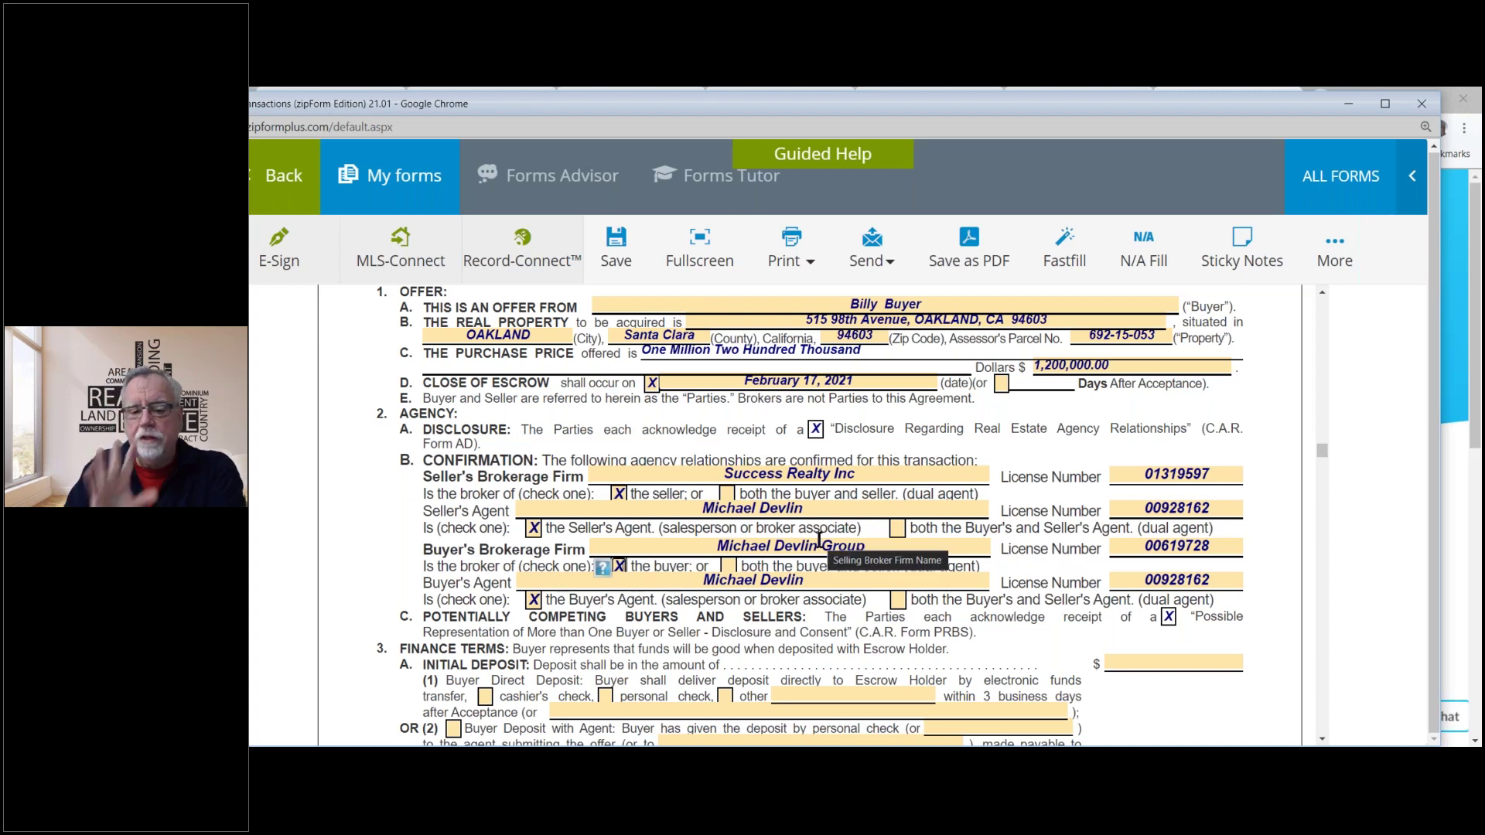
pyautogui.click(729, 494)
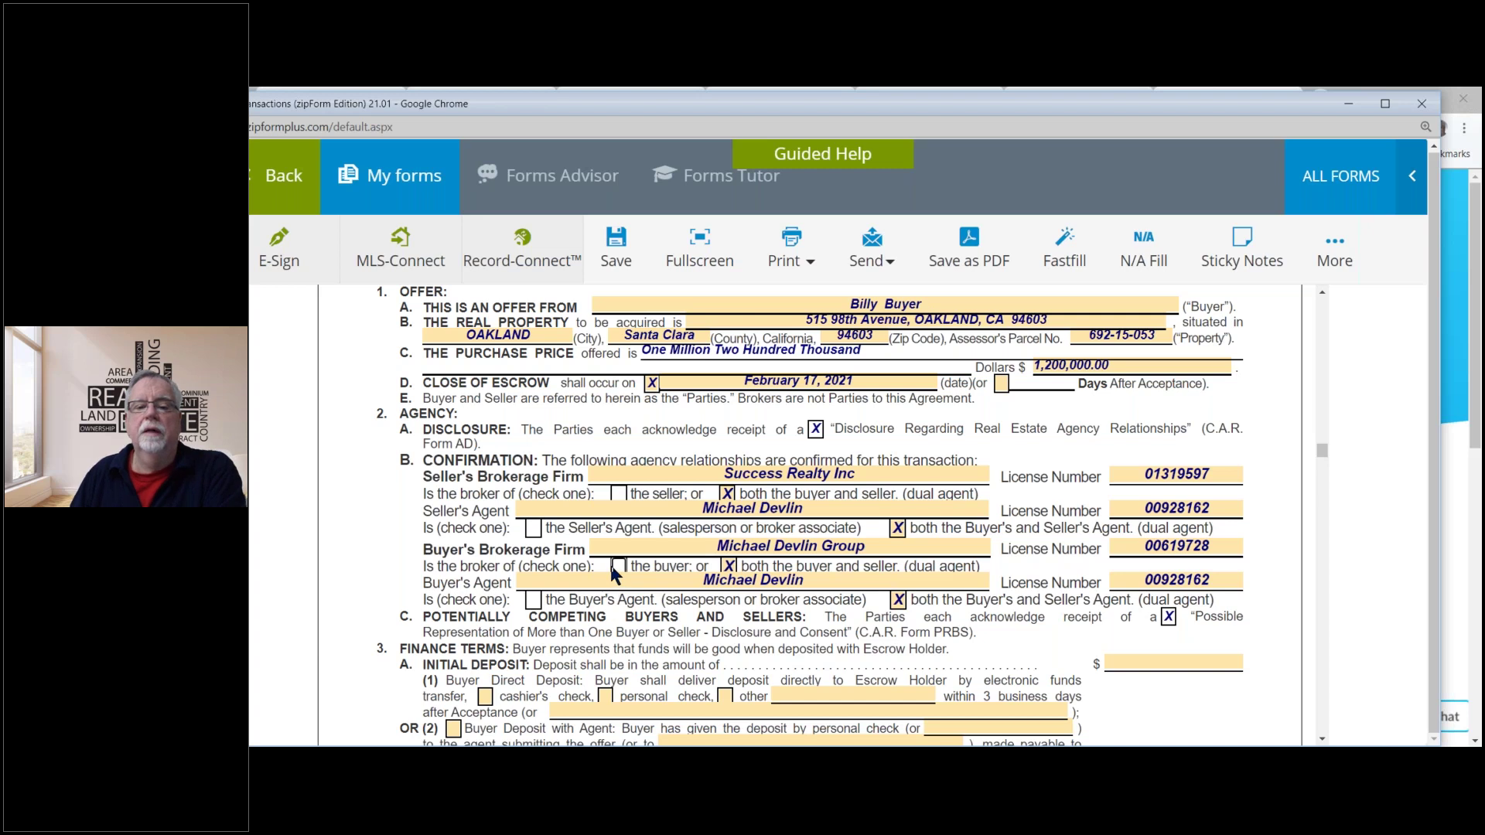
pyautogui.click(898, 602)
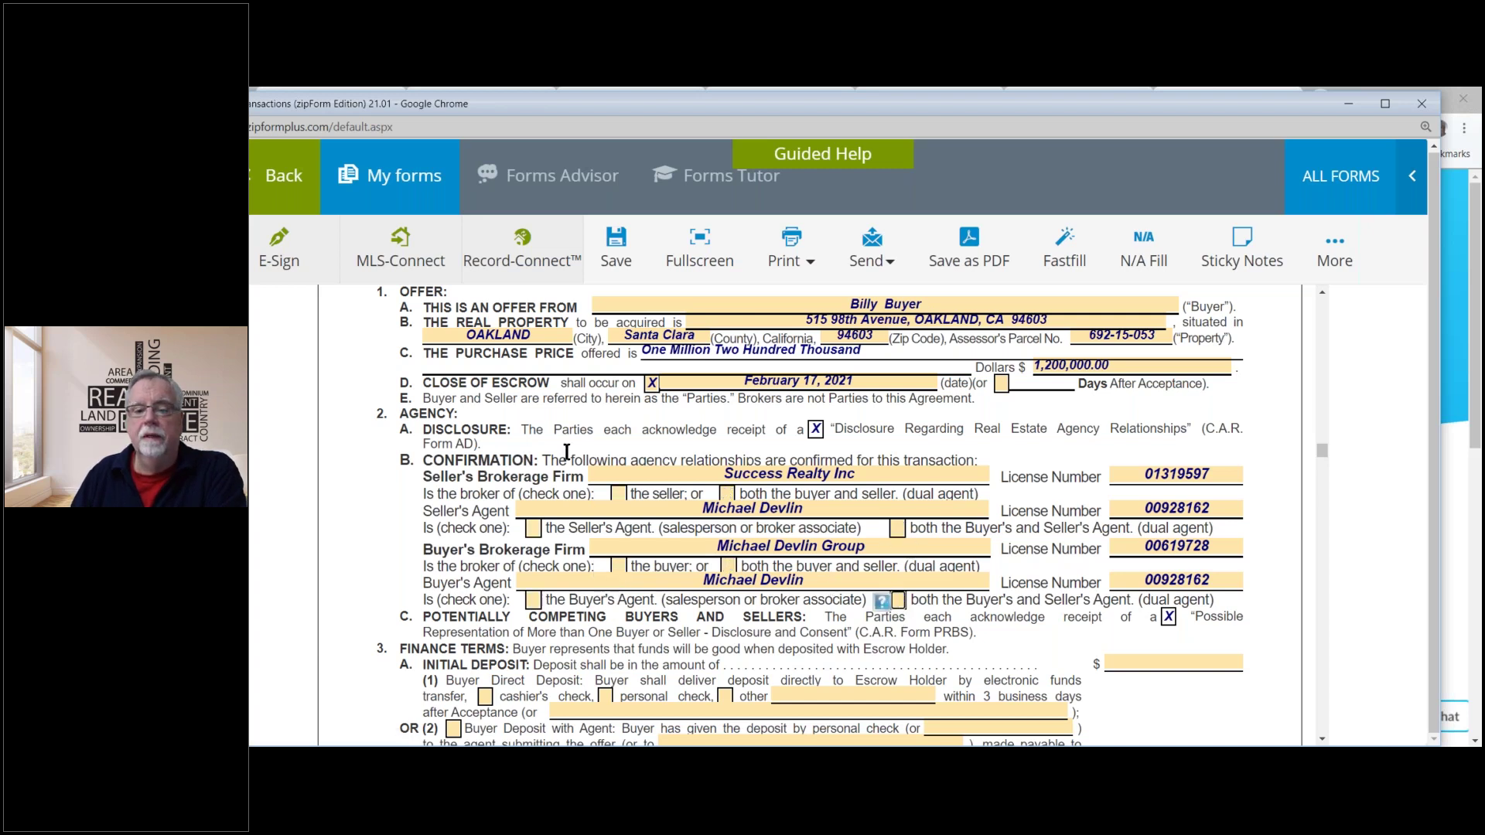
# Mark the seller's brokerage firm as broker of the seller and the buyer's brokerage firm as broker of the buyer.
pyautogui.click(618, 493)
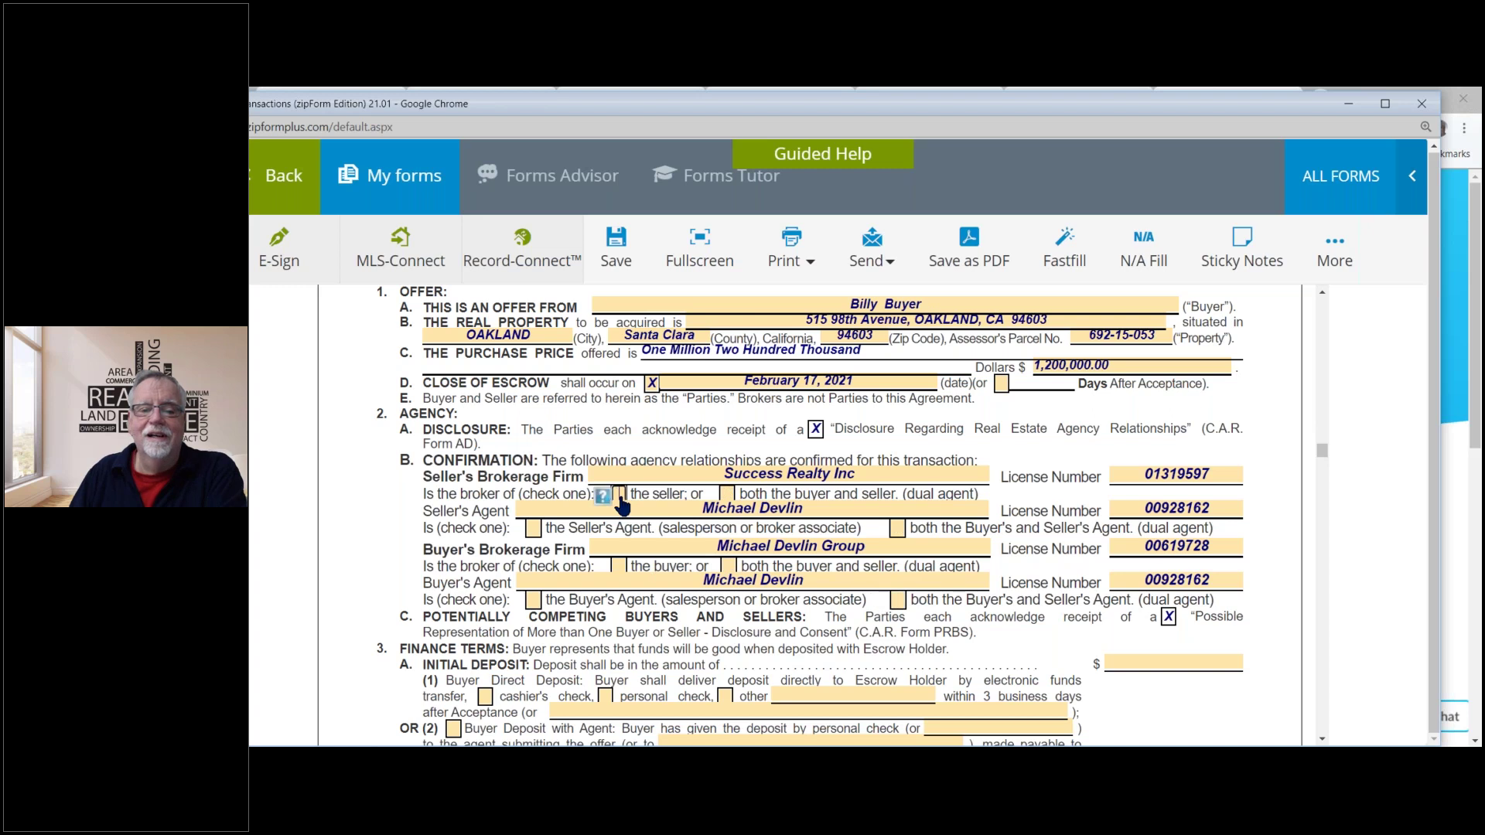
pyautogui.click(619, 568)
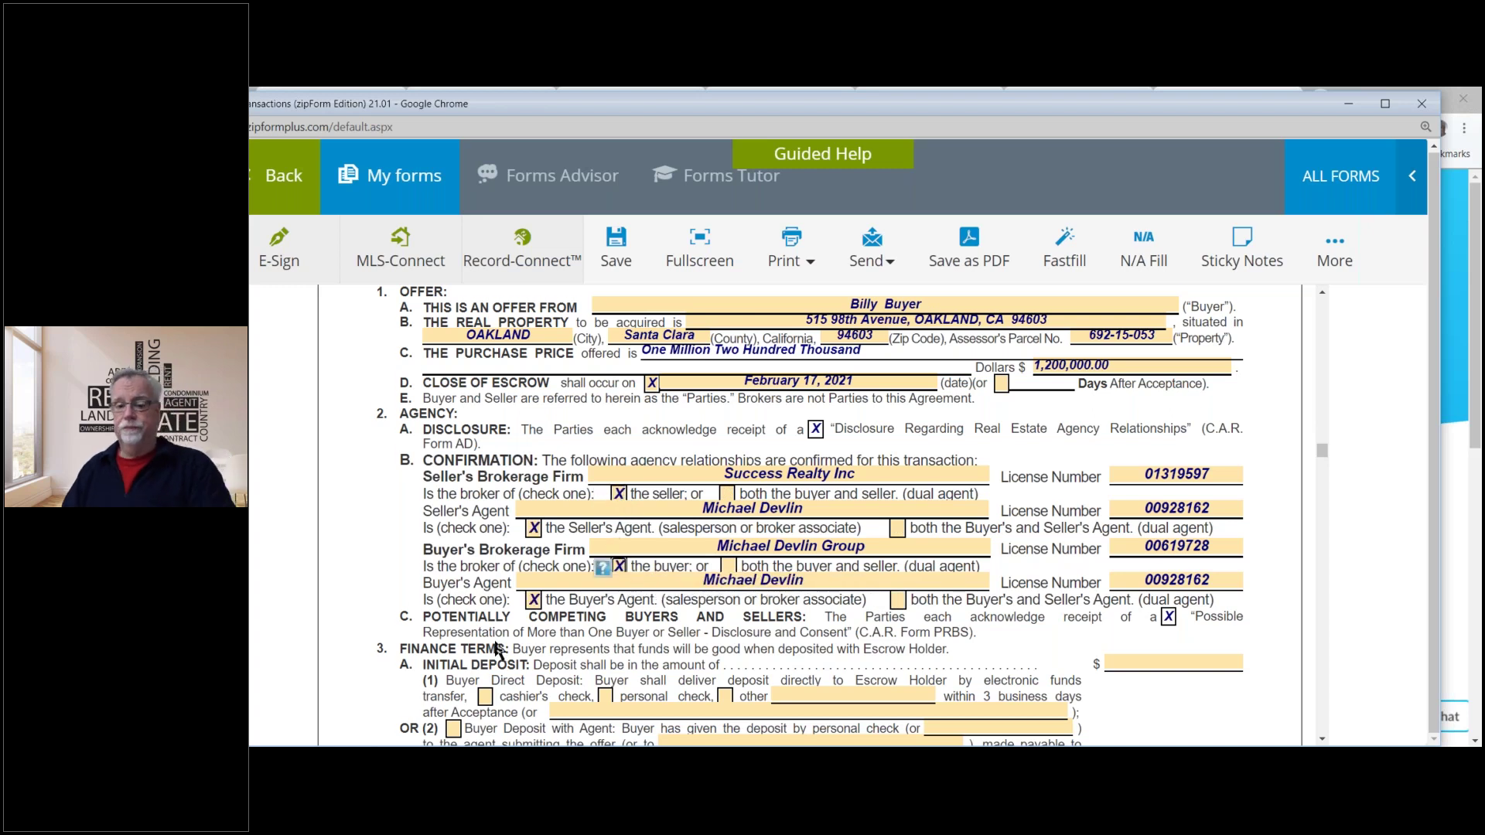
# Switch to Calculator and work out the initial deposit by multiplying the 1,200,000 purchase price by 0.03.
pyautogui.scroll(-1, 495, 646)
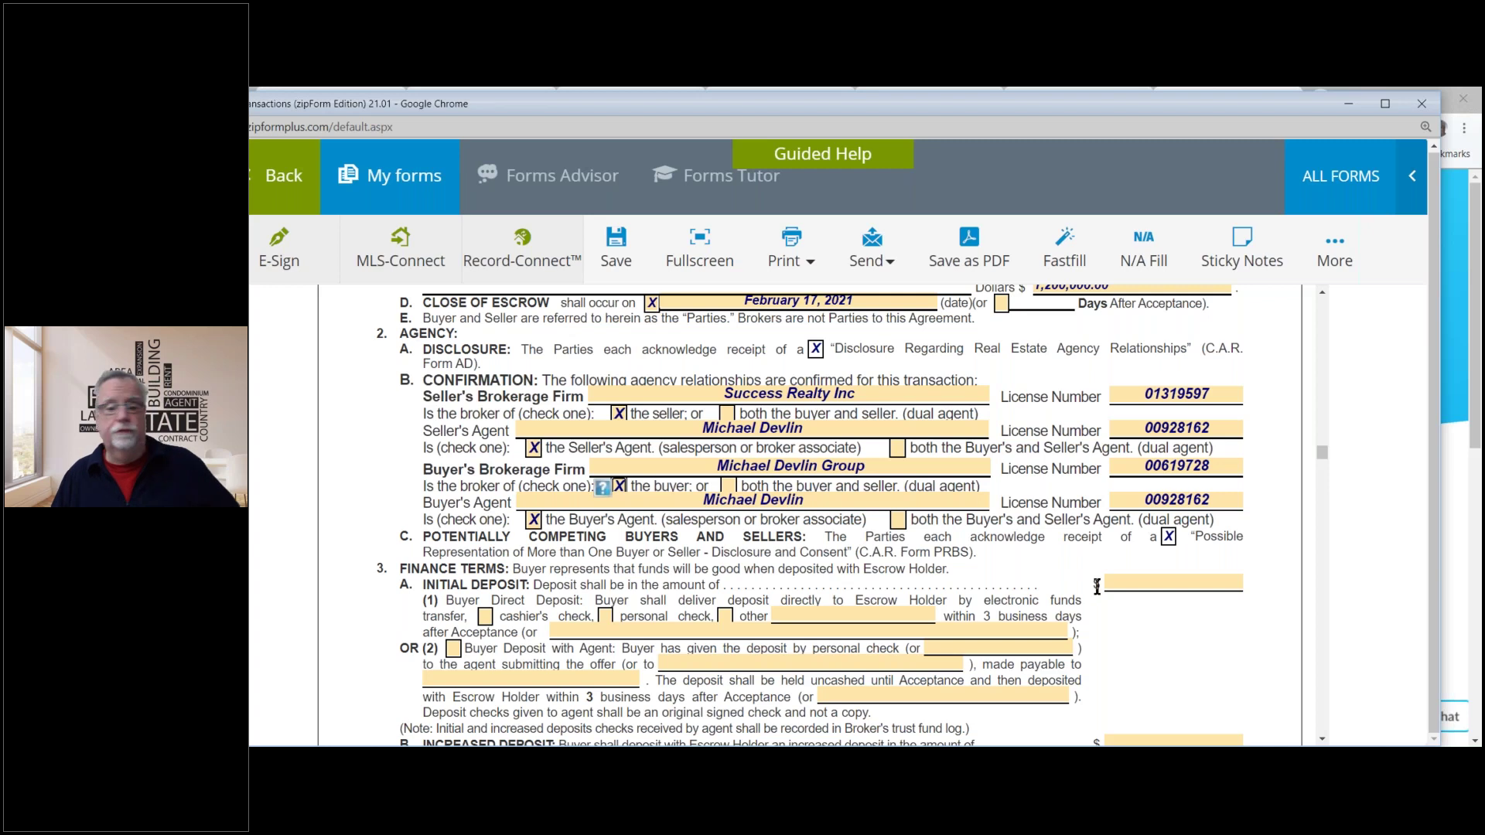
pyautogui.scroll(-1, 1030, 565)
pyautogui.click(1152, 504)
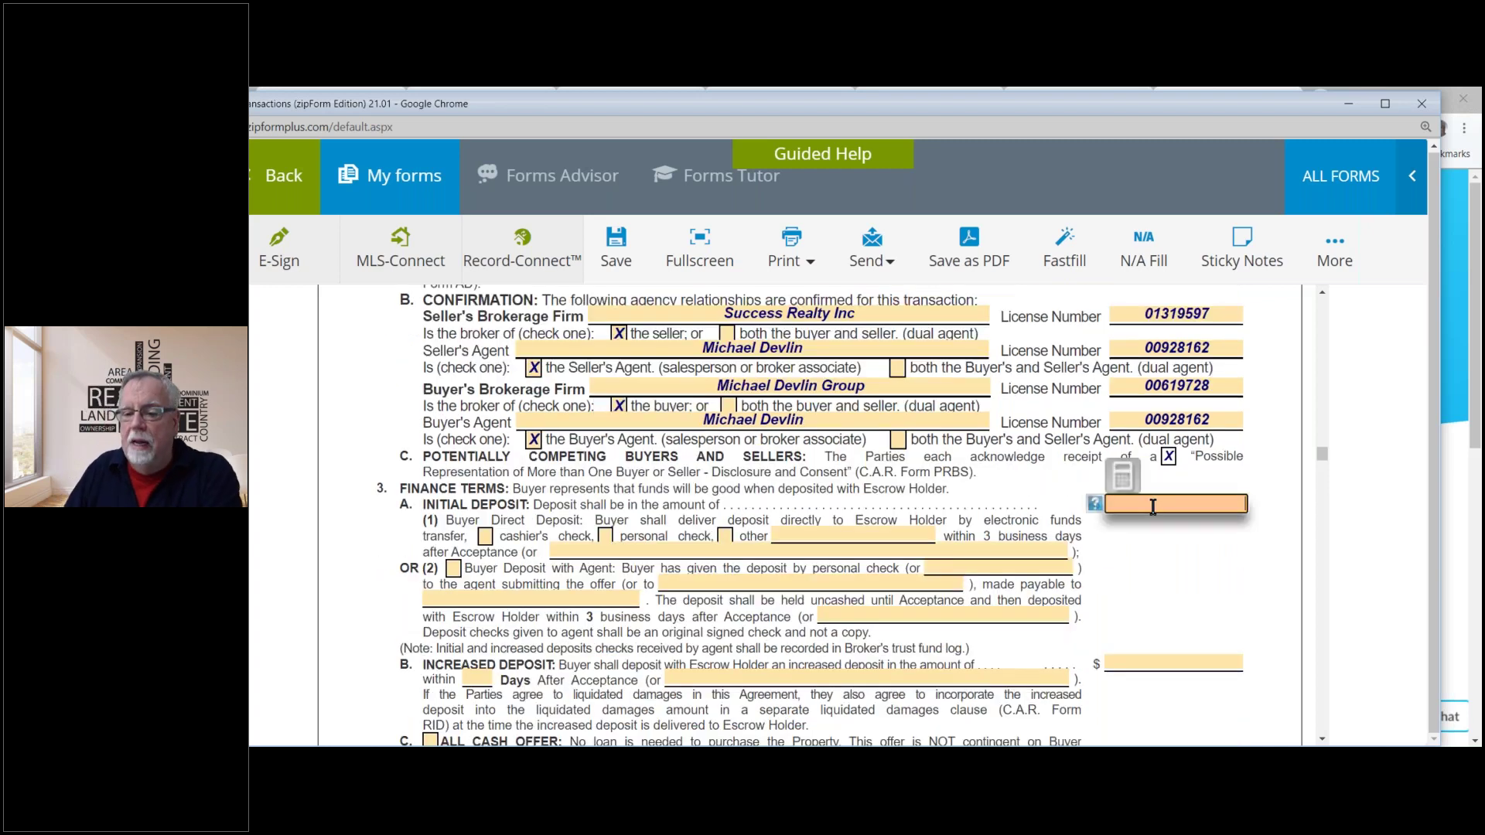
pyautogui.click(1150, 574)
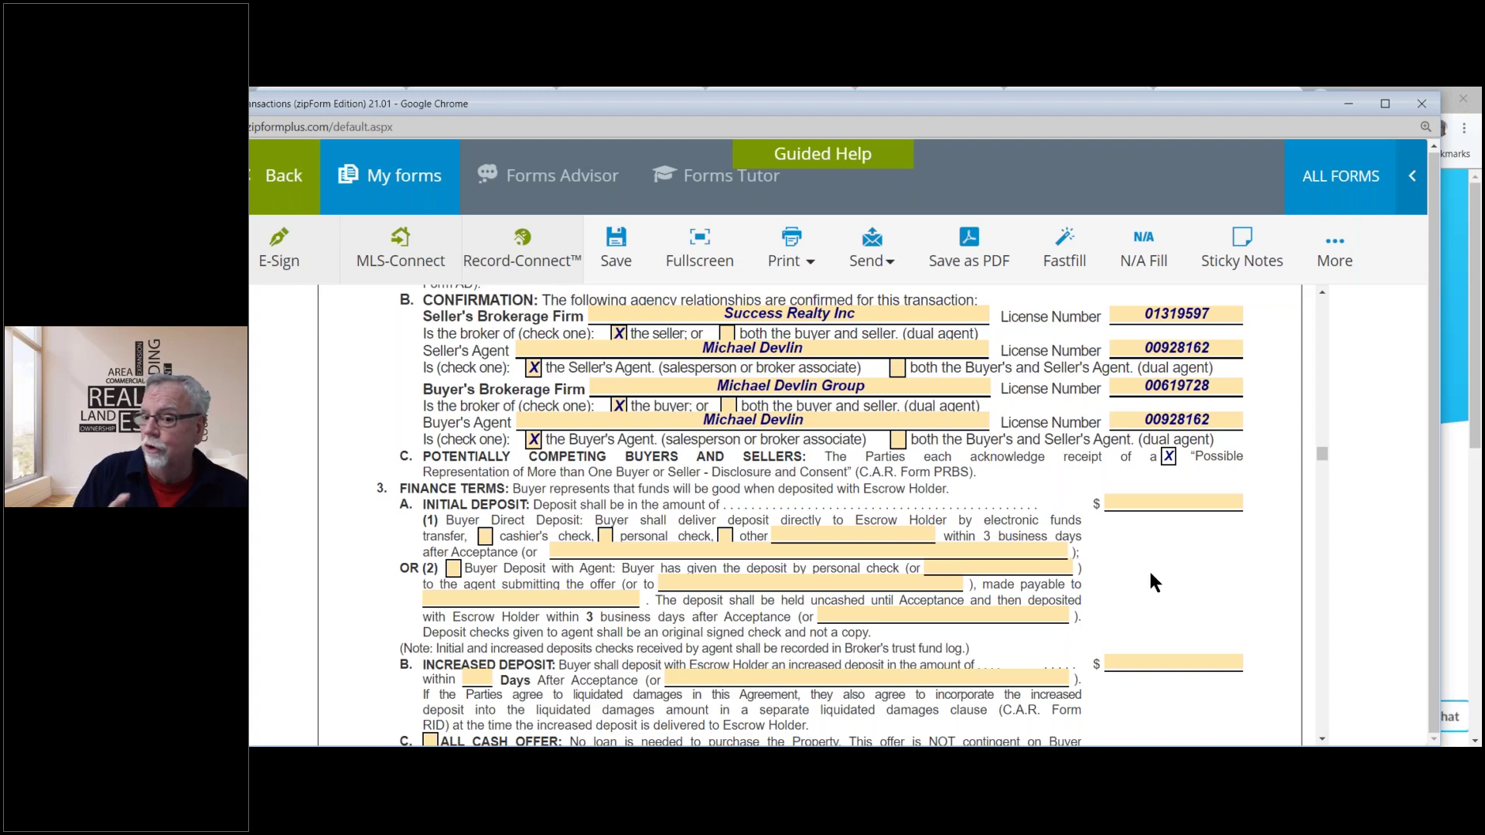
pyautogui.click(1133, 505)
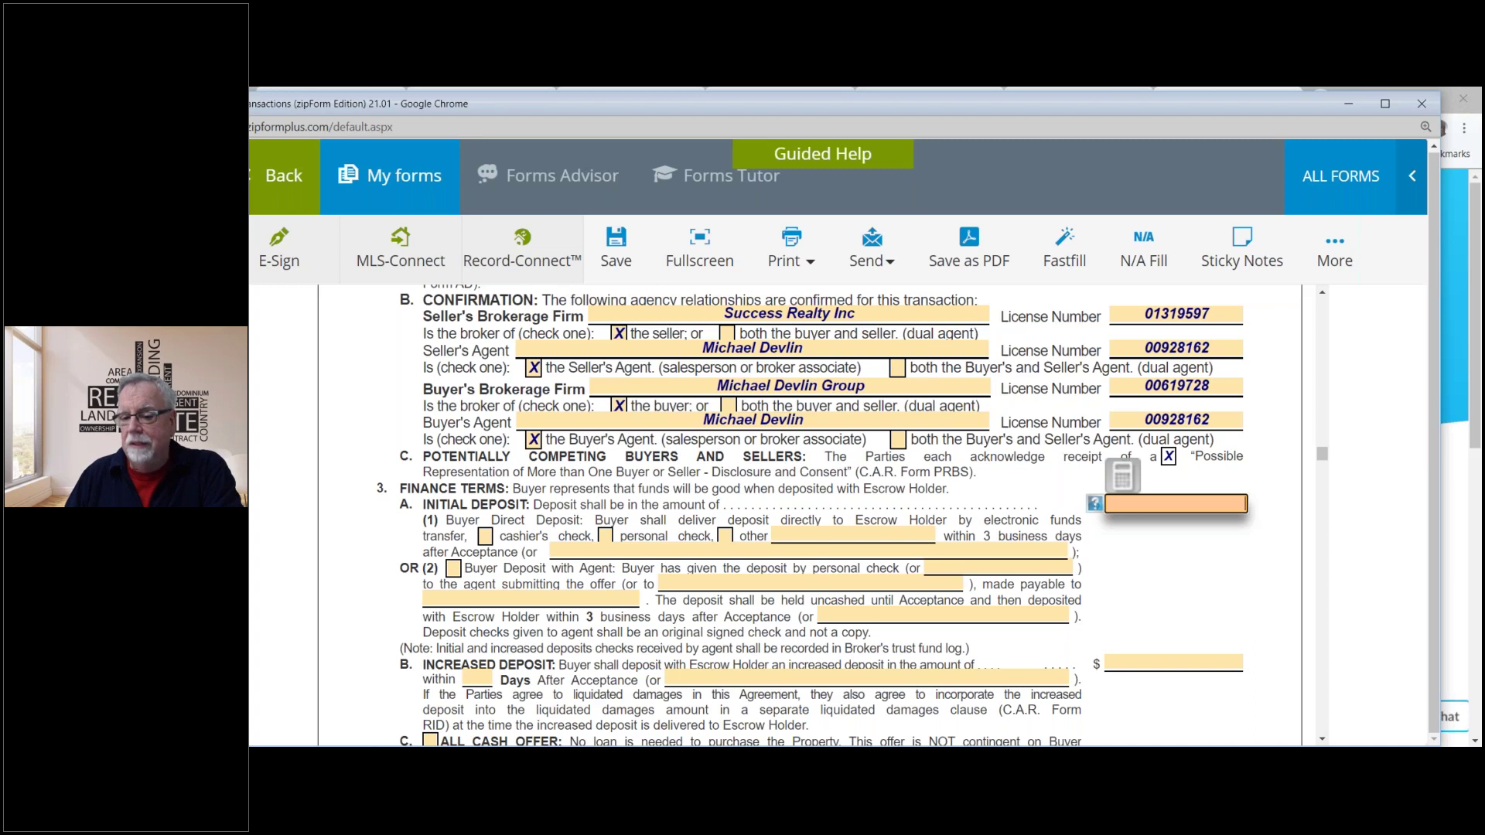
pyautogui.moveTo(1201, 238); pyautogui.dragTo(682, 309)
pyautogui.scroll(2, 984, 475)
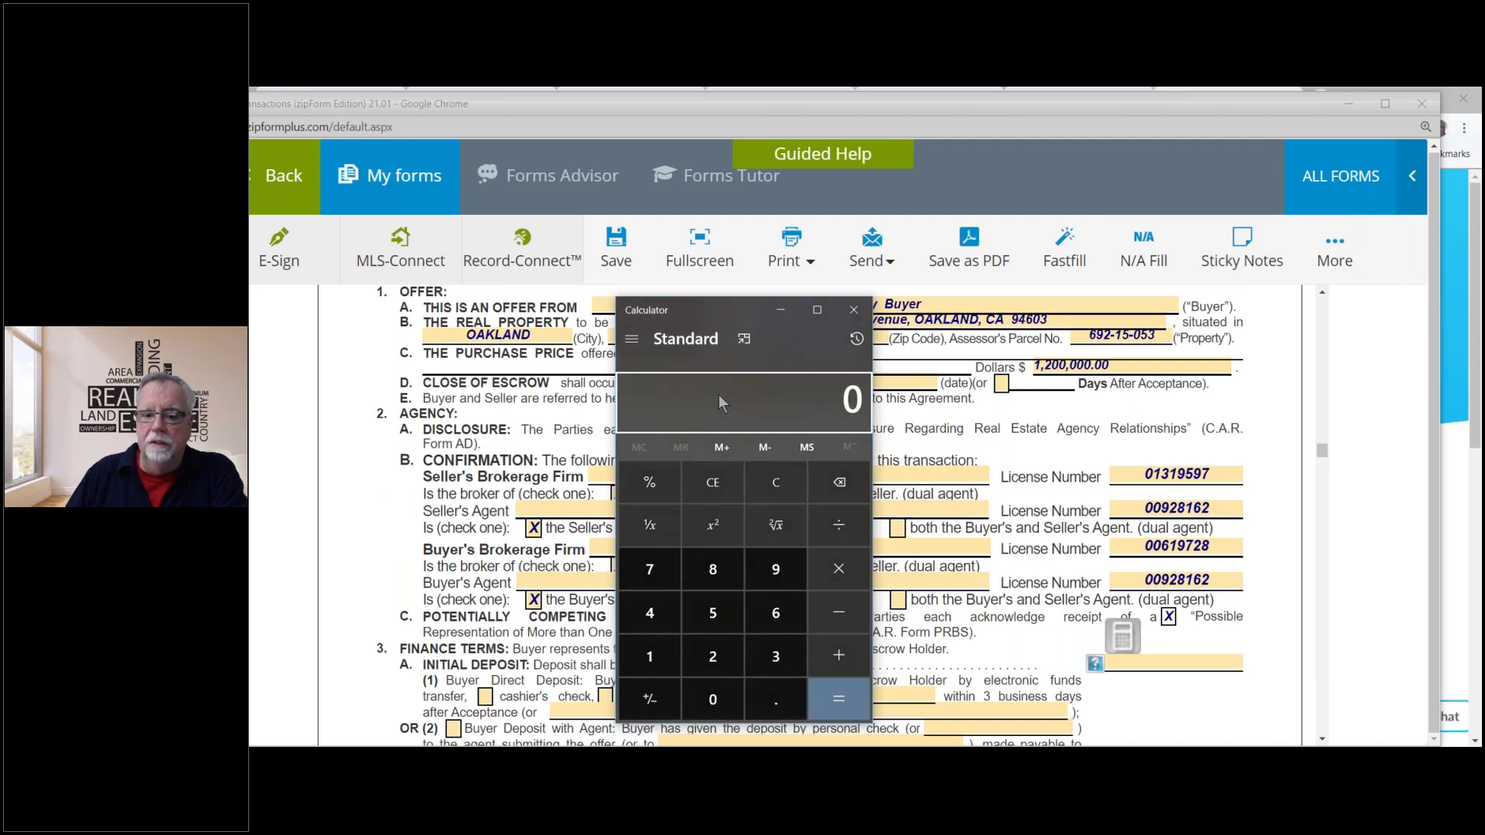
pyautogui.write('1200000')
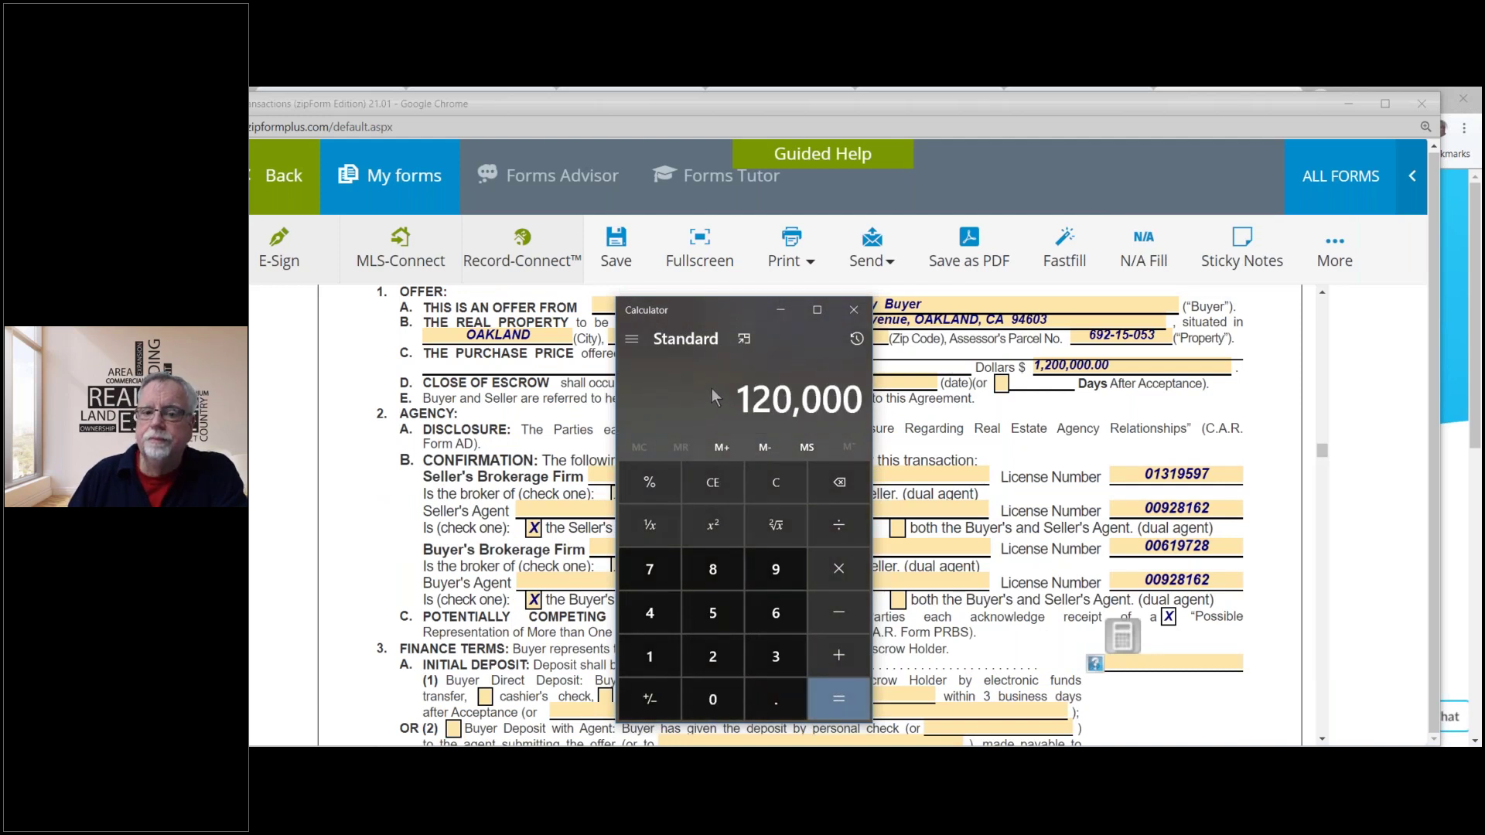
pyautogui.write('*0.03')
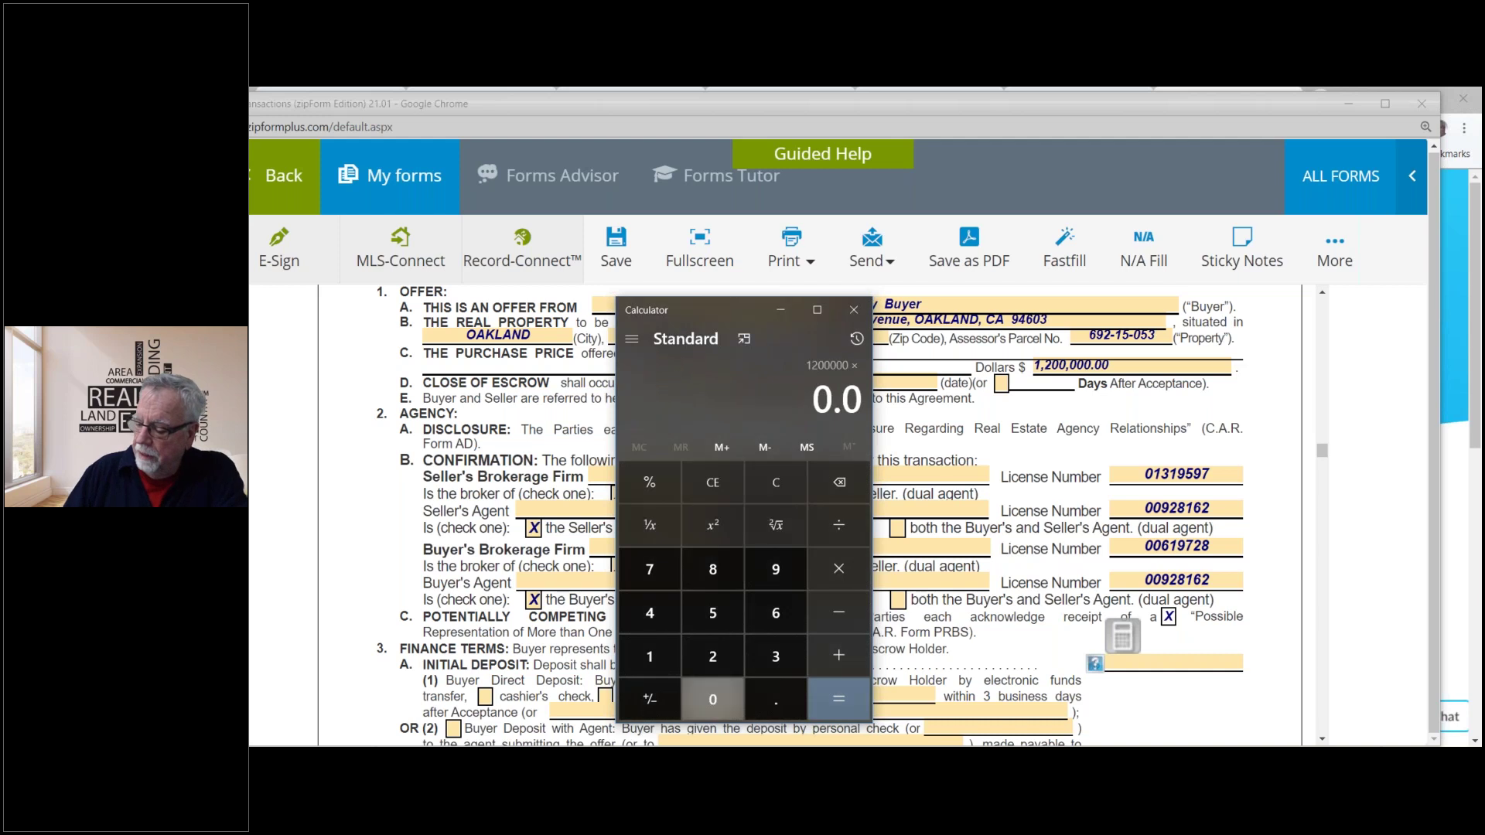
pyautogui.press('Return')
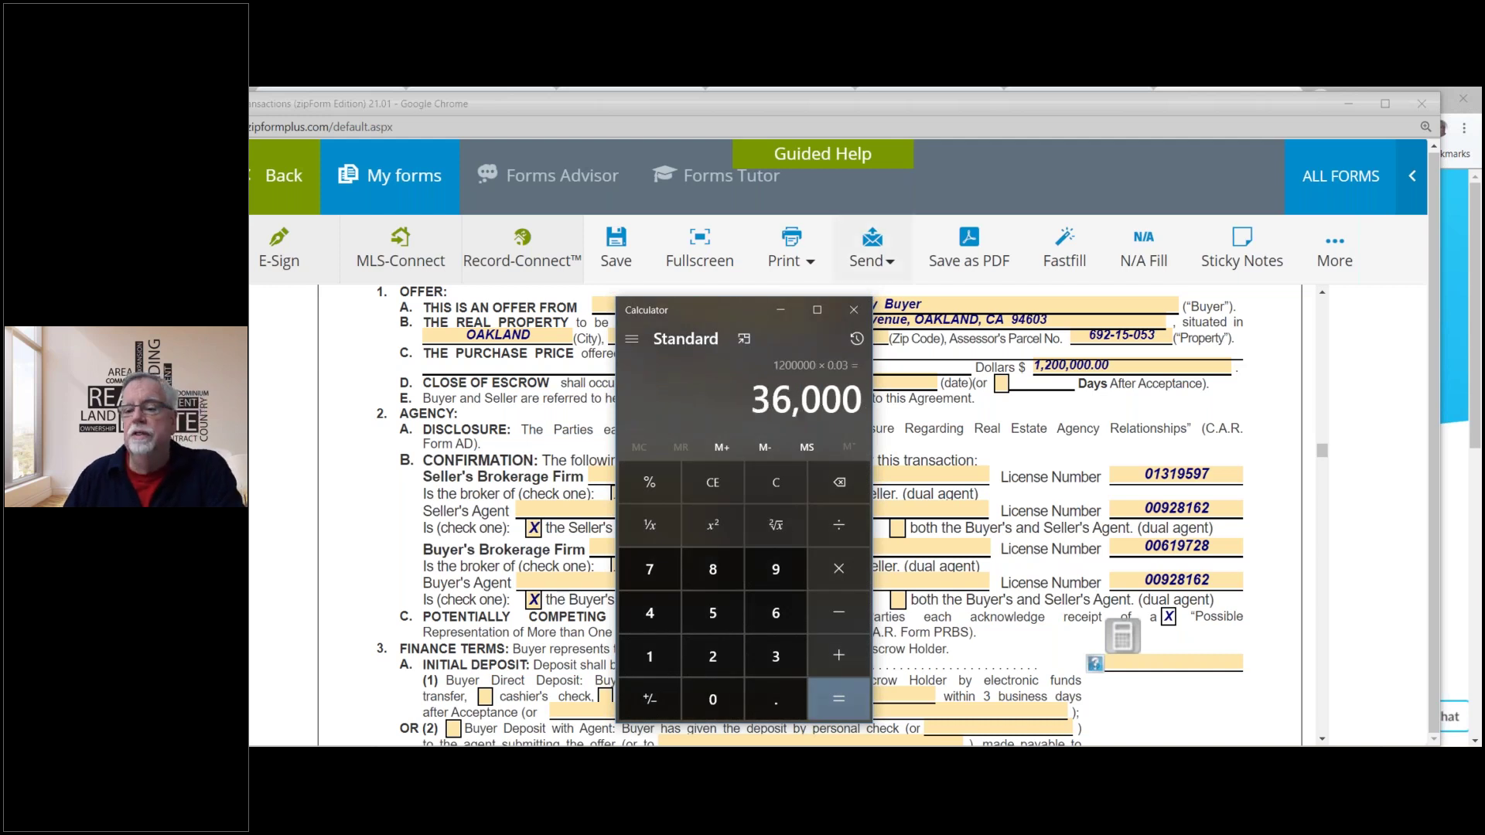
# Enter 36,000 dollars as the initial deposit in paragraph 3A and save the form.
pyautogui.click(1134, 664)
pyautogui.write('36000')
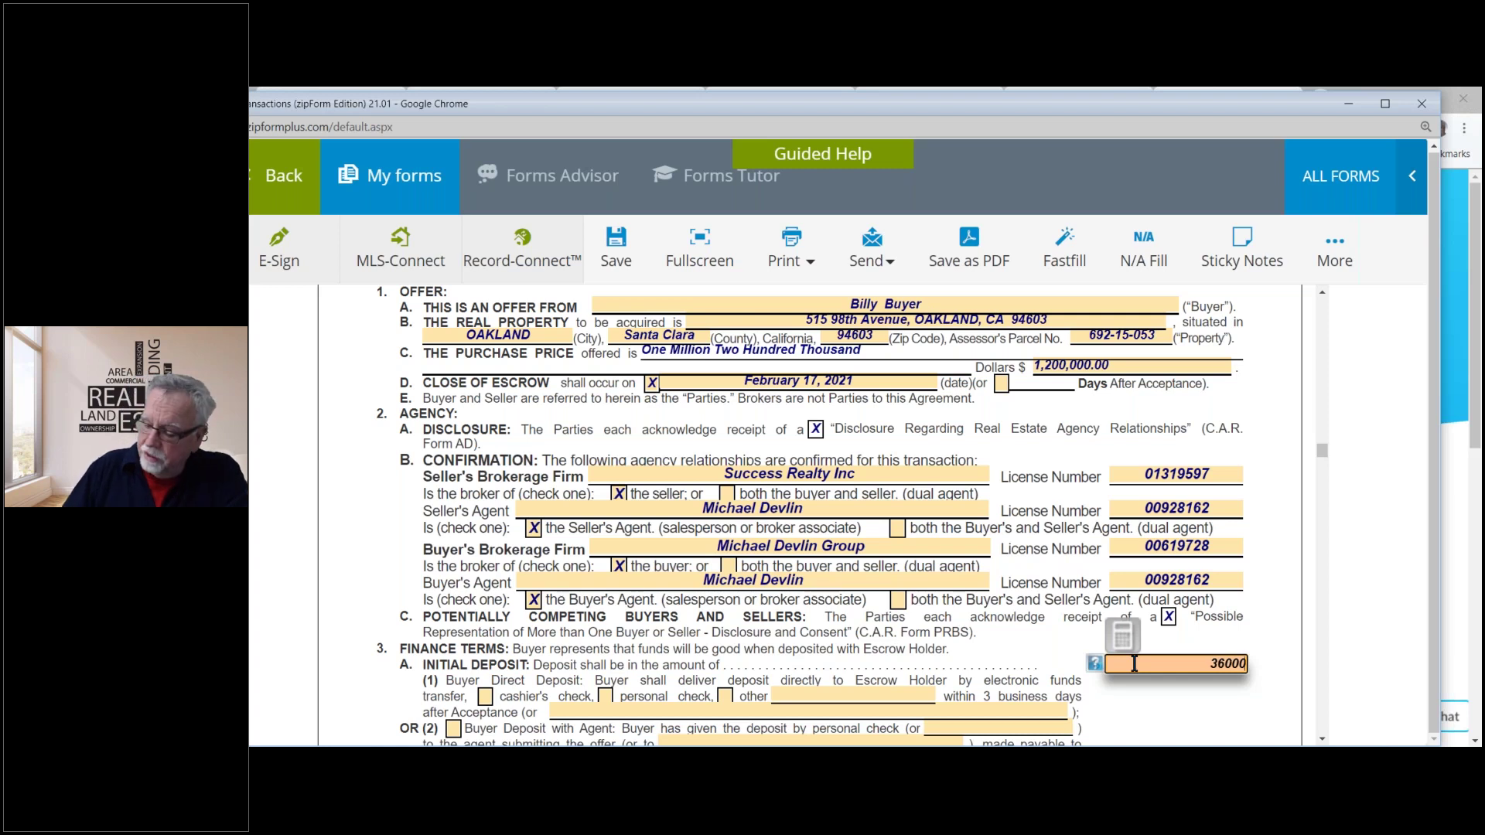
pyautogui.press('Tab')
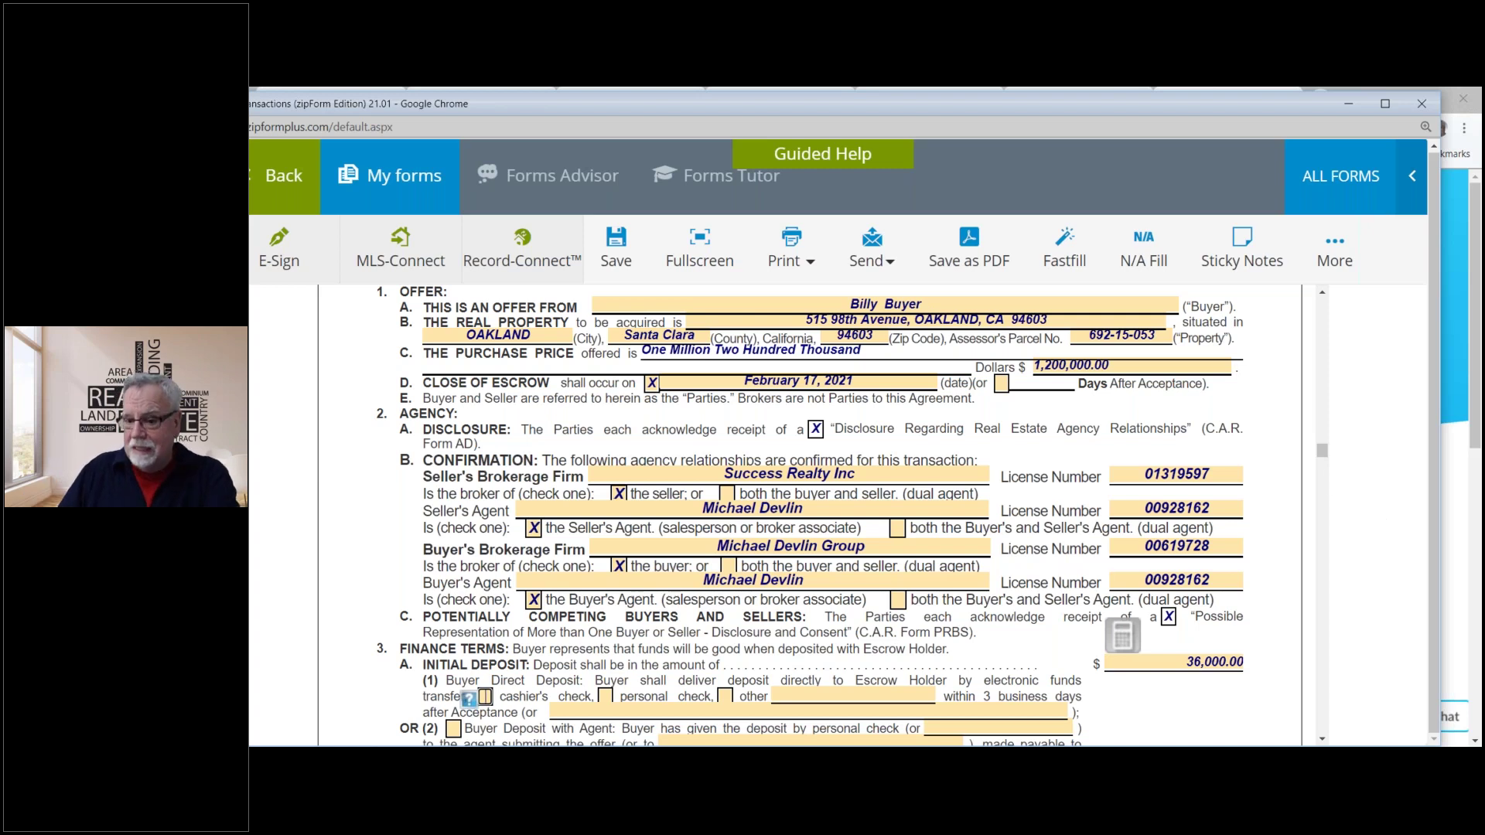
pyautogui.hotkey('ctrl', 's')
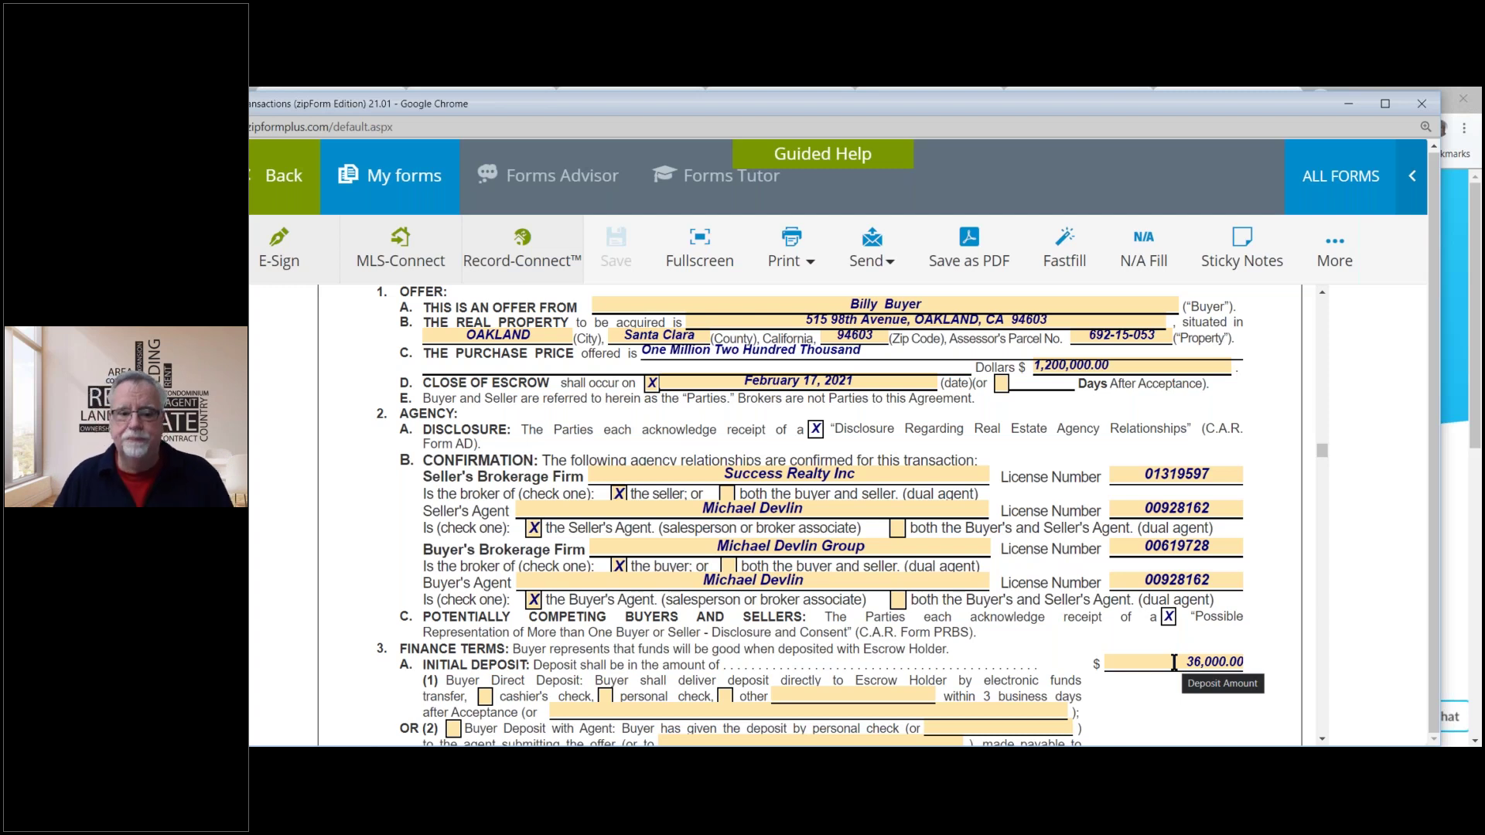
# Review the buyer direct deposit terms in paragraph 3A(1) and set the other deposit time to "Next business day after acceptance".
pyautogui.scroll(-2, 835, 607)
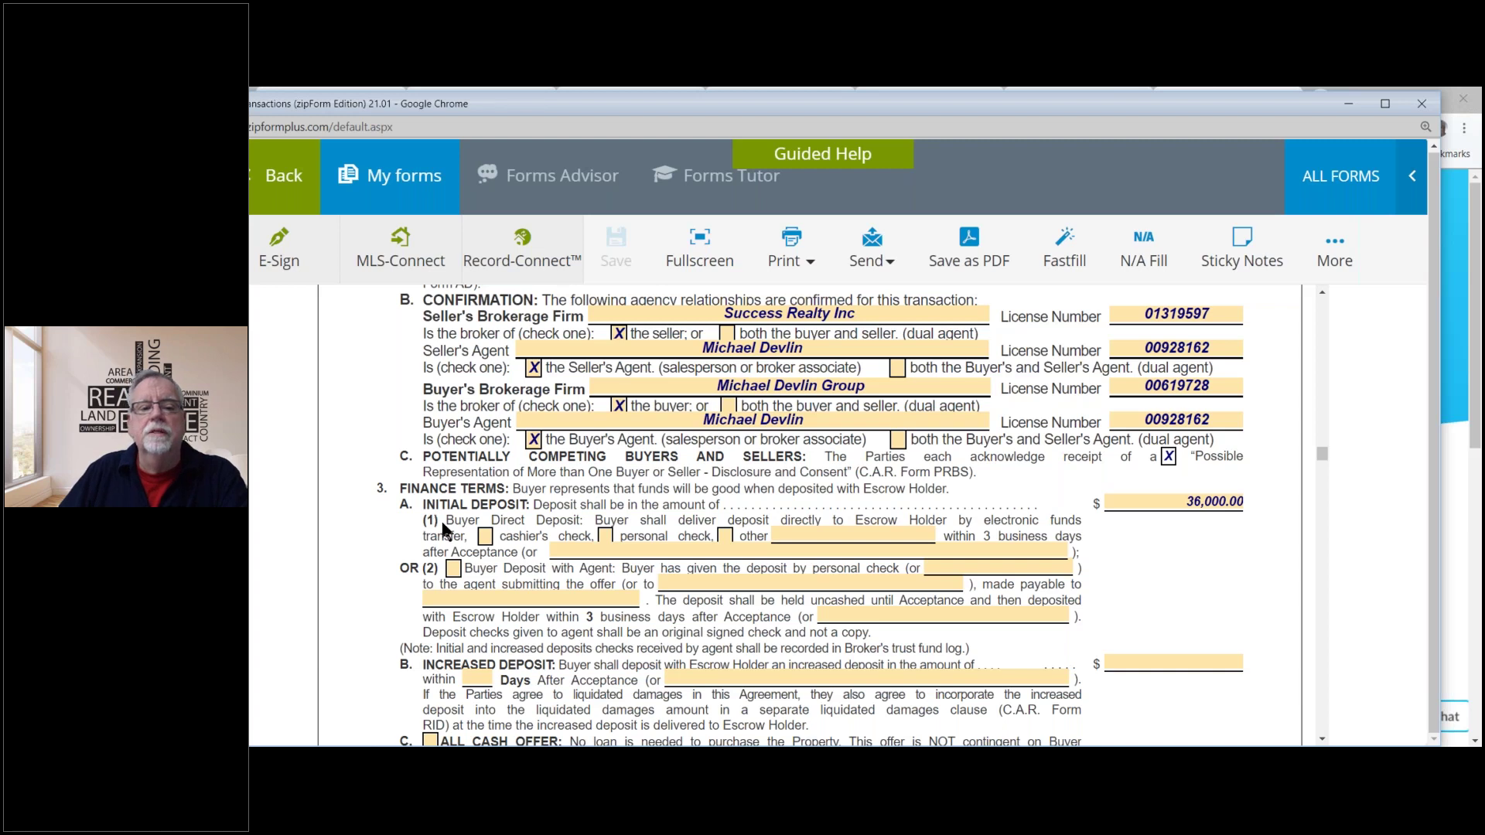
pyautogui.moveTo(446, 520); pyautogui.dragTo(595, 520)
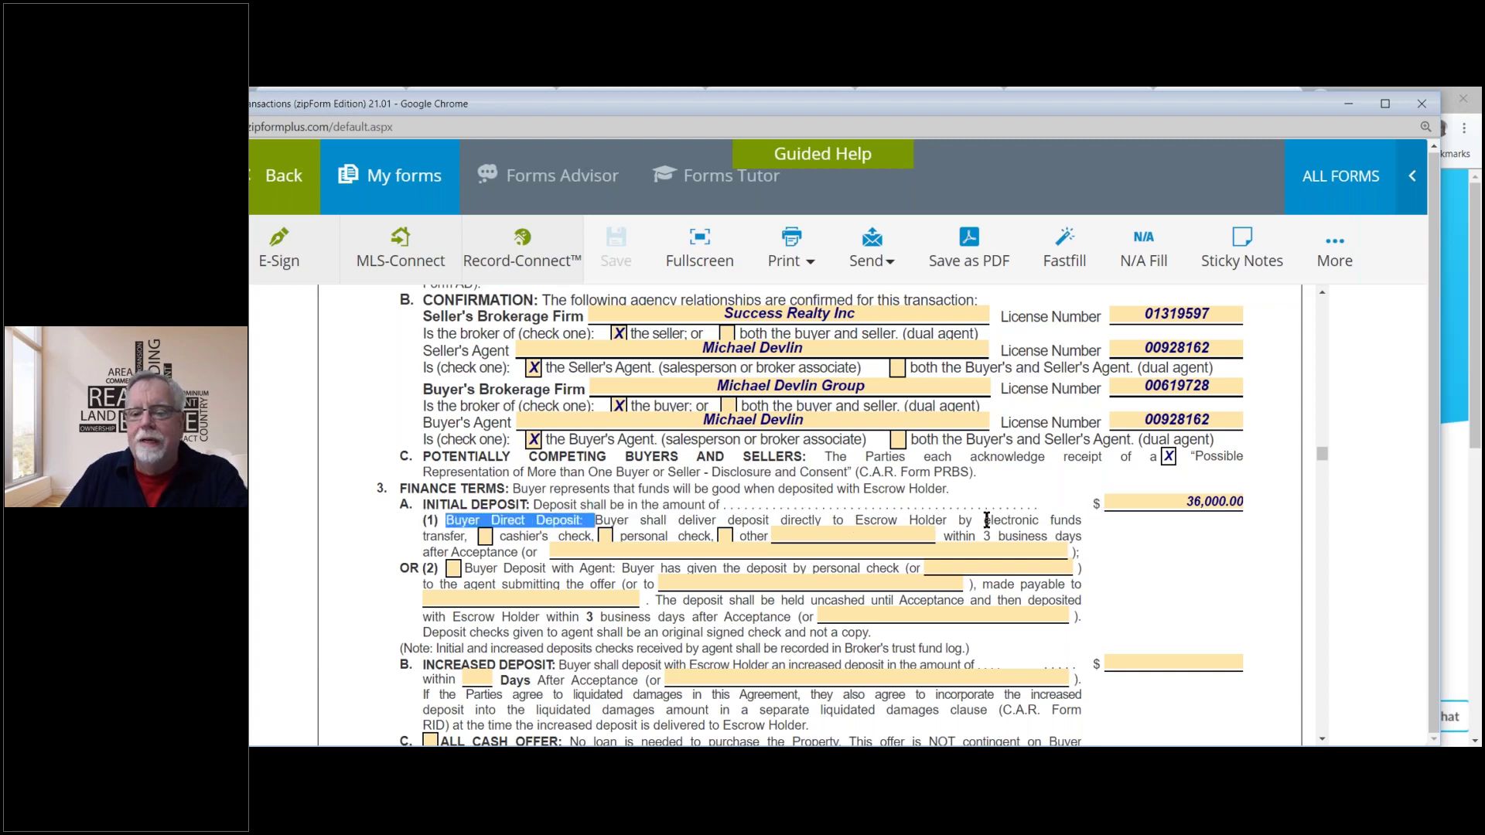
pyautogui.click(467, 537)
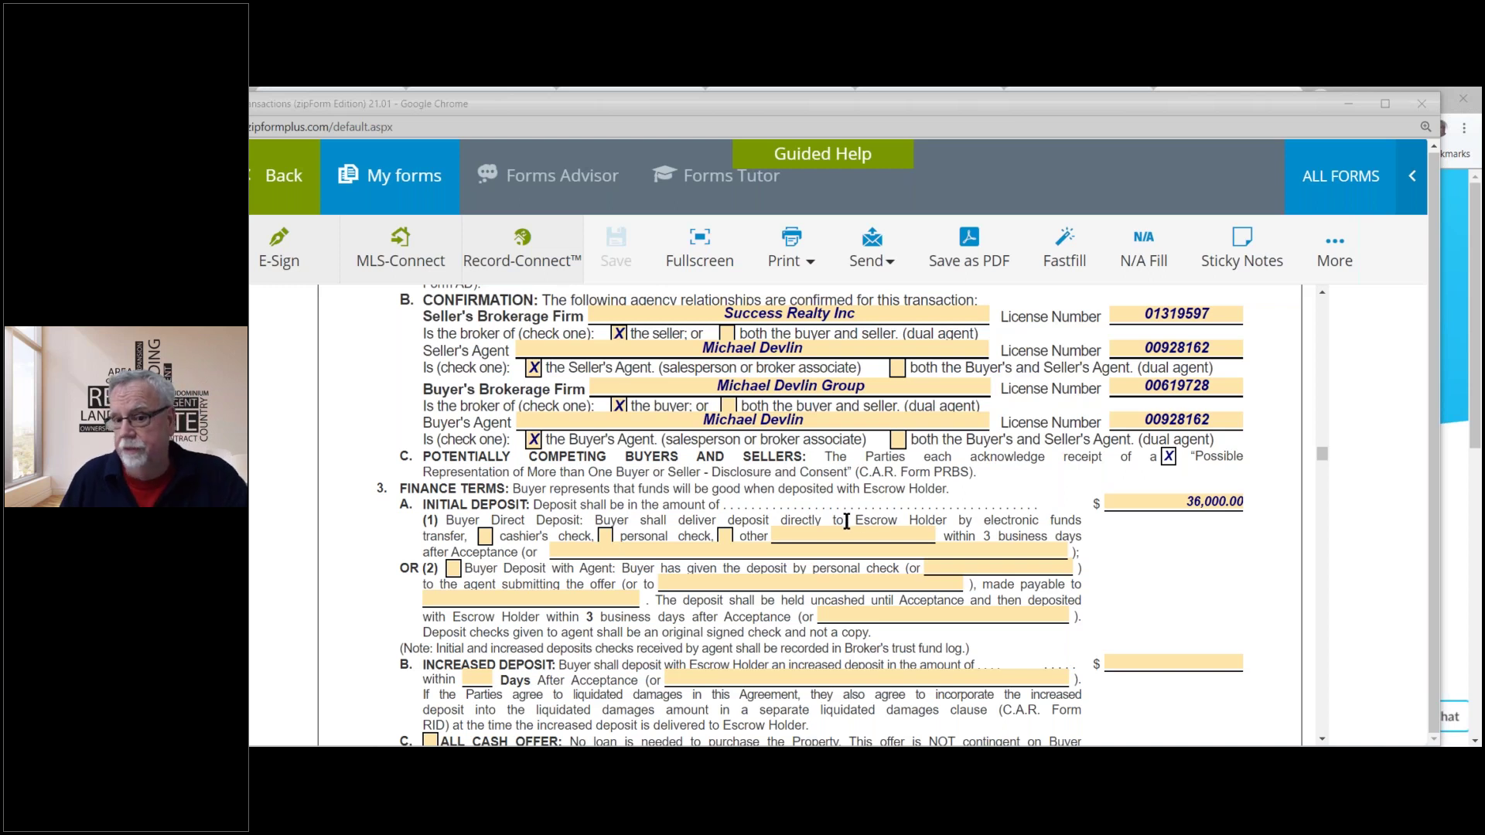
pyautogui.moveTo(950, 539); pyautogui.dragTo(1076, 539)
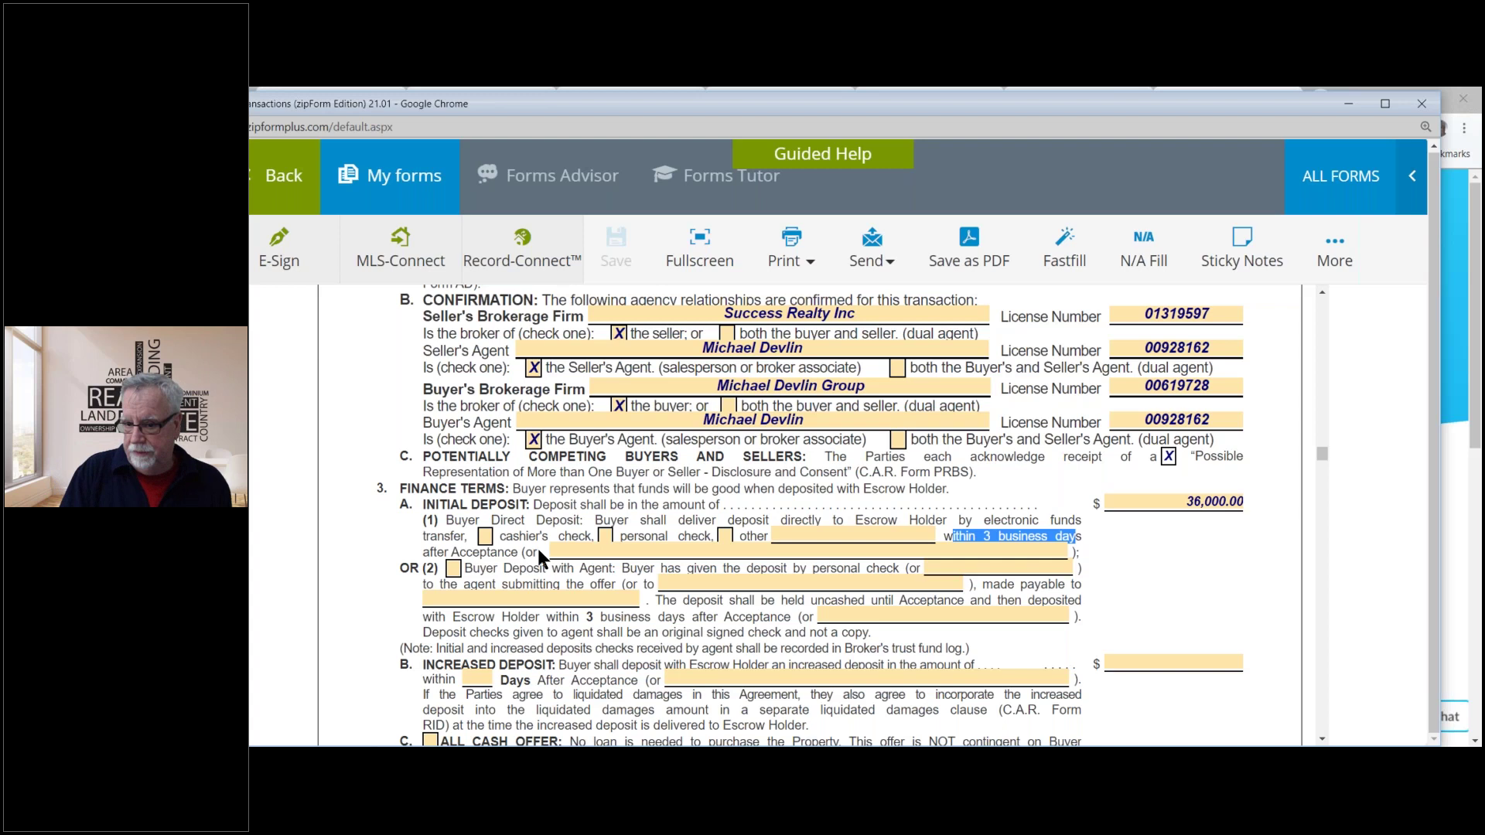
pyautogui.click(454, 552)
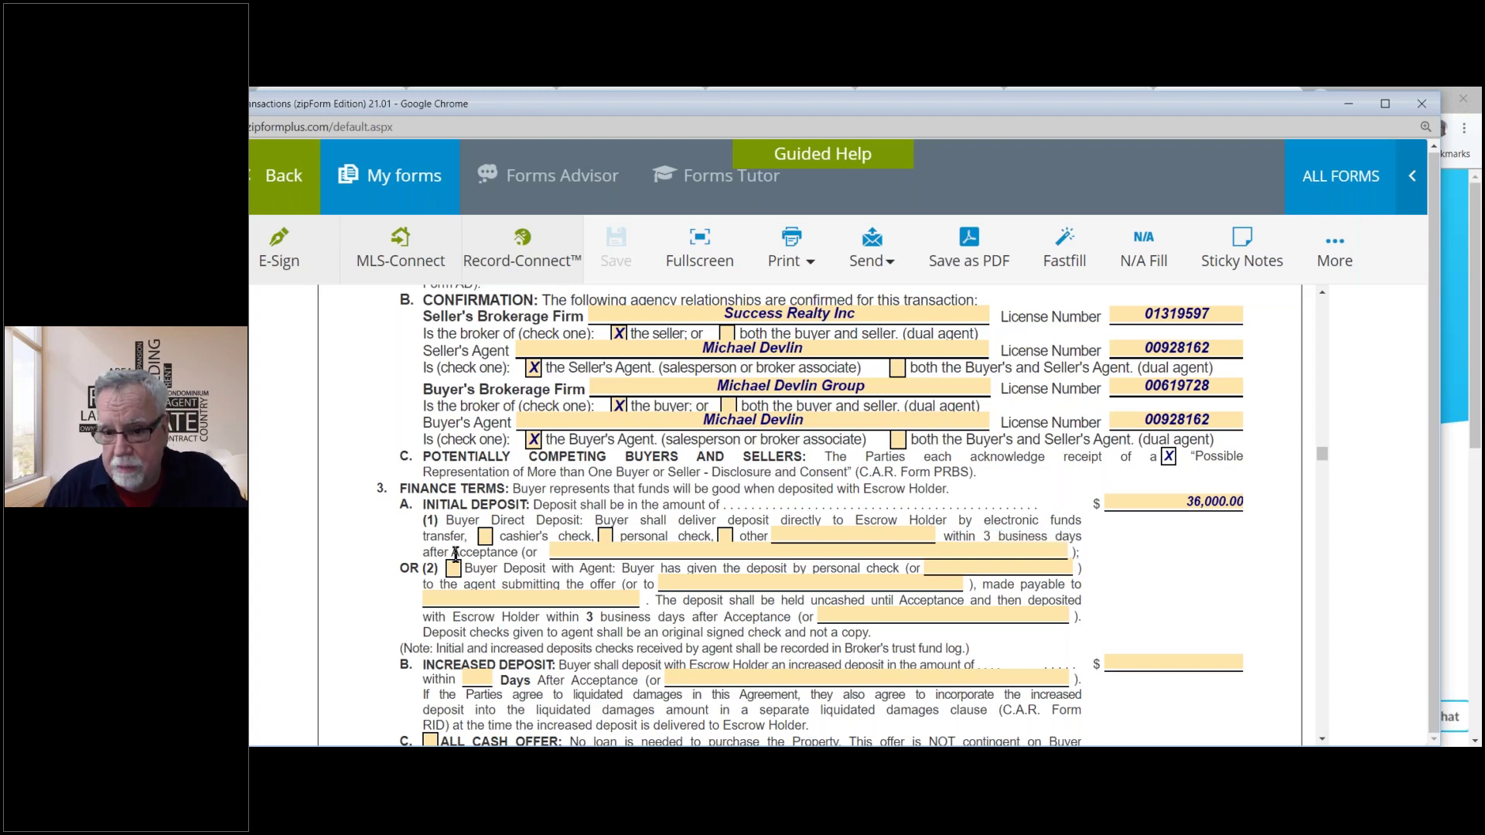
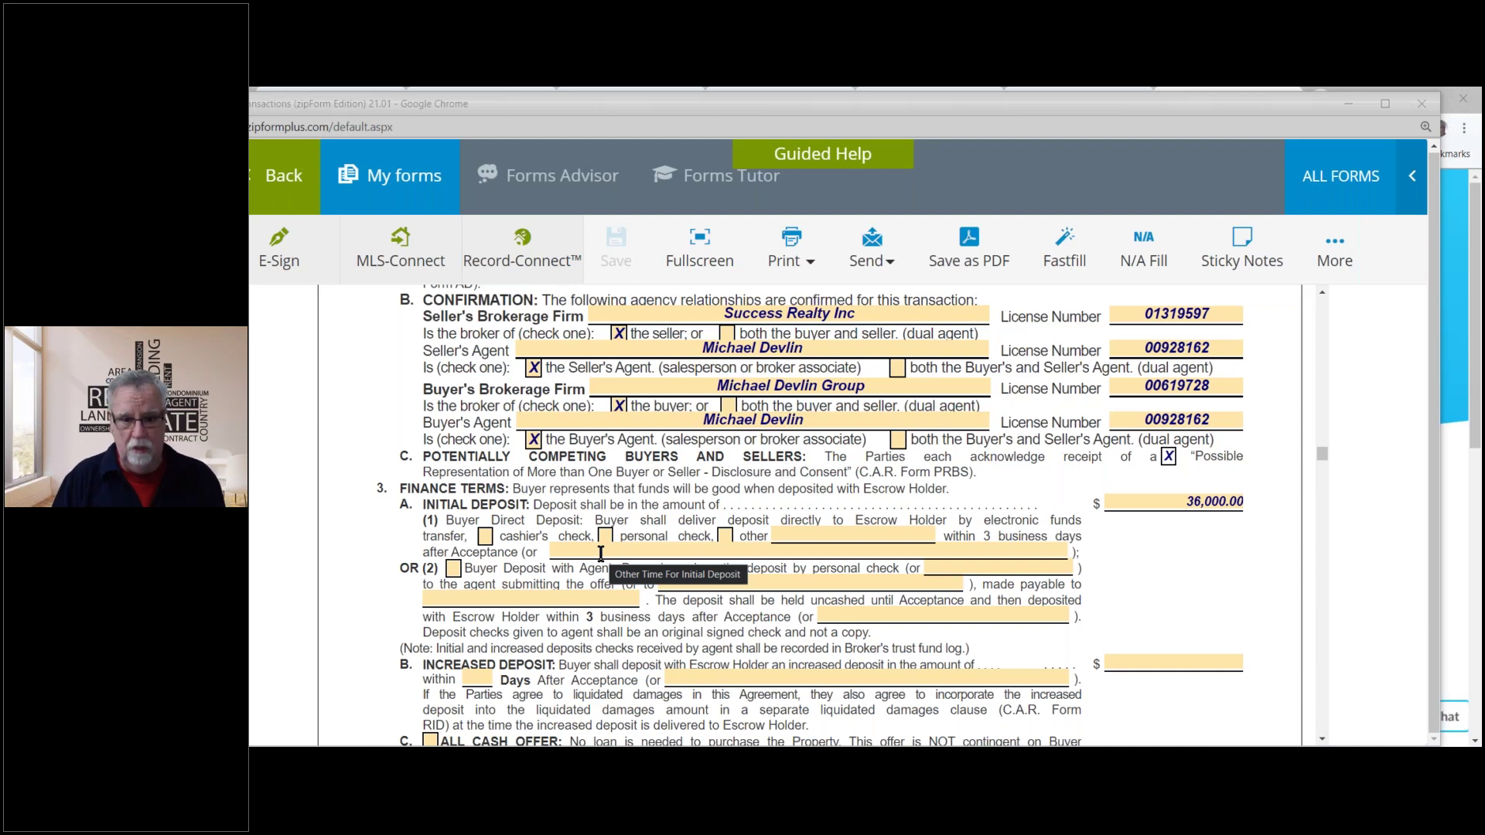
pyautogui.click(601, 553)
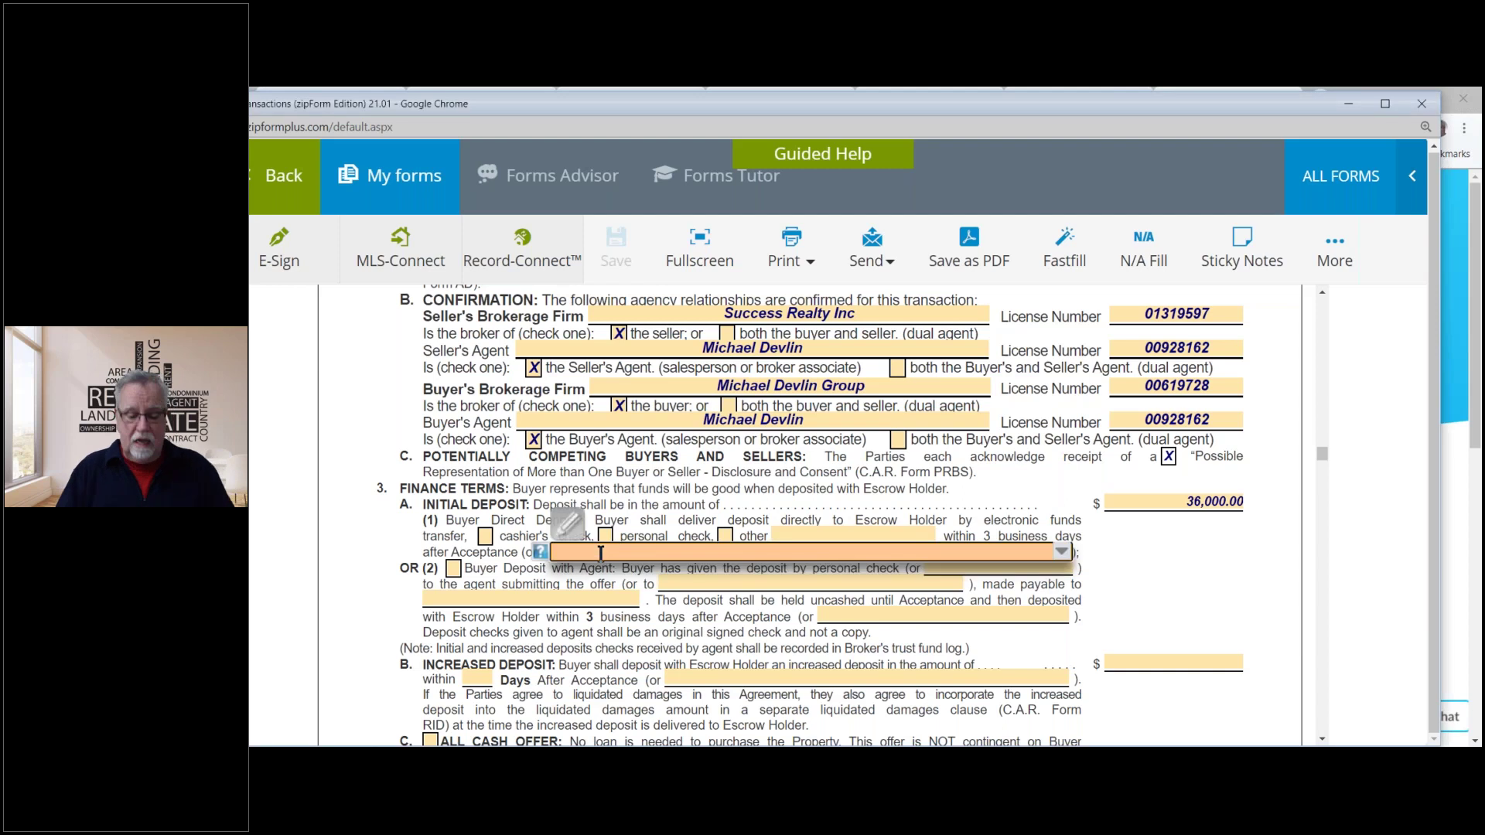
pyautogui.write('nex')
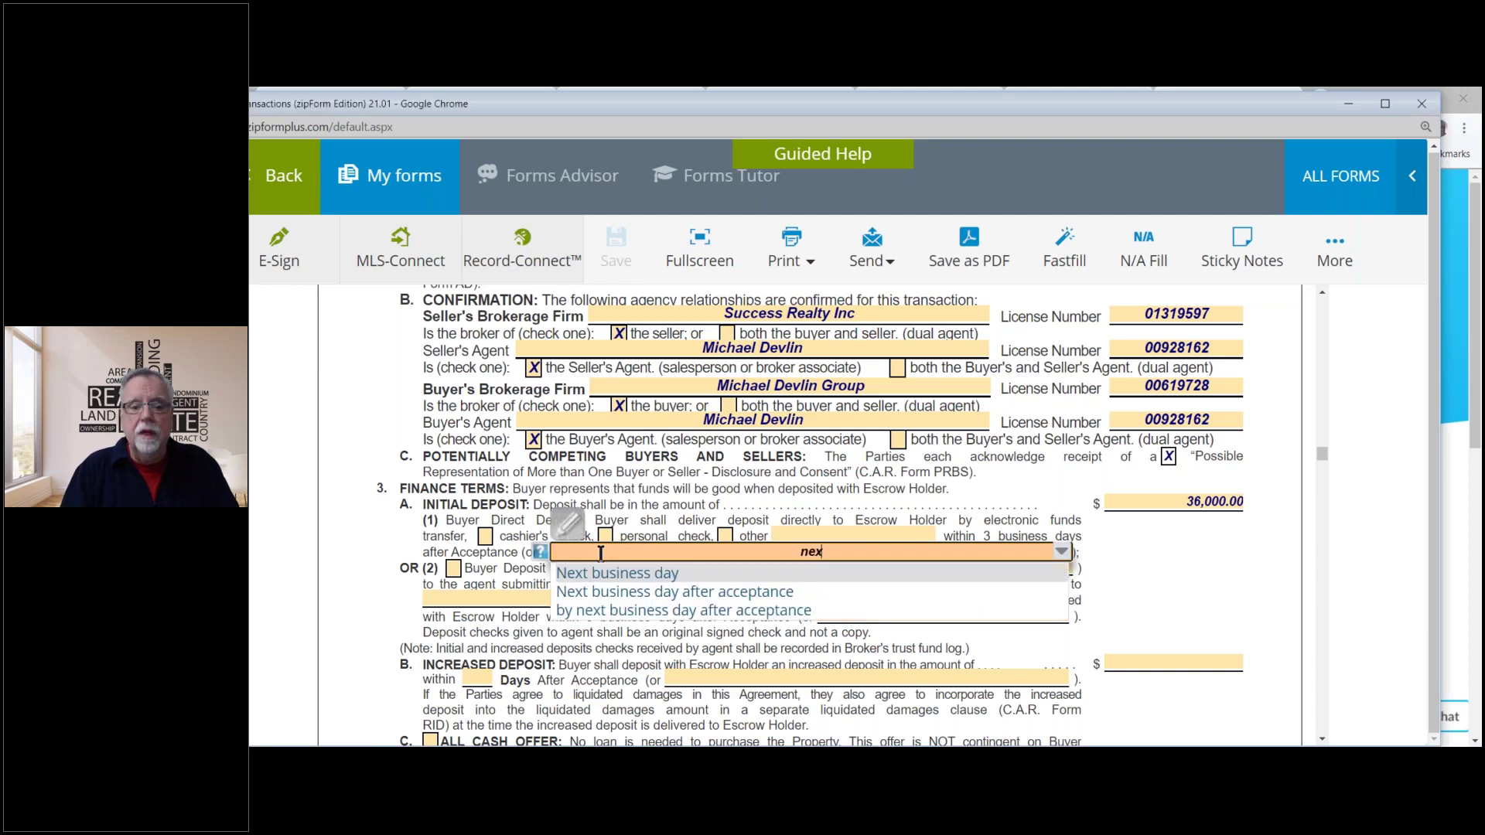
pyautogui.click(656, 591)
pyautogui.click(1173, 558)
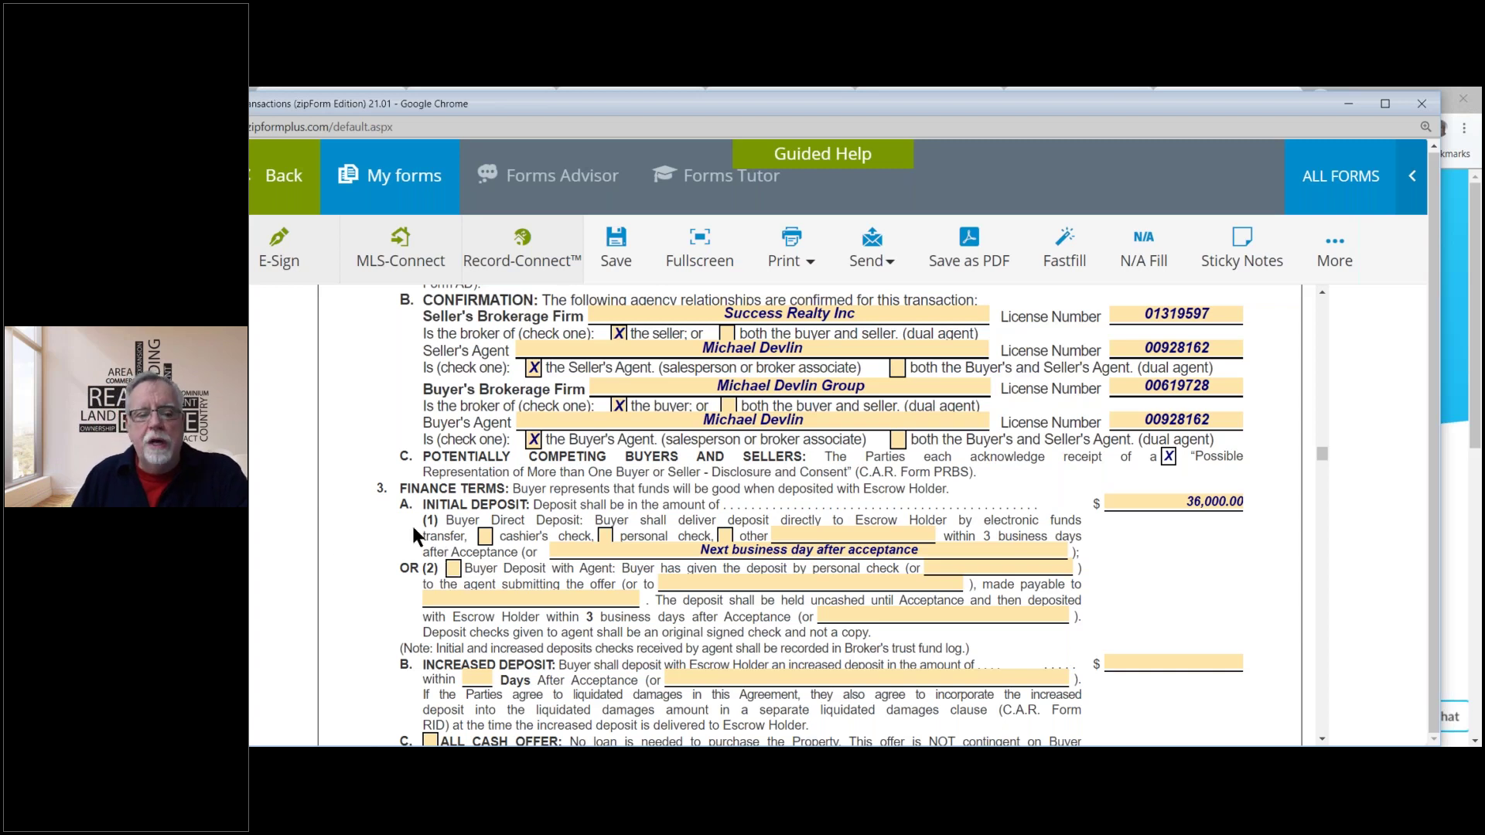
# Review the buyer deposit with agent terms in paragraph 3A(2), including the personal check and original signed check wording.
pyautogui.scroll(-1, 412, 526)
pyautogui.scroll(-1, 411, 522)
pyautogui.moveTo(399, 488); pyautogui.dragTo(438, 488)
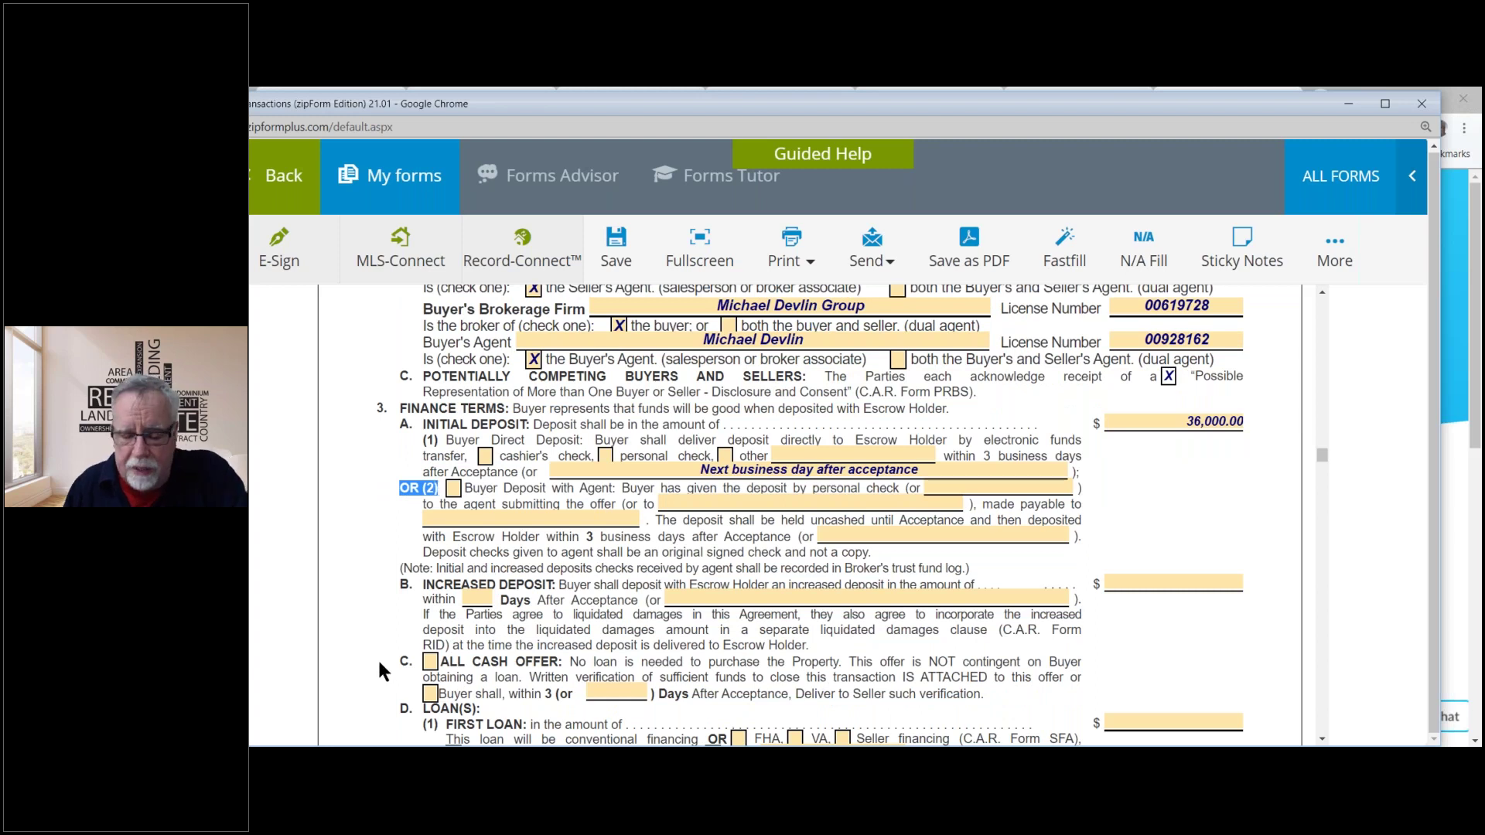
pyautogui.click(657, 555)
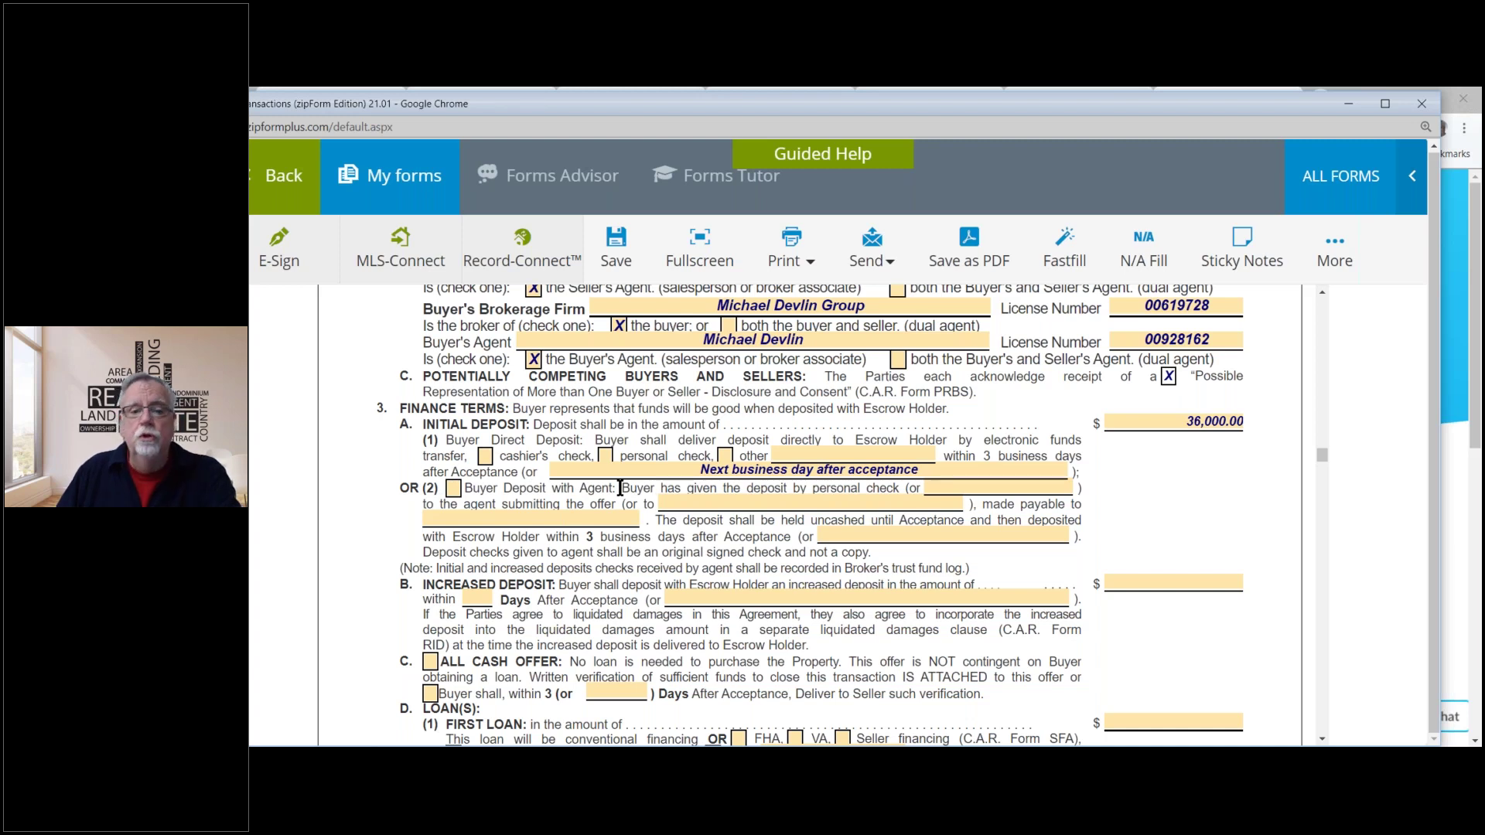
pyautogui.moveTo(619, 488); pyautogui.dragTo(914, 492)
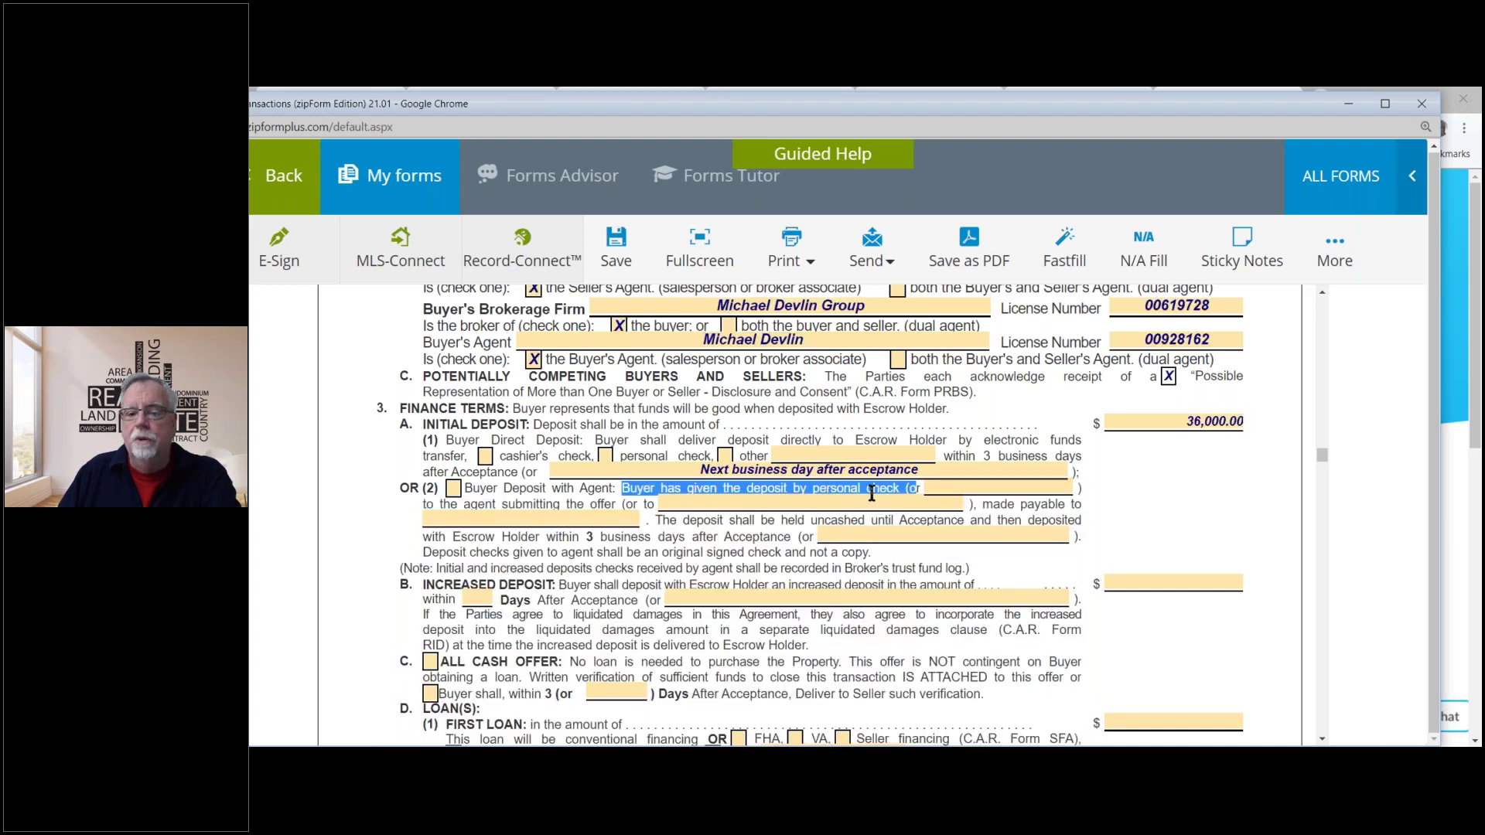
pyautogui.click(838, 487)
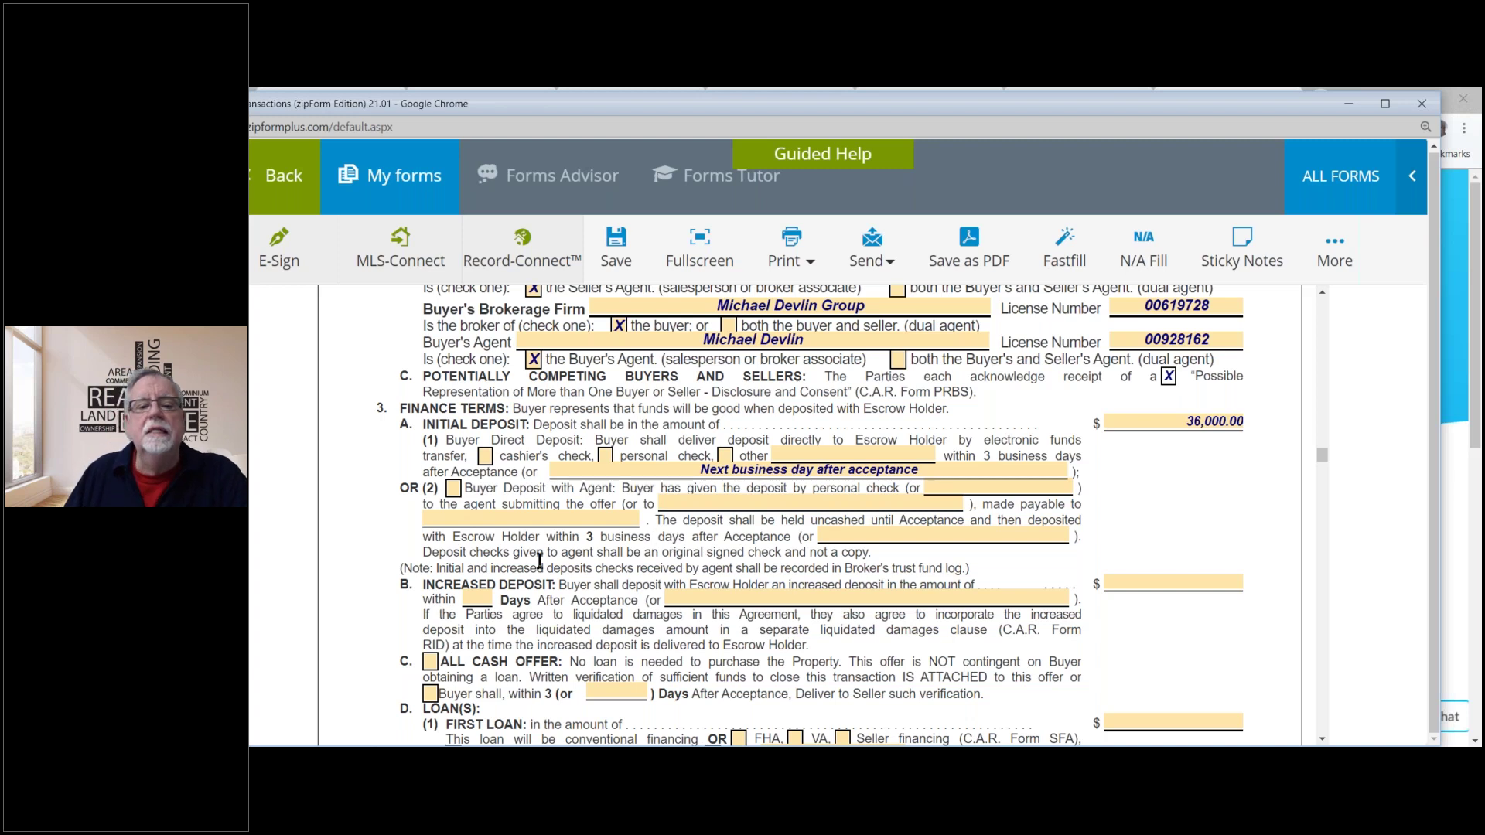
pyautogui.moveTo(430, 554); pyautogui.dragTo(866, 554)
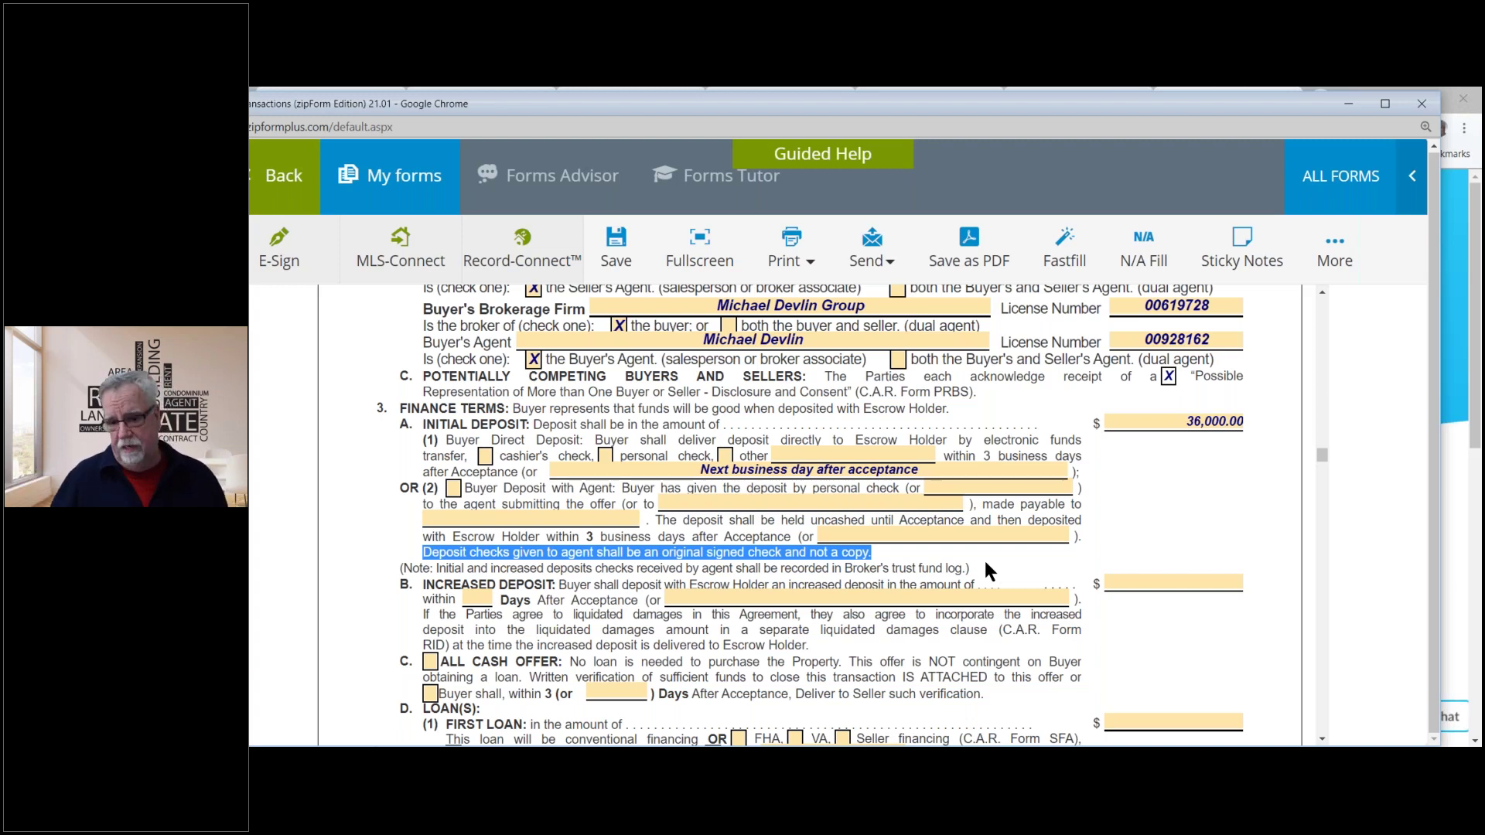
pyautogui.click(764, 564)
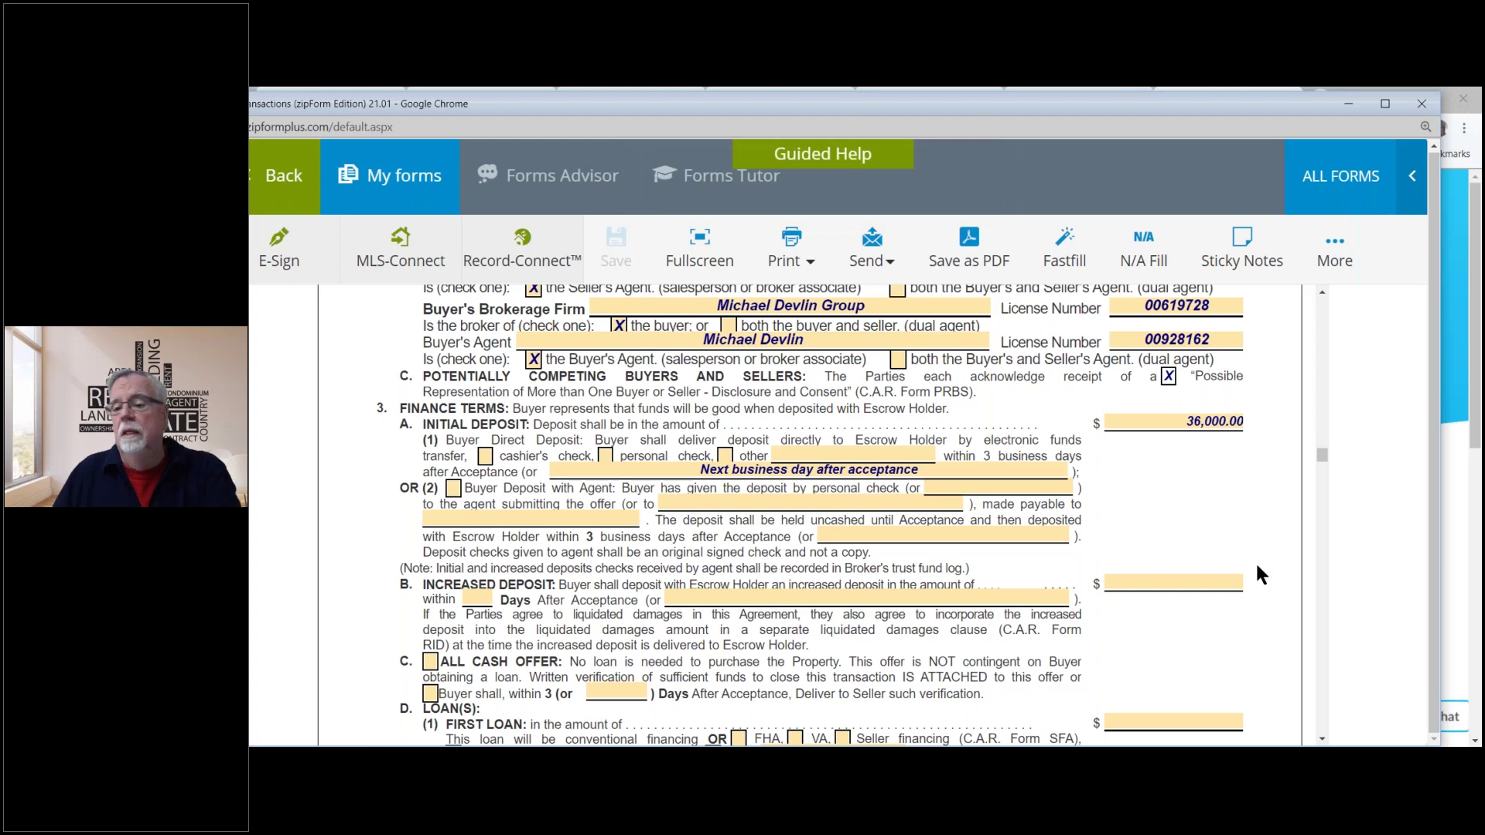
# Review the increased deposit terms in paragraph 3B and set the alternative deposit time to "upon removal of contingencies".
pyautogui.scroll(-1, 1152, 490)
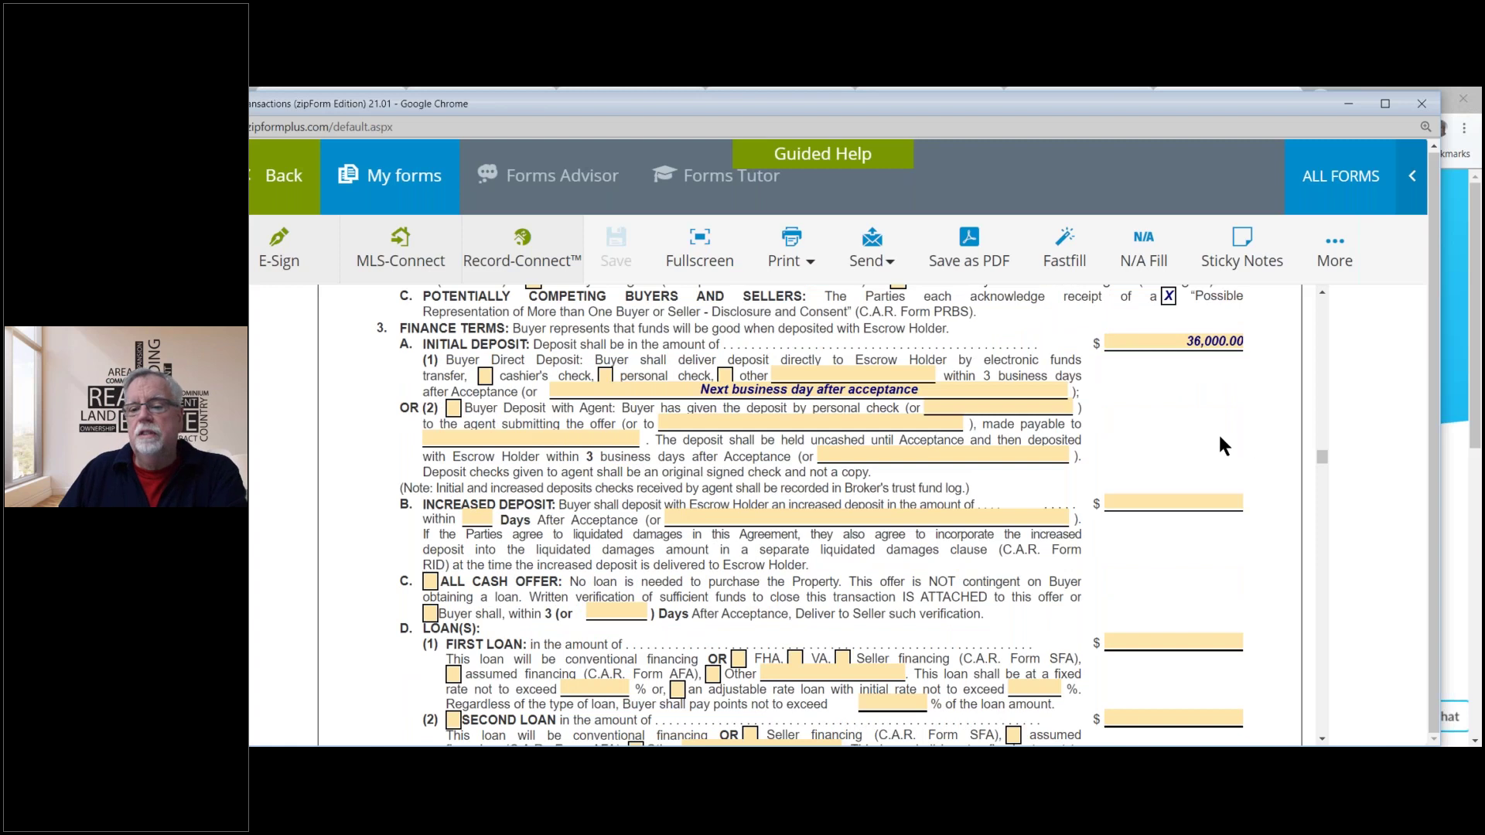
pyautogui.scroll(1, 1217, 433)
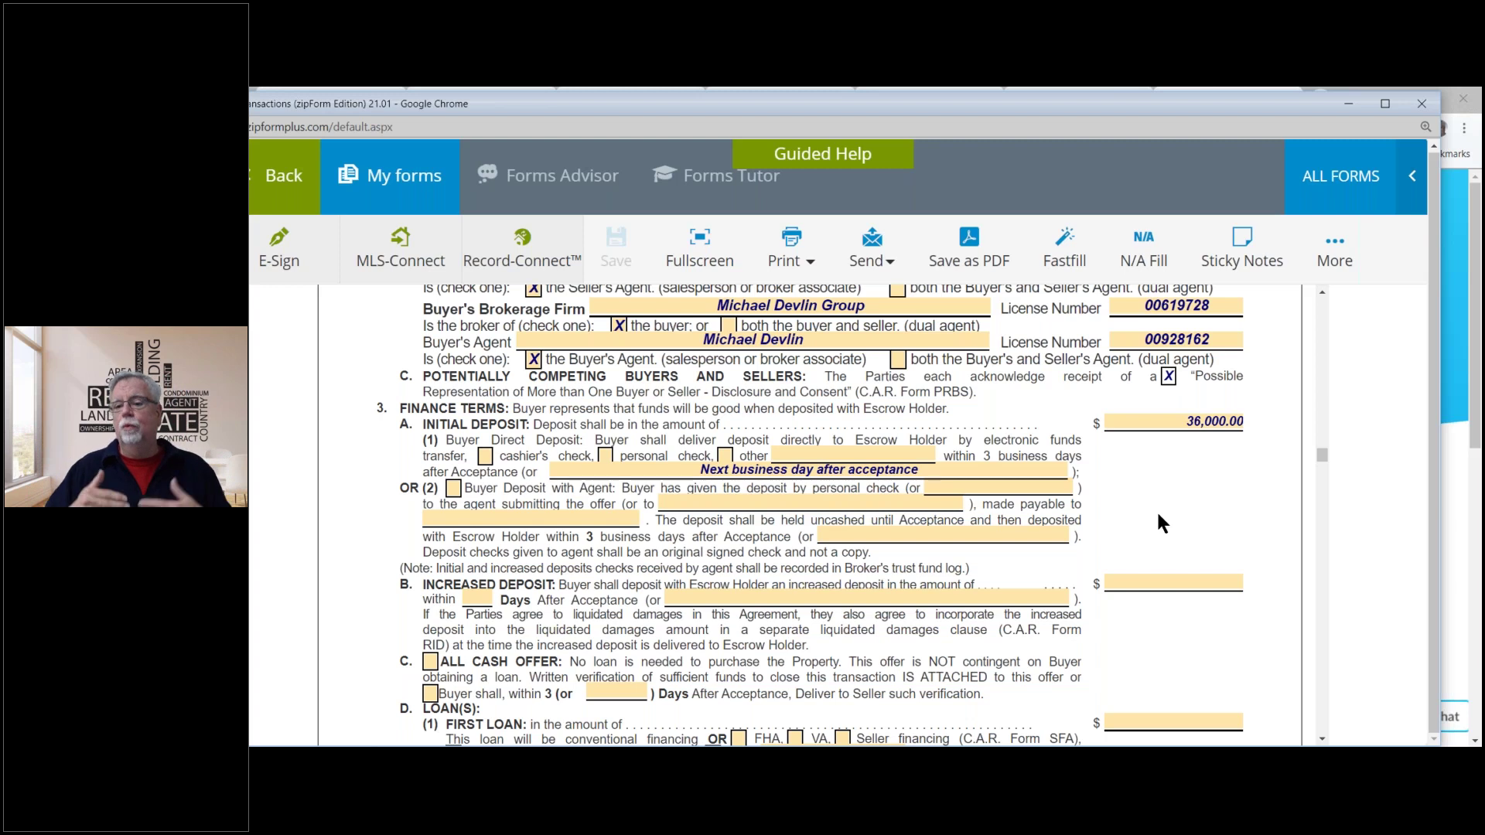
pyautogui.scroll(-1, 360, 653)
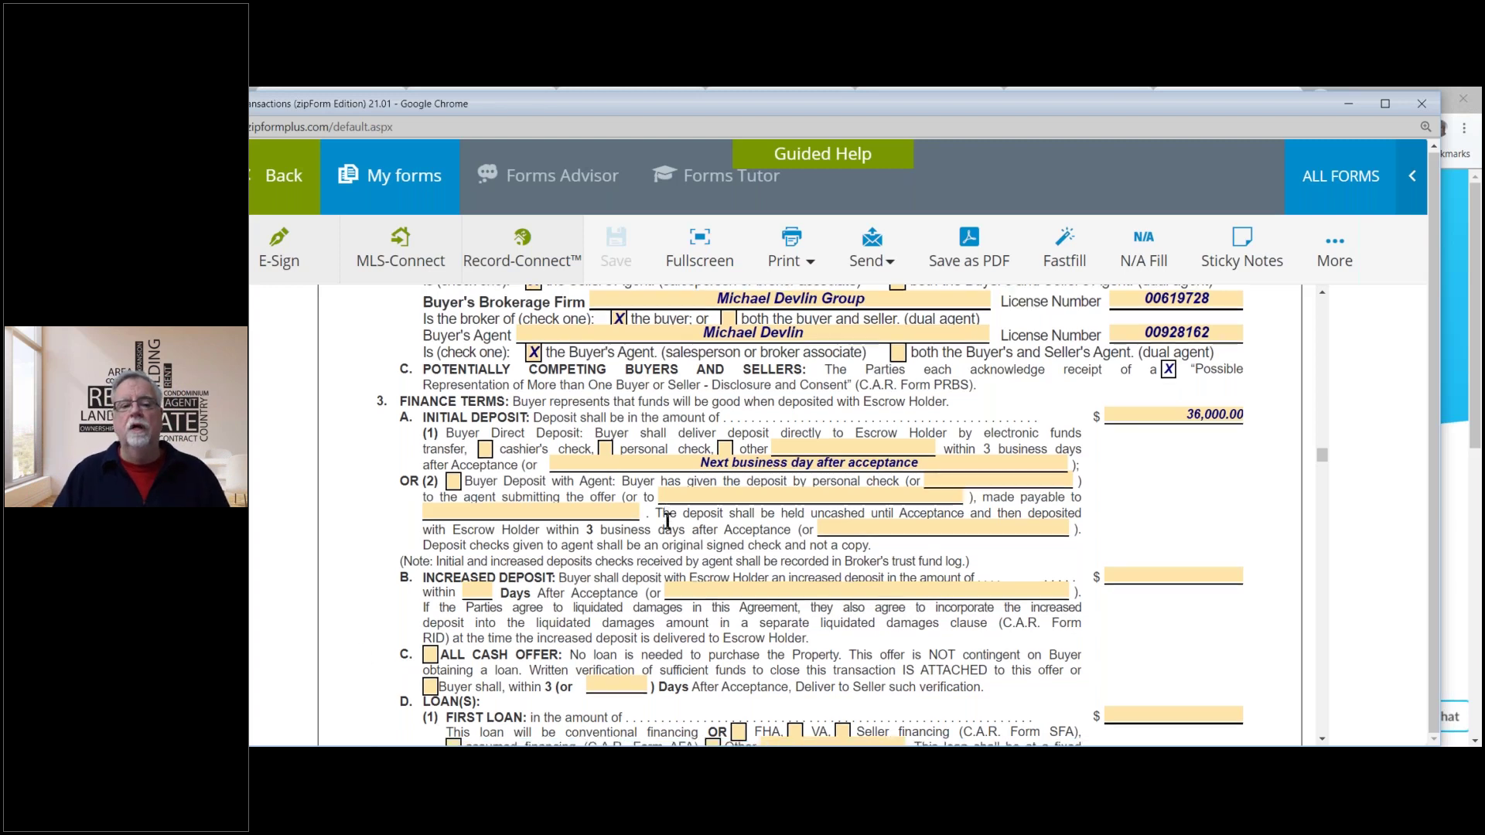
pyautogui.moveTo(422, 509); pyautogui.dragTo(551, 507)
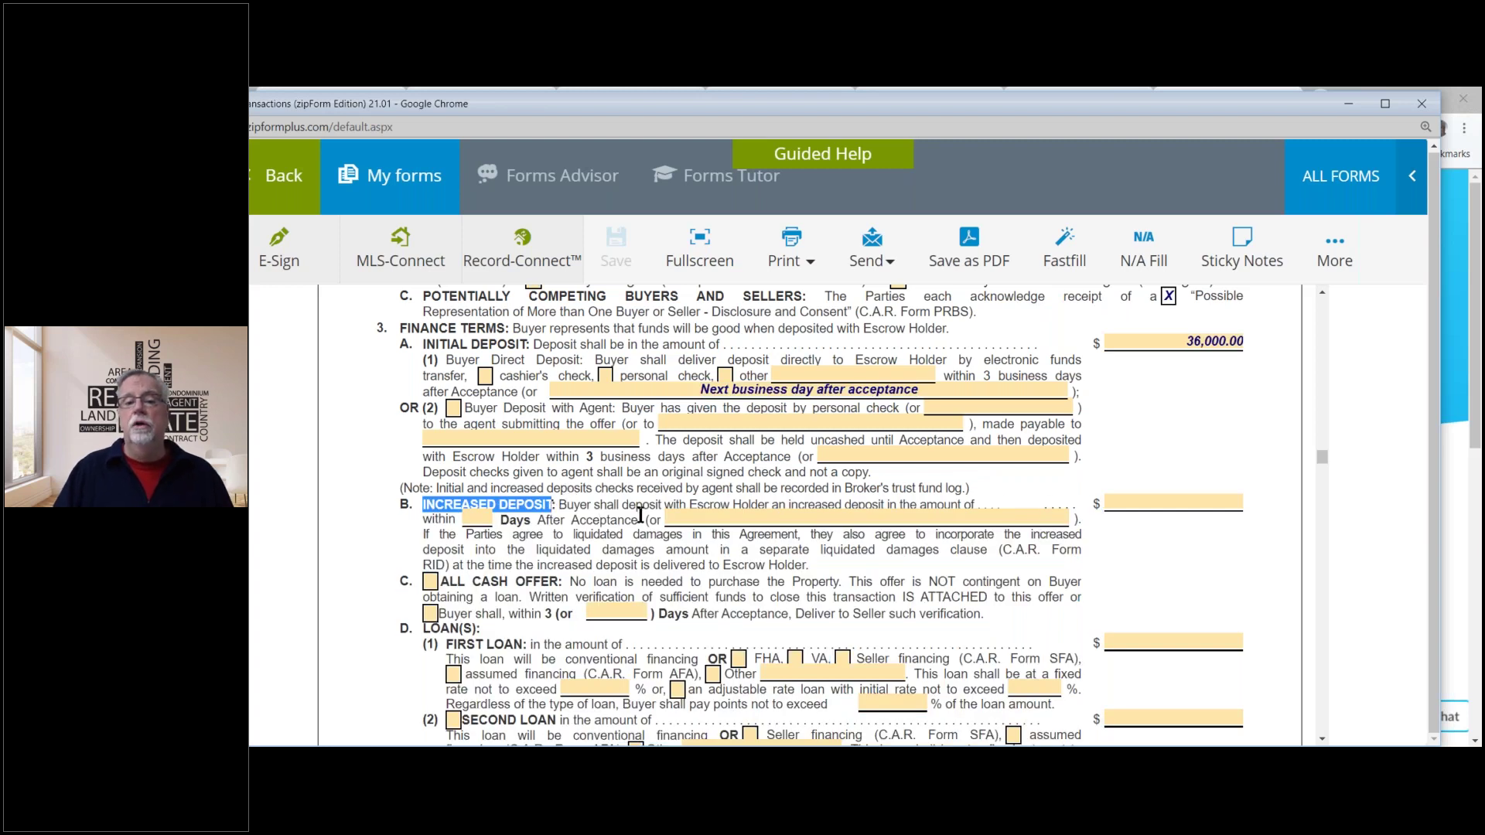
pyautogui.click(515, 523)
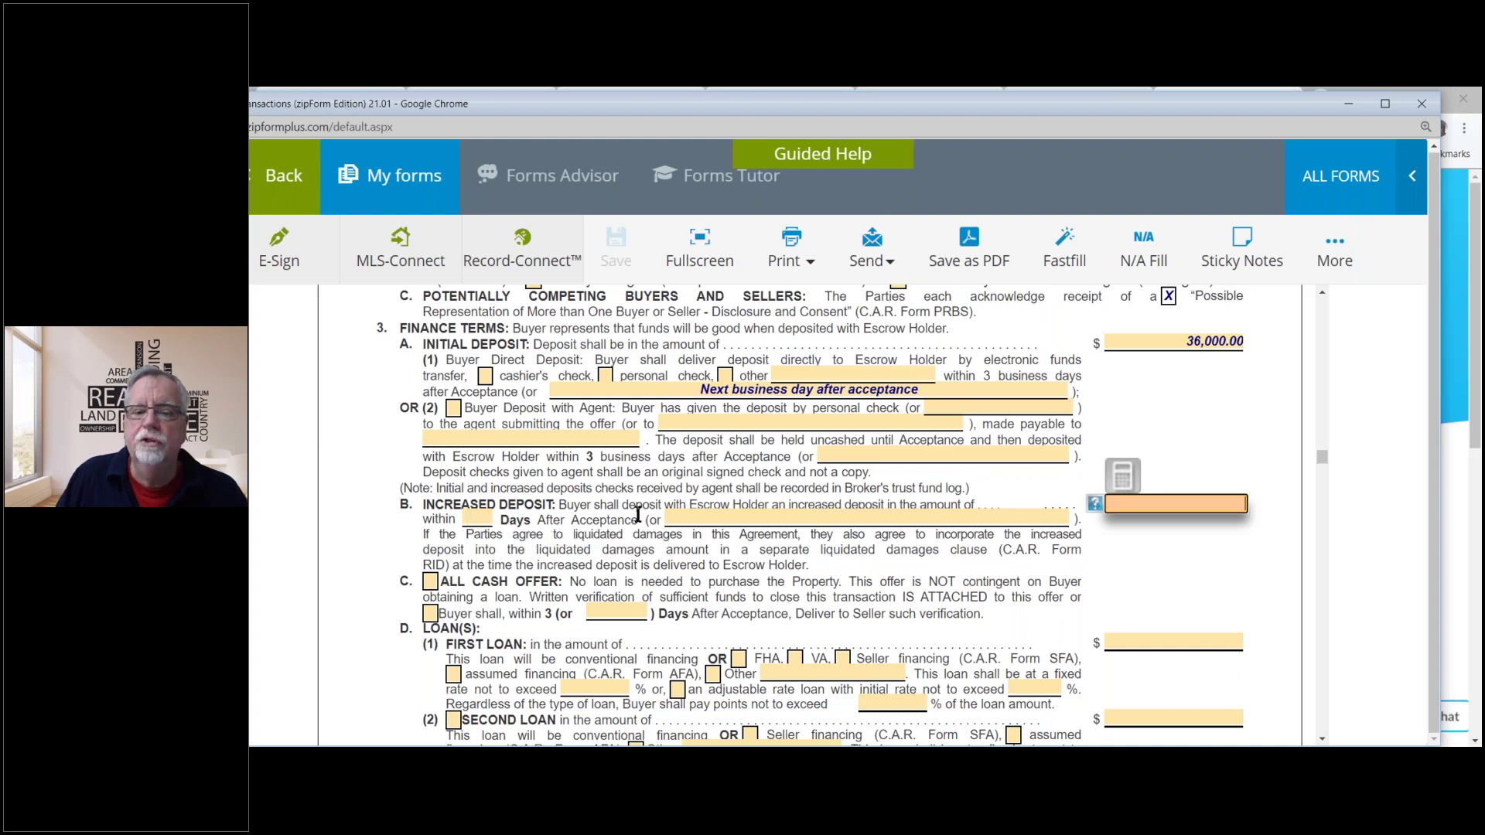
pyautogui.click(684, 517)
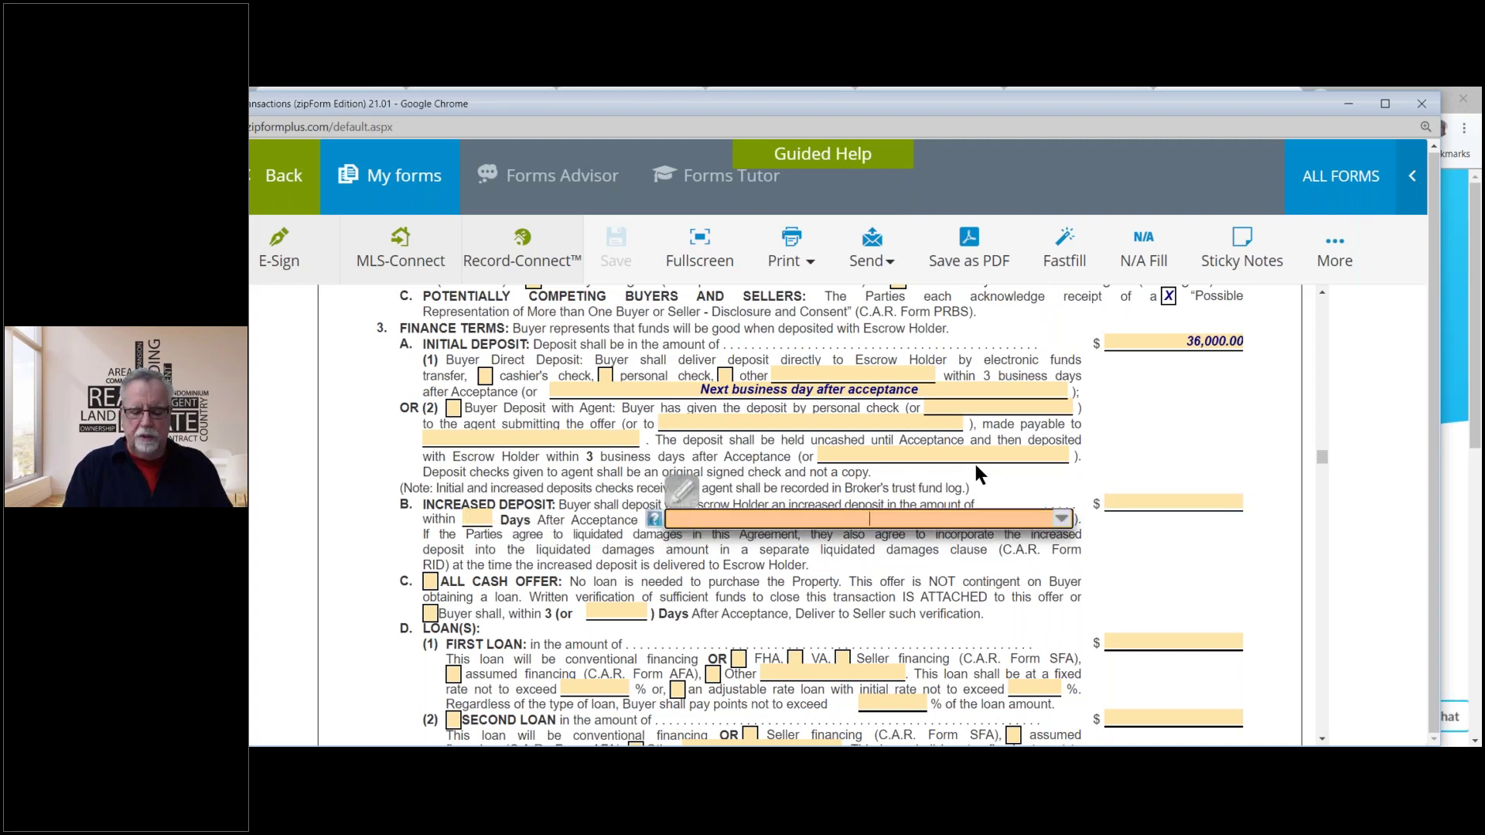
pyautogui.click(1062, 518)
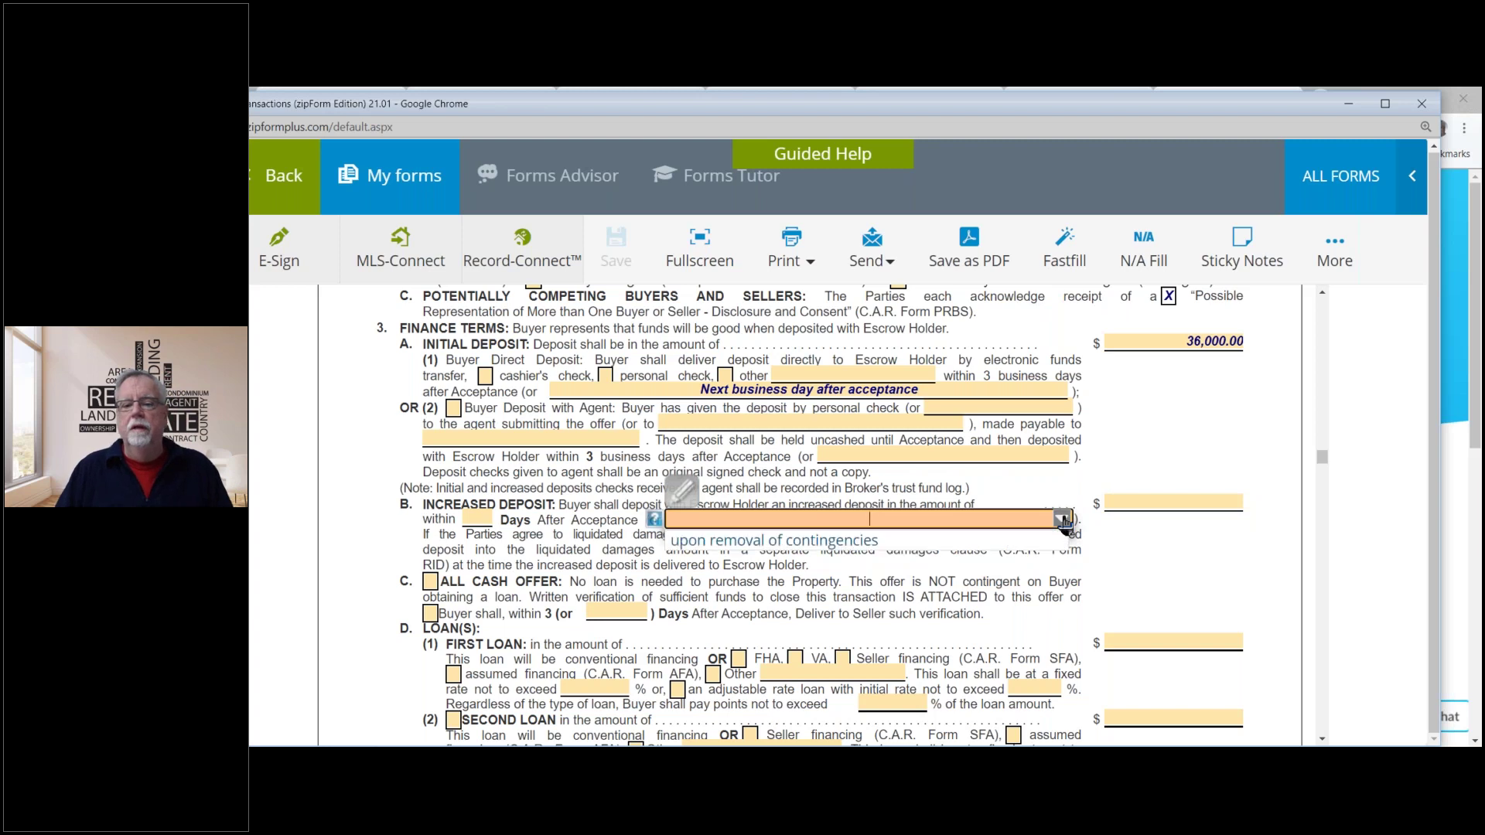
pyautogui.click(824, 545)
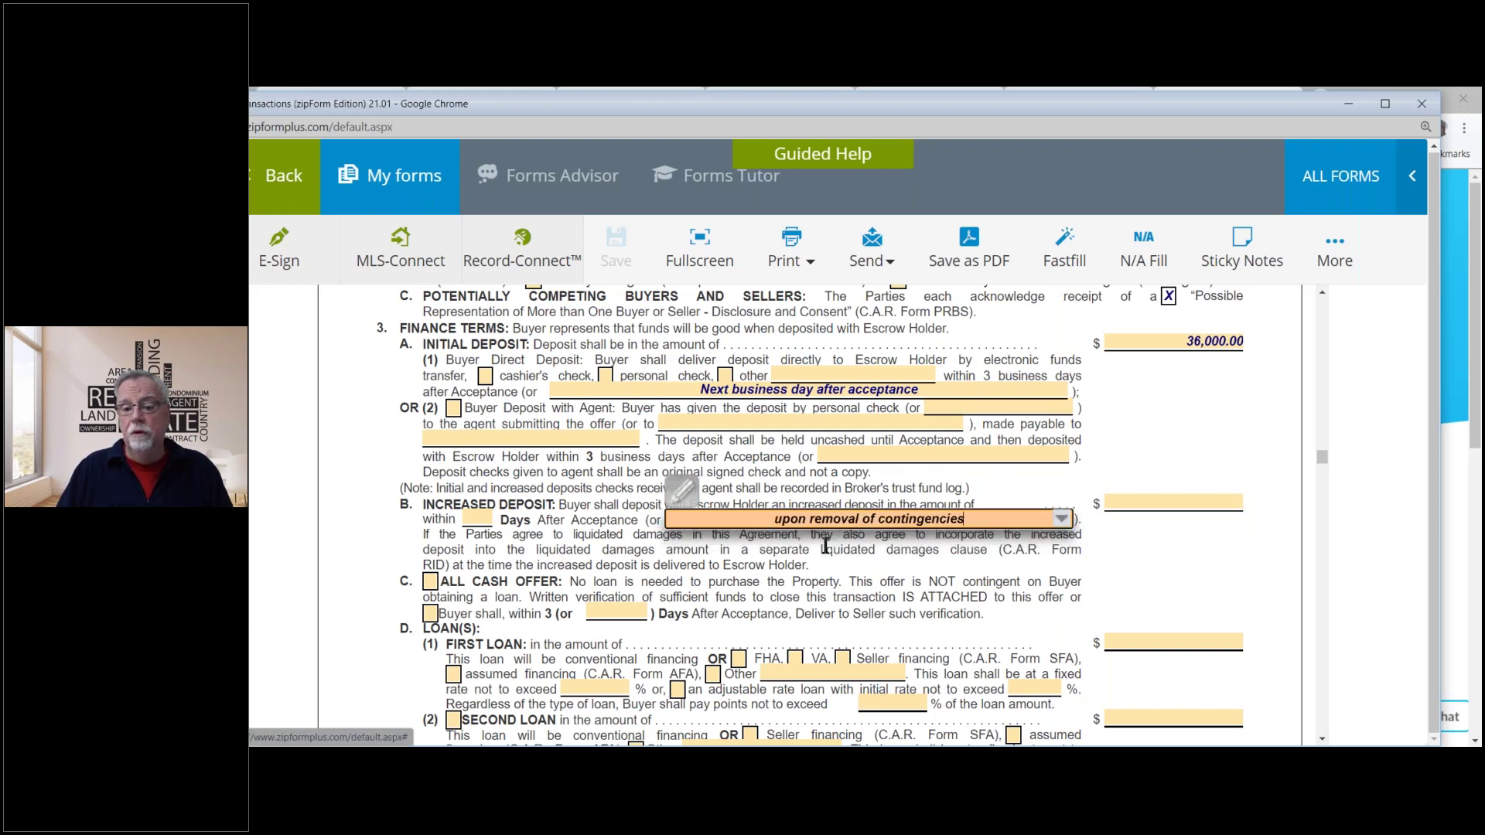
pyautogui.click(1151, 578)
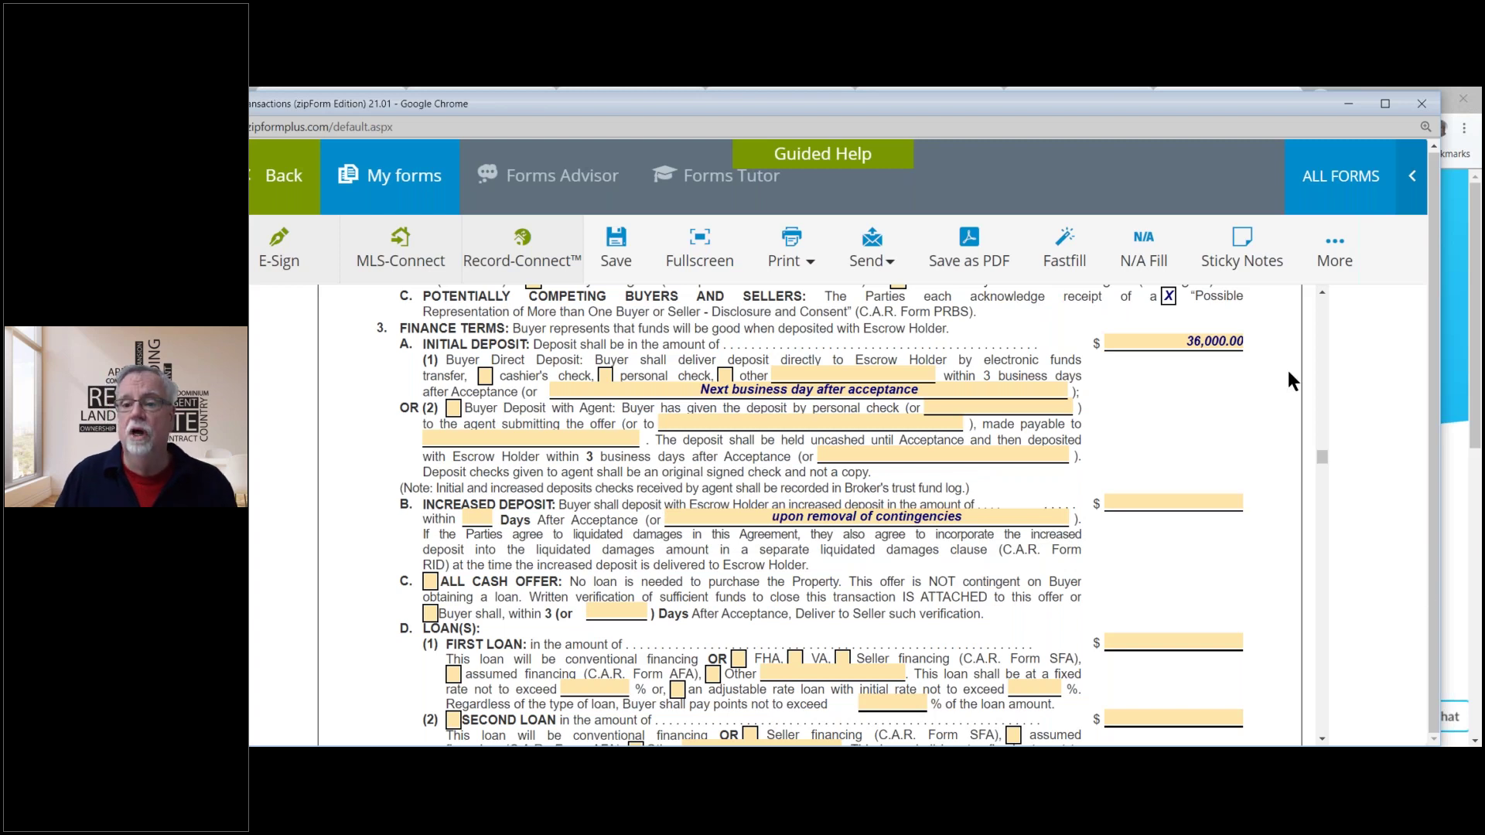
# Set the initial deposit in paragraph 3A to 12,000 dollars and the increased deposit in paragraph 3B to 24,000 dollars.
pyautogui.click(1217, 343)
pyautogui.moveTo(1216, 342); pyautogui.dragTo(1285, 337)
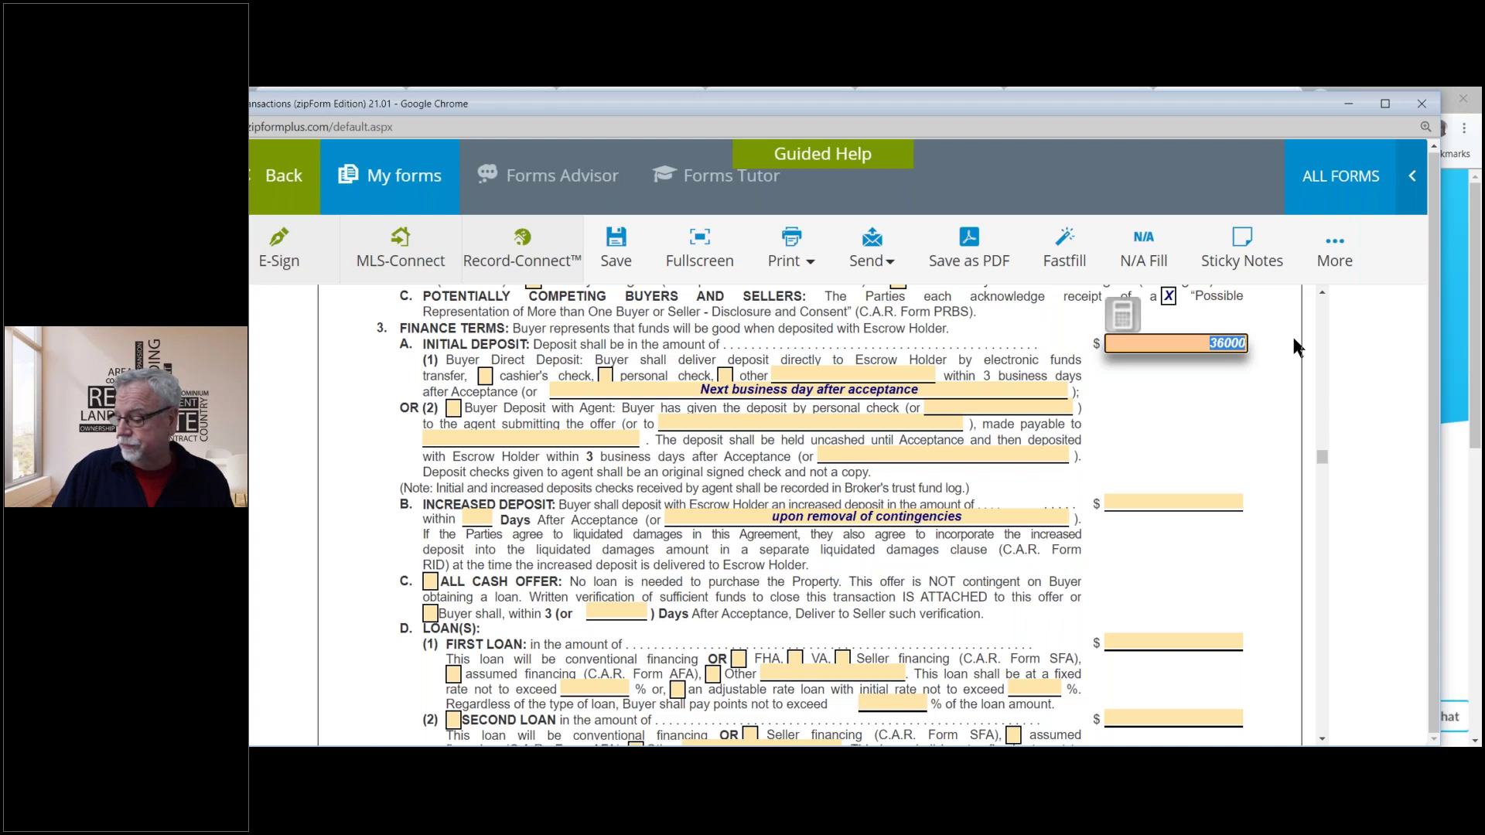
pyautogui.write('12000')
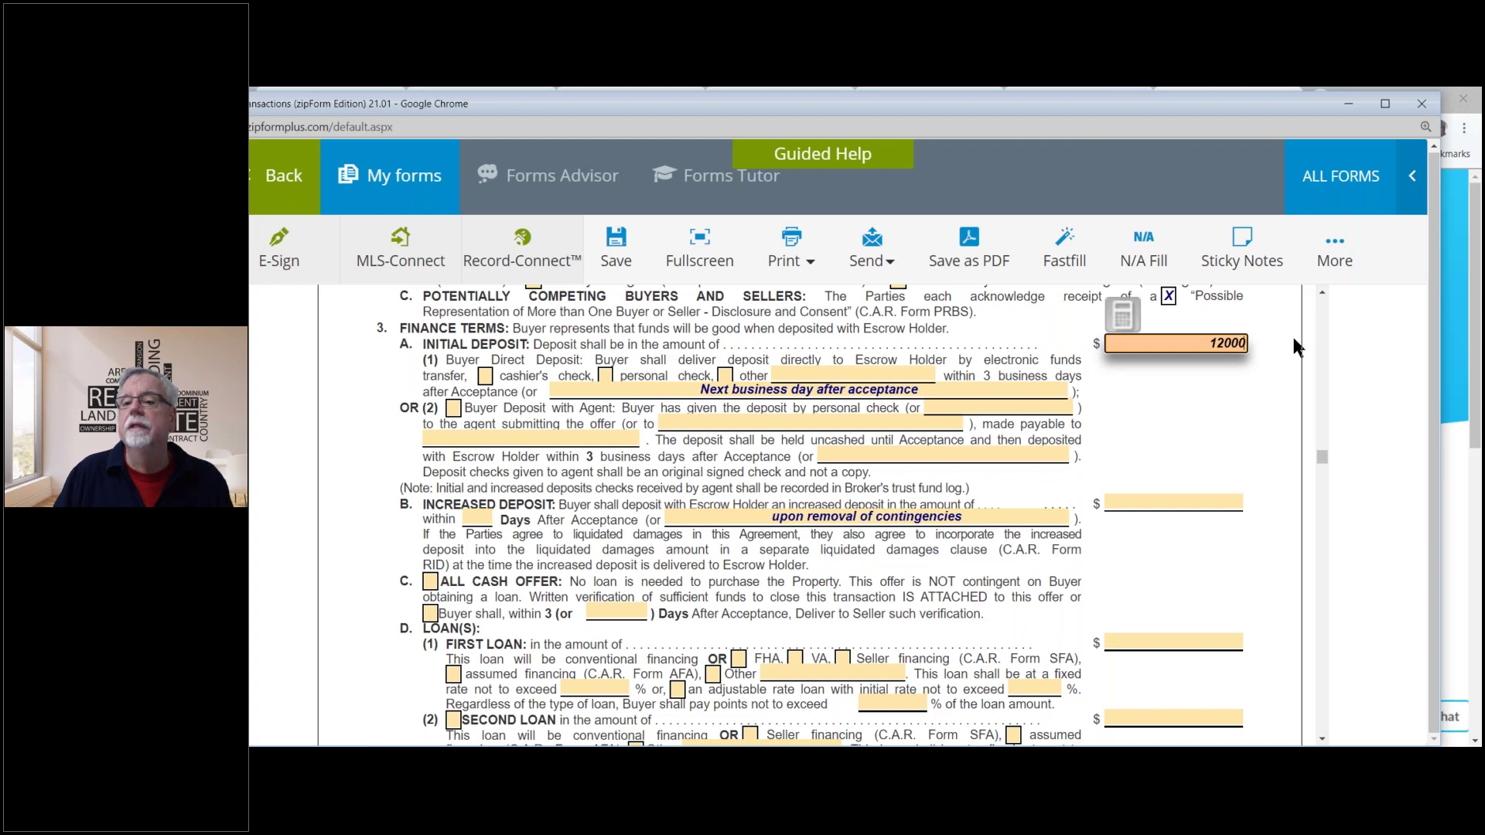
pyautogui.press('Tab')
pyautogui.click(1156, 505)
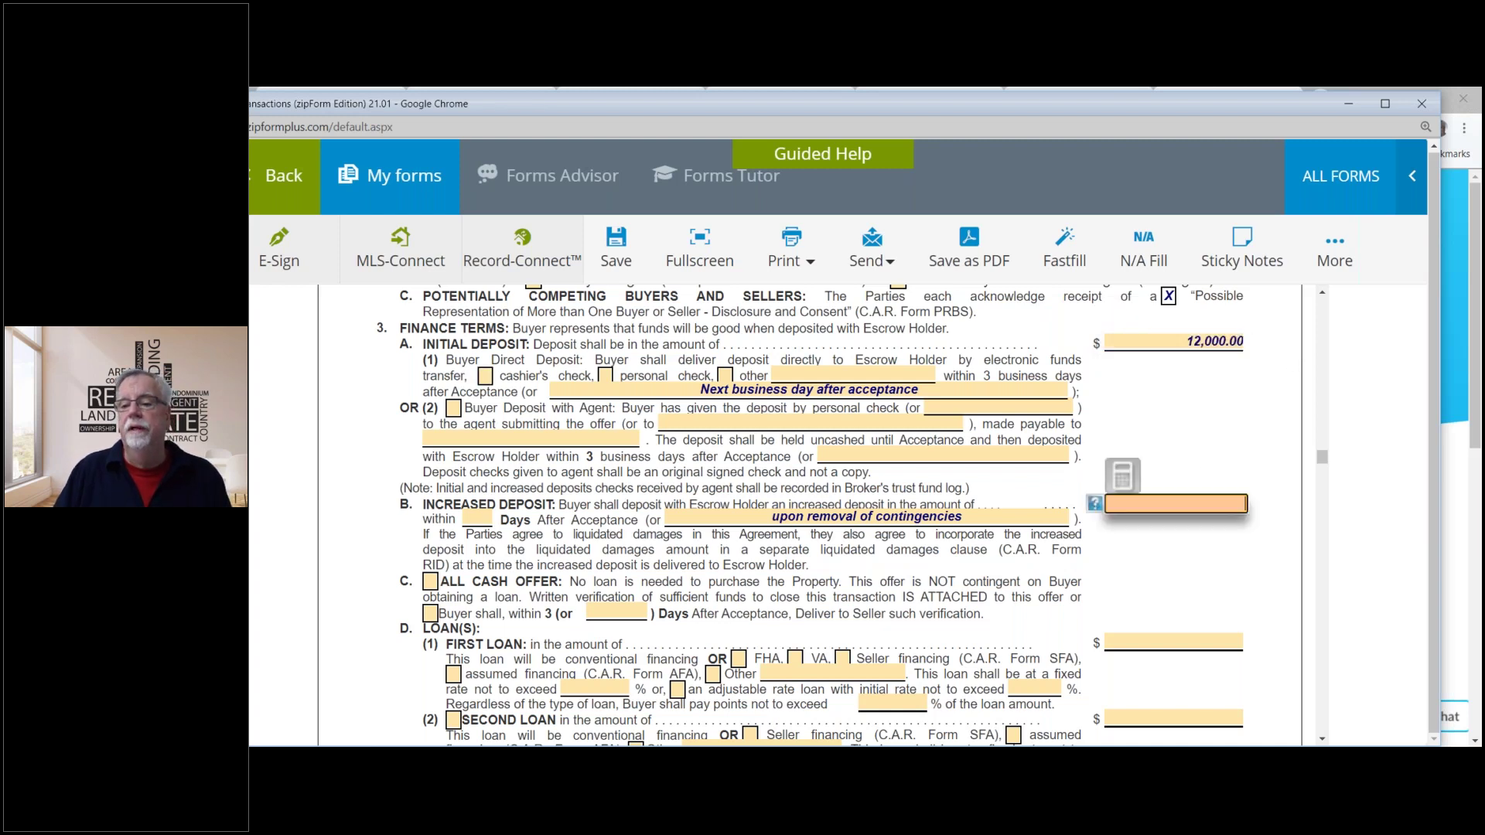
pyautogui.write('24000')
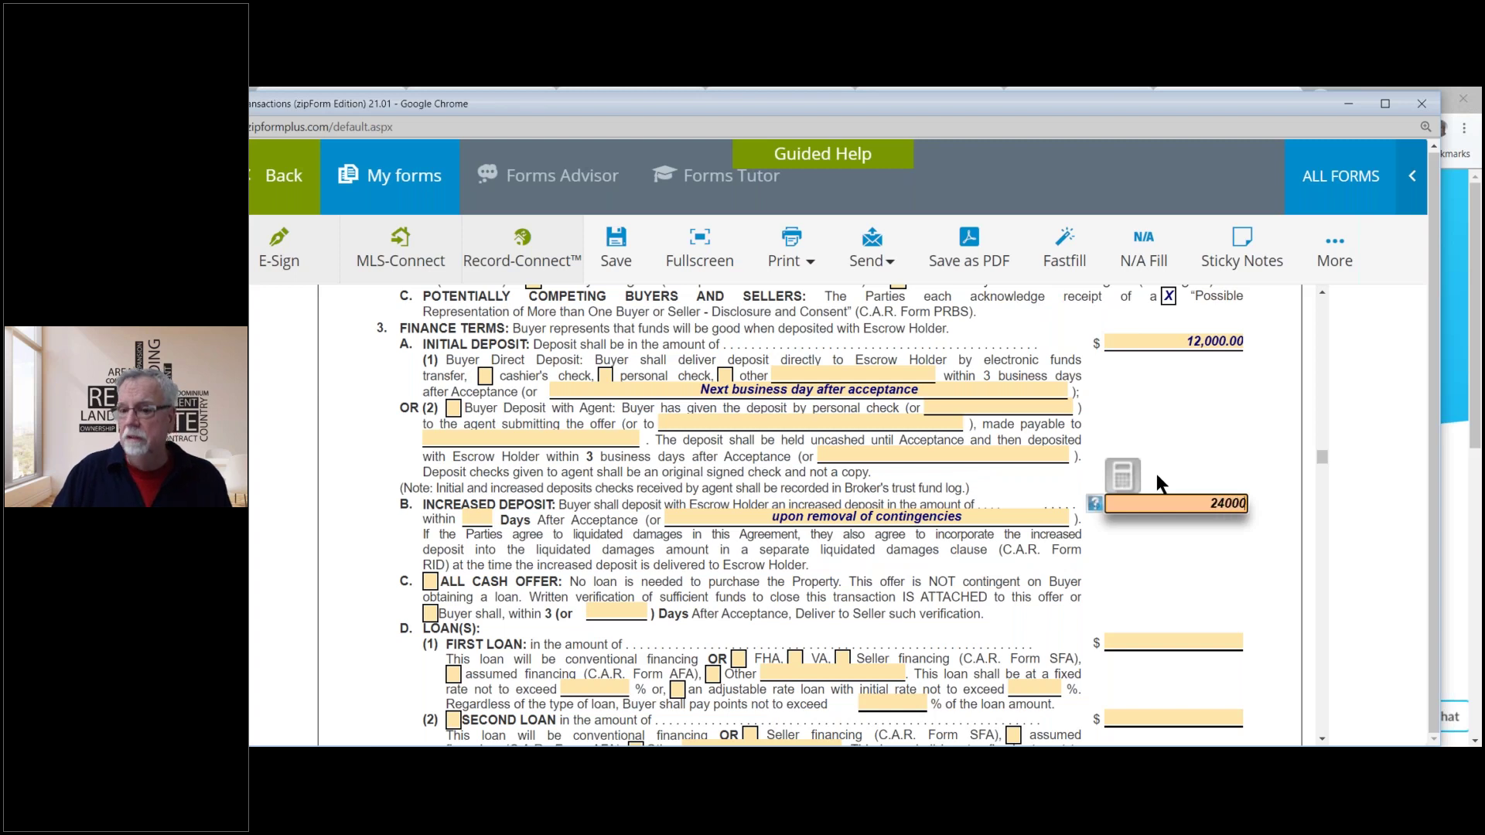
pyautogui.press('Tab')
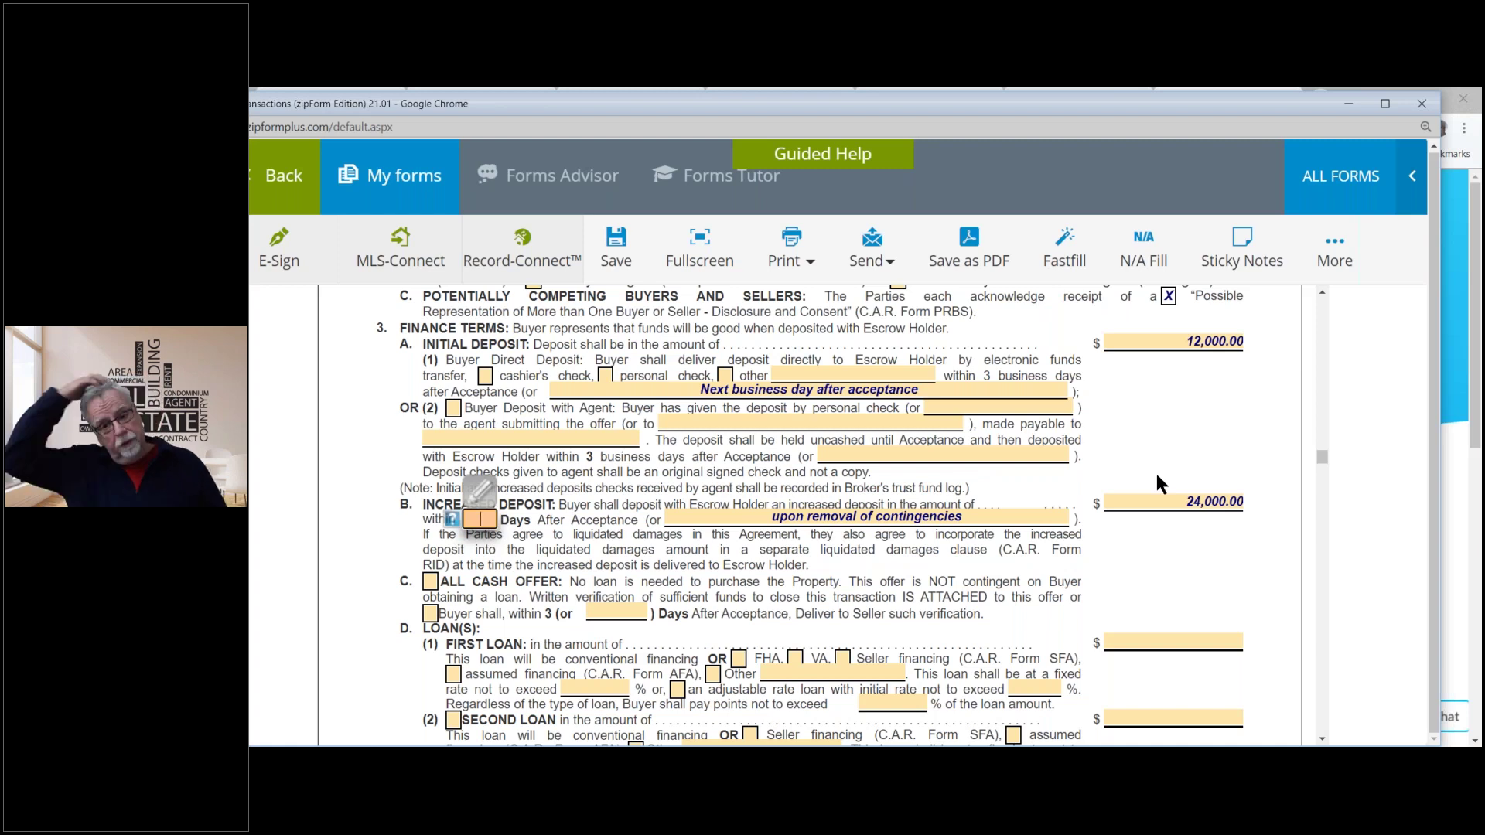
pyautogui.click(1111, 549)
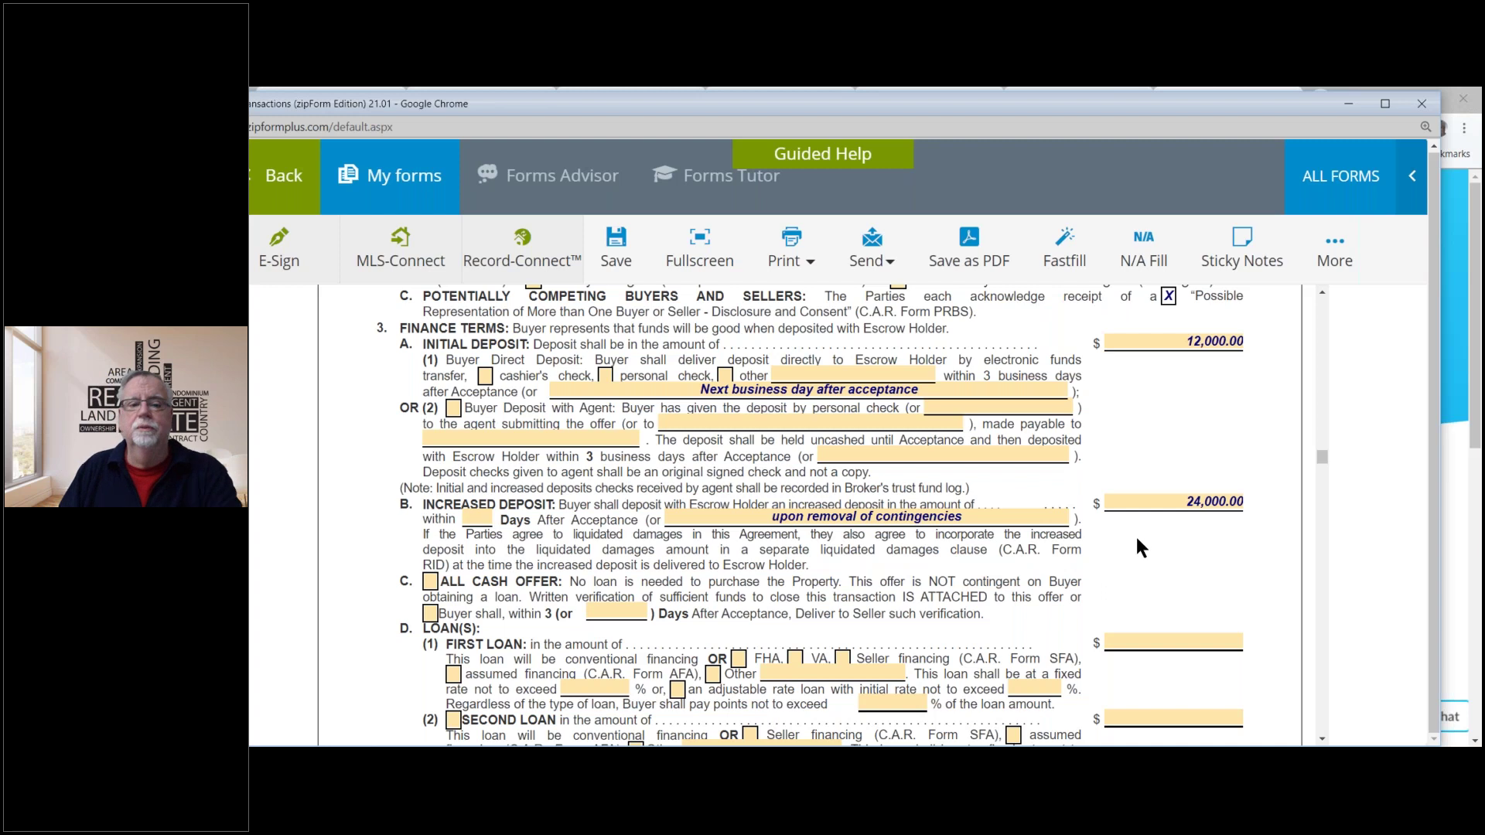
# Mark the offer as all cash in paragraph 3C and review the wording on the loan contingency and attached funds verification.
pyautogui.scroll(-2, 909, 392)
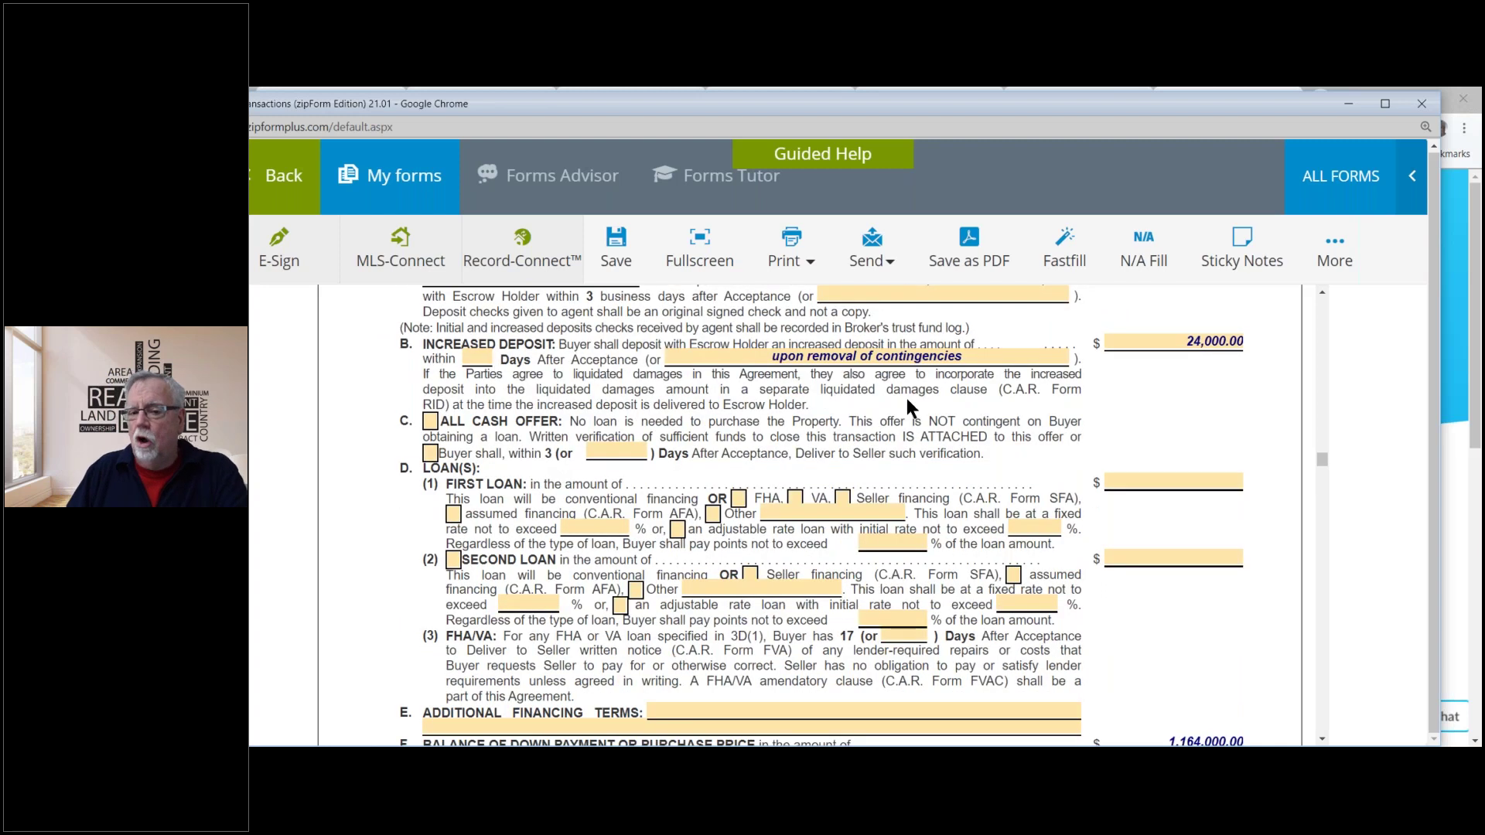
pyautogui.click(430, 421)
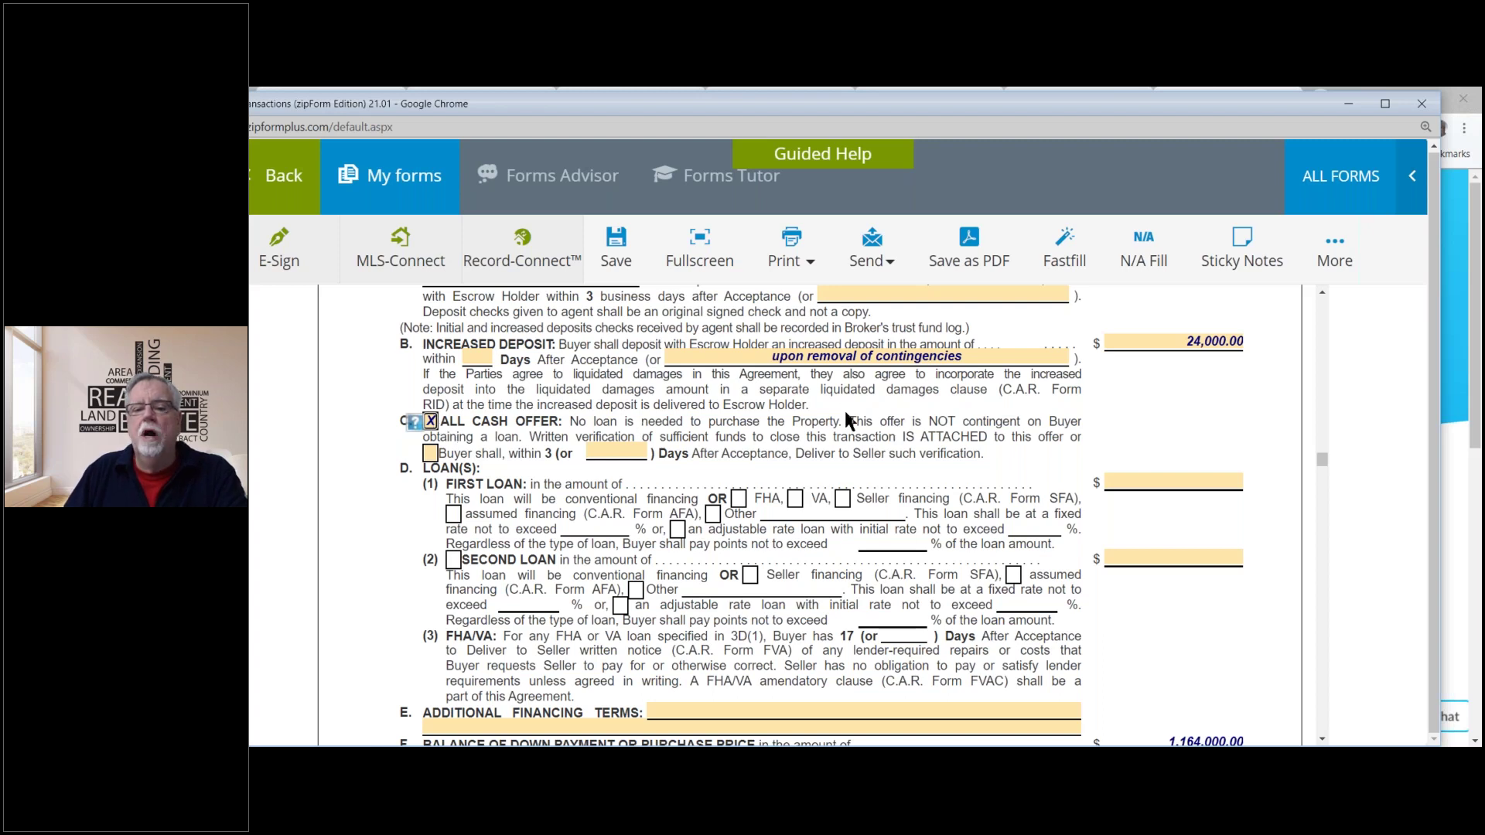
pyautogui.moveTo(849, 420); pyautogui.dragTo(1081, 436)
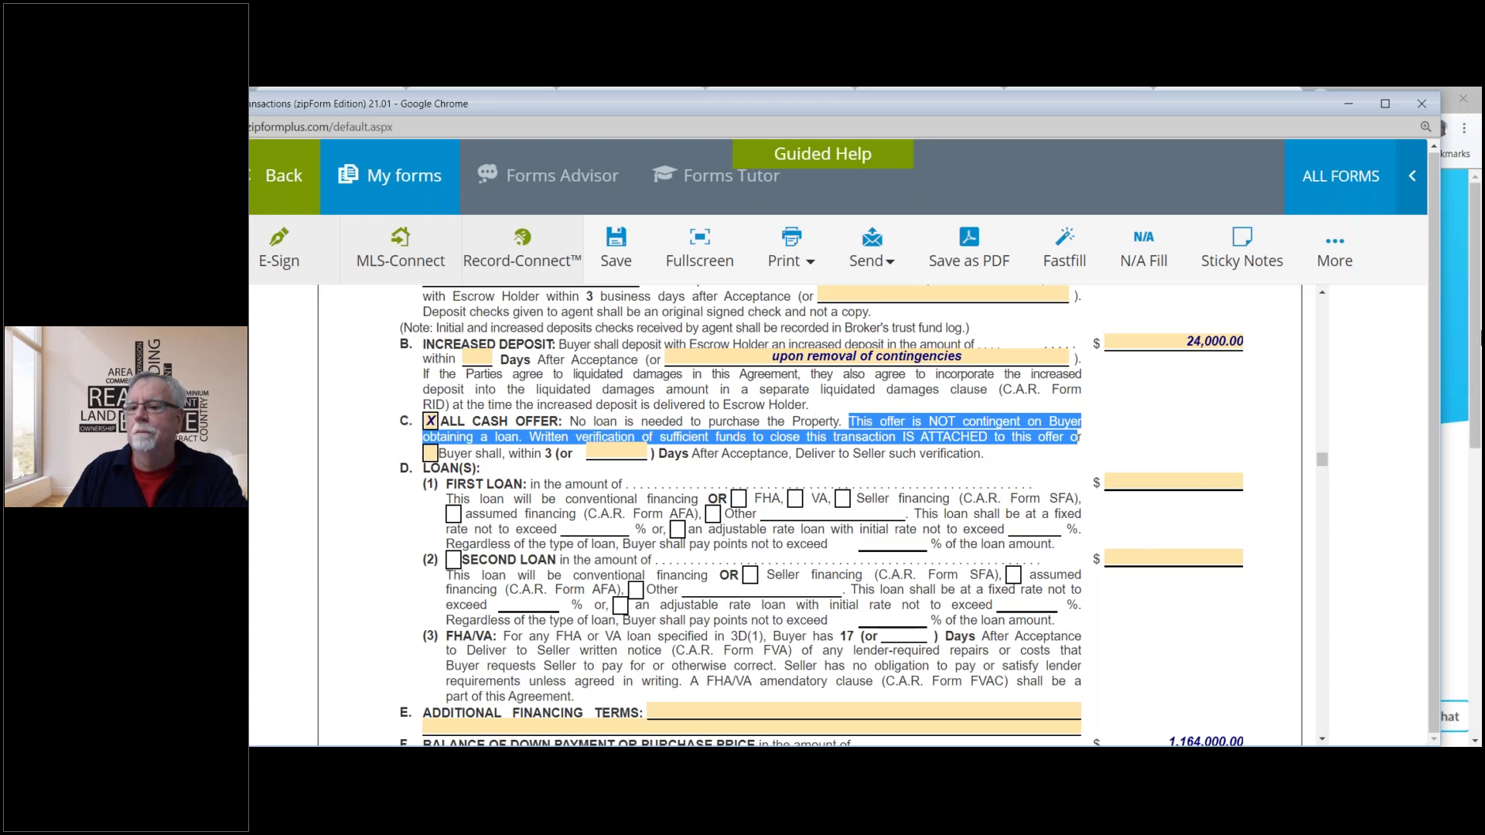
pyautogui.click(1466, 343)
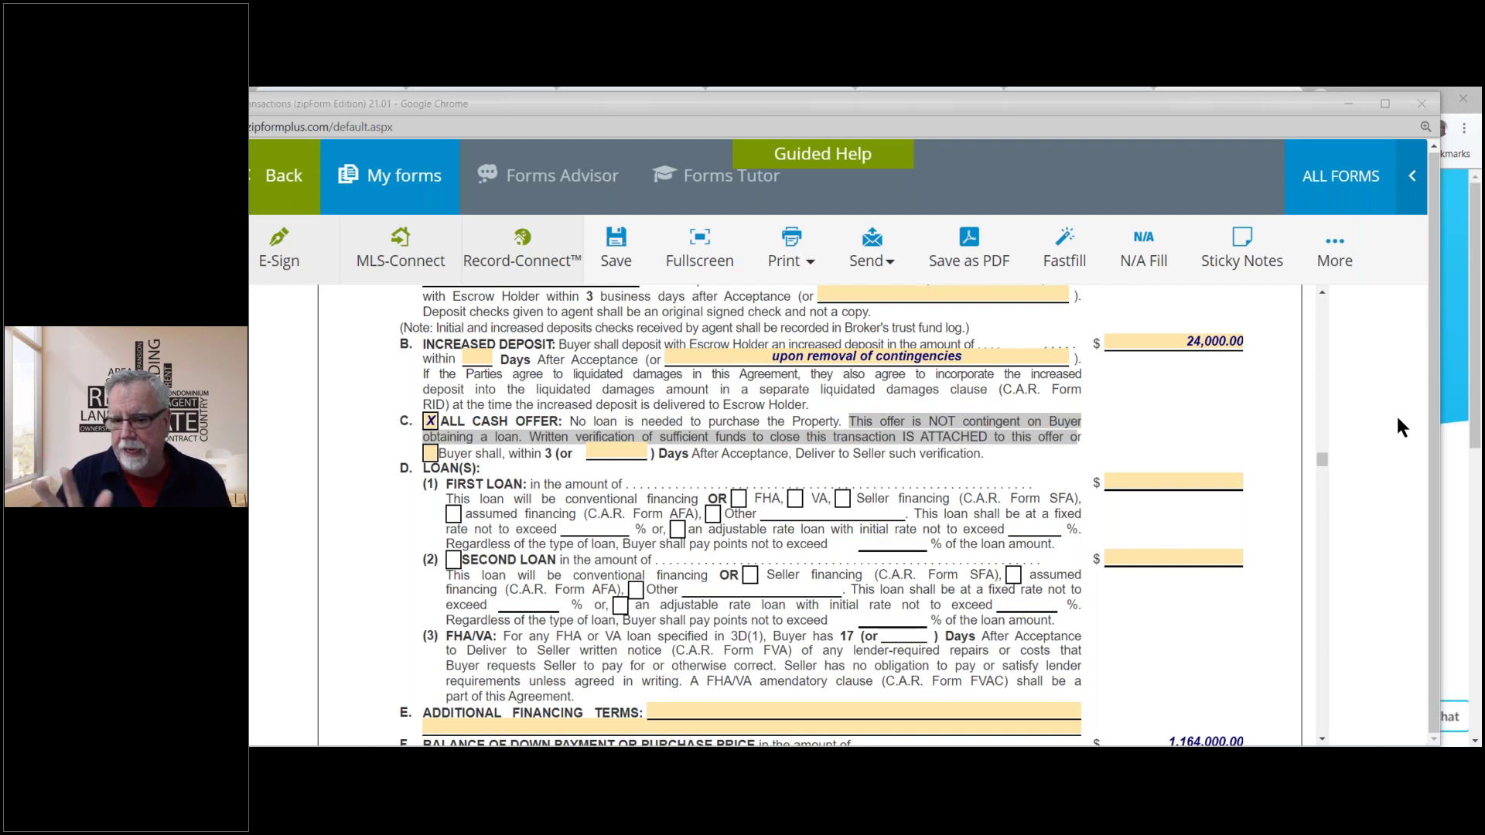
pyautogui.click(663, 474)
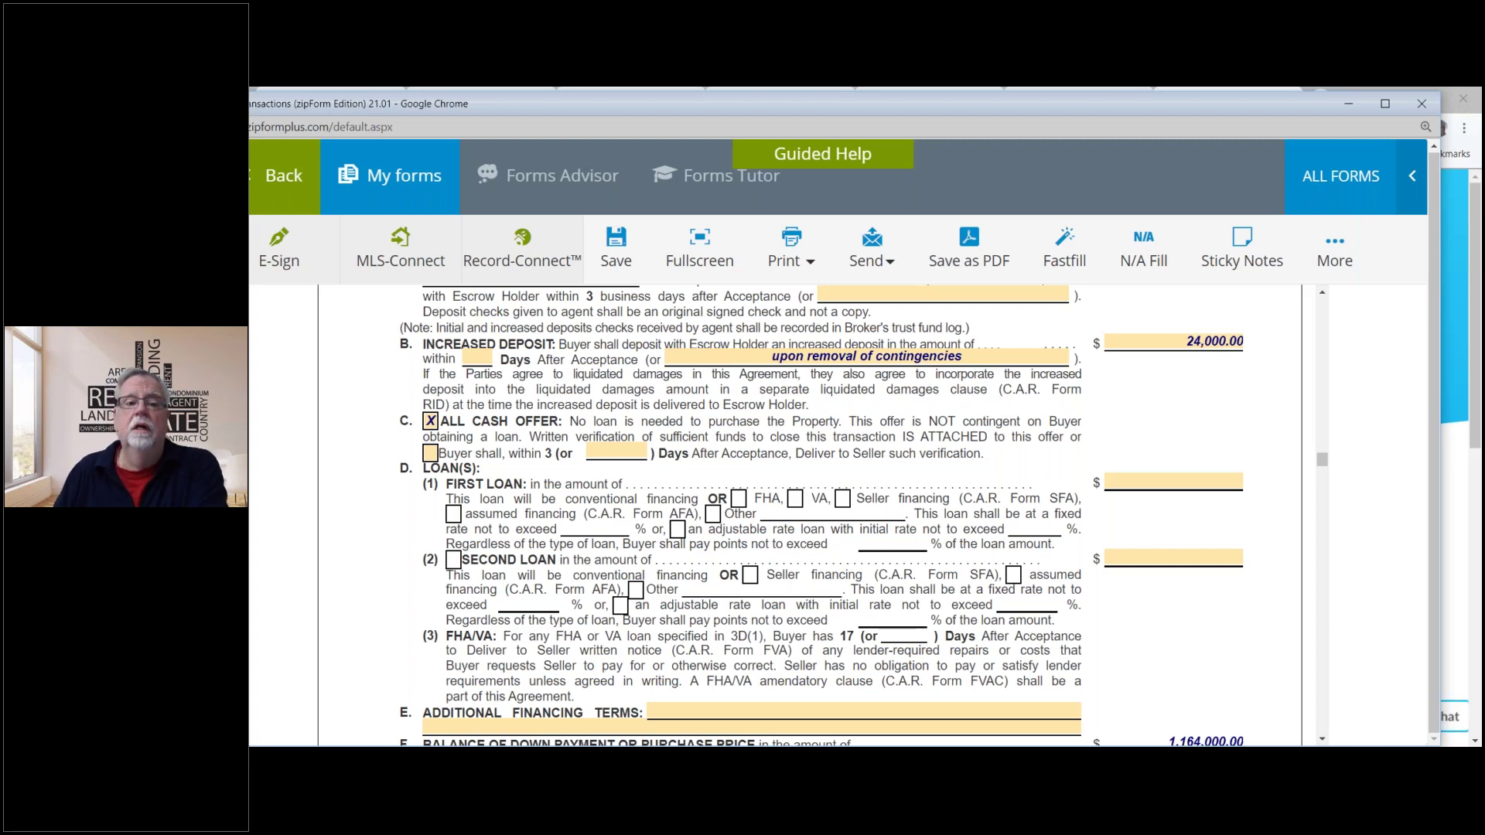
# Mark the option in paragraph 3C to deliver funds verification within 3 days, review its wording, and clear the option again.
pyautogui.click(430, 455)
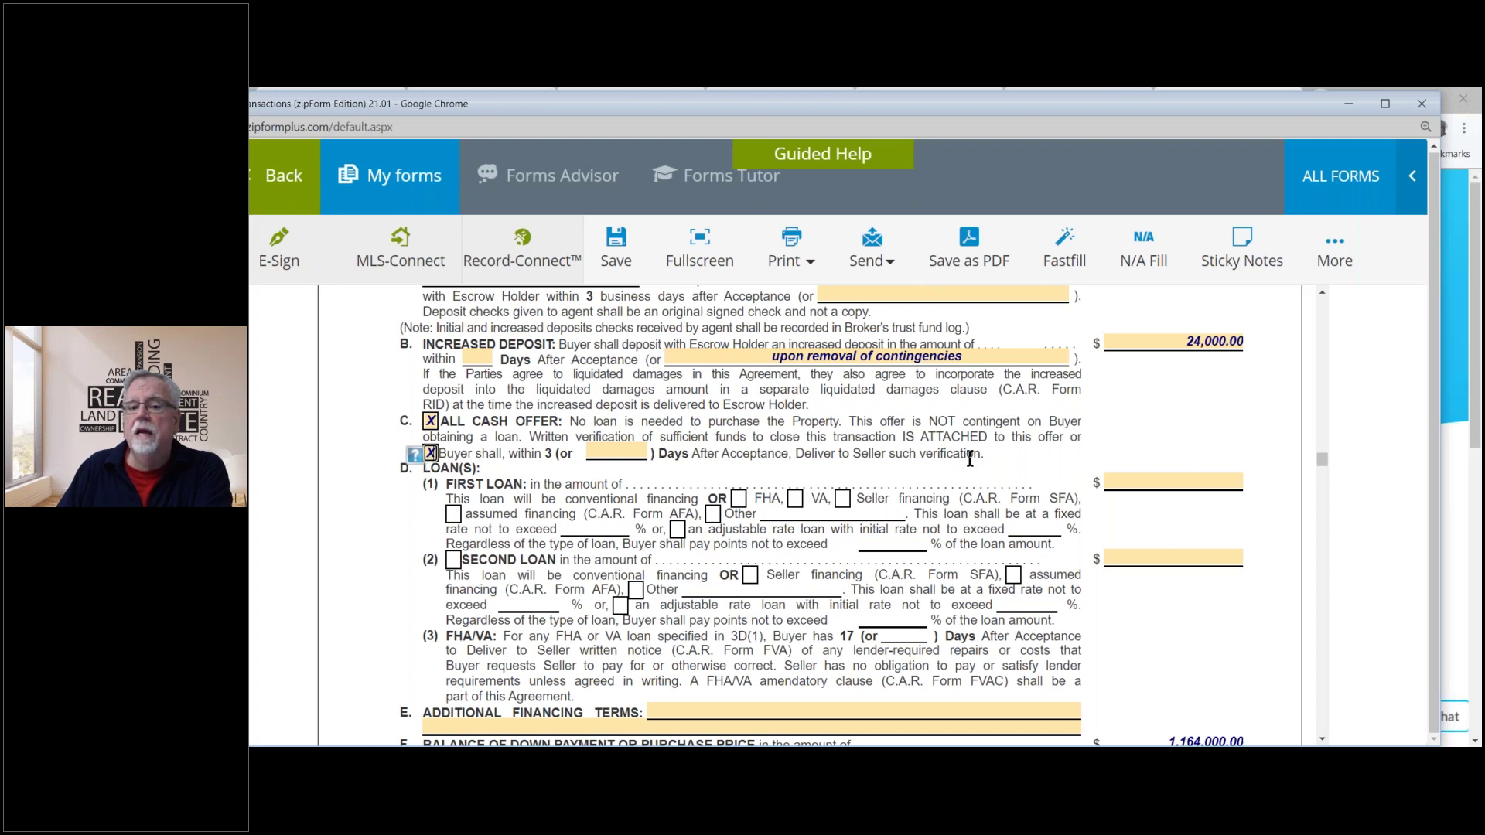
pyautogui.moveTo(981, 455); pyautogui.dragTo(790, 453)
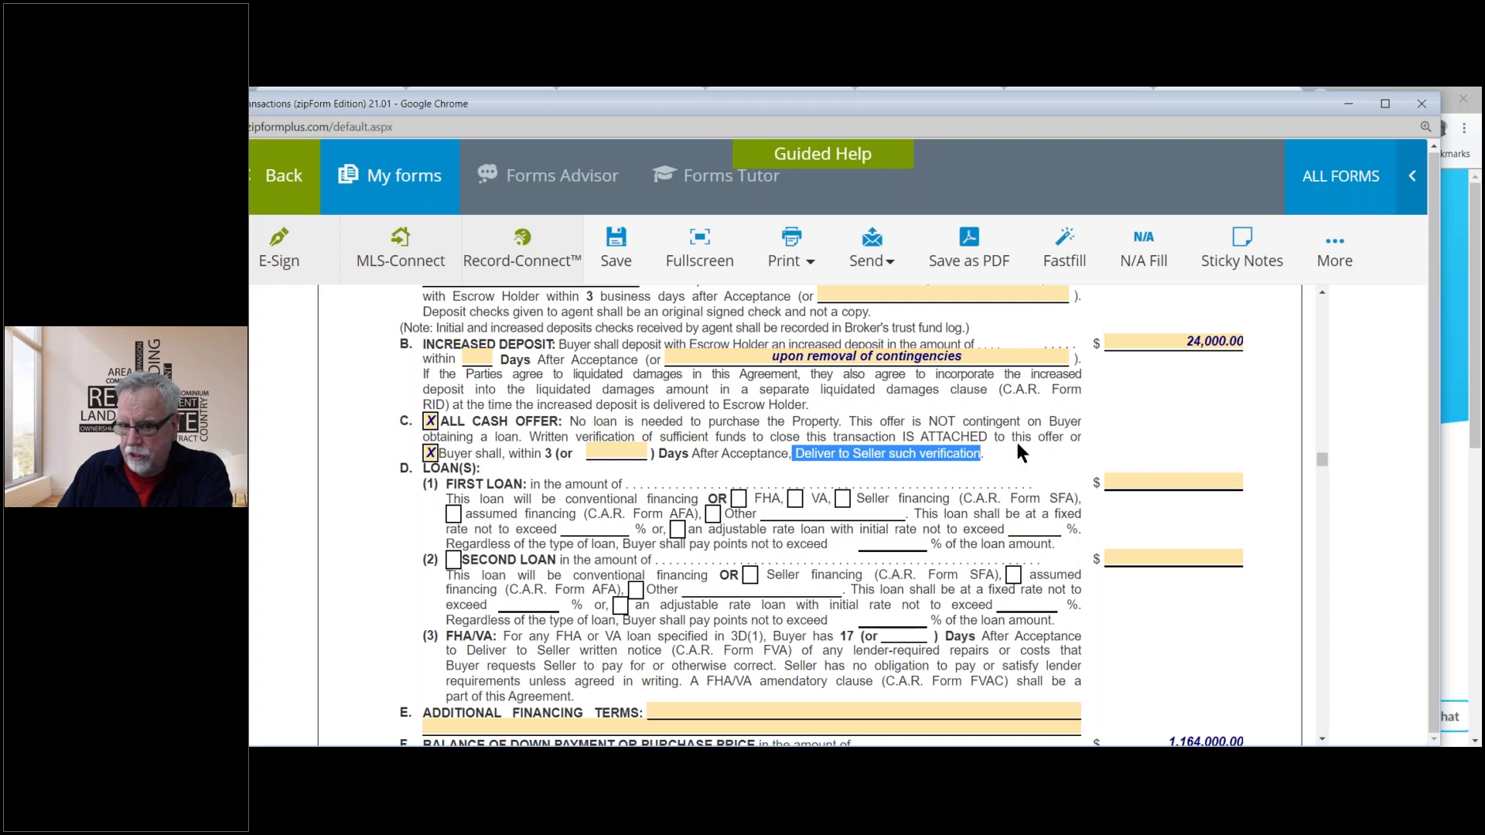
pyautogui.click(950, 438)
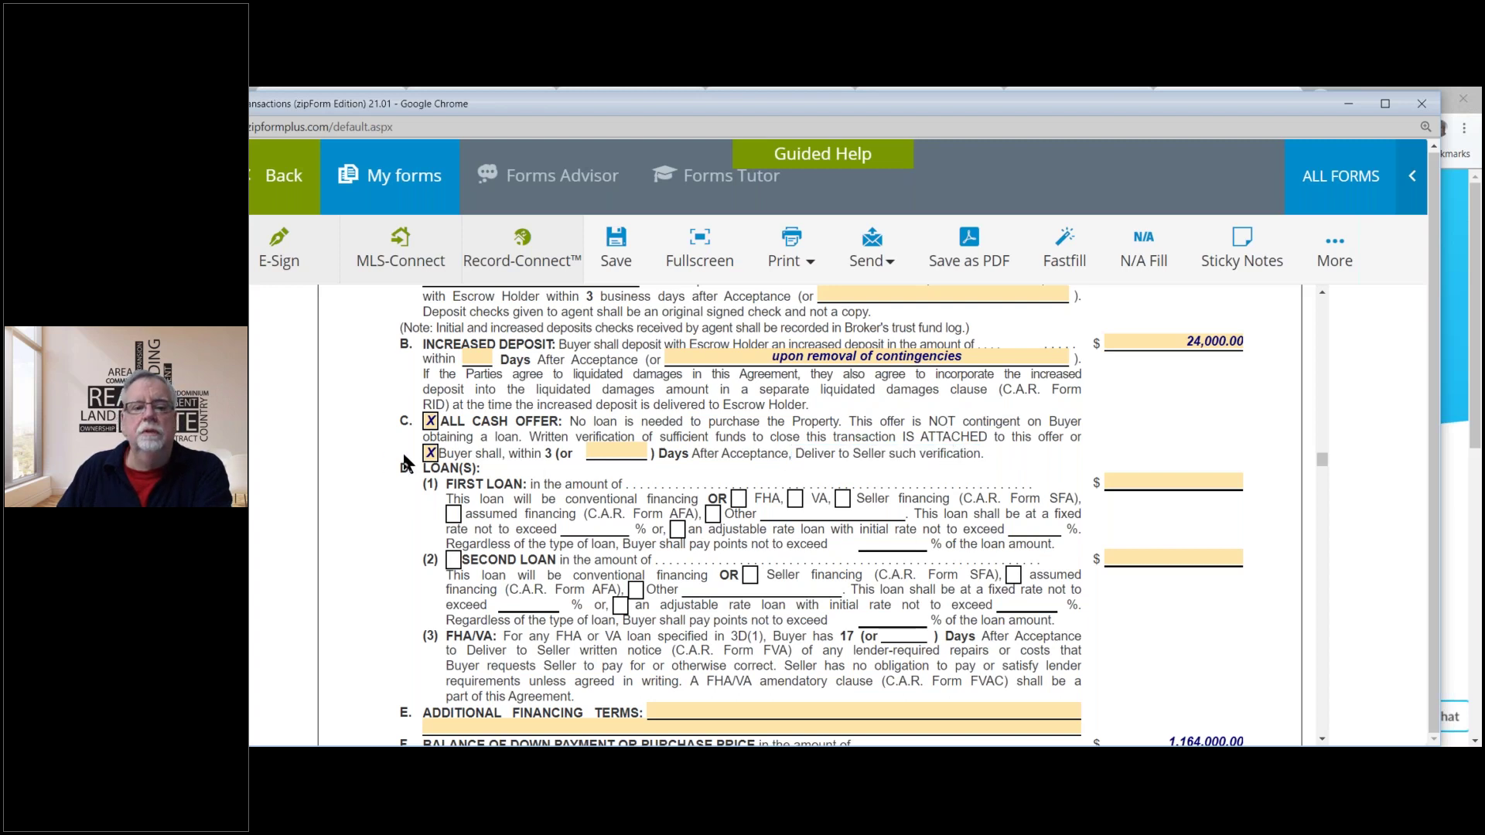
pyautogui.click(429, 453)
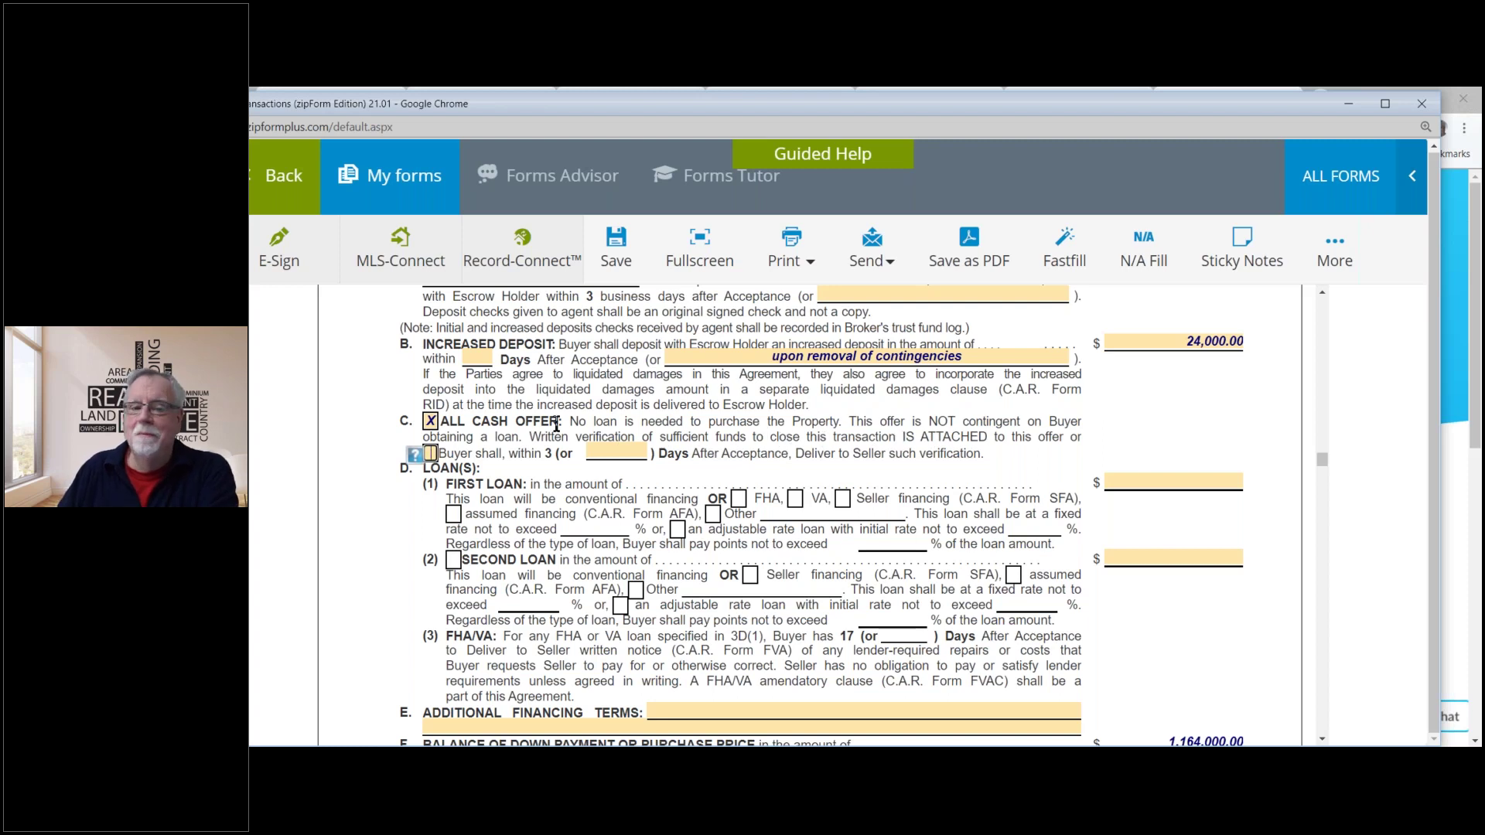
# Review the paragraph 3C wording on verification of sufficient funds being attached to the offer, and save the form.
pyautogui.moveTo(576, 437); pyautogui.dragTo(603, 438)
pyautogui.moveTo(783, 445); pyautogui.dragTo(1059, 435)
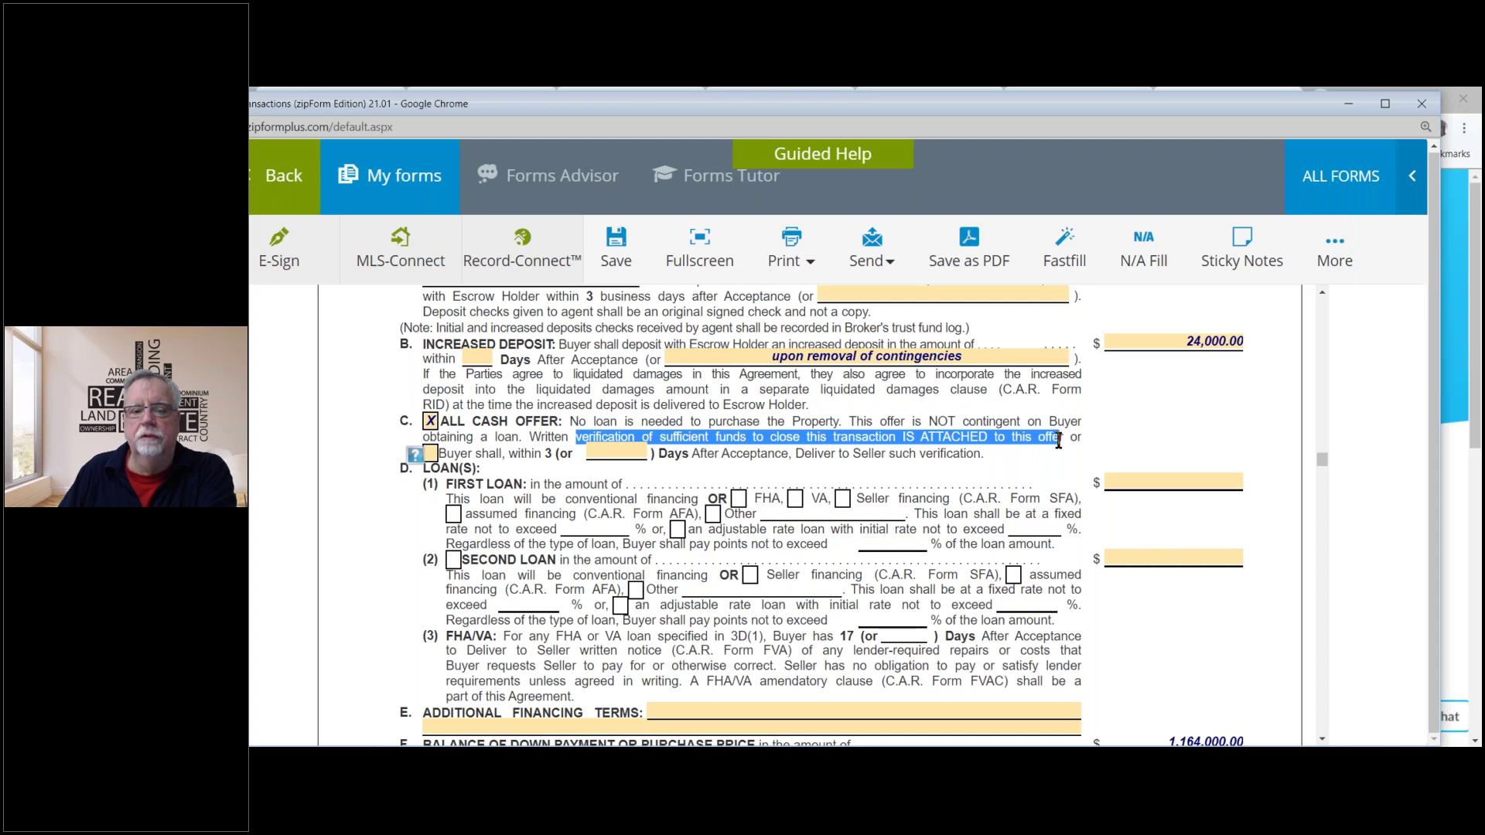
pyautogui.click(680, 480)
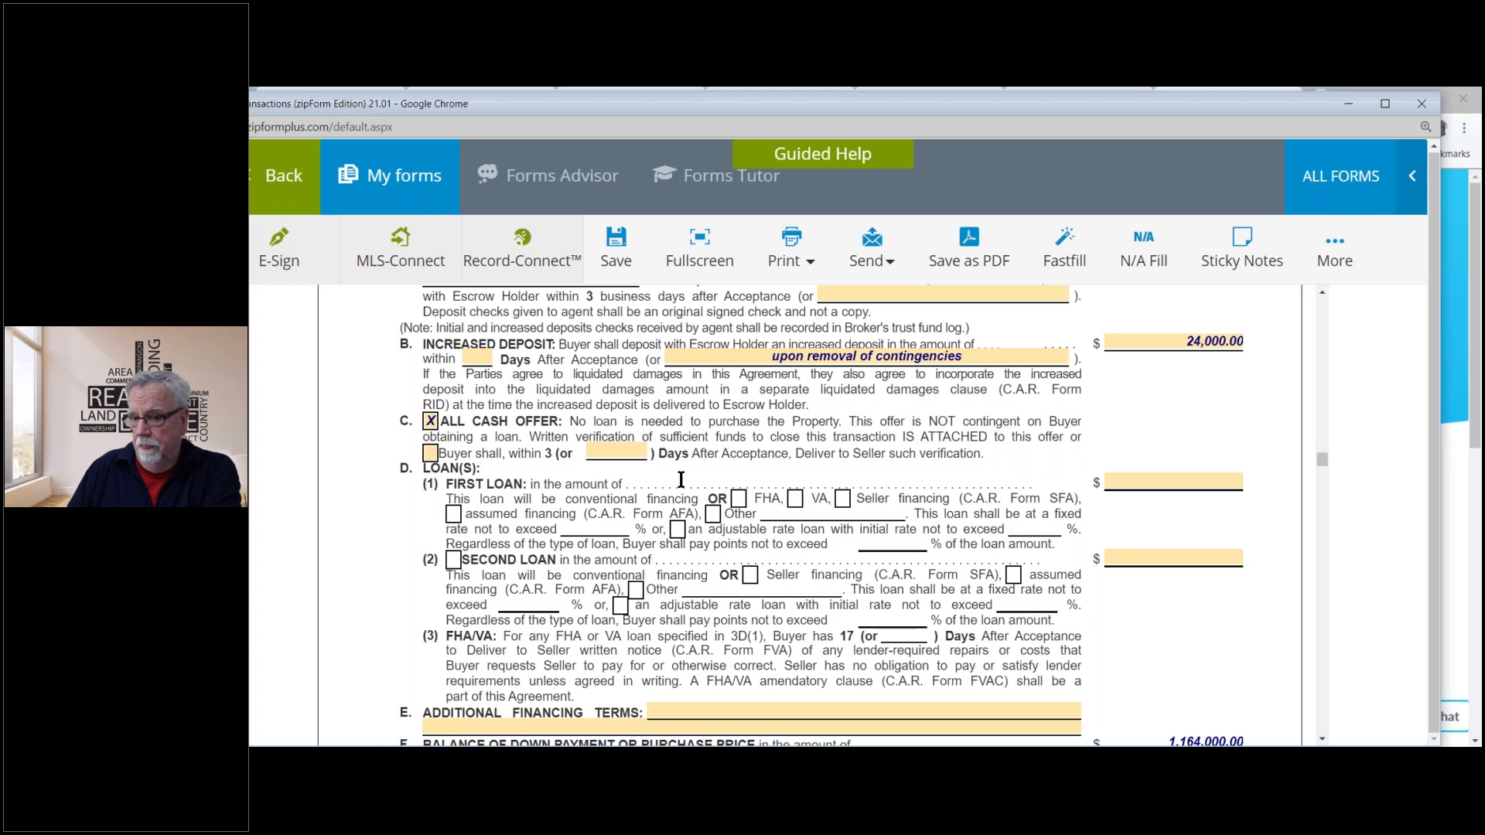
pyautogui.hotkey('ctrl', 's')
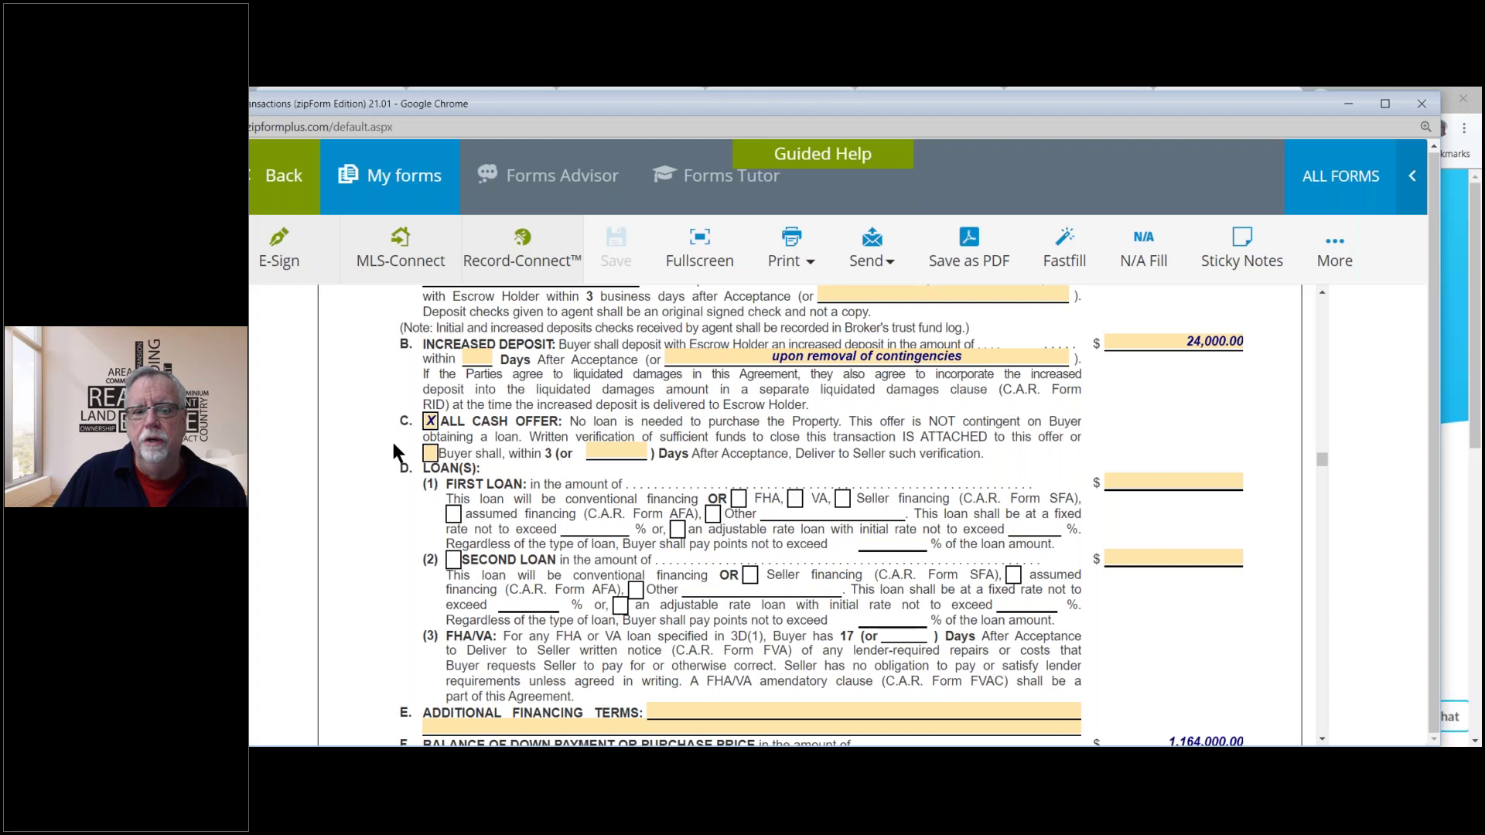
# Clear the all cash offer mark in paragraph 3C to make the loan fields in paragraph 3D available again.
pyautogui.click(430, 422)
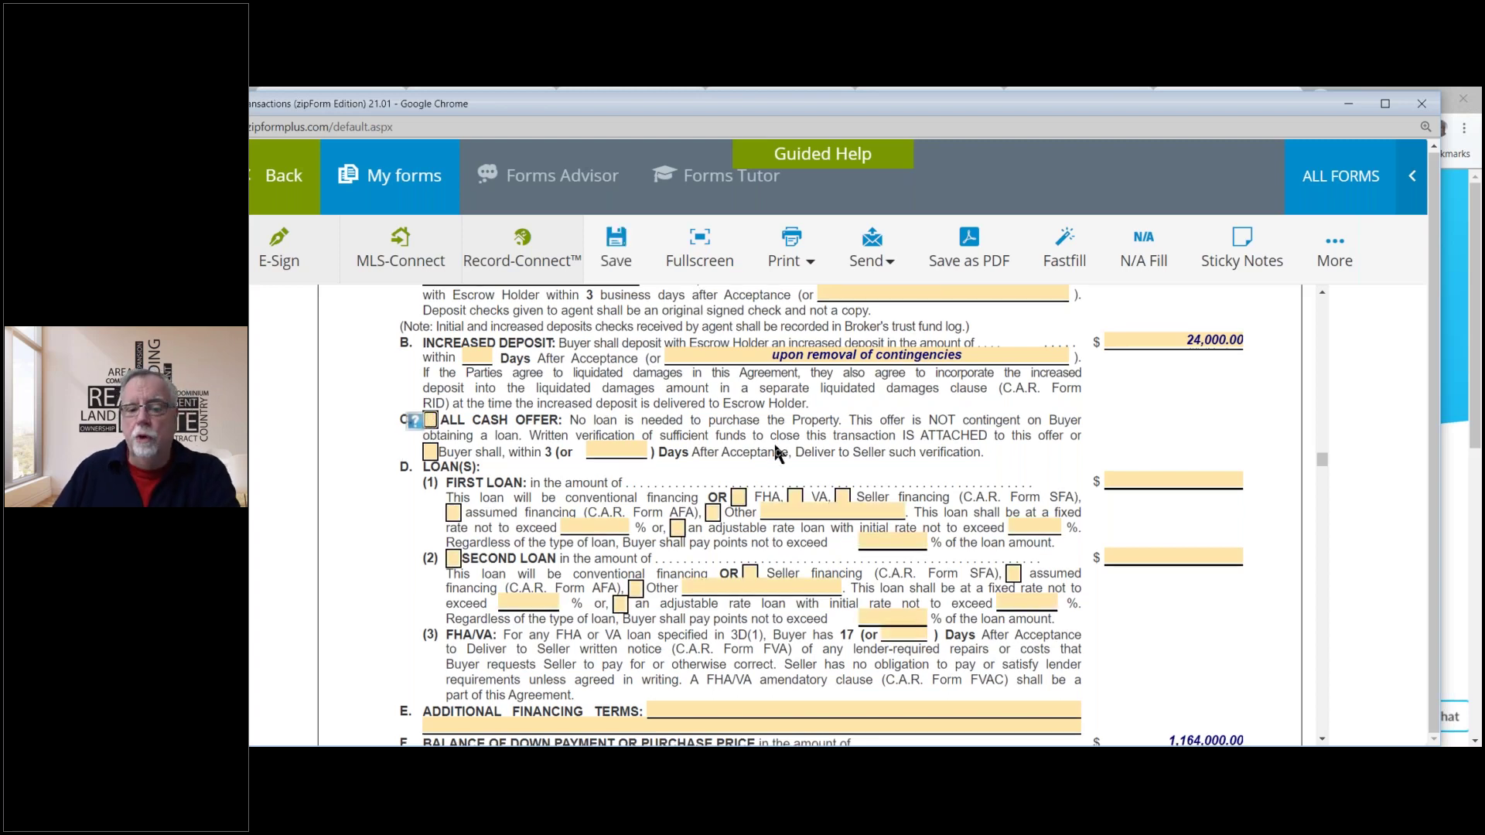
pyautogui.scroll(-1, 772, 439)
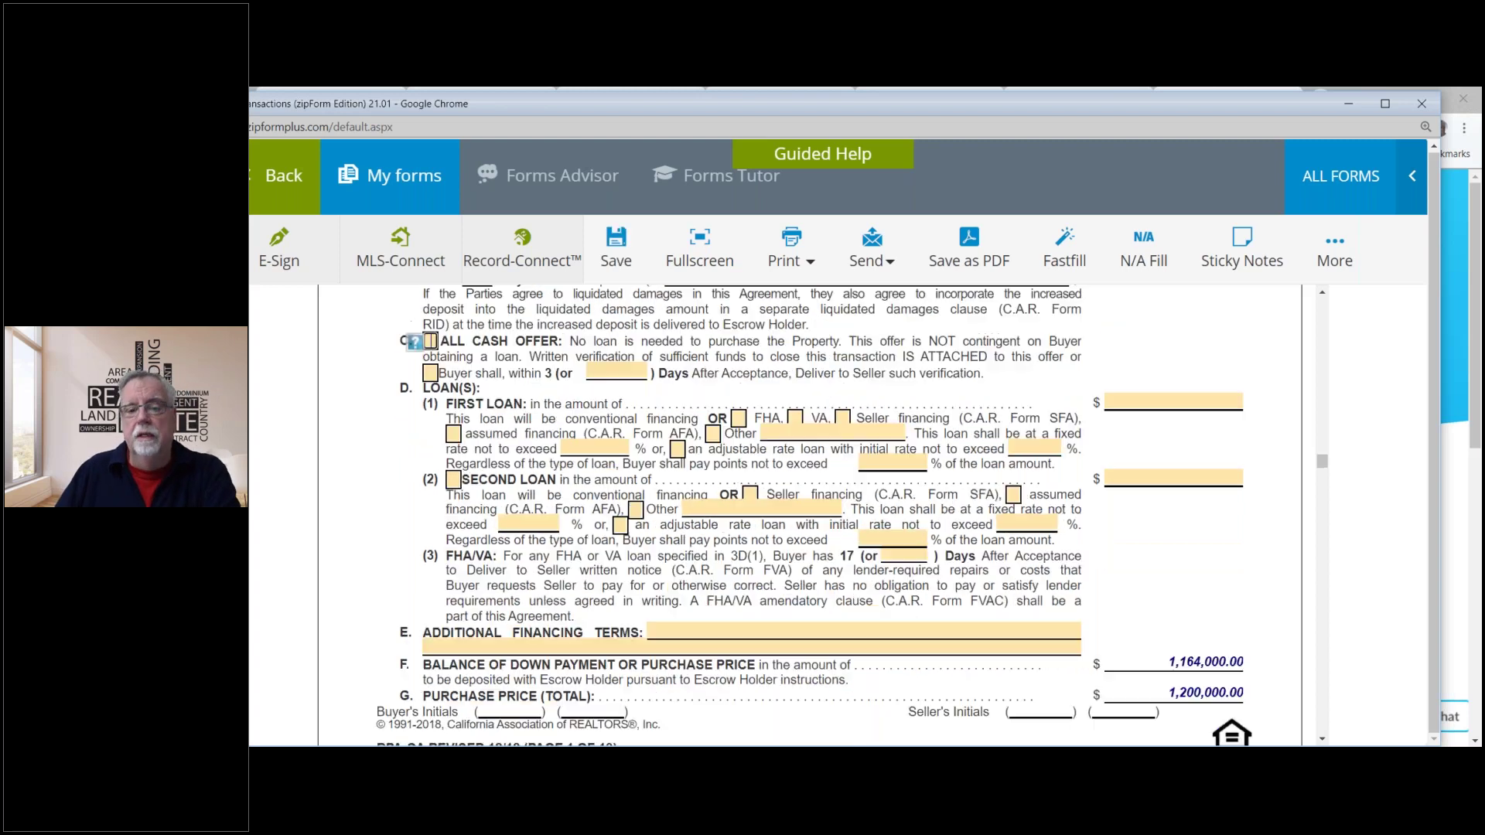
# Calculate 80% of the 1,200,000 purchase price with the calculator for the loan amount in paragraph 3D.
pyautogui.click(1156, 400)
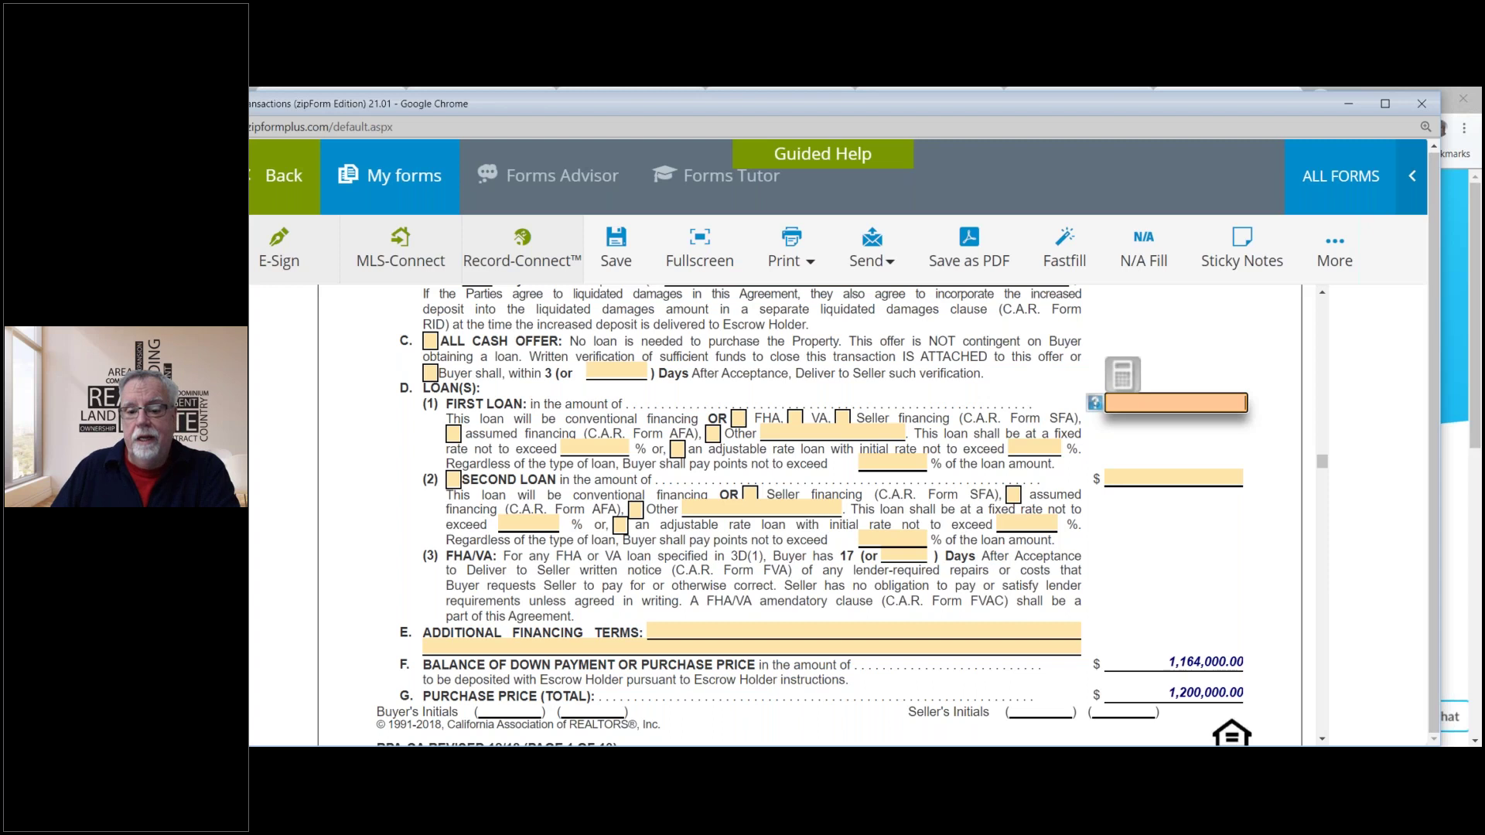
pyautogui.click(1123, 375)
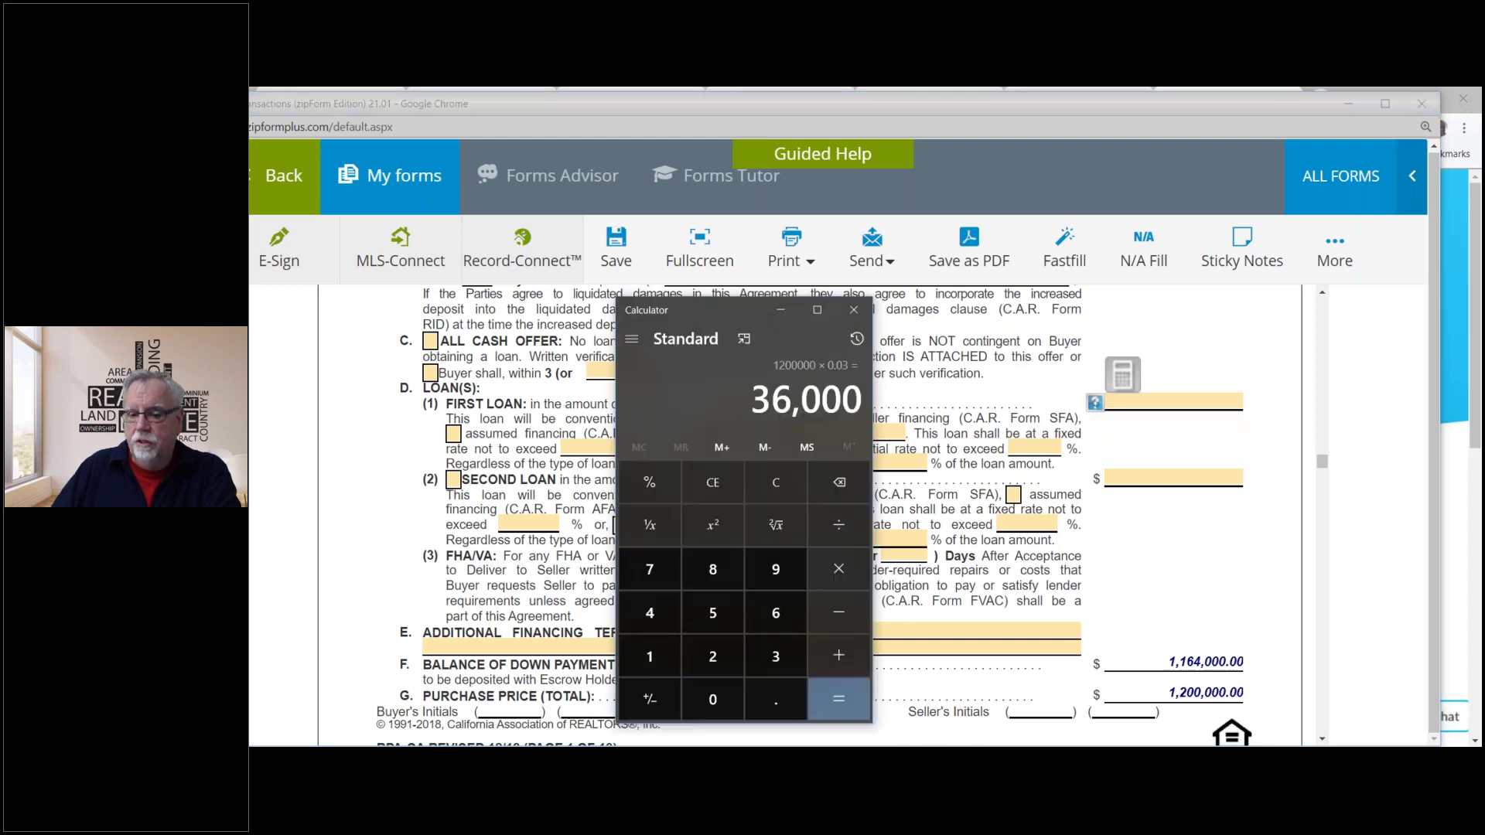
pyautogui.write('1,200,')
pyautogui.write('000')
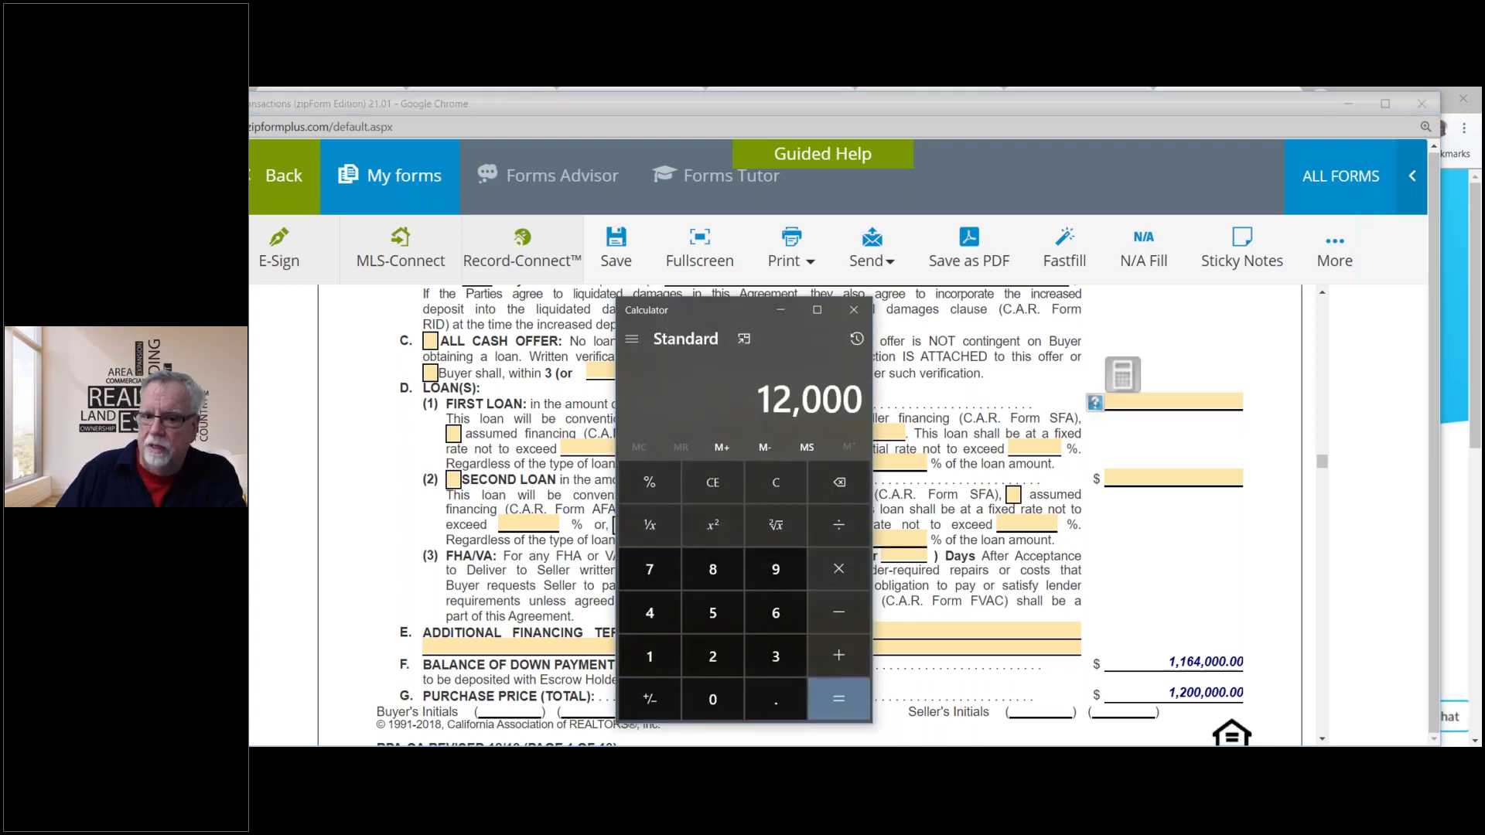
pyautogui.press('*')
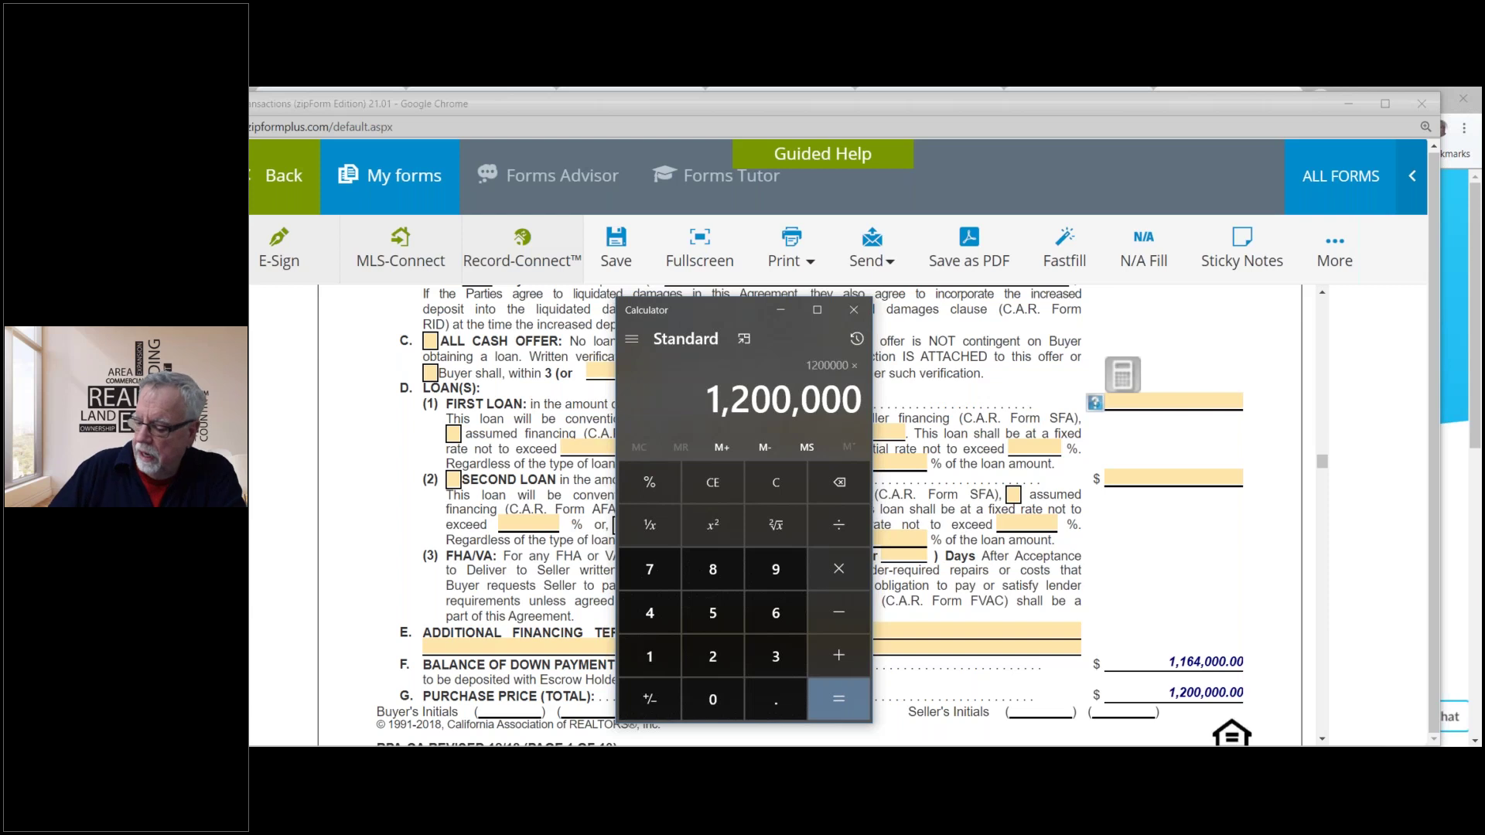
pyautogui.write('0.8')
pyautogui.press('Return')
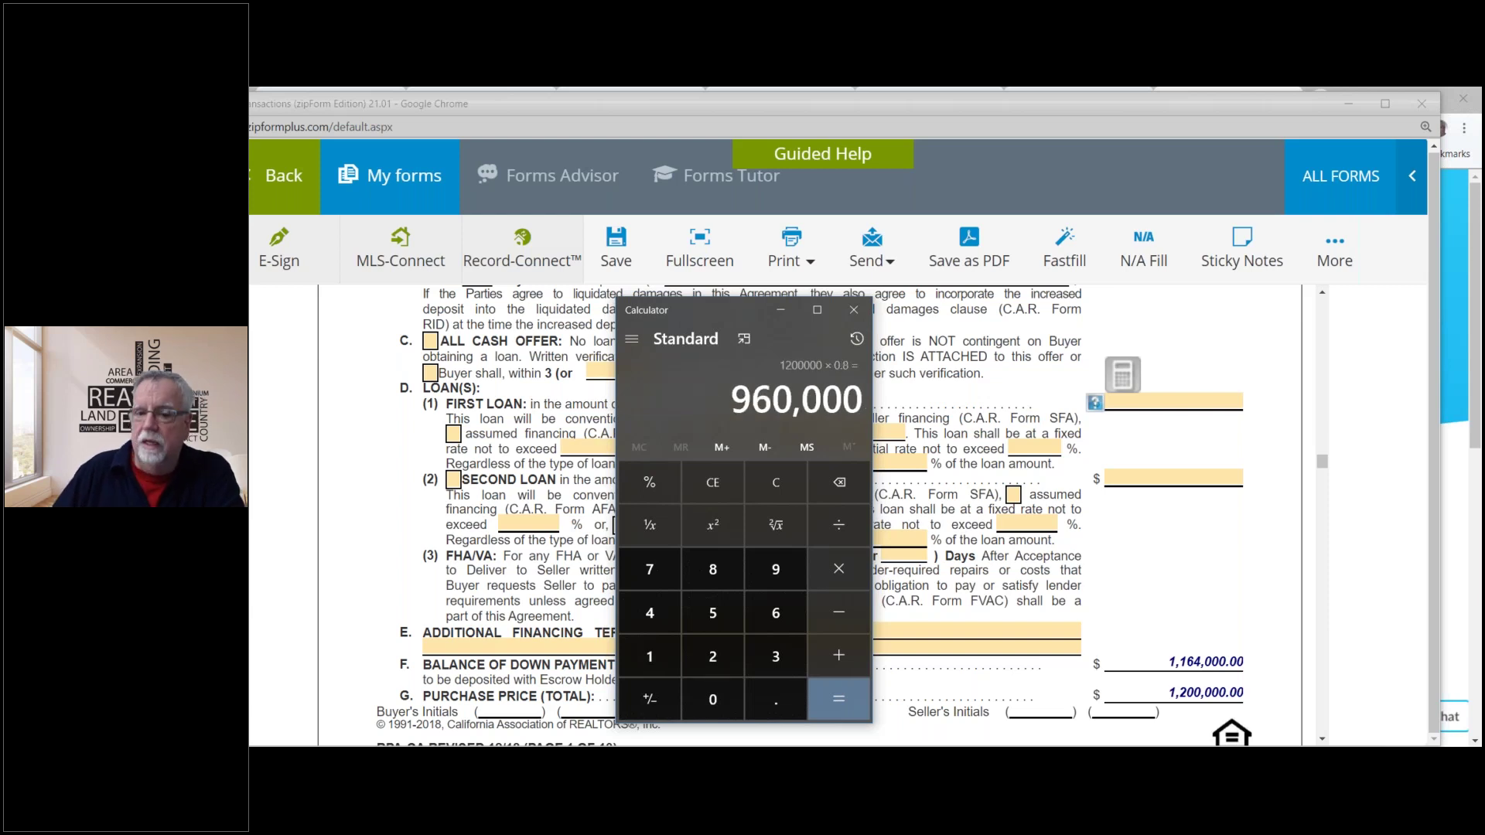
# Enter 960,000 as the second loan amount in paragraph 3D(2).
pyautogui.click(1141, 479)
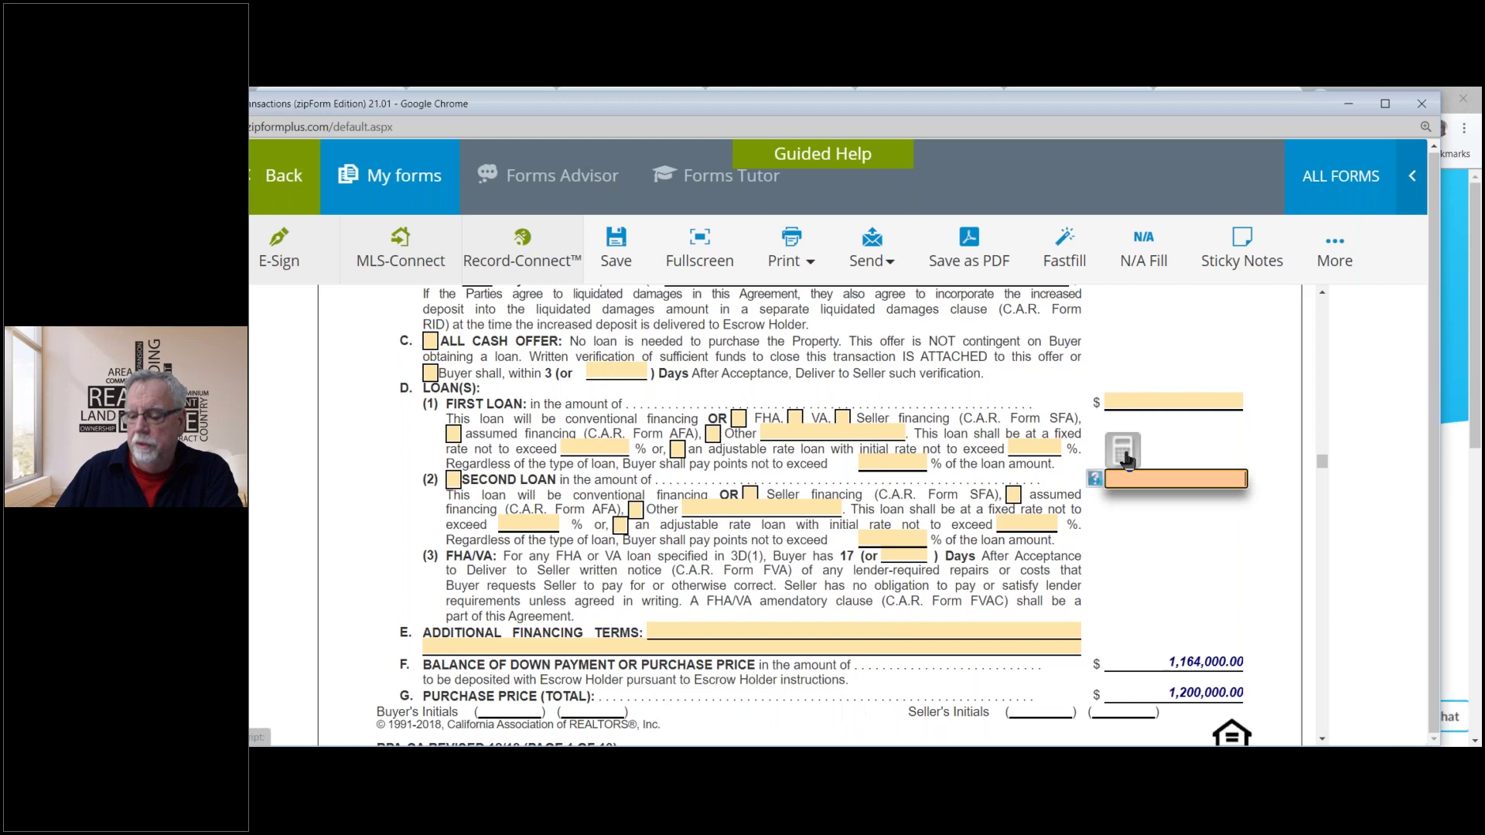
pyautogui.write('960000')
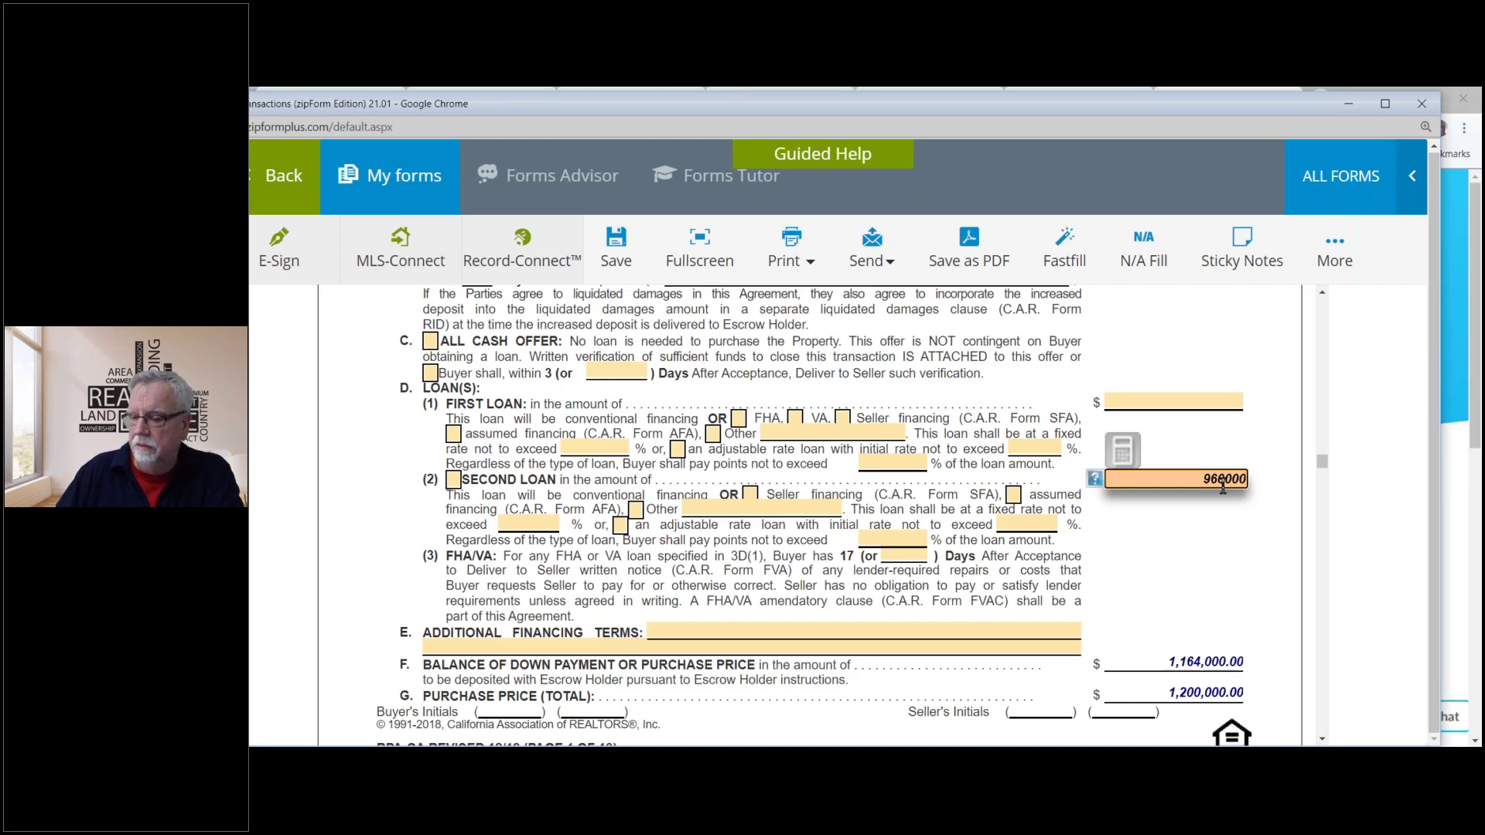
pyautogui.press('Tab')
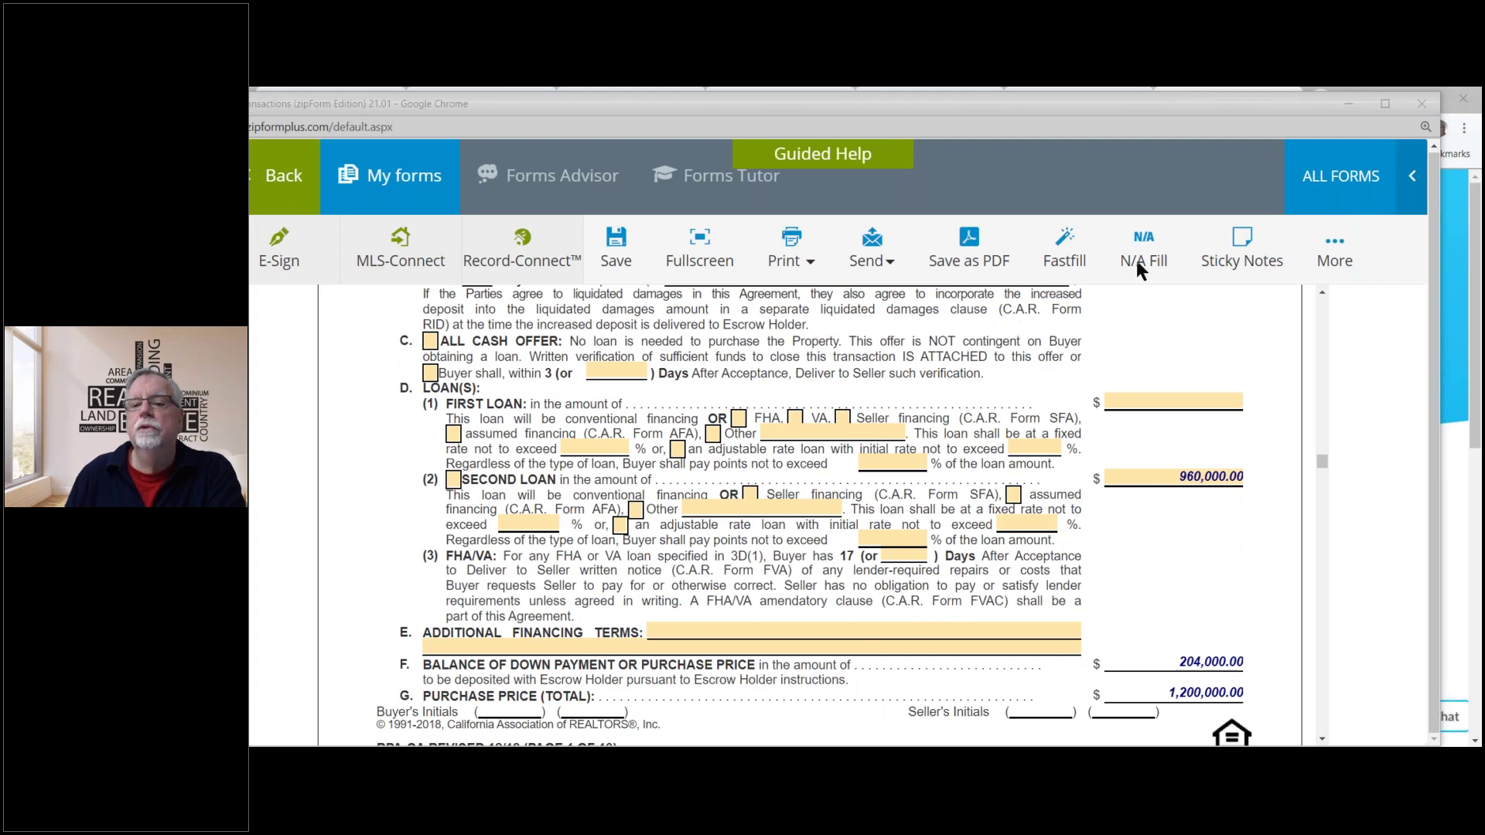
# Move the 960,000 amount from the second loan field to the first loan field in paragraph 3D(1).
pyautogui.click(1170, 477)
pyautogui.hotkey('ctrl', 'c')
pyautogui.press('Delete')
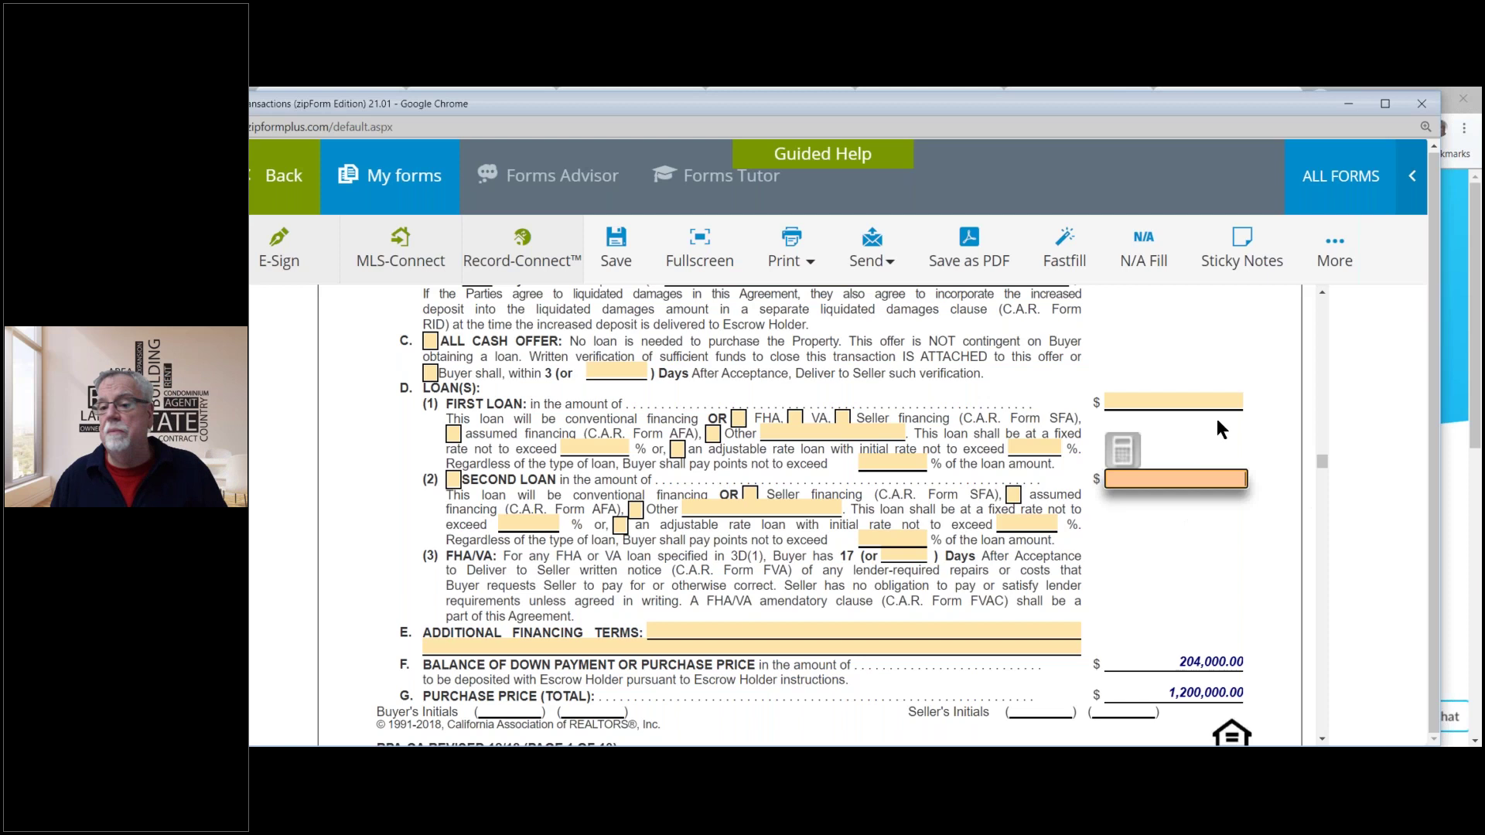
pyautogui.click(1175, 403)
pyautogui.hotkey('ctrl', 'v')
pyautogui.click(1179, 442)
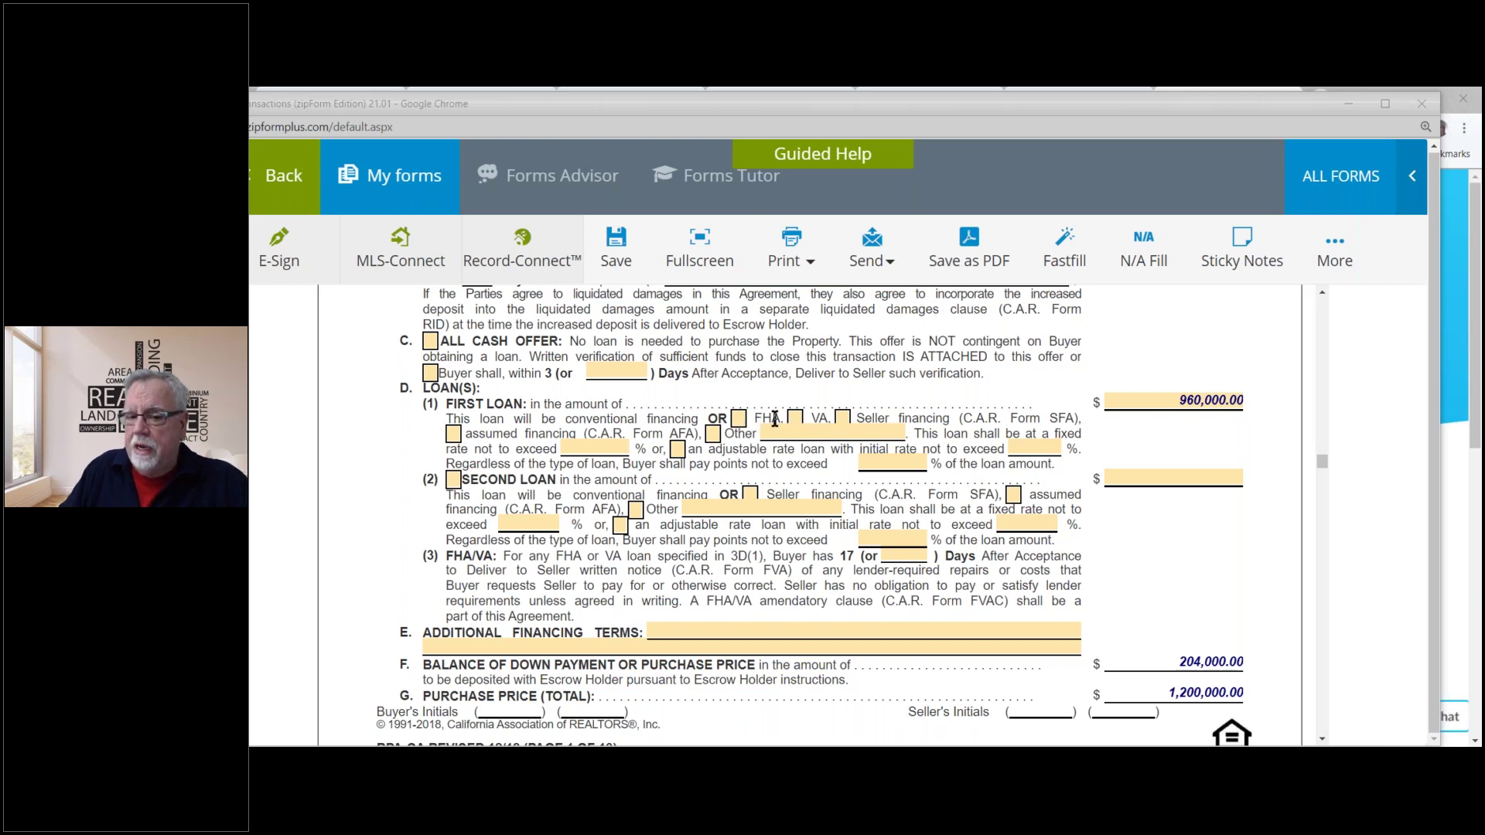
# Mark the first loan in paragraph 3D(1) as FHA financing and clear the mark again.
pyautogui.click(738, 419)
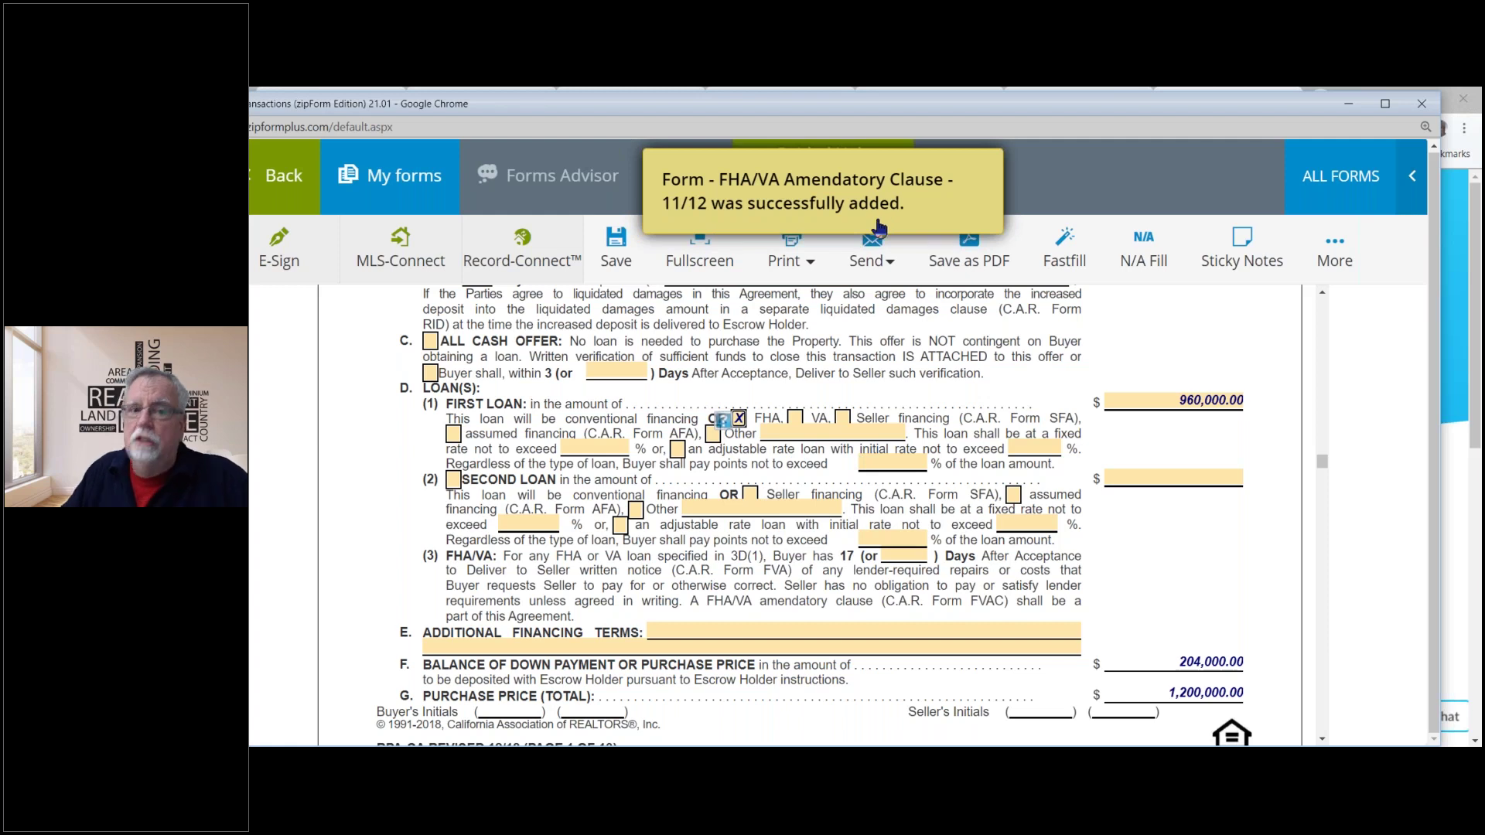
pyautogui.click(738, 419)
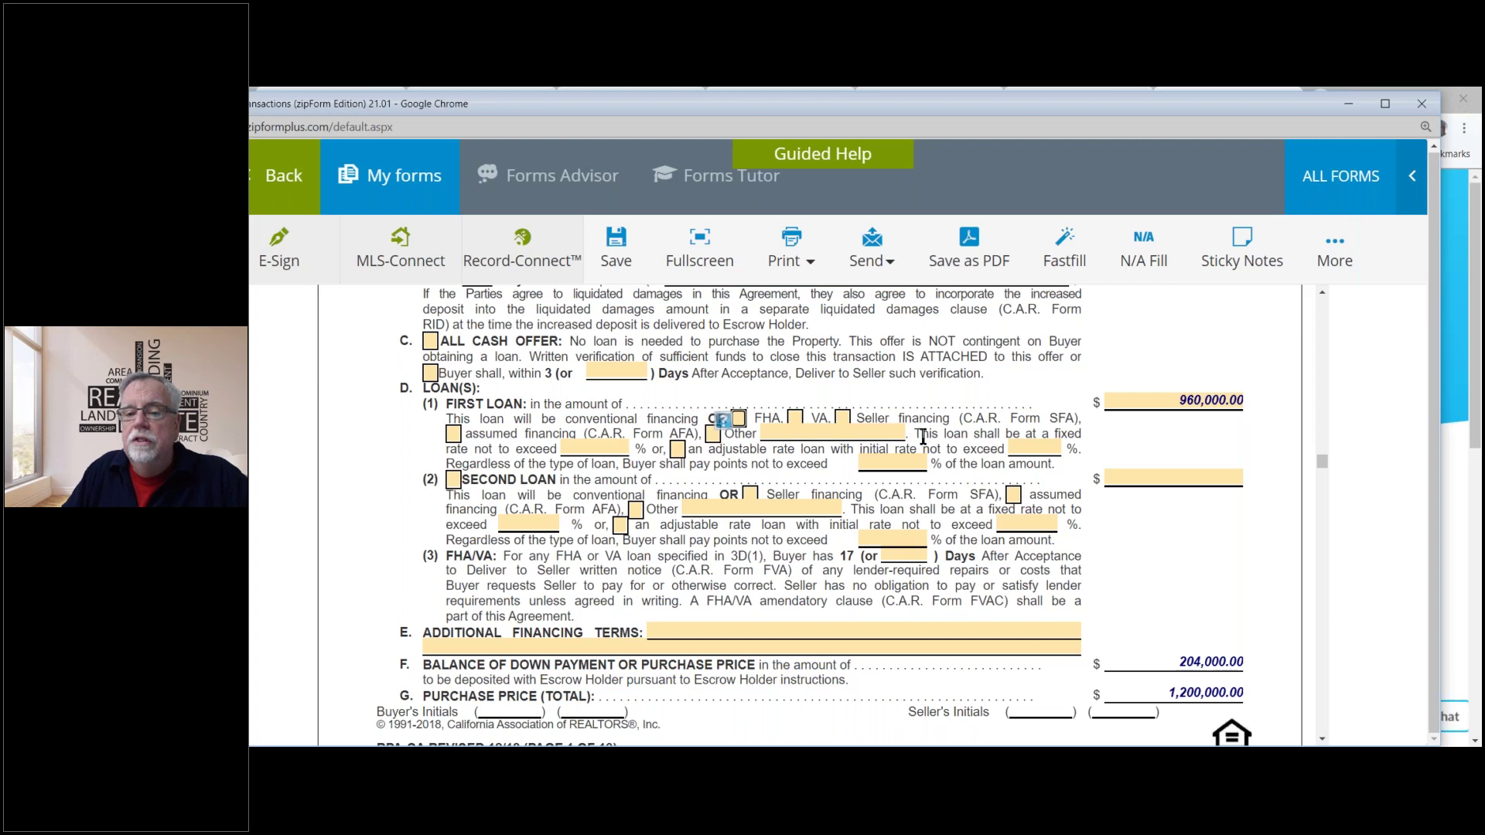
# Set the first loan's maximum fixed rate in paragraph 3D(1) to 3.00%.
pyautogui.moveTo(919, 435); pyautogui.dragTo(588, 447)
pyautogui.click(588, 448)
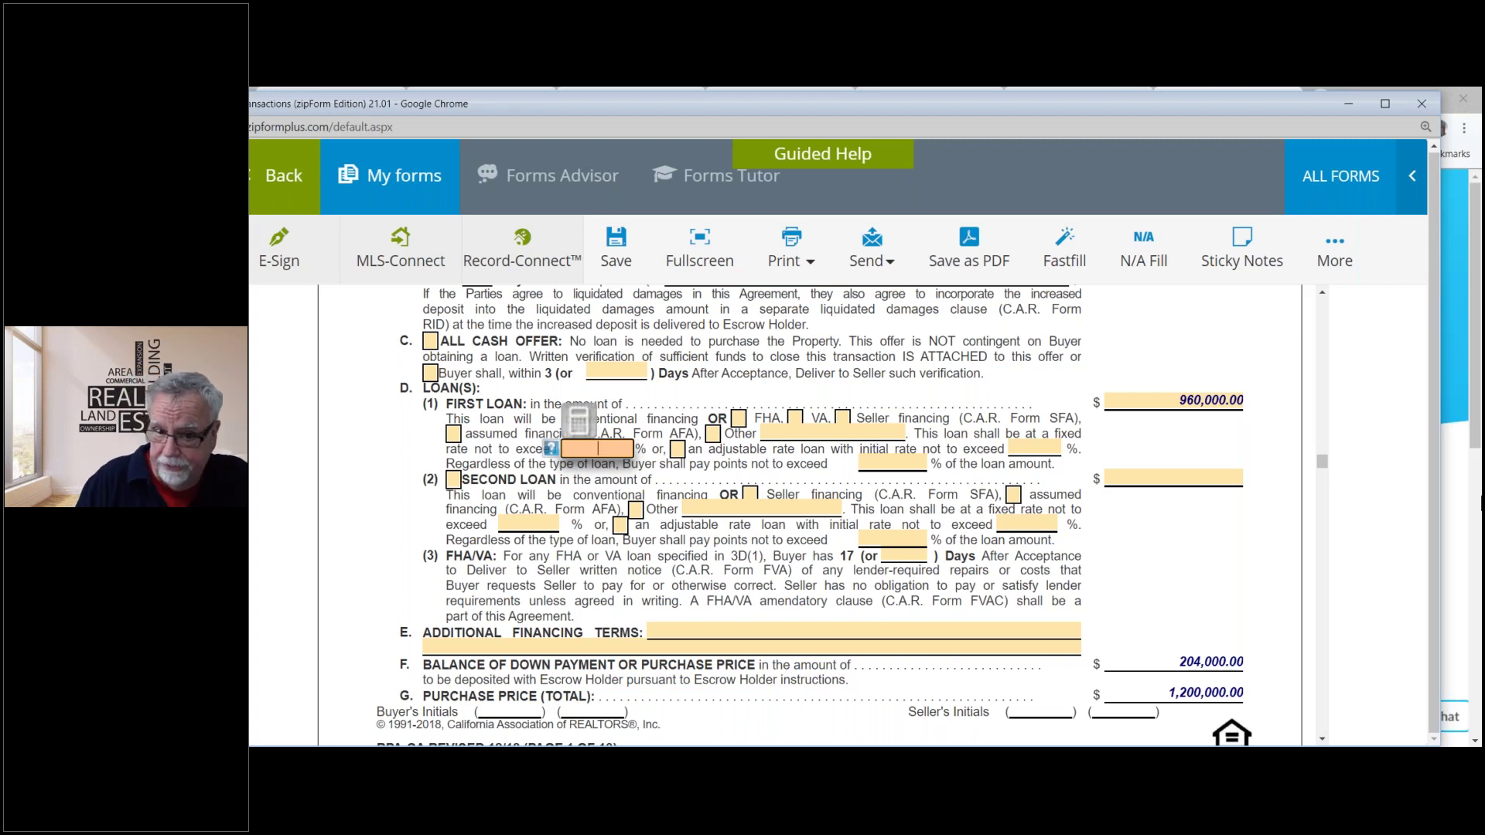
pyautogui.write('3')
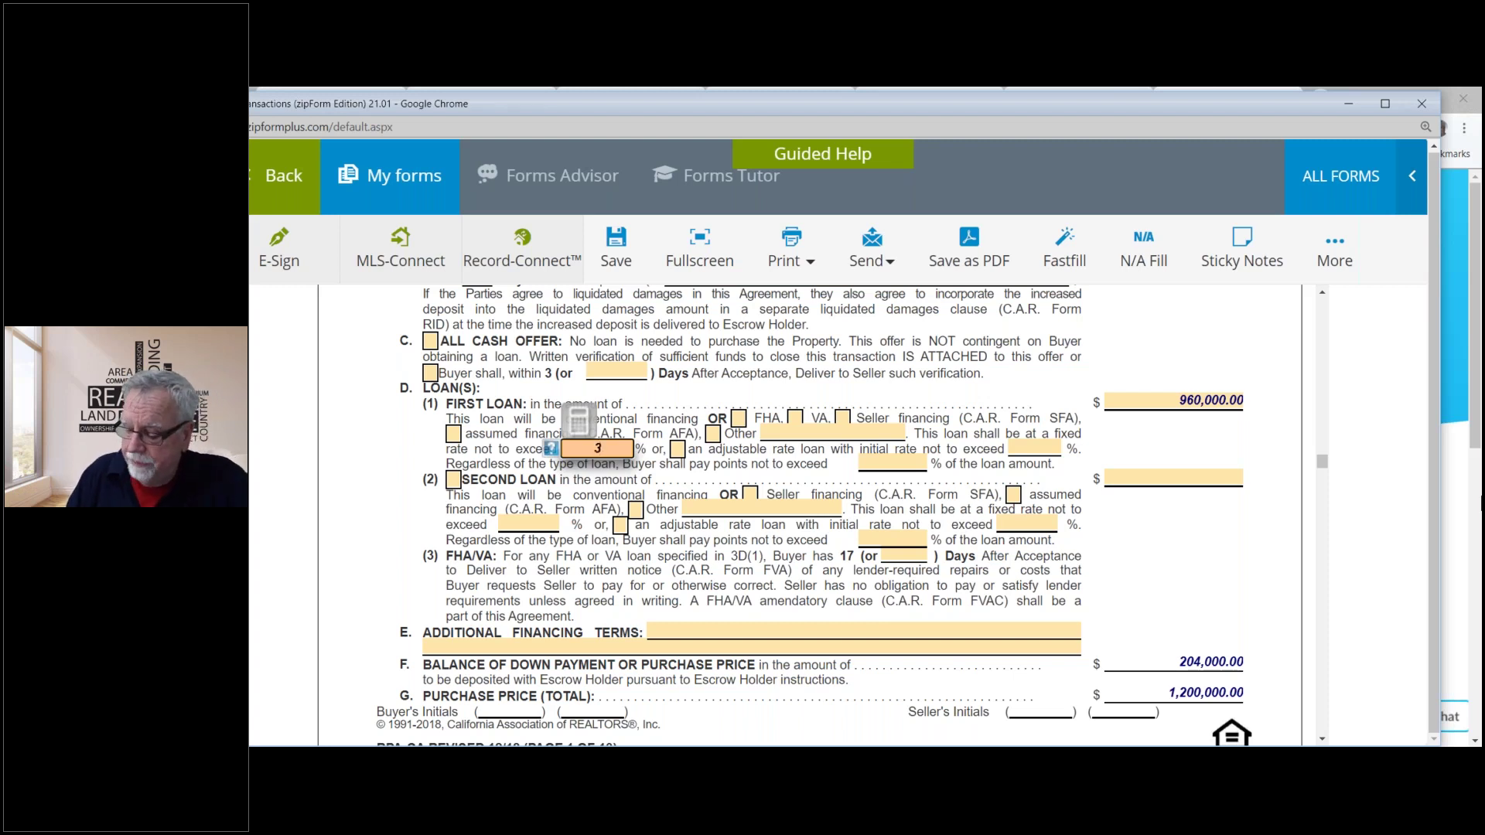
pyautogui.write('.00')
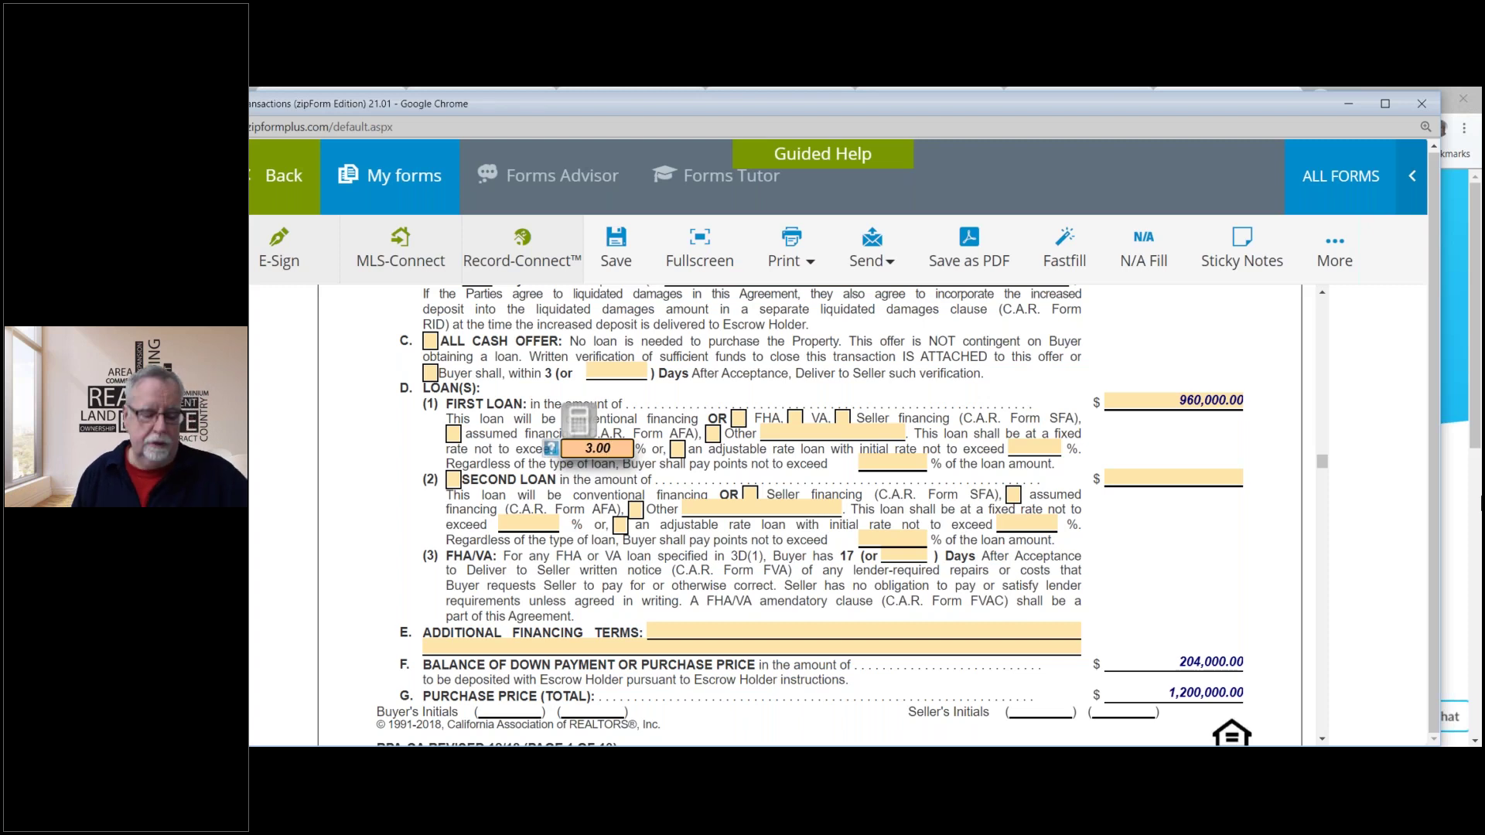
pyautogui.press('Tab')
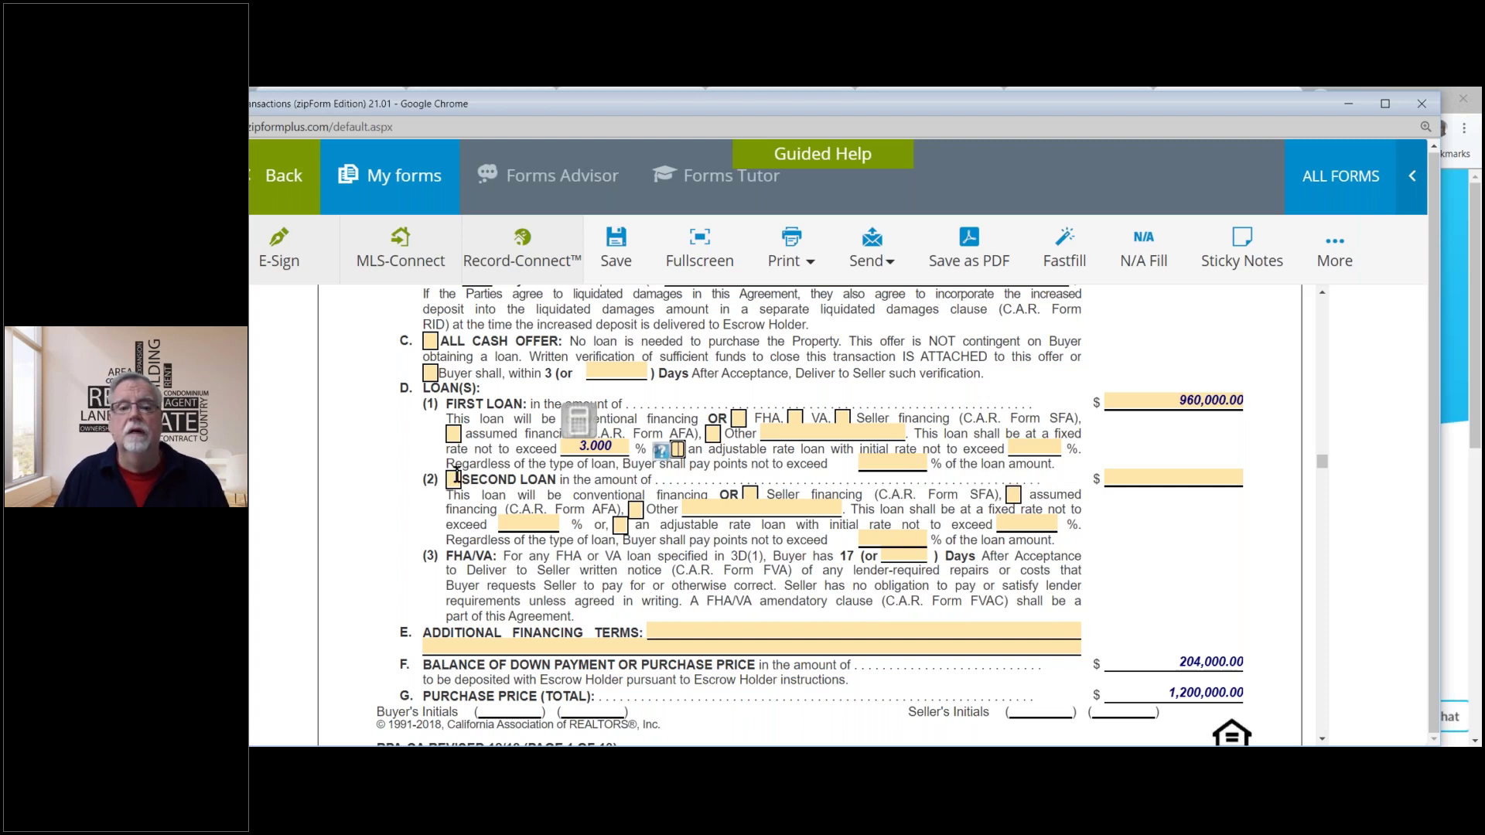
# Set the maximum points for the first loan in paragraph 3D(1) to 2% and clear the value again.
pyautogui.click(904, 466)
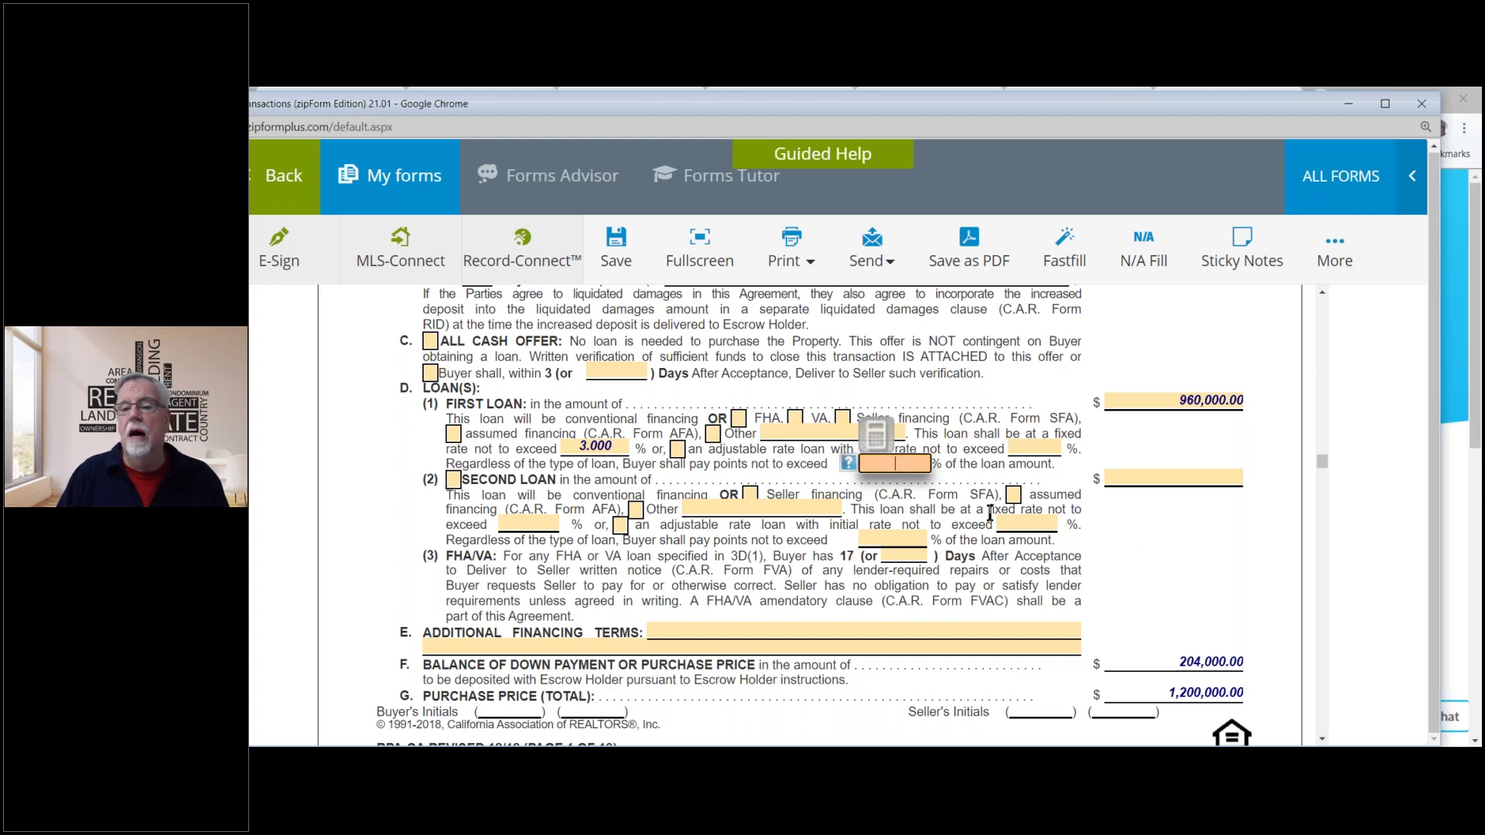
pyautogui.click(963, 475)
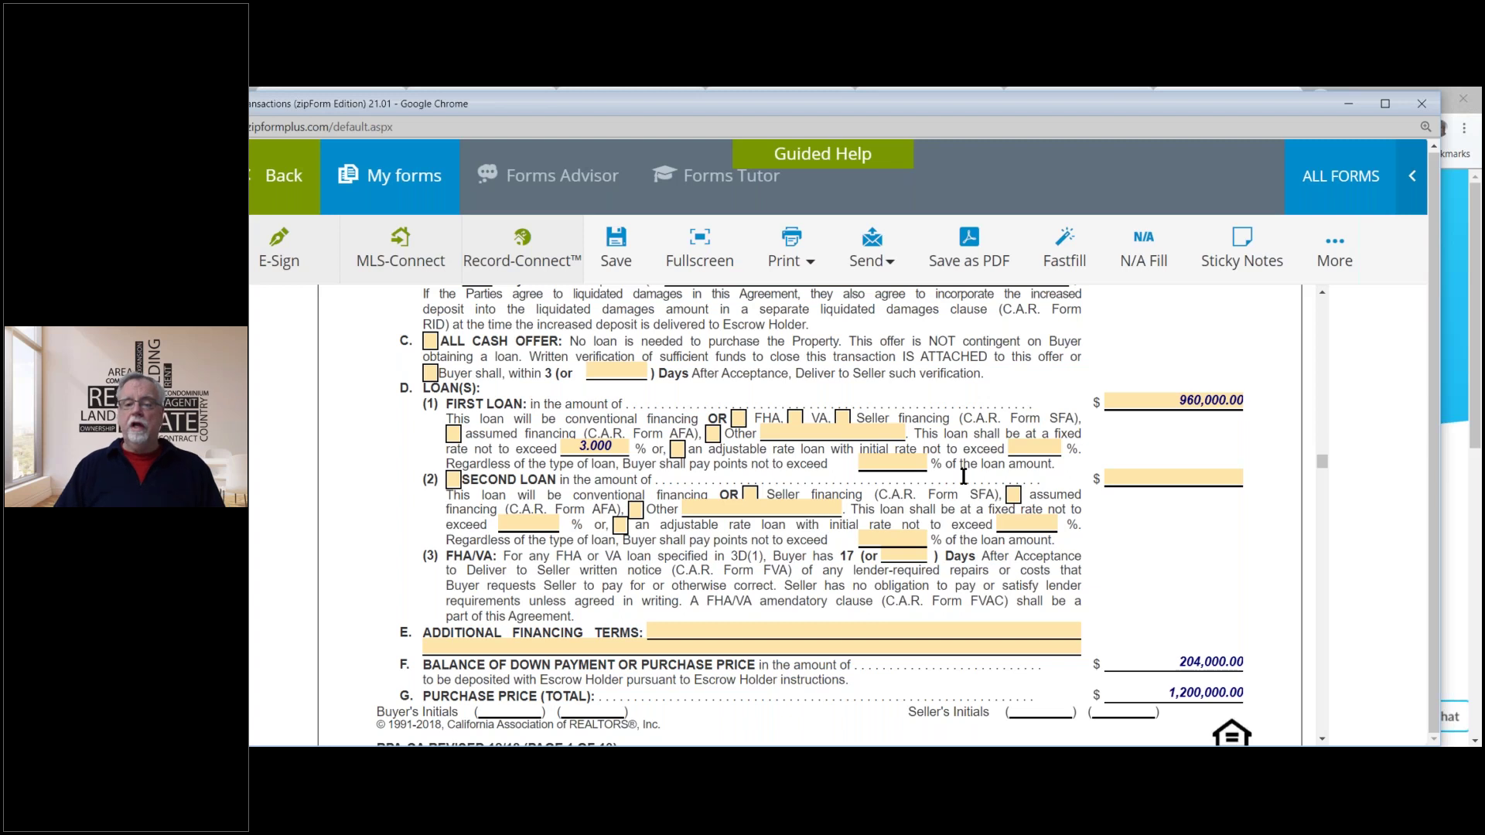
pyautogui.click(878, 464)
pyautogui.write('2')
pyautogui.press('Tab')
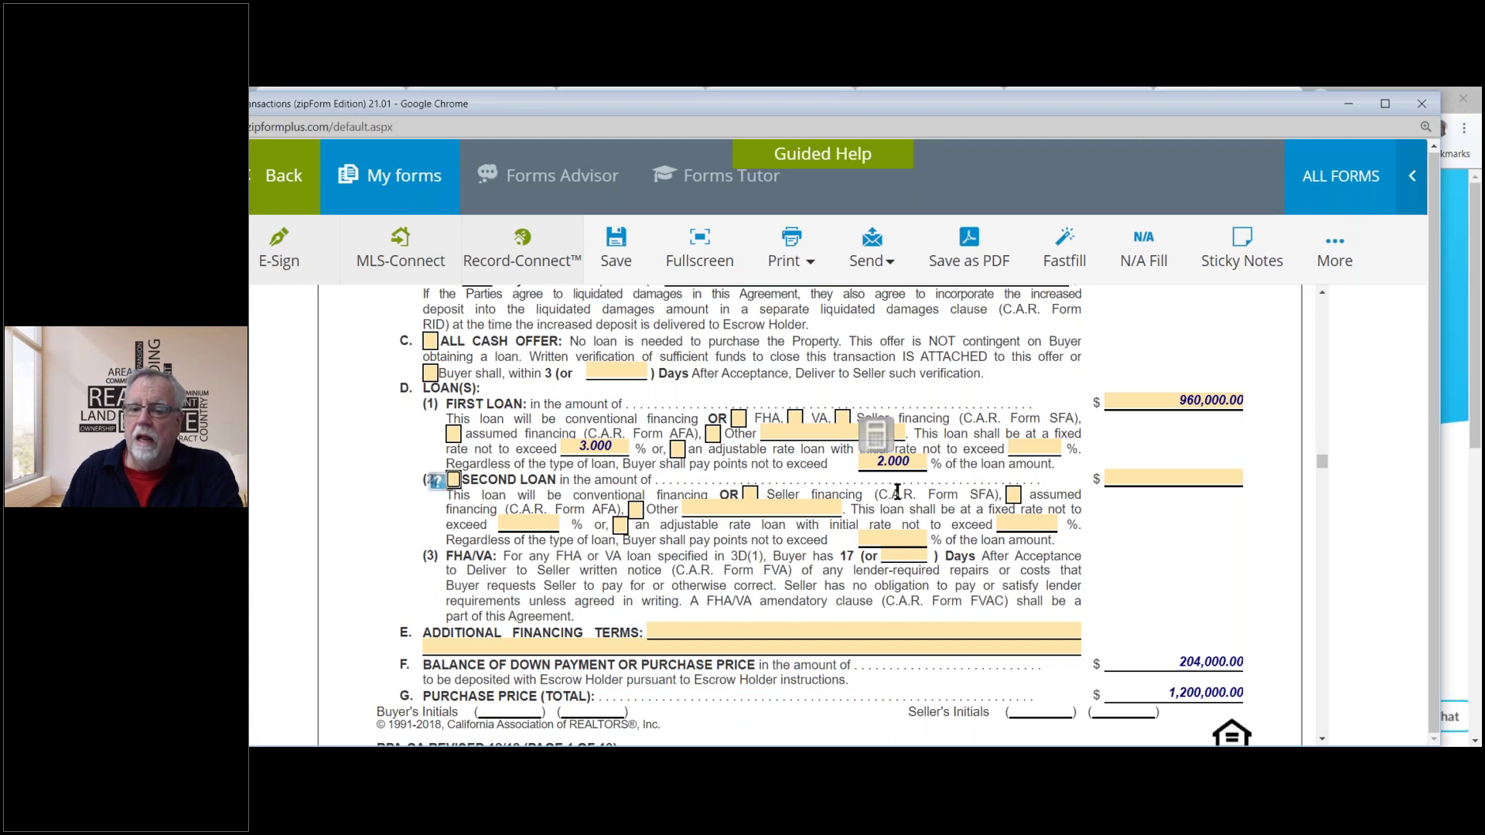
pyautogui.click(913, 465)
pyautogui.press('BackSpace')
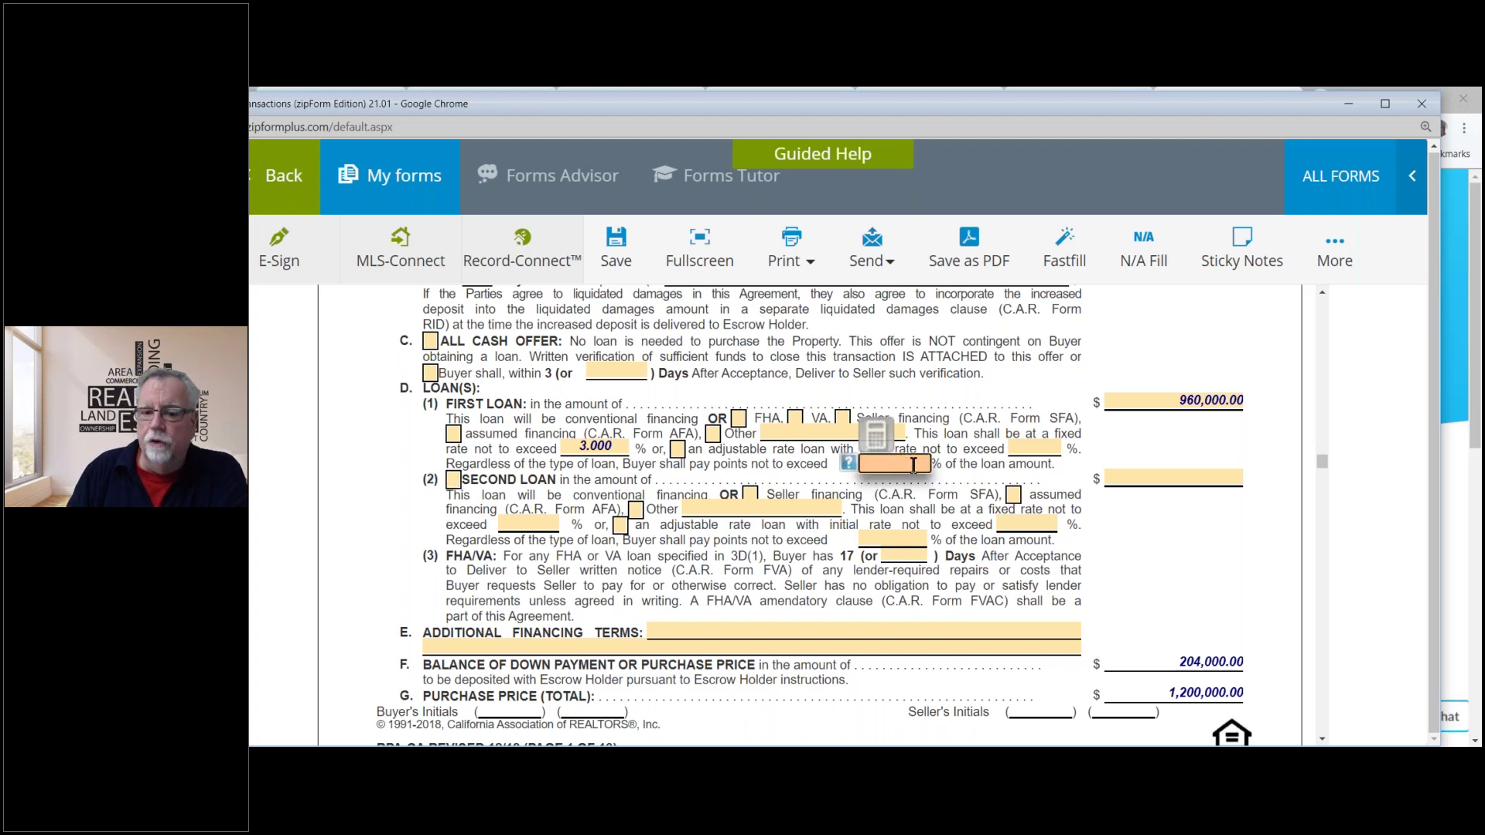
pyautogui.click(979, 479)
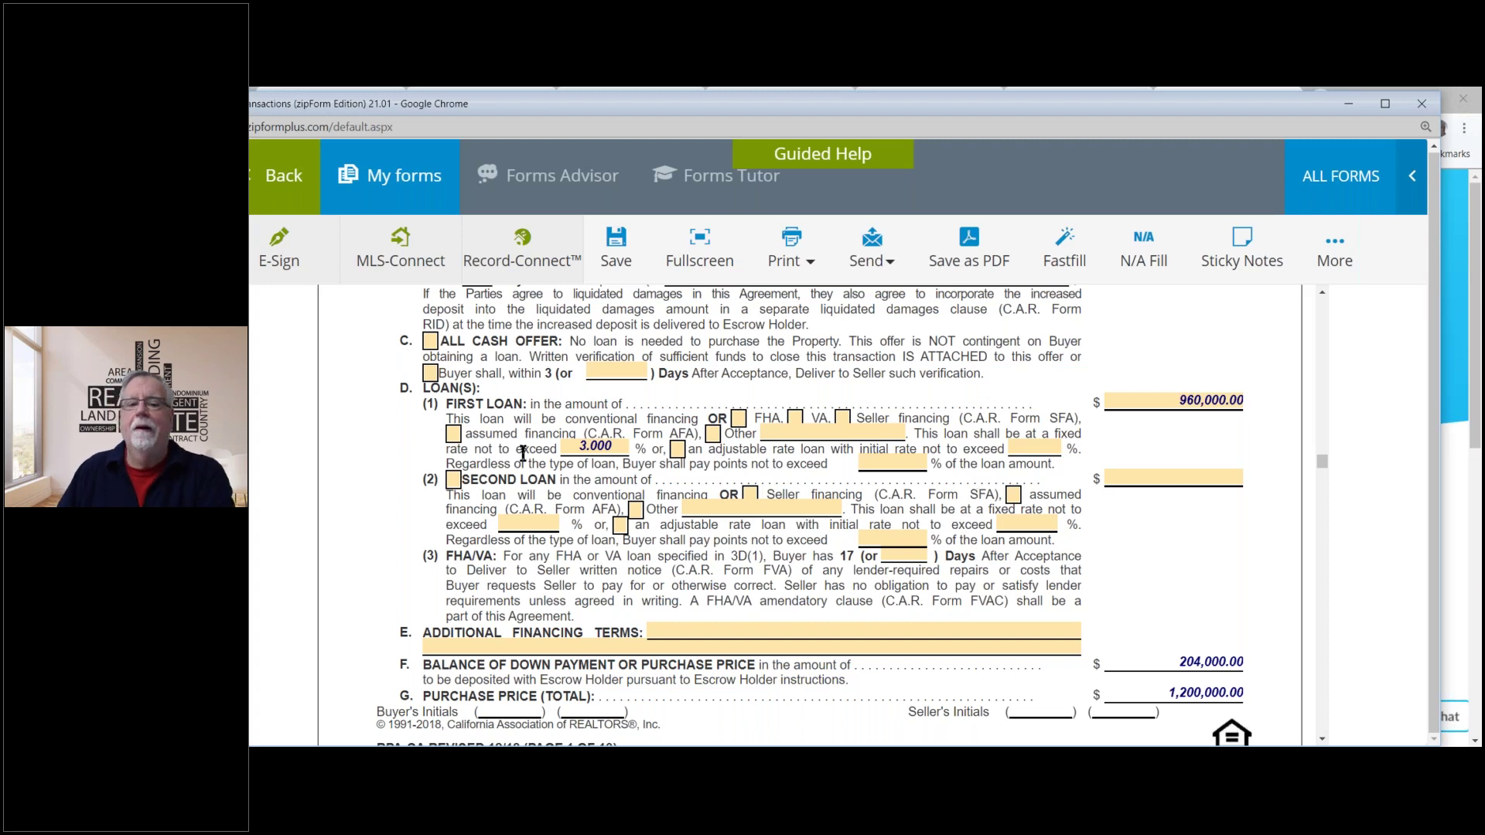
# Clear the first loan's maximum fixed rate in paragraph 3D(1) and save the form.
pyautogui.click(616, 446)
pyautogui.press('BackSpace')
pyautogui.click(976, 441)
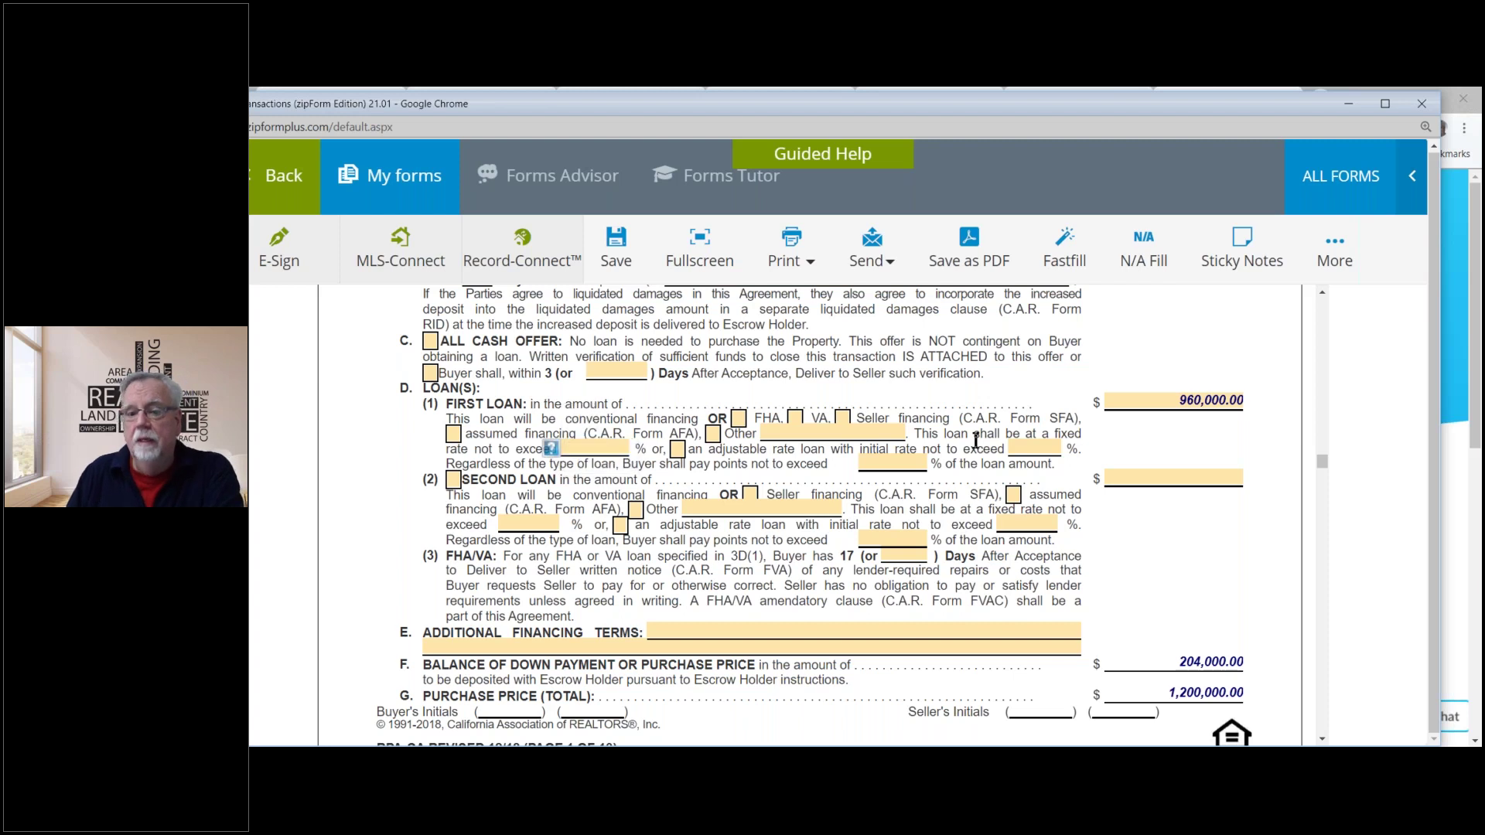
pyautogui.hotkey('ctrl', 's')
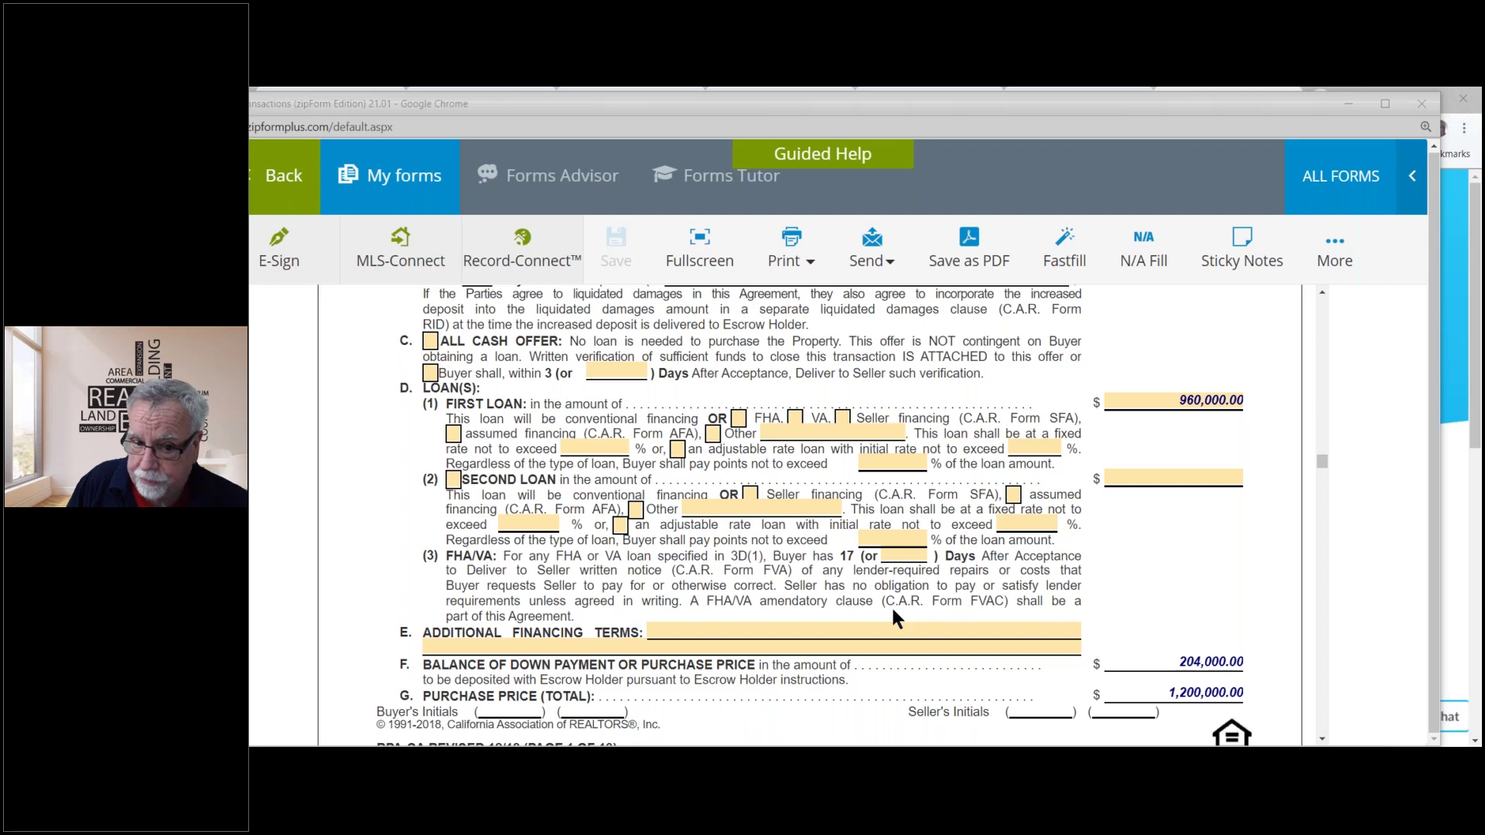
# Open the additional financing terms field in paragraph 3E and leave it blank.
pyautogui.scroll(-2, 817, 628)
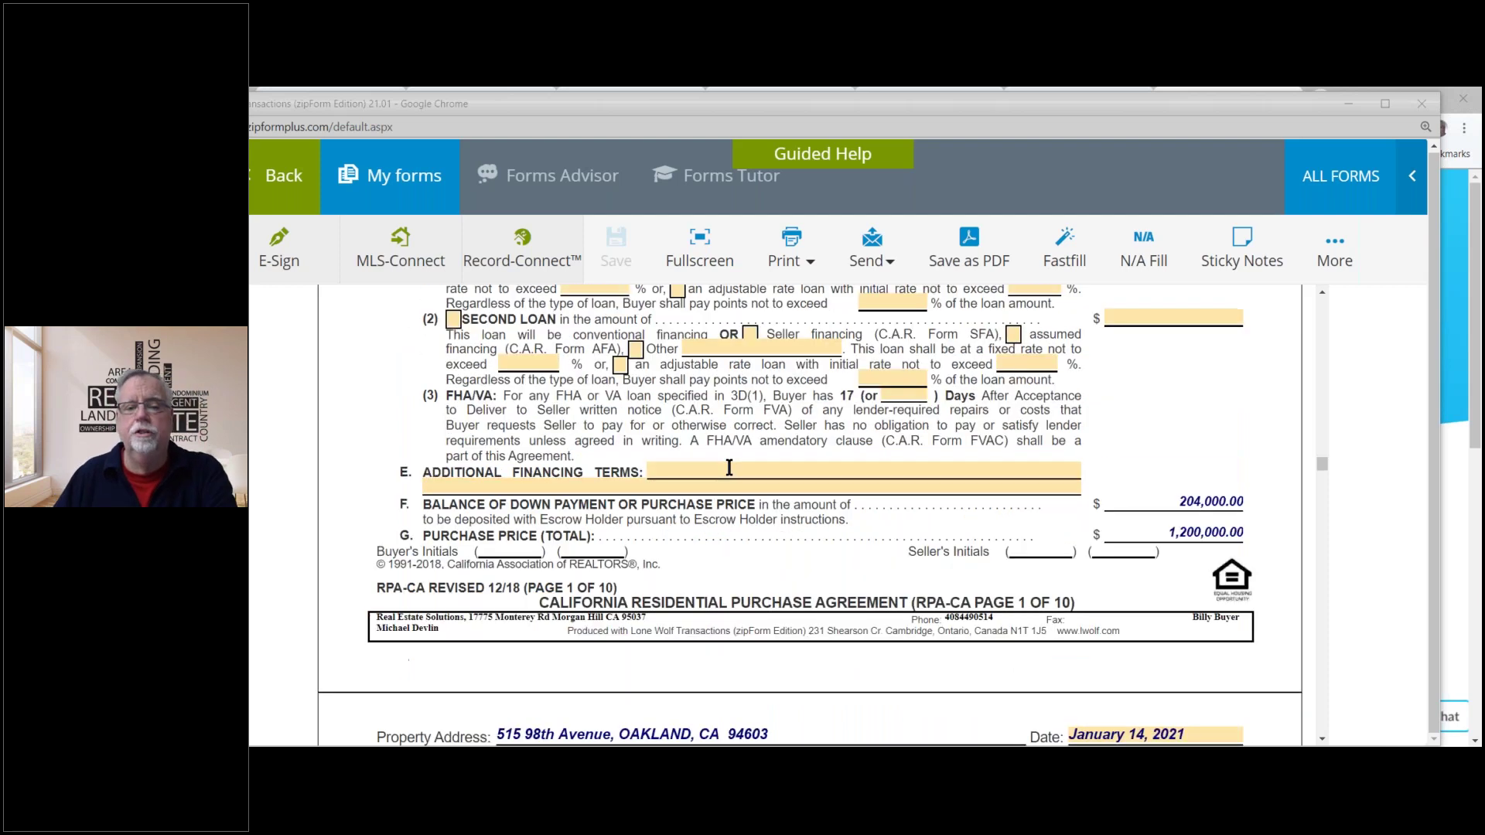
pyautogui.click(729, 469)
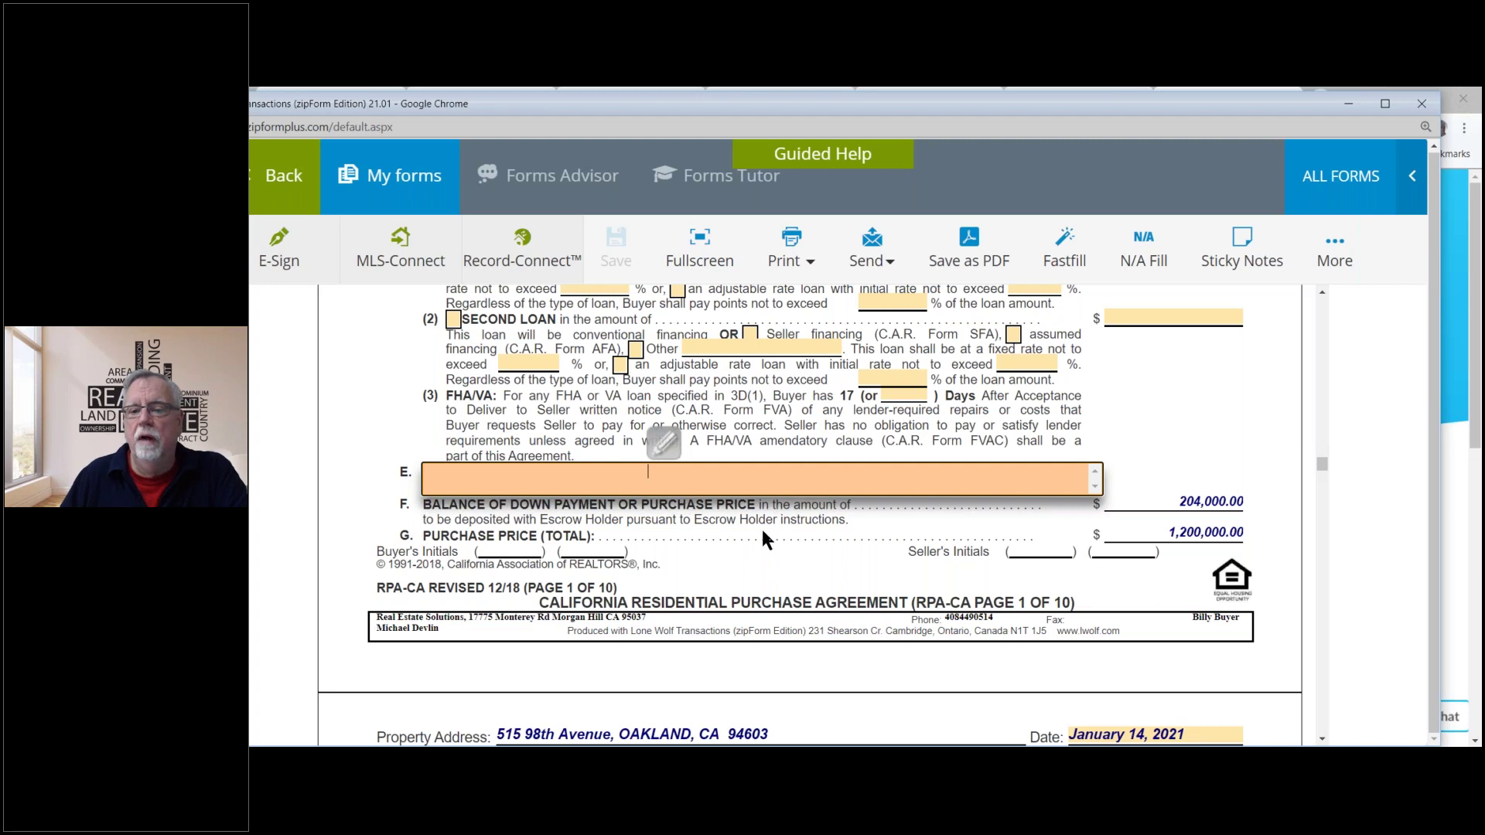
pyautogui.click(904, 437)
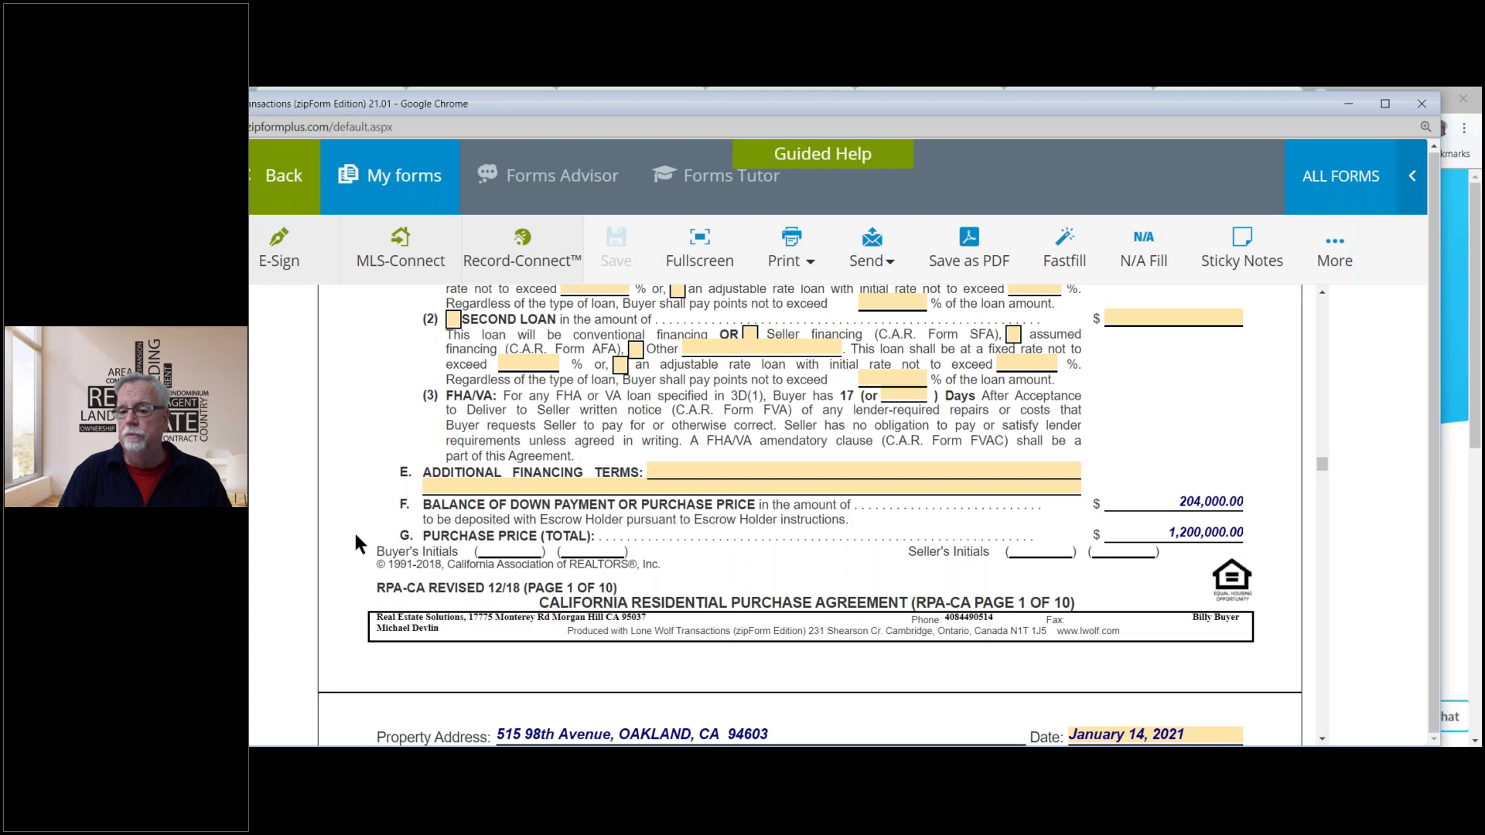
# Review the agency, deposit, loan and down payment balance entries on page 1 of the agreement.
pyautogui.scroll(12, 1232, 558)
pyautogui.scroll(-6, 1153, 579)
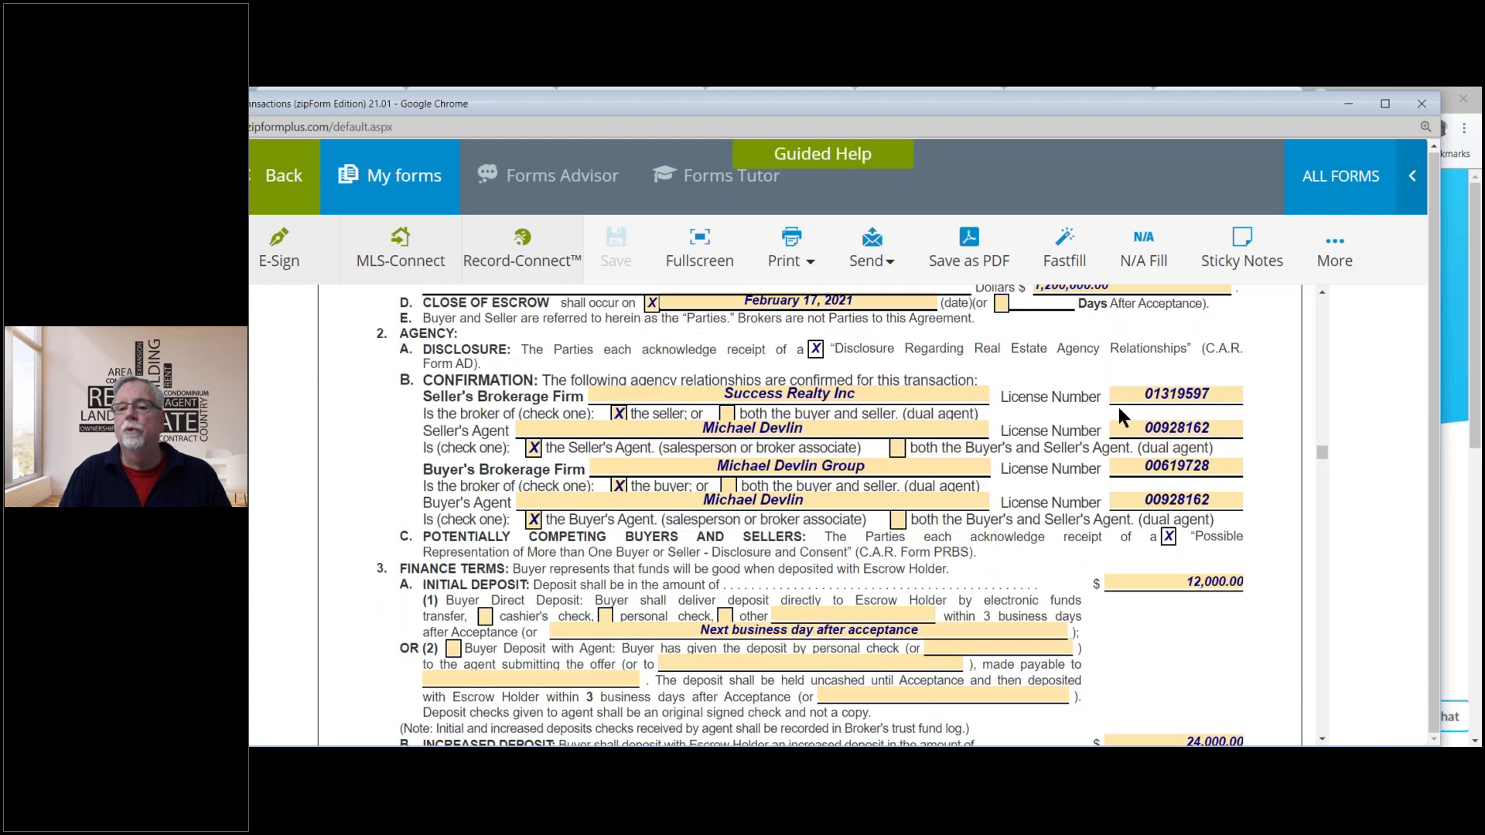
pyautogui.scroll(2, 1118, 406)
pyautogui.scroll(-15, 1106, 464)
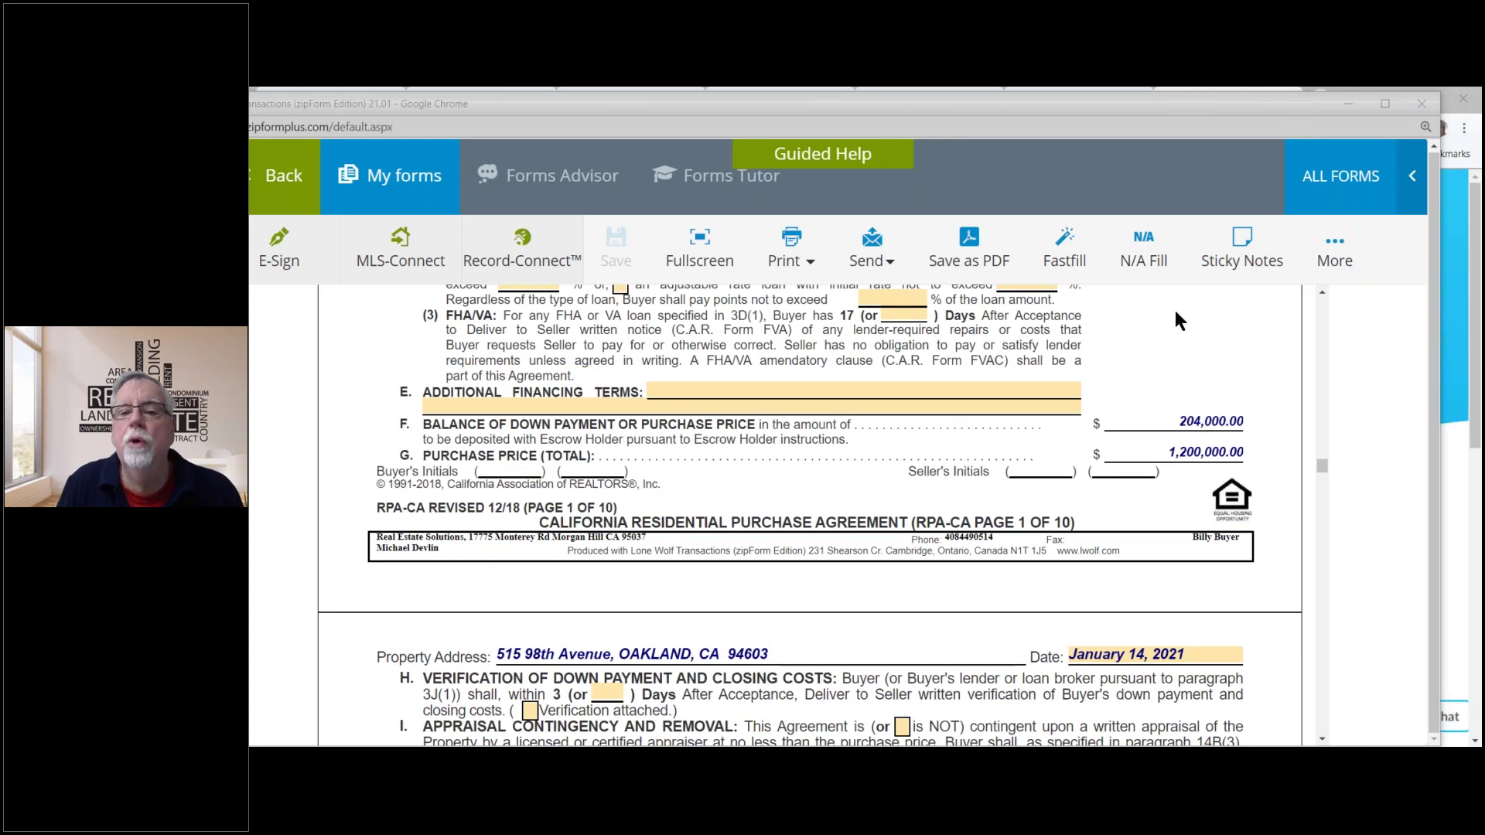
pyautogui.scroll(3, 778, 518)
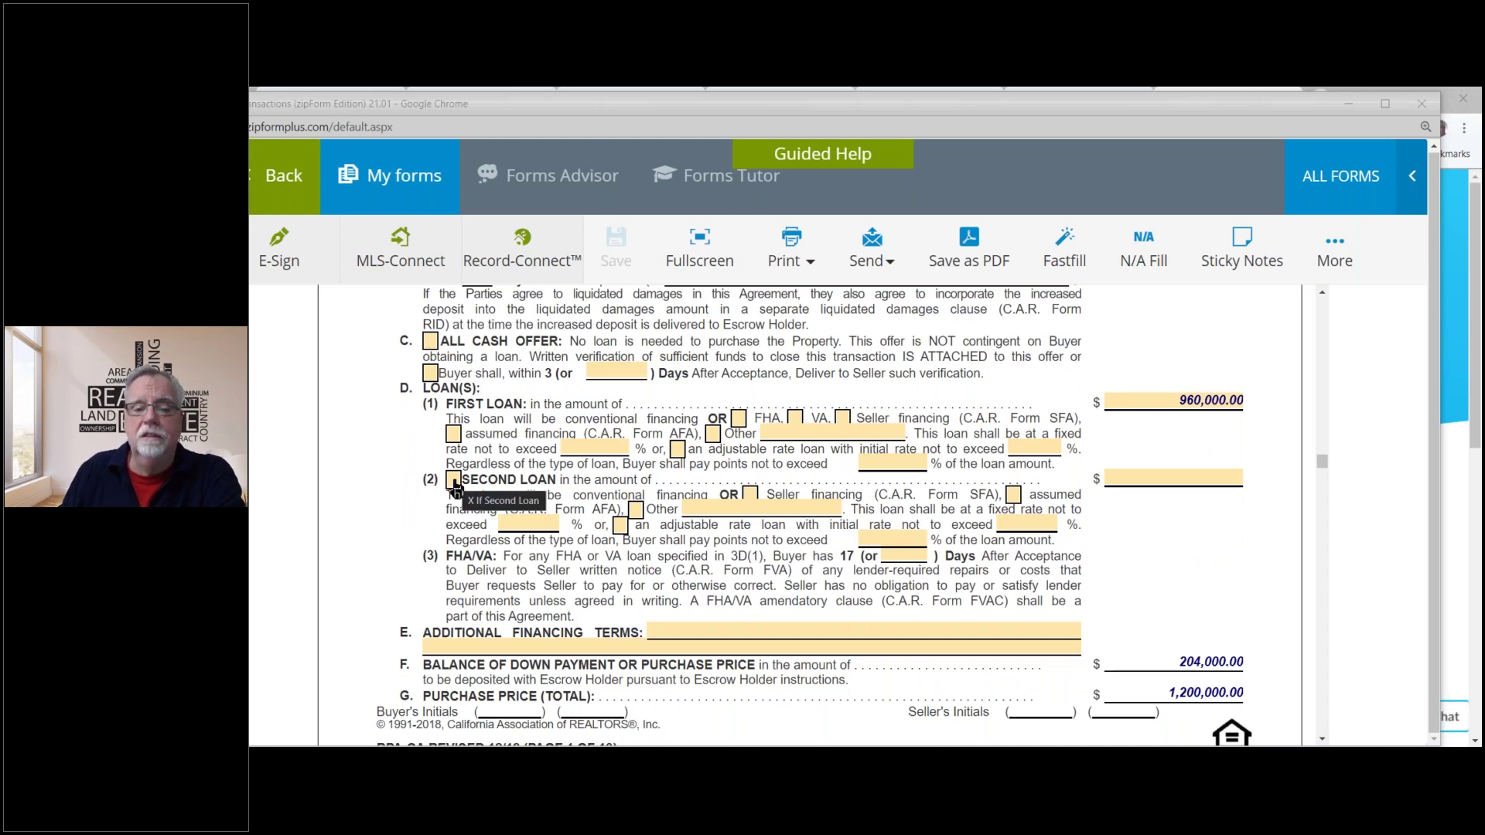
# Mark the second loan in paragraph 3D(2) and work out 10% of the 1,200,000 purchase price in Calculator.
pyautogui.click(454, 483)
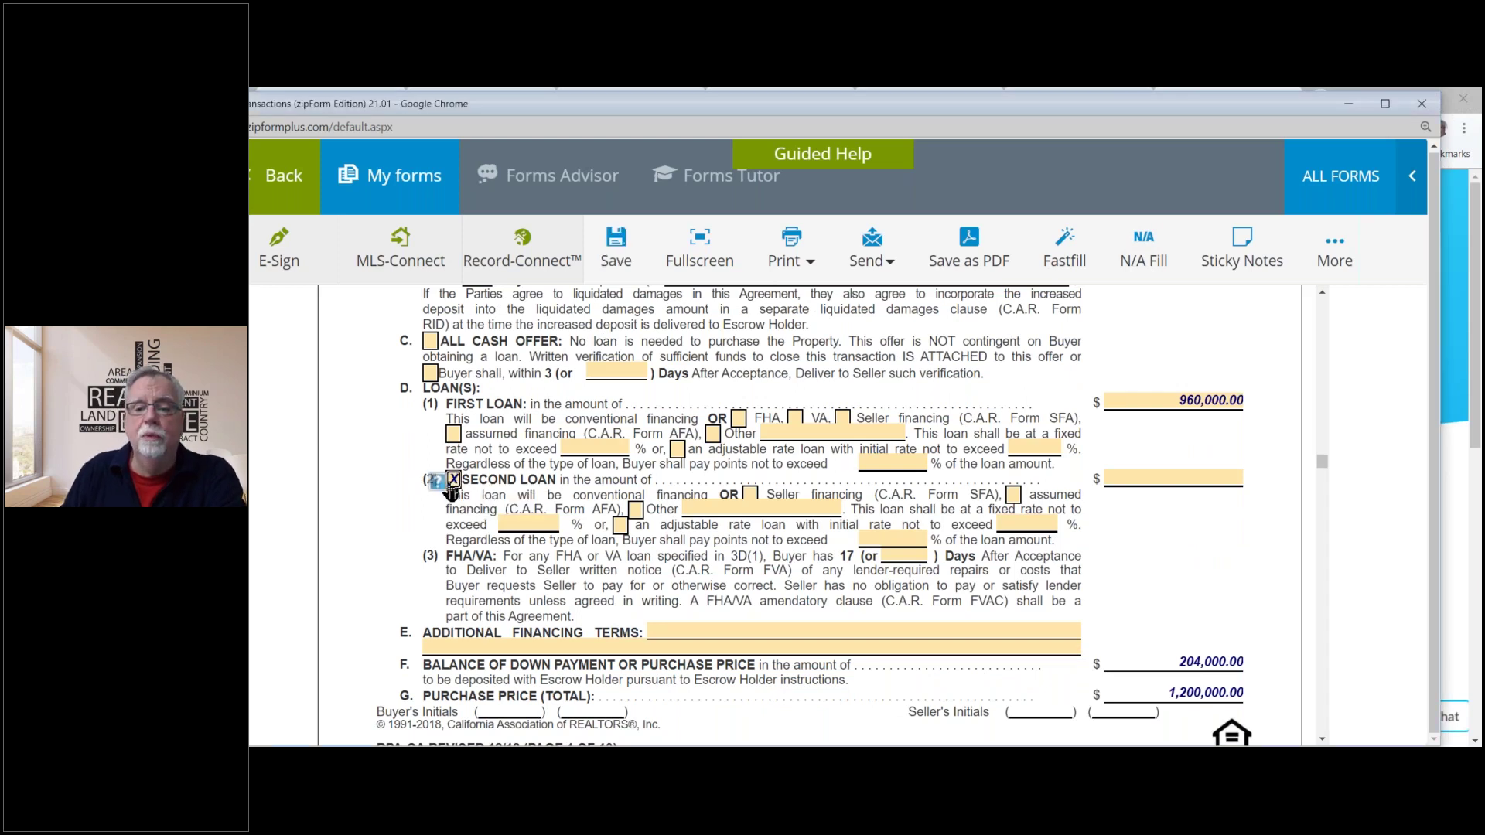
pyautogui.click(1144, 479)
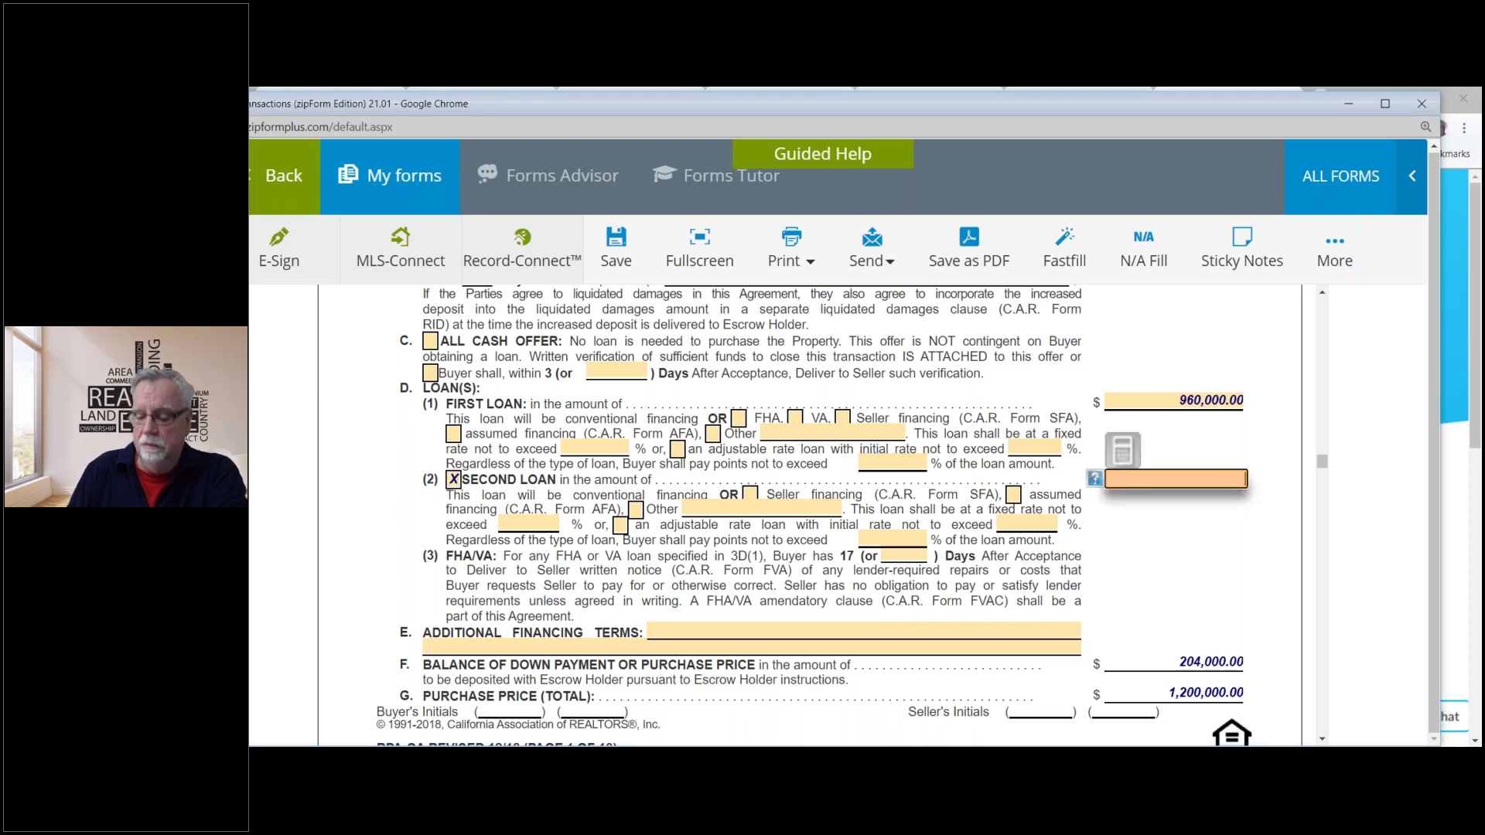
pyautogui.click(1122, 449)
pyautogui.write('1200000')
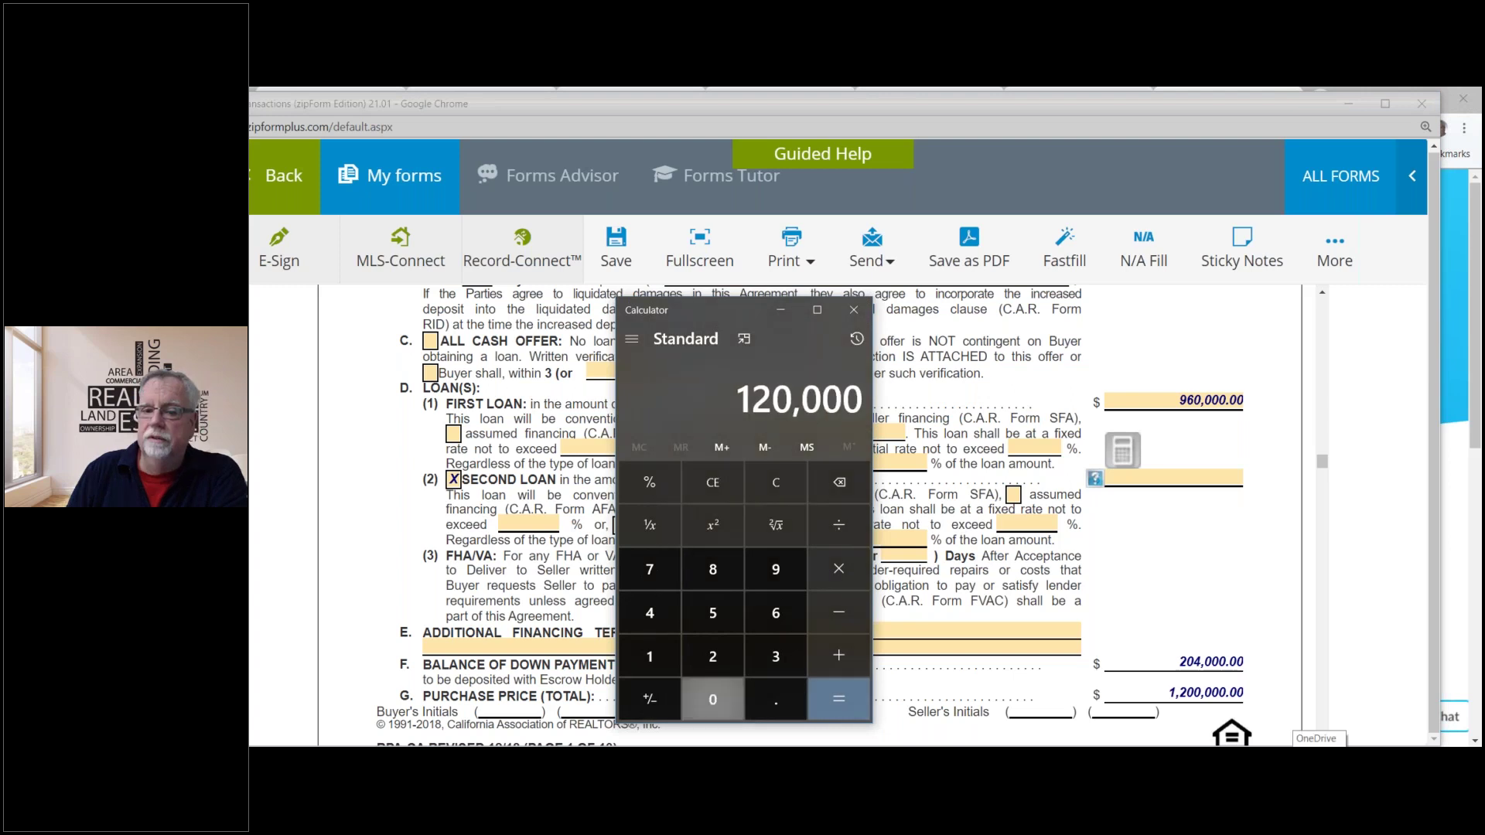
pyautogui.write('*.')
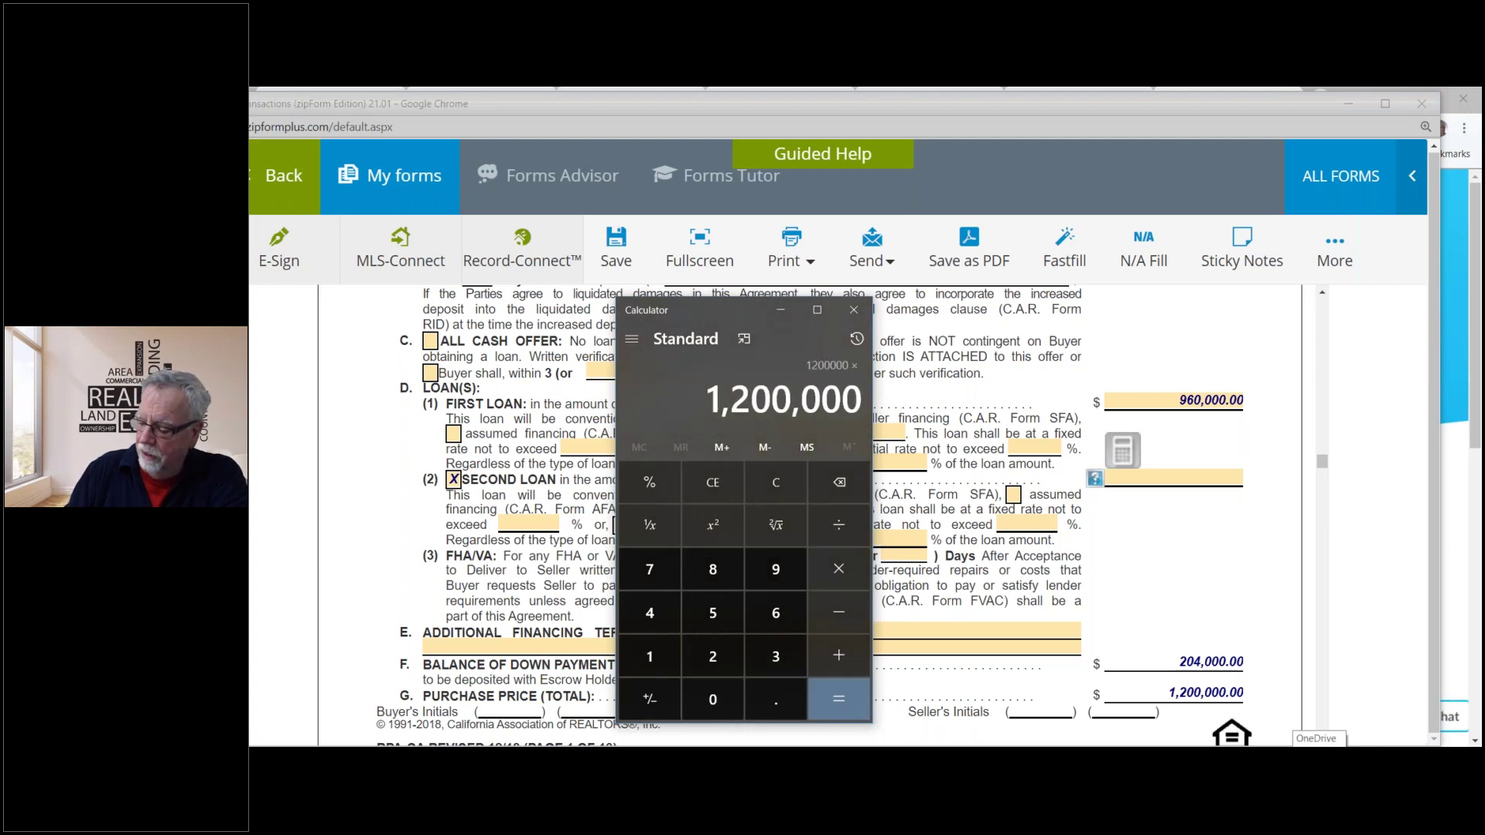
pyautogui.write('10')
pyautogui.press('Return')
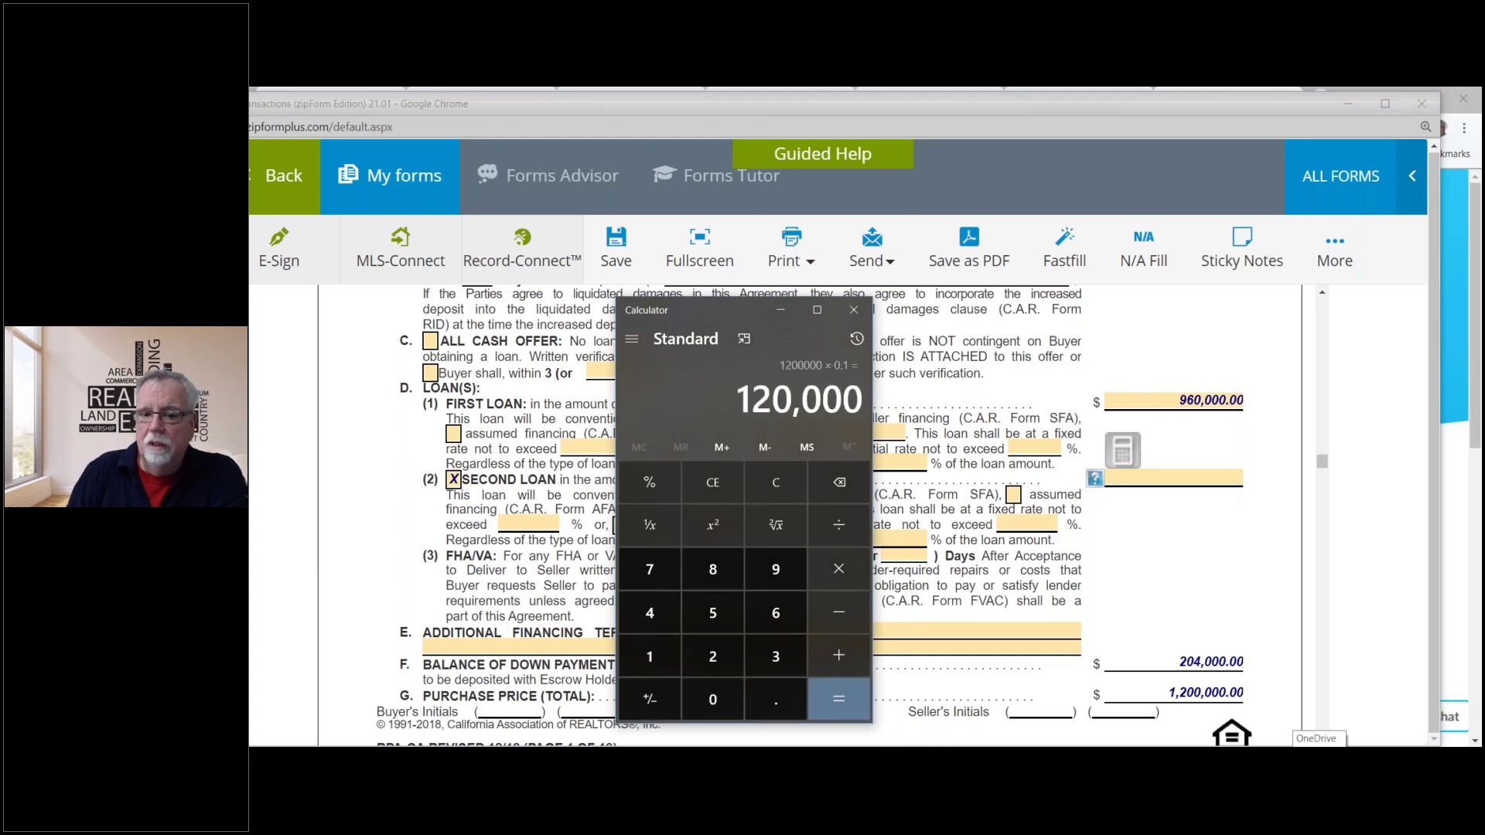
# Enter 120,000 as the second loan amount in paragraph 3D(2) of the agreement.
pyautogui.click(1159, 479)
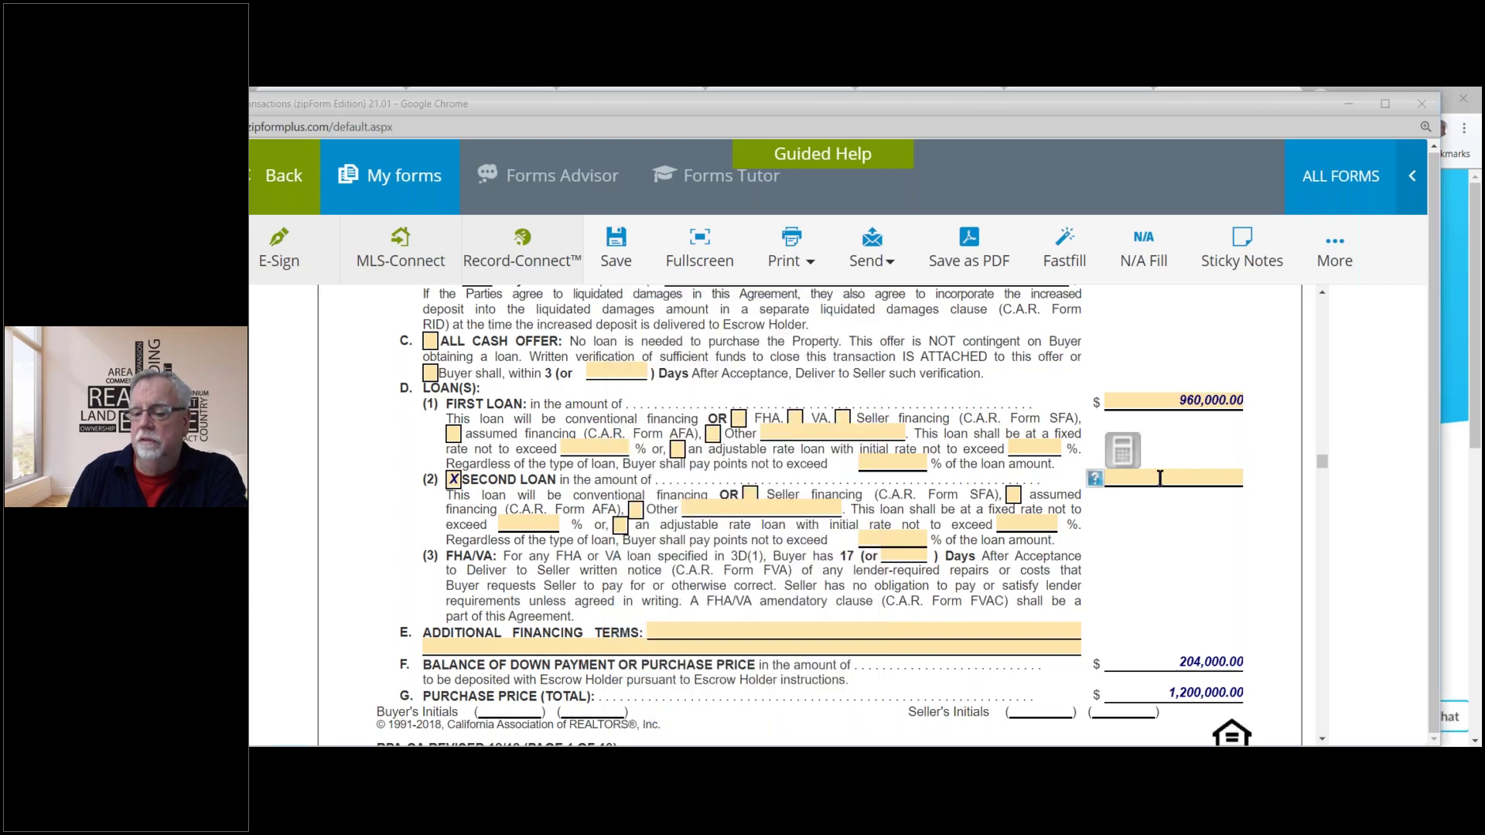
pyautogui.write('120000')
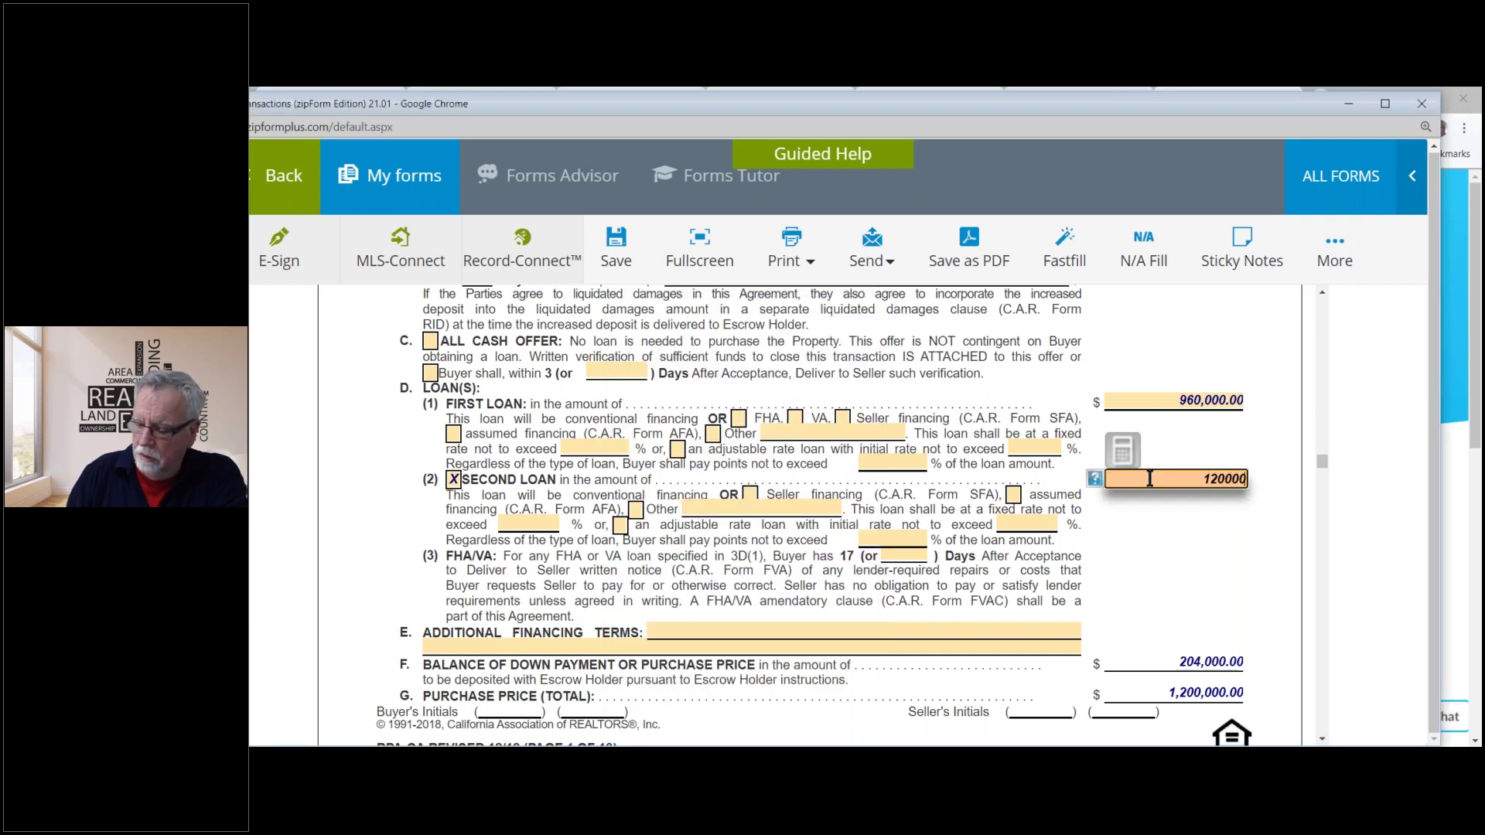
pyautogui.press('Tab')
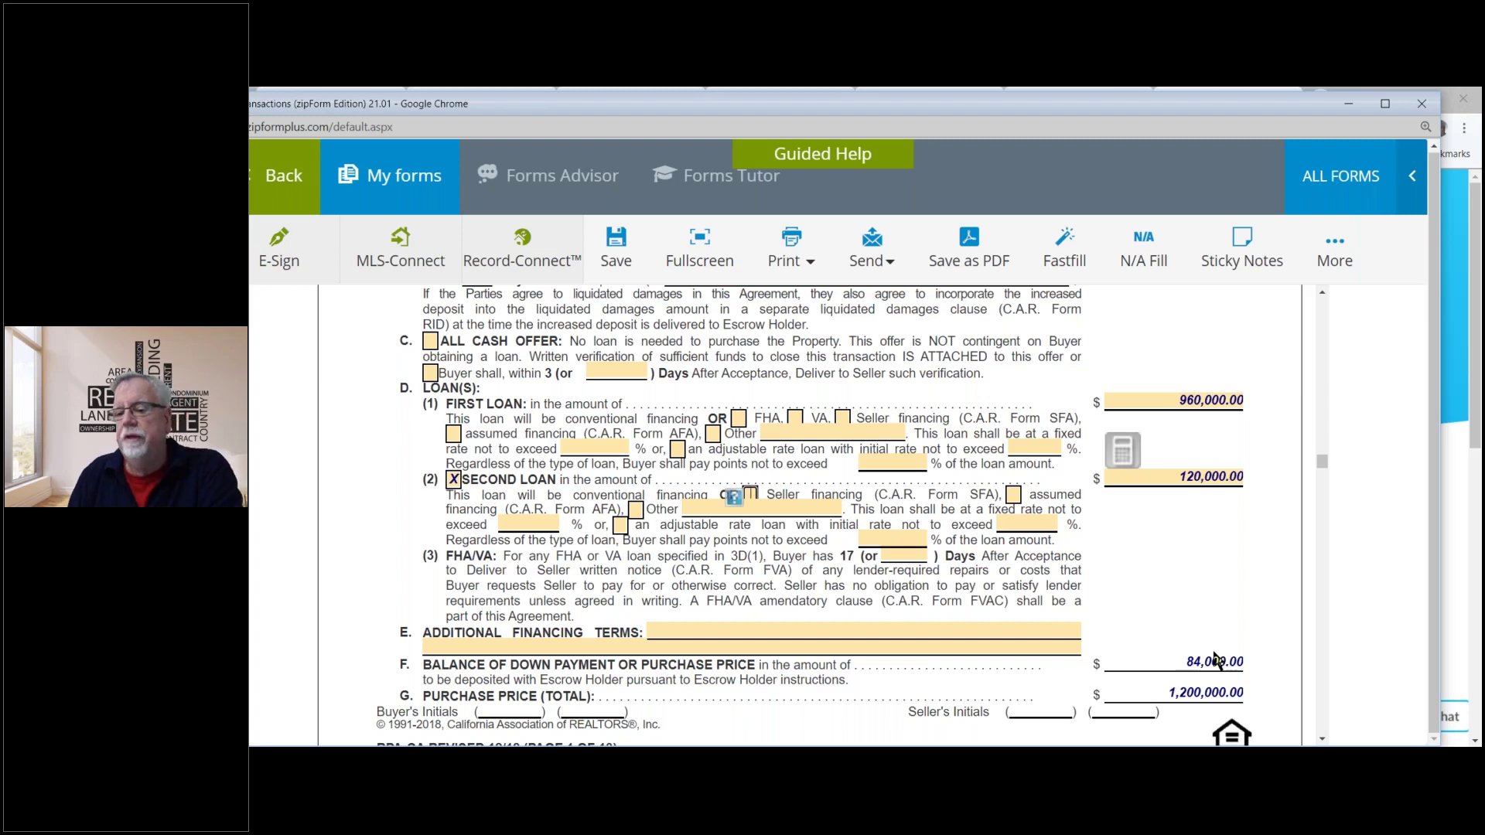
# Review the down payment balance in paragraph 3F against the deposit and loan entries on page 1.
pyautogui.tripleClick(1243, 657)
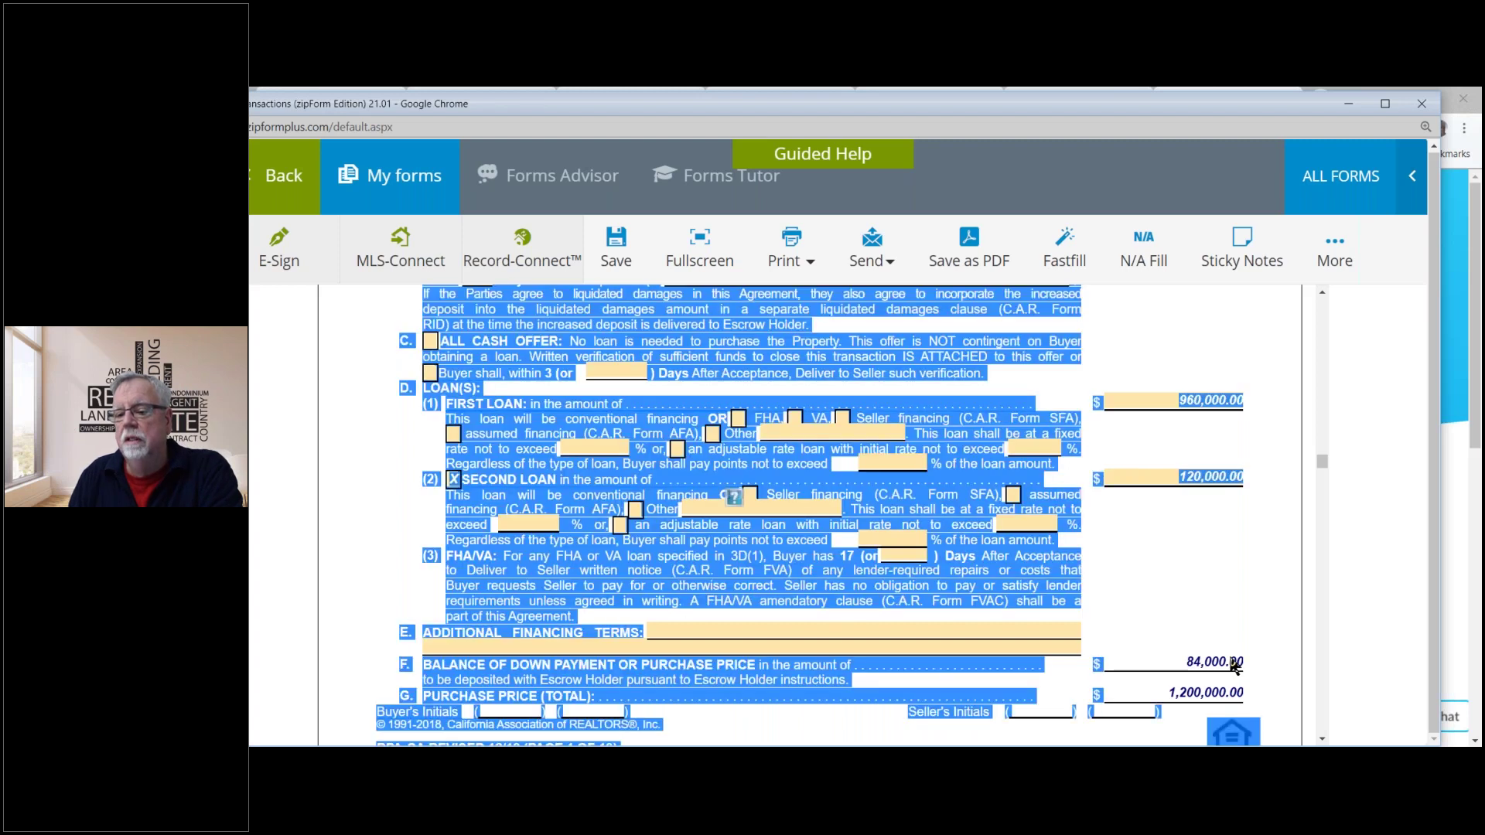
pyautogui.click(1204, 635)
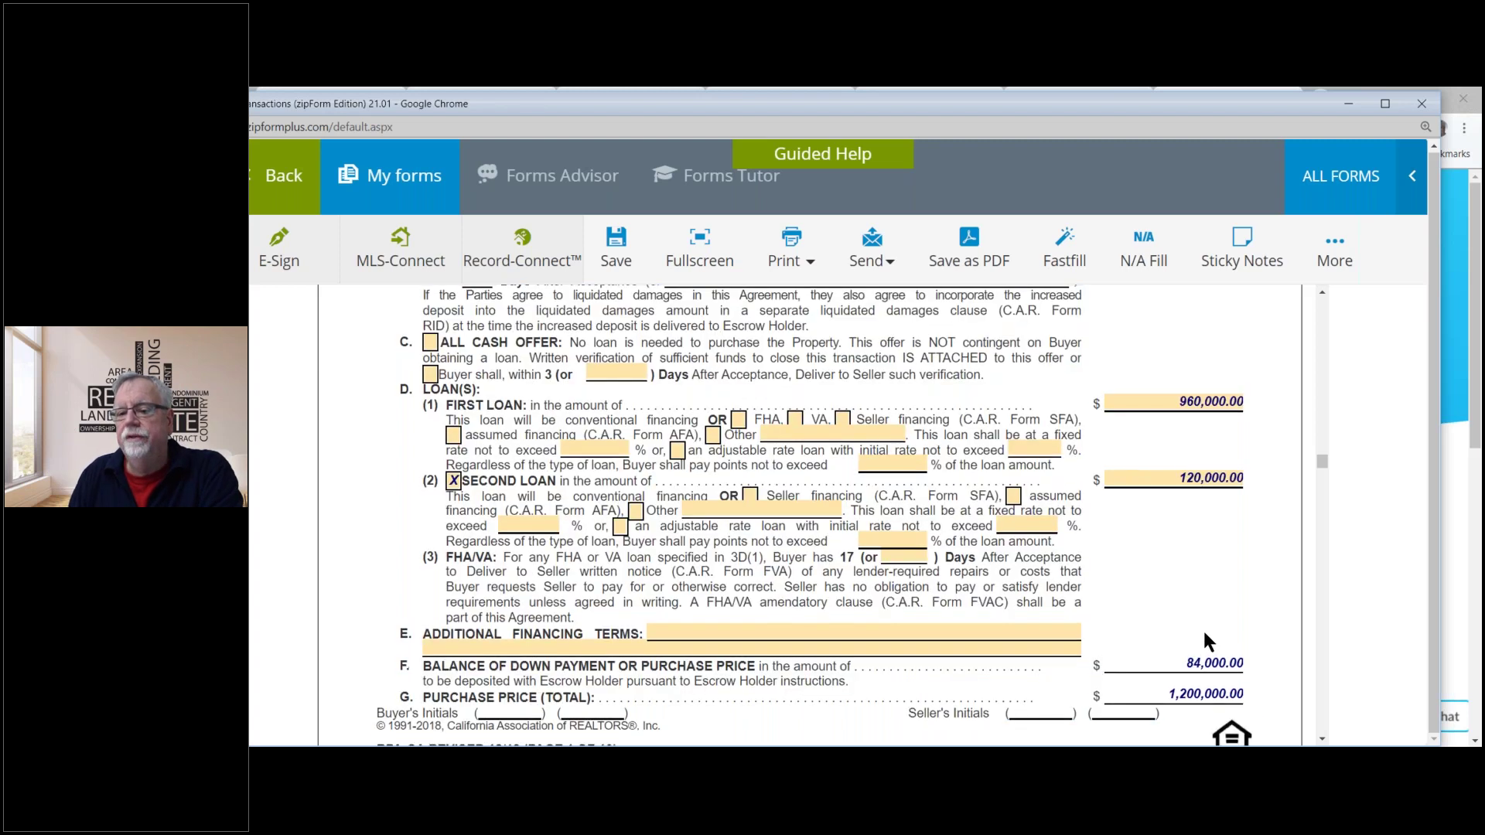
pyautogui.scroll(5, 1203, 630)
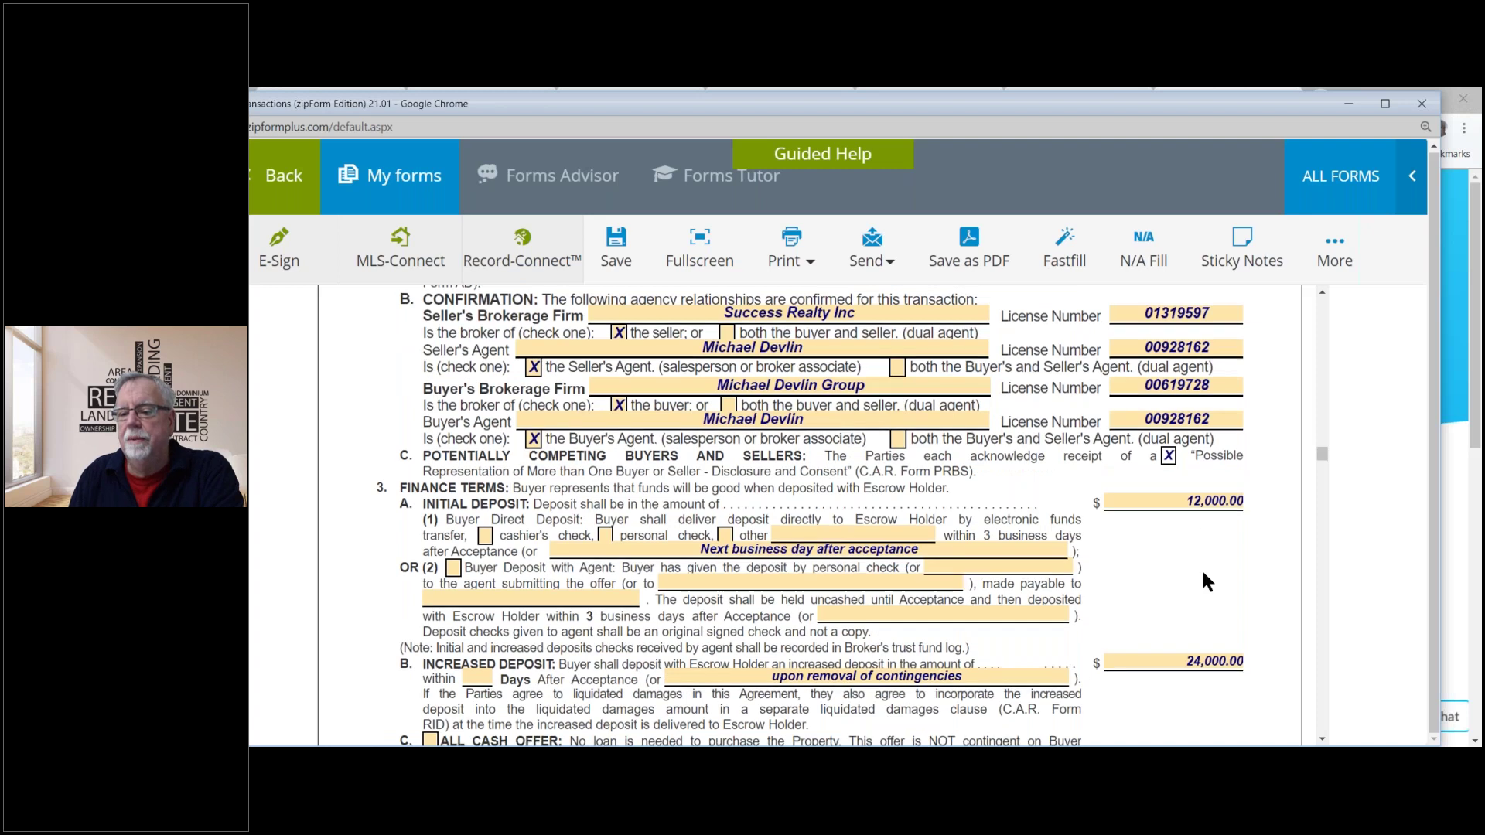
pyautogui.scroll(-8, 1203, 581)
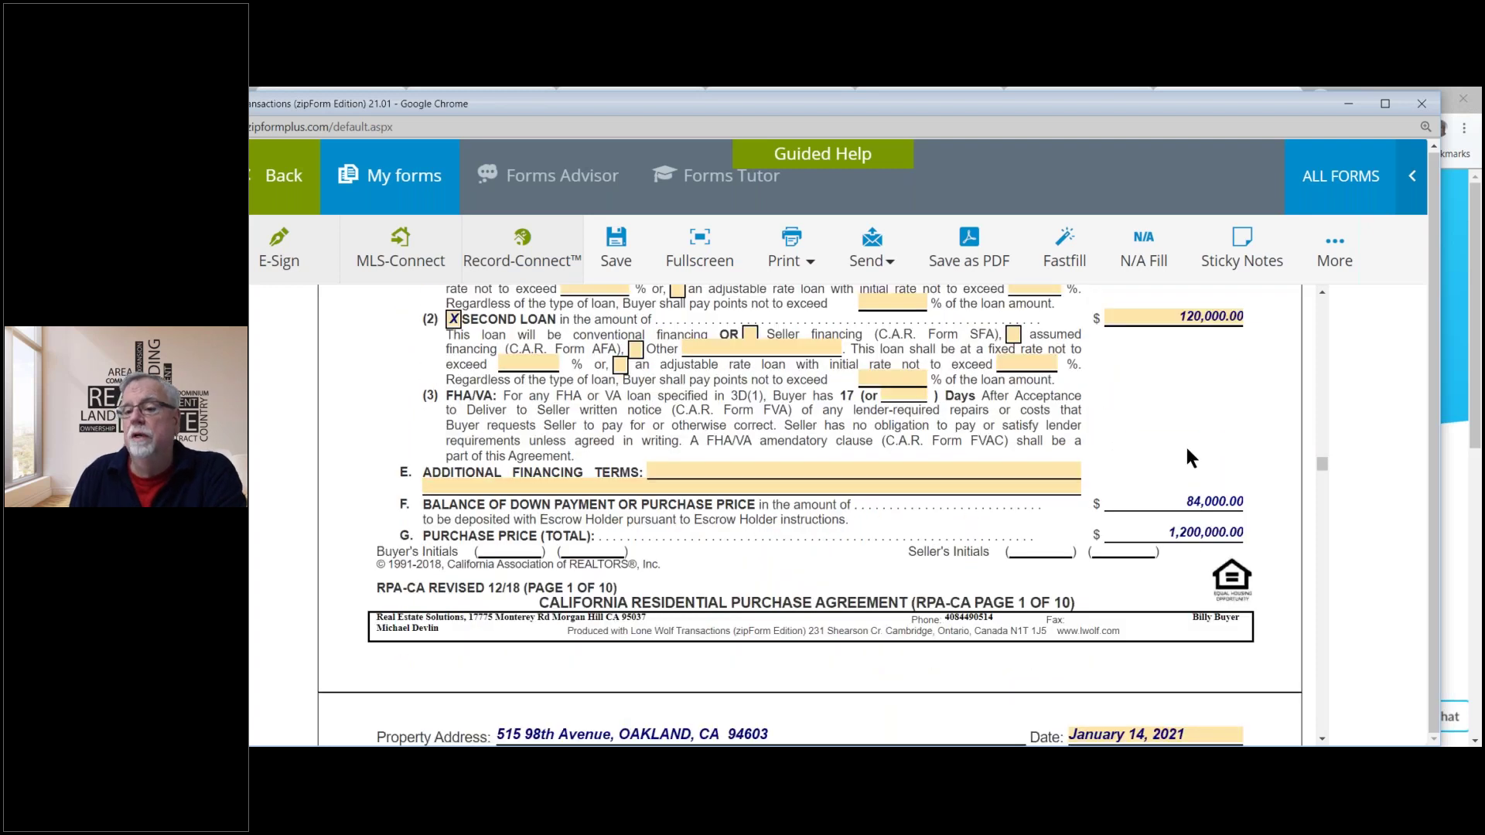
pyautogui.scroll(2, 1187, 449)
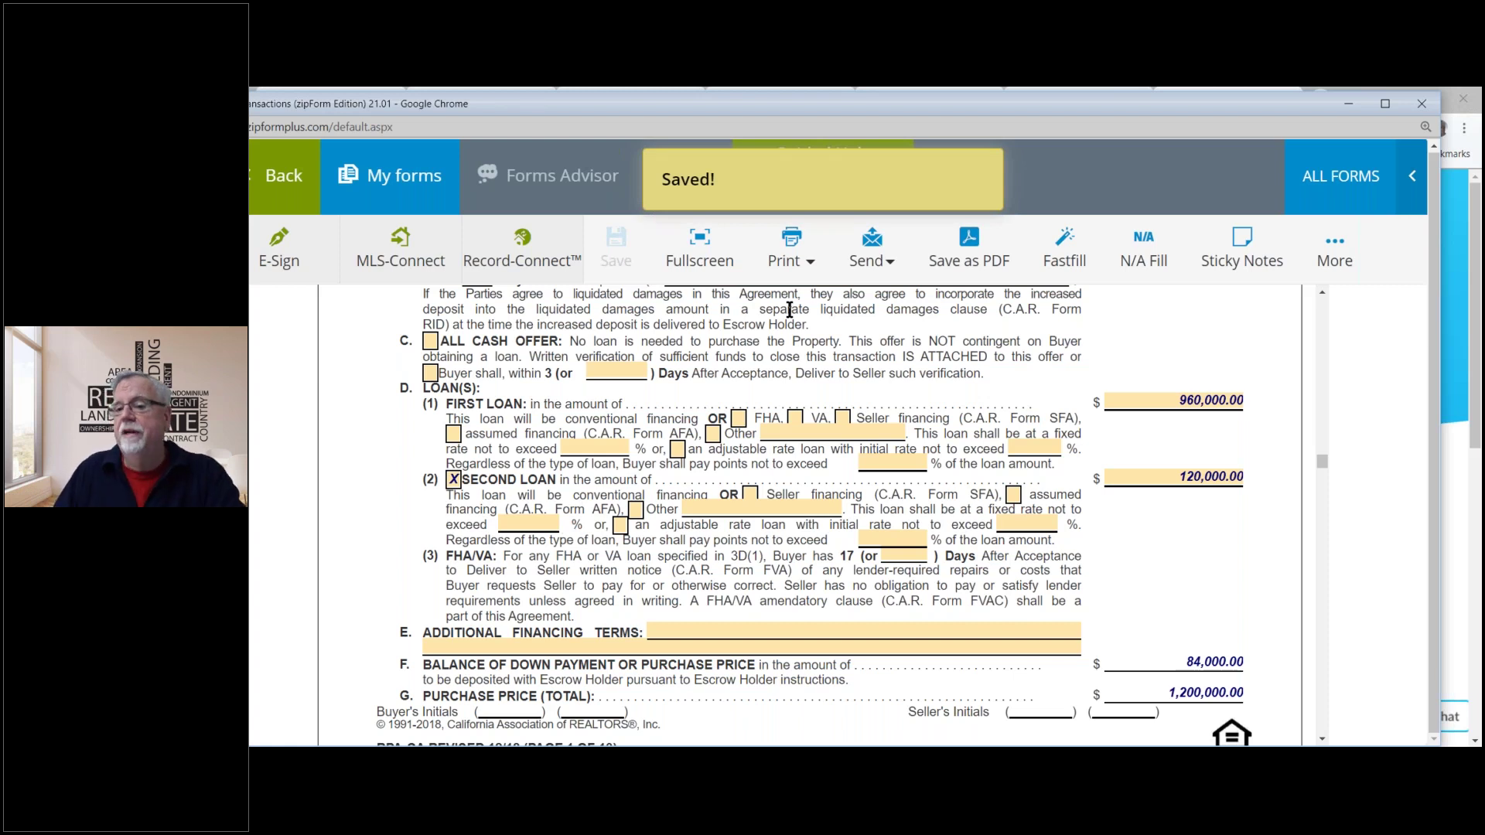
pyautogui.scroll(-3, 797, 481)
pyautogui.scroll(2, 1005, 541)
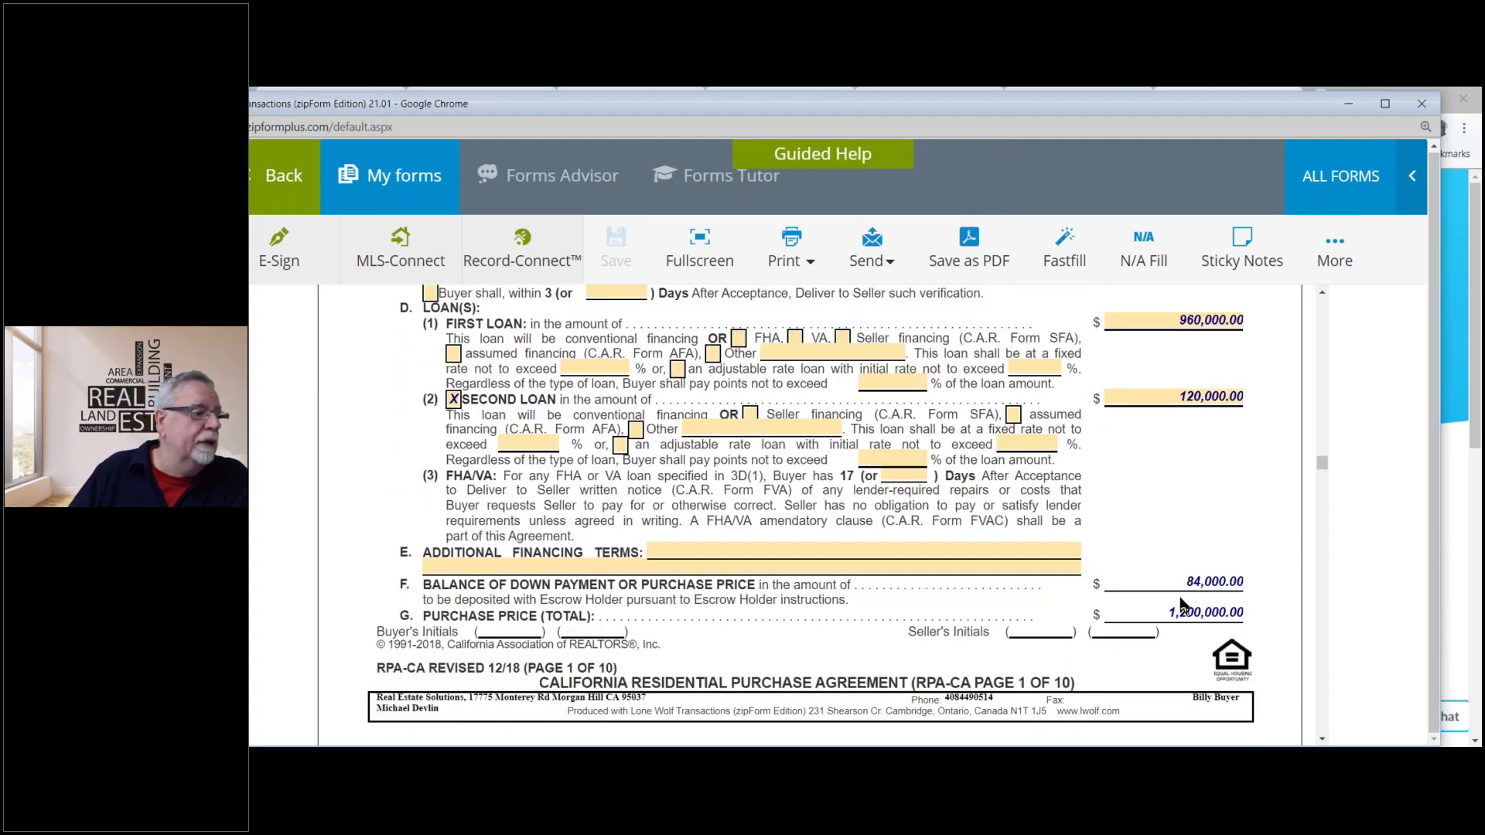
# Mark the verification of down payment and closing costs as attached in paragraph 3H and save the form.
pyautogui.scroll(-5, 923, 493)
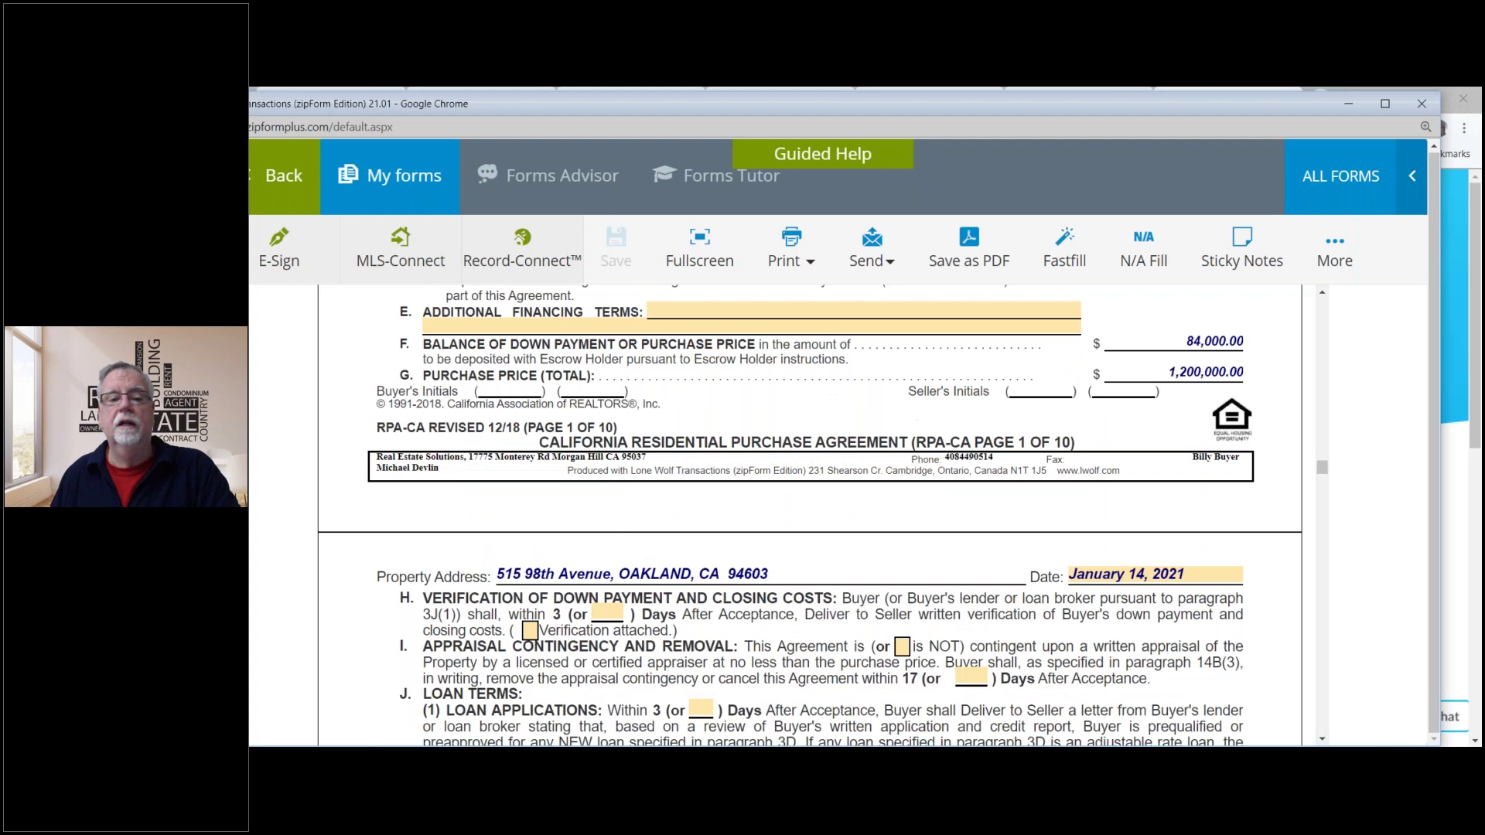
pyautogui.scroll(-2, 912, 501)
pyautogui.scroll(4, 912, 513)
pyautogui.scroll(-6, 909, 517)
pyautogui.scroll(3, 904, 519)
pyautogui.scroll(-7, 901, 516)
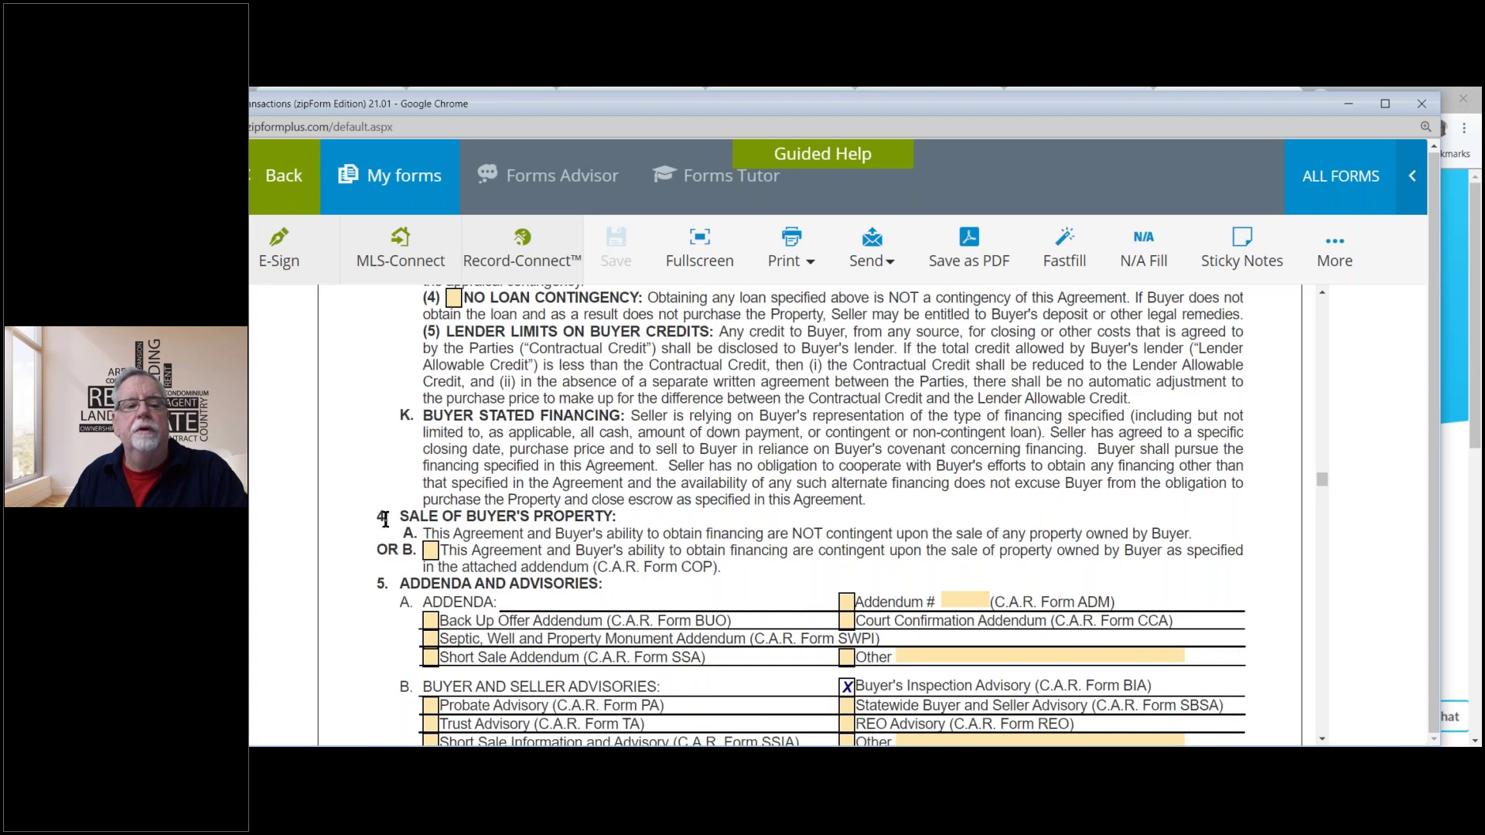
pyautogui.scroll(6, 405, 501)
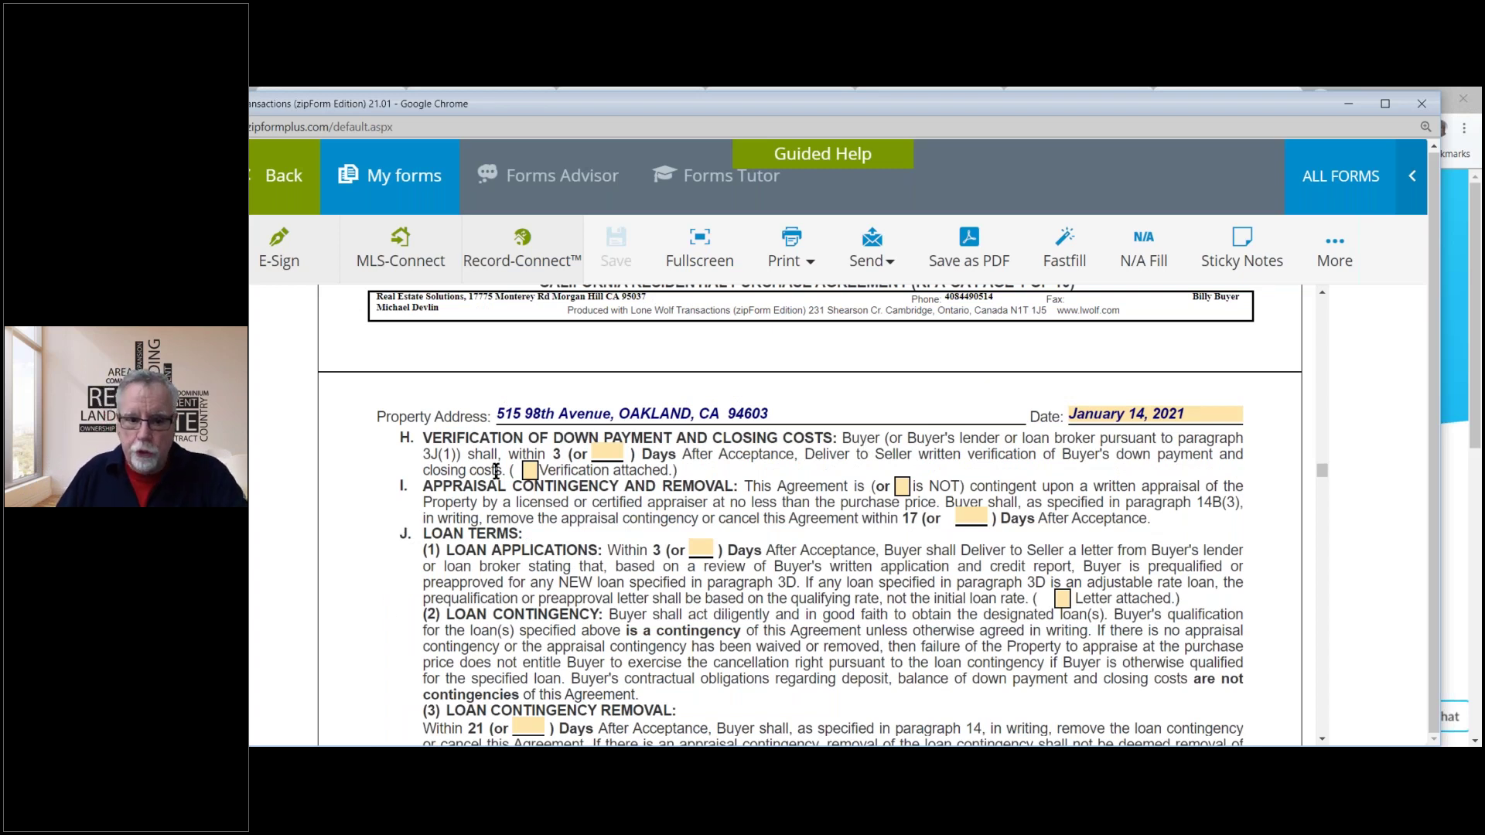
pyautogui.click(530, 470)
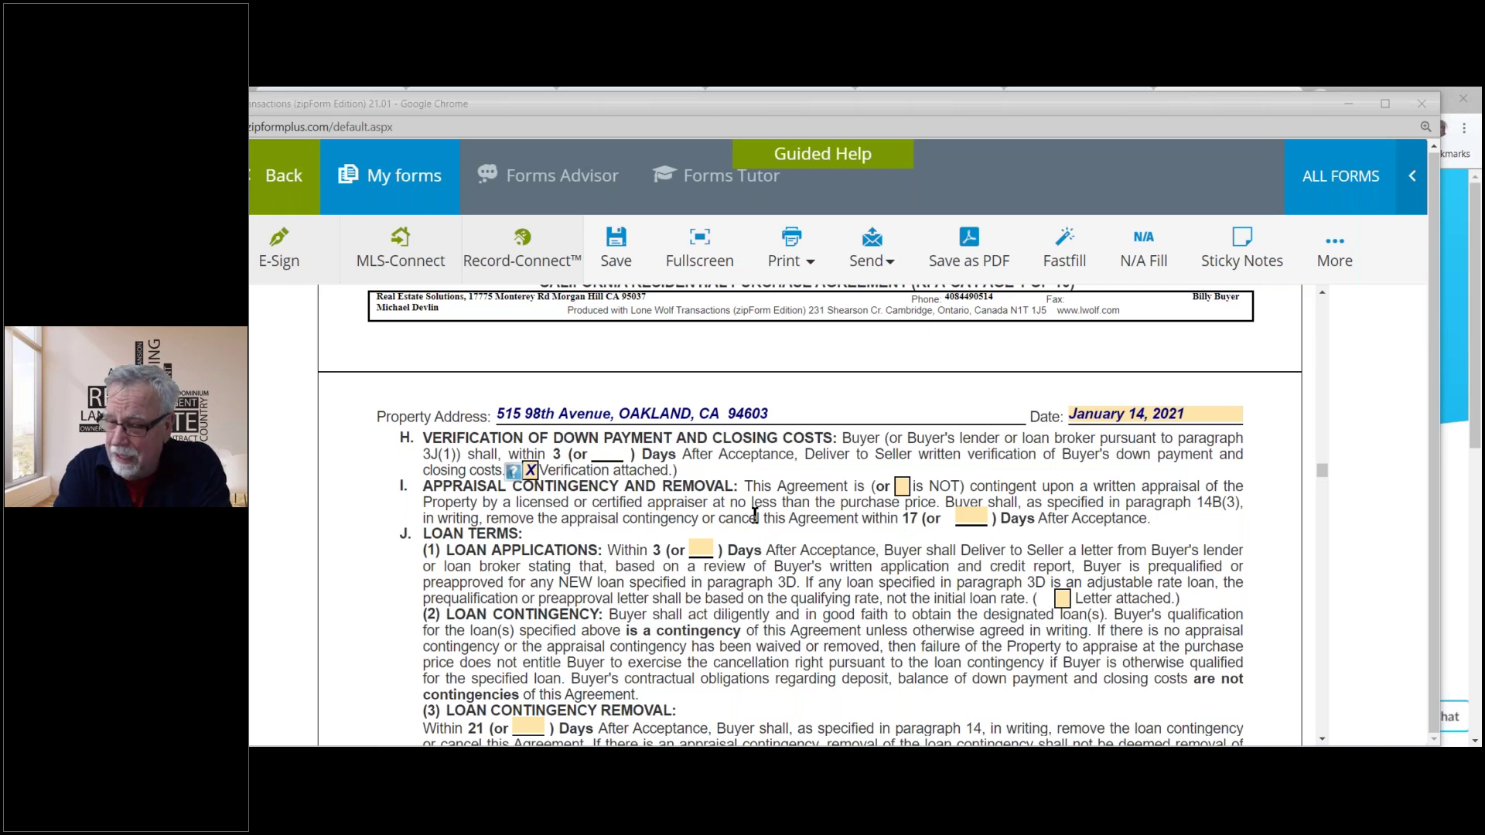
pyautogui.hotkey('ctrl', 's')
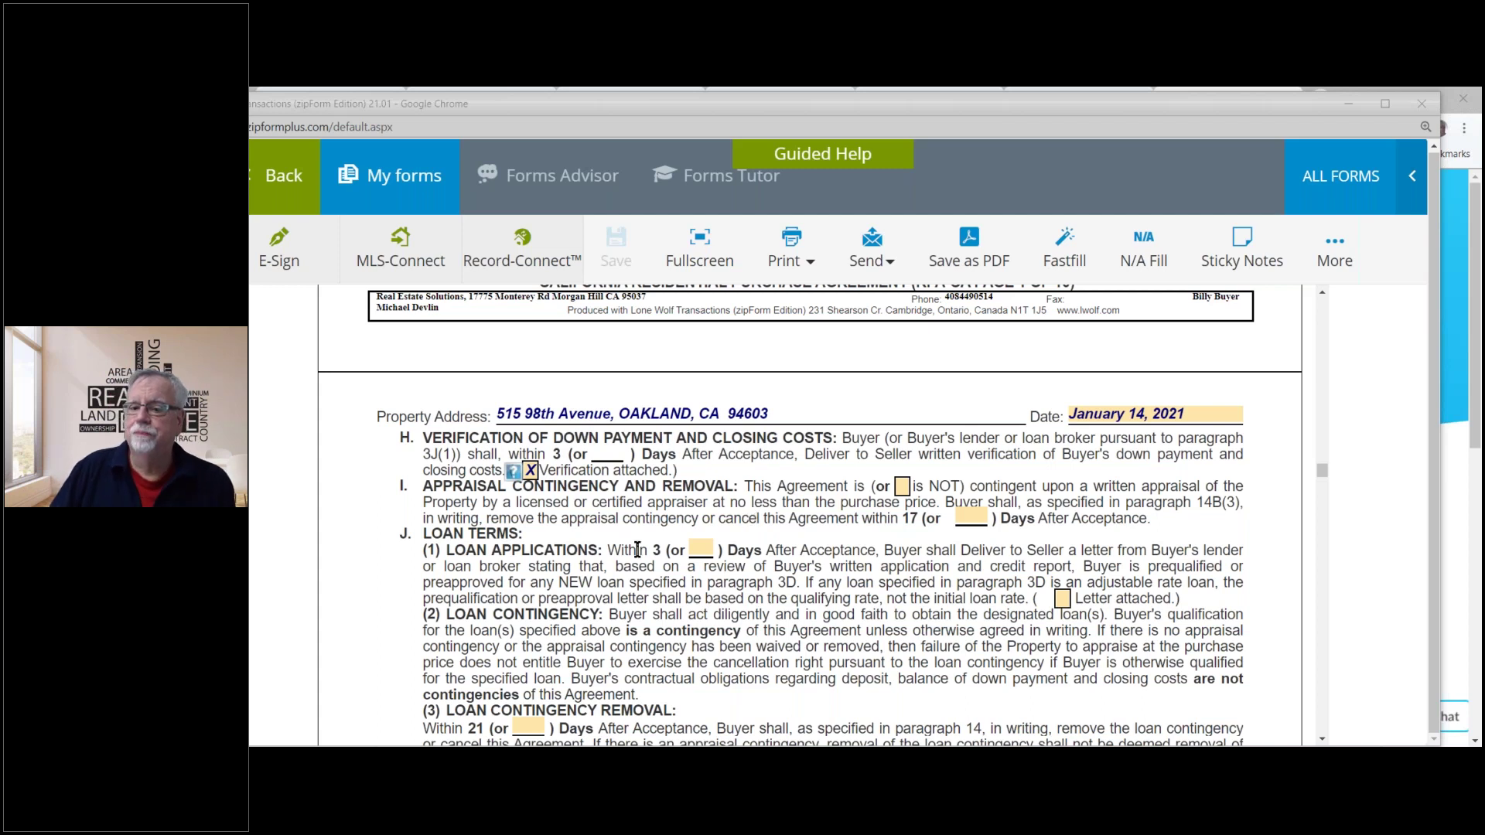
# Mark and clear the appraisal contingency waiver in paragraph 3I, and examine the default contingency removal period.
pyautogui.click(903, 495)
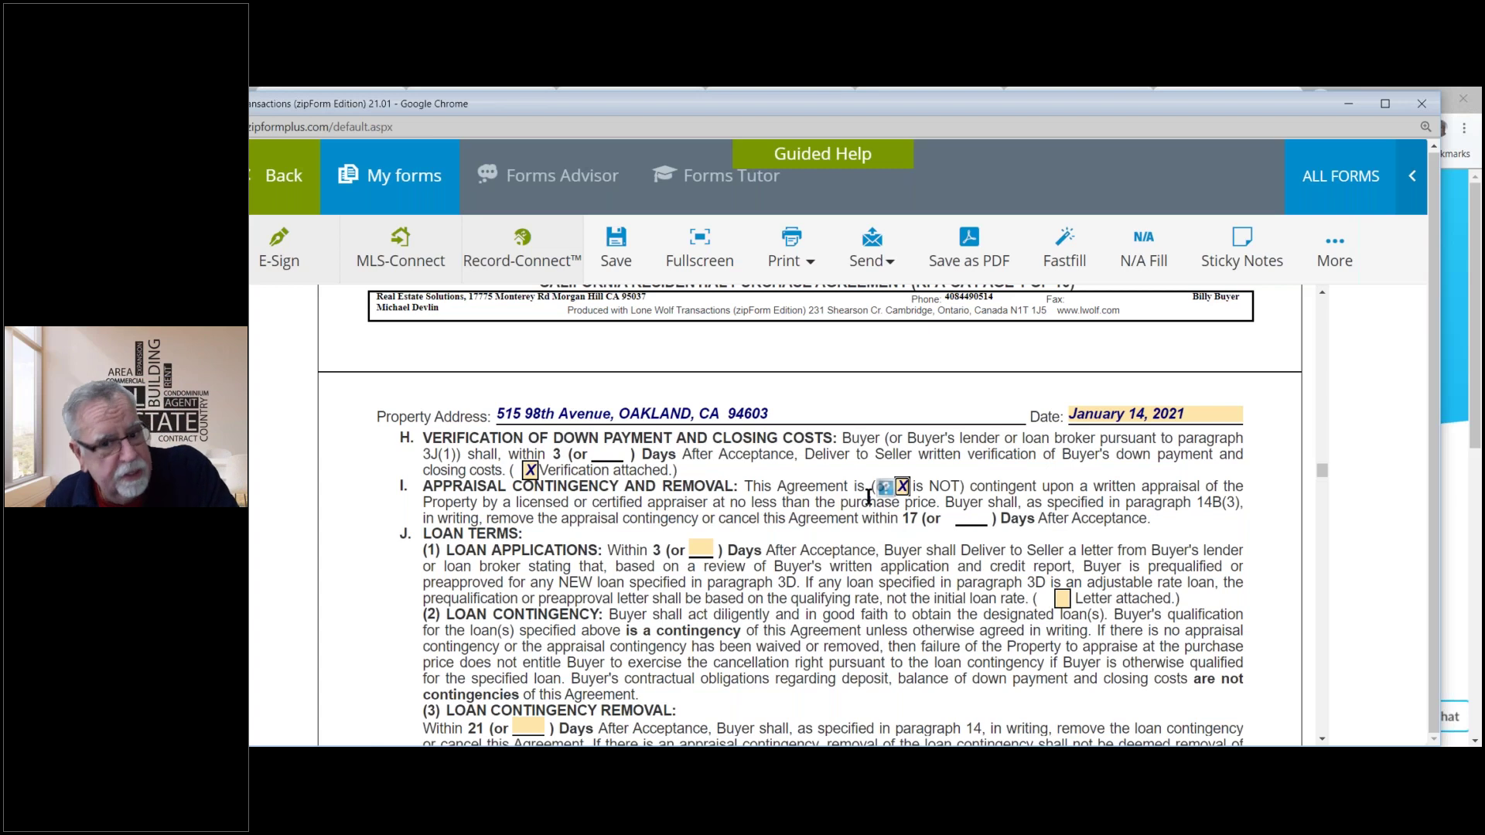
pyautogui.click(902, 488)
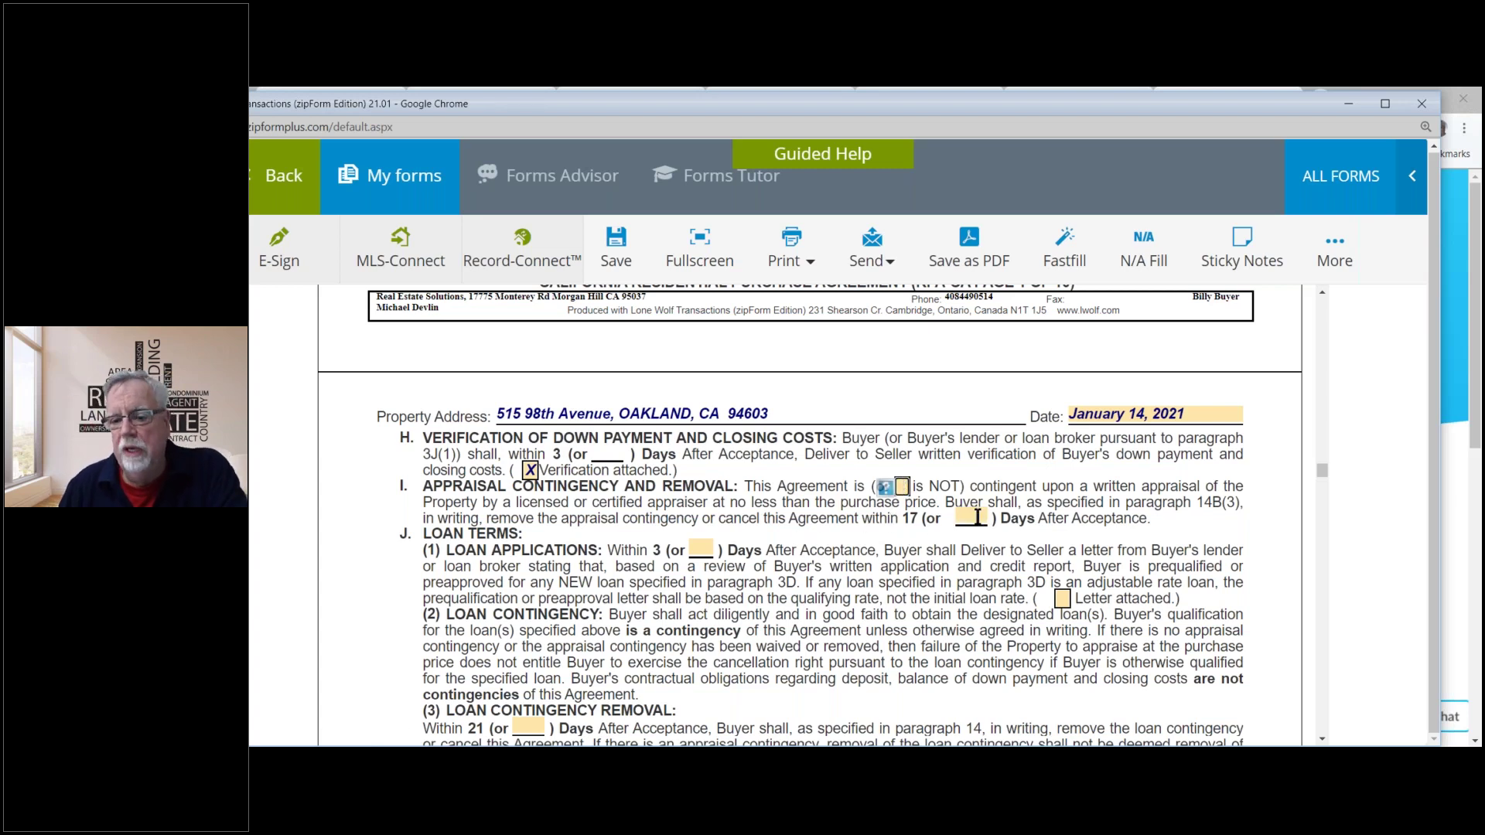
pyautogui.moveTo(922, 517)
pyautogui.mouseDown()
pyautogui.moveTo(378, 416)
pyautogui.moveTo(901, 516)
pyautogui.mouseUp()
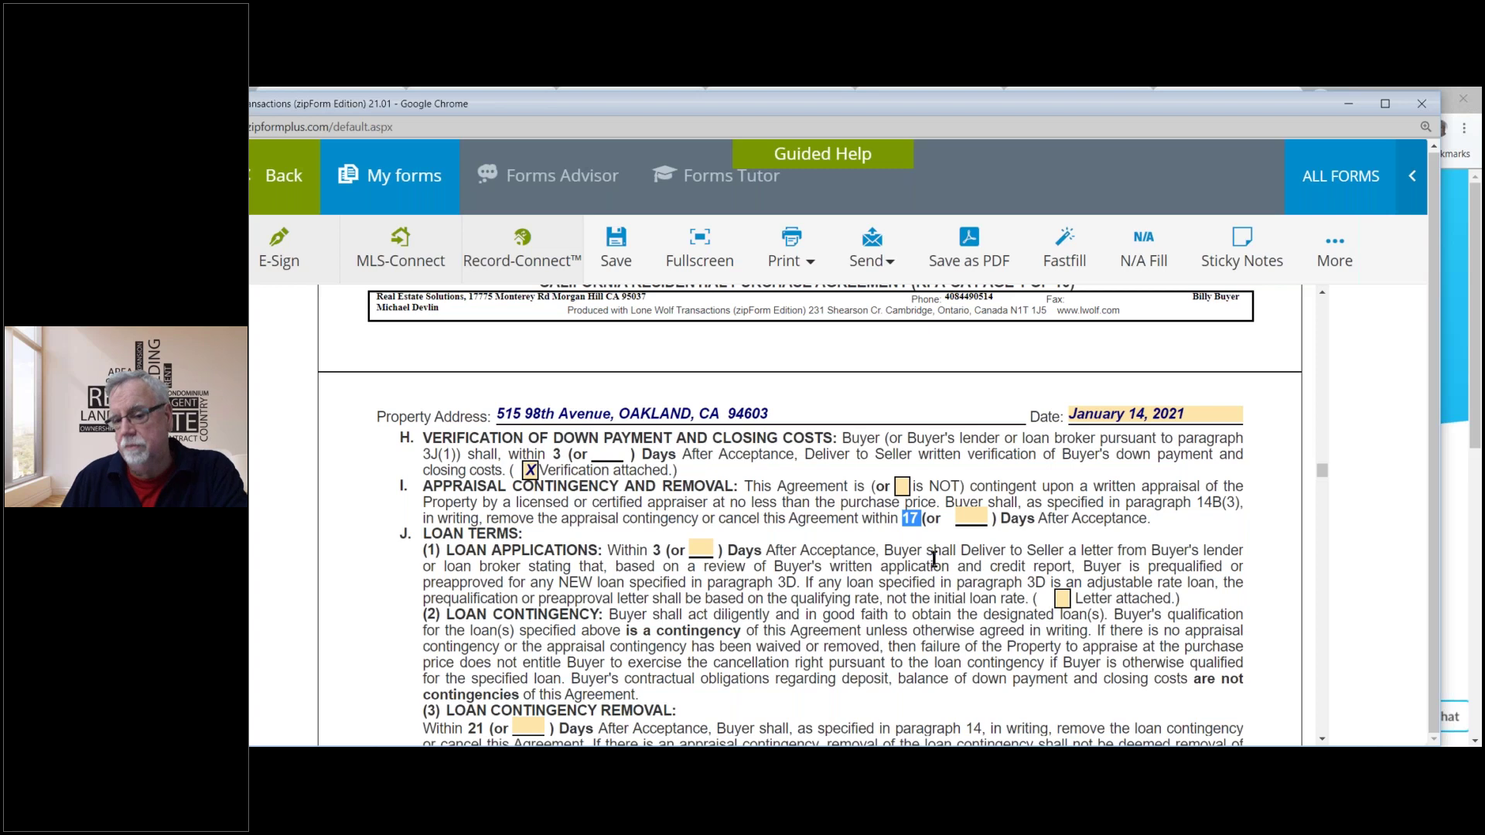
pyautogui.click(938, 544)
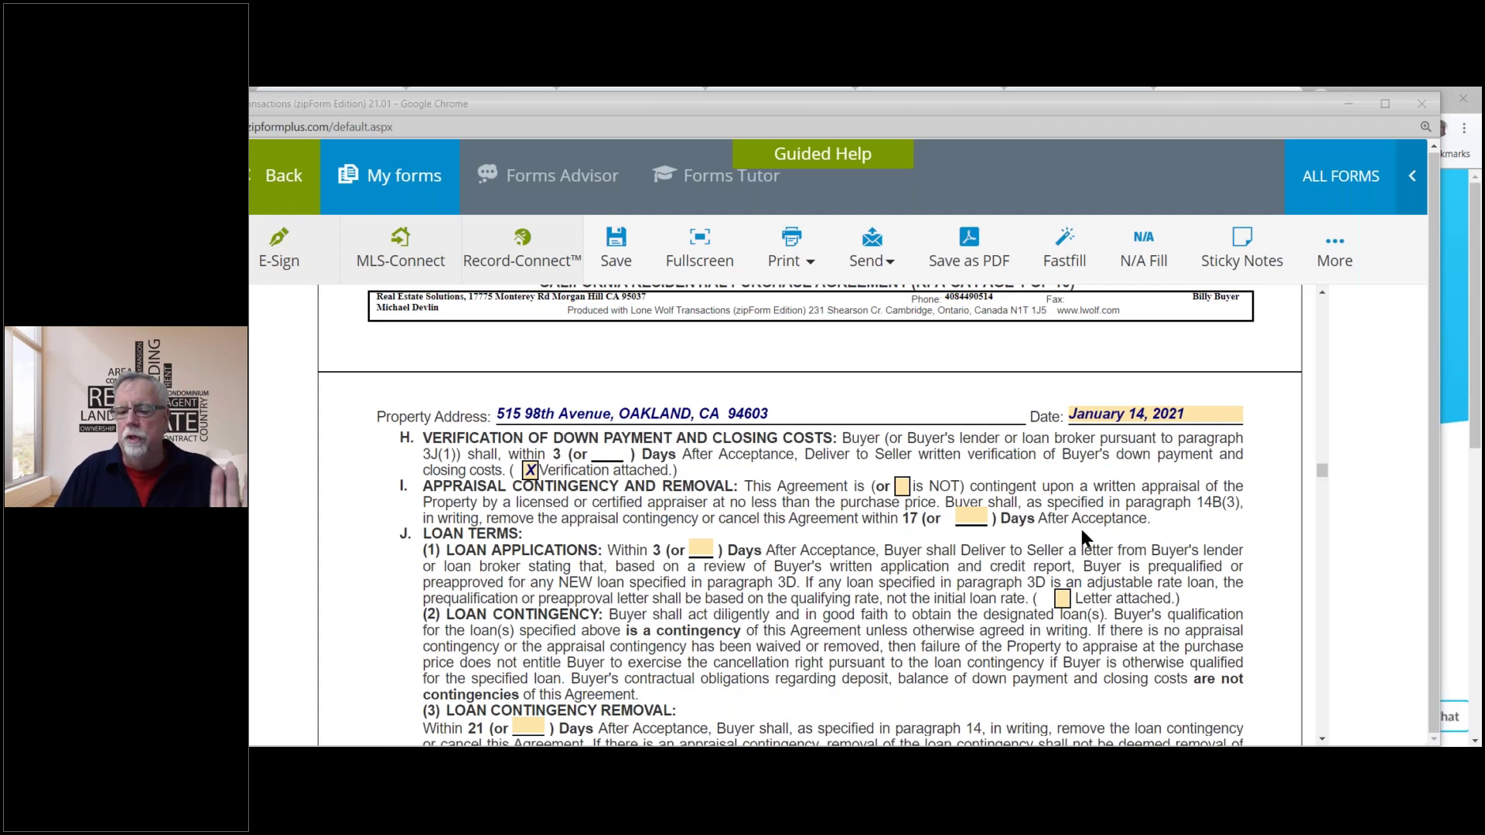
# Review the loan terms and buyer stated financing in paragraphs 3J and 3K, and save the form.
pyautogui.scroll(-1, 1068, 531)
pyautogui.scroll(-9, 986, 692)
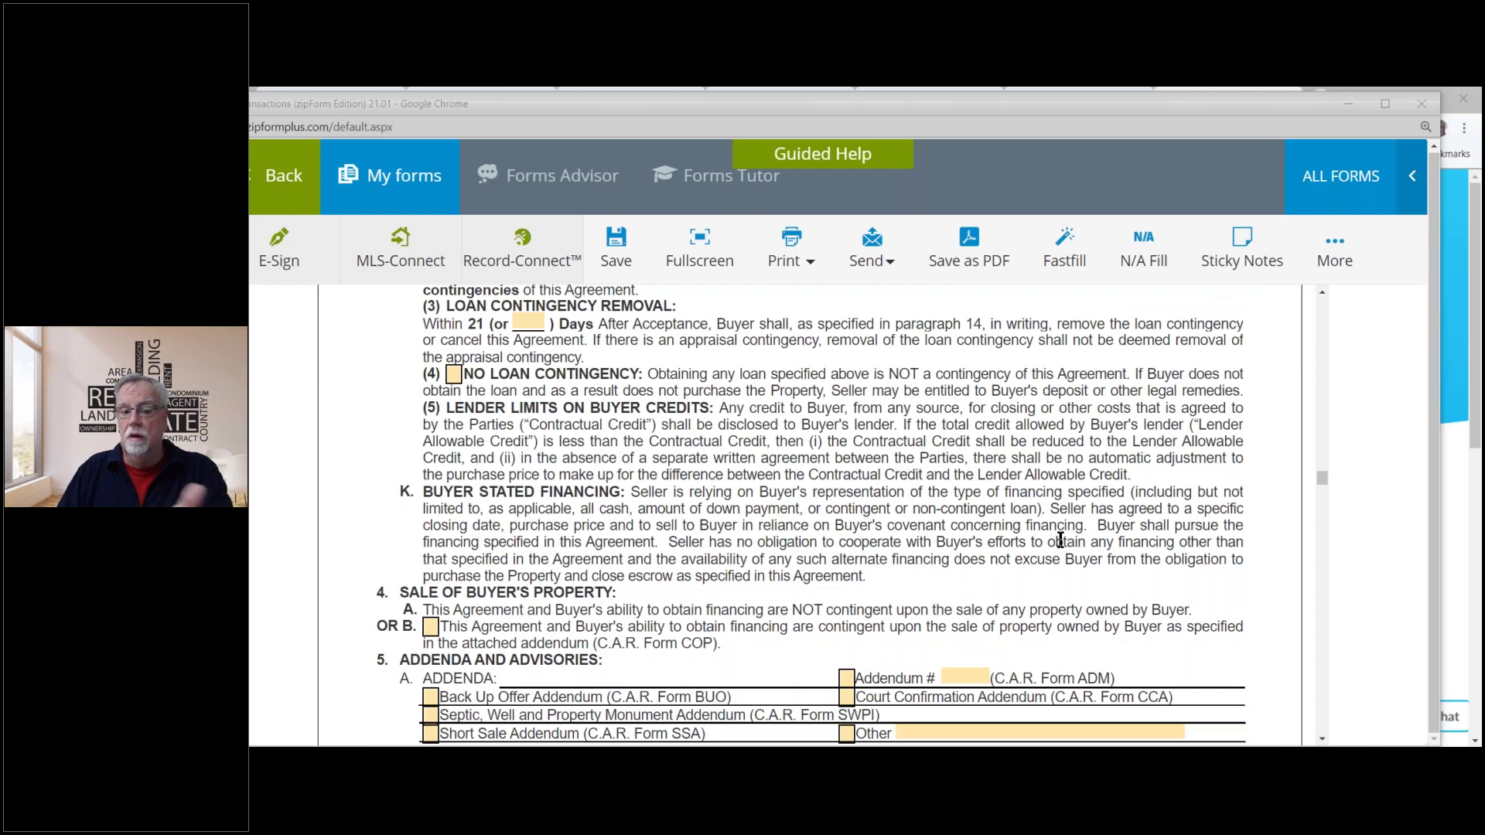
pyautogui.scroll(5, 986, 692)
pyautogui.scroll(5, 986, 692)
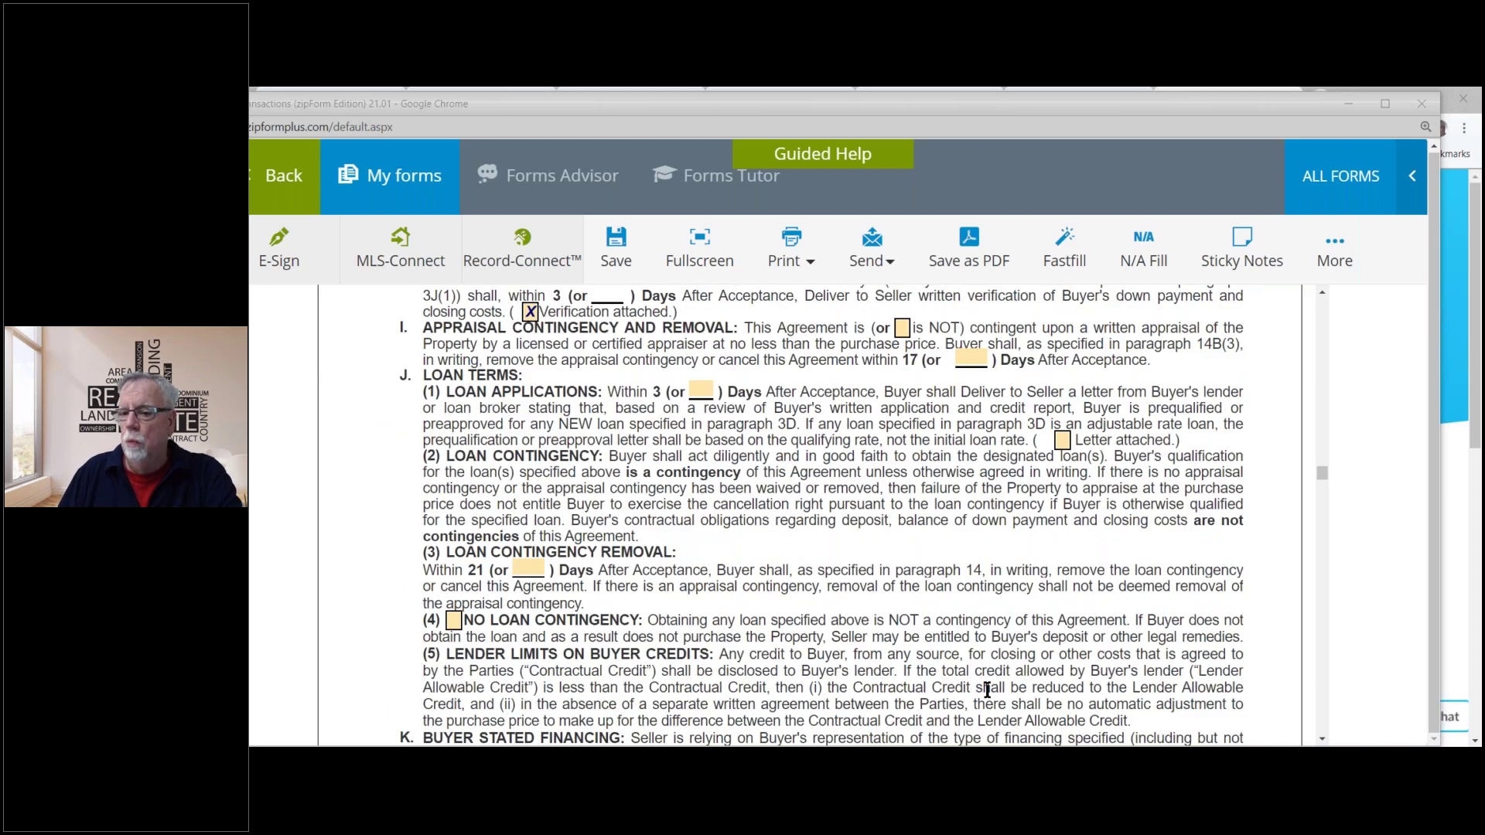
pyautogui.scroll(-1, 986, 693)
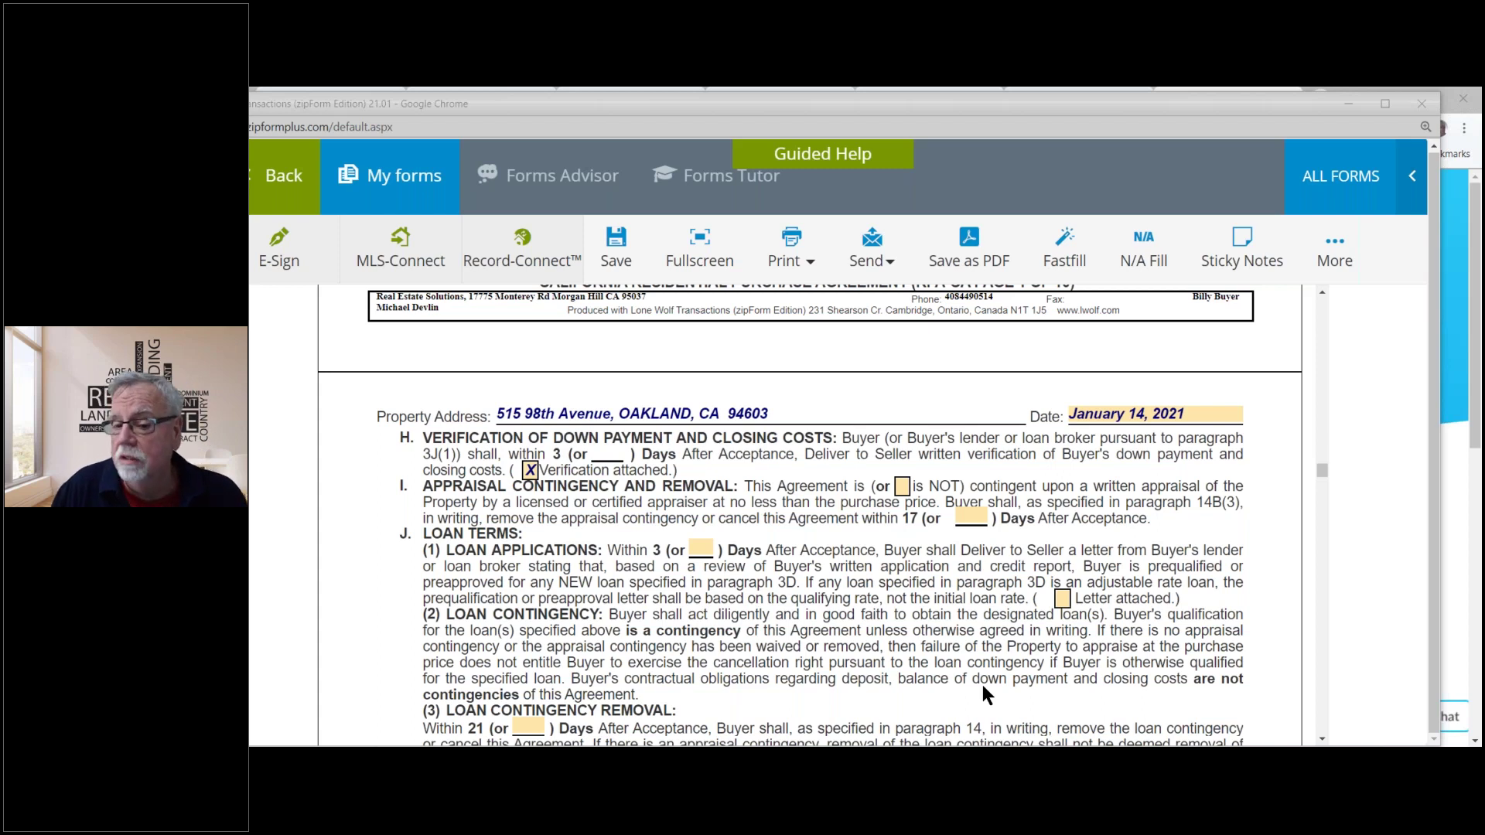
pyautogui.hotkey('ctrl', 's')
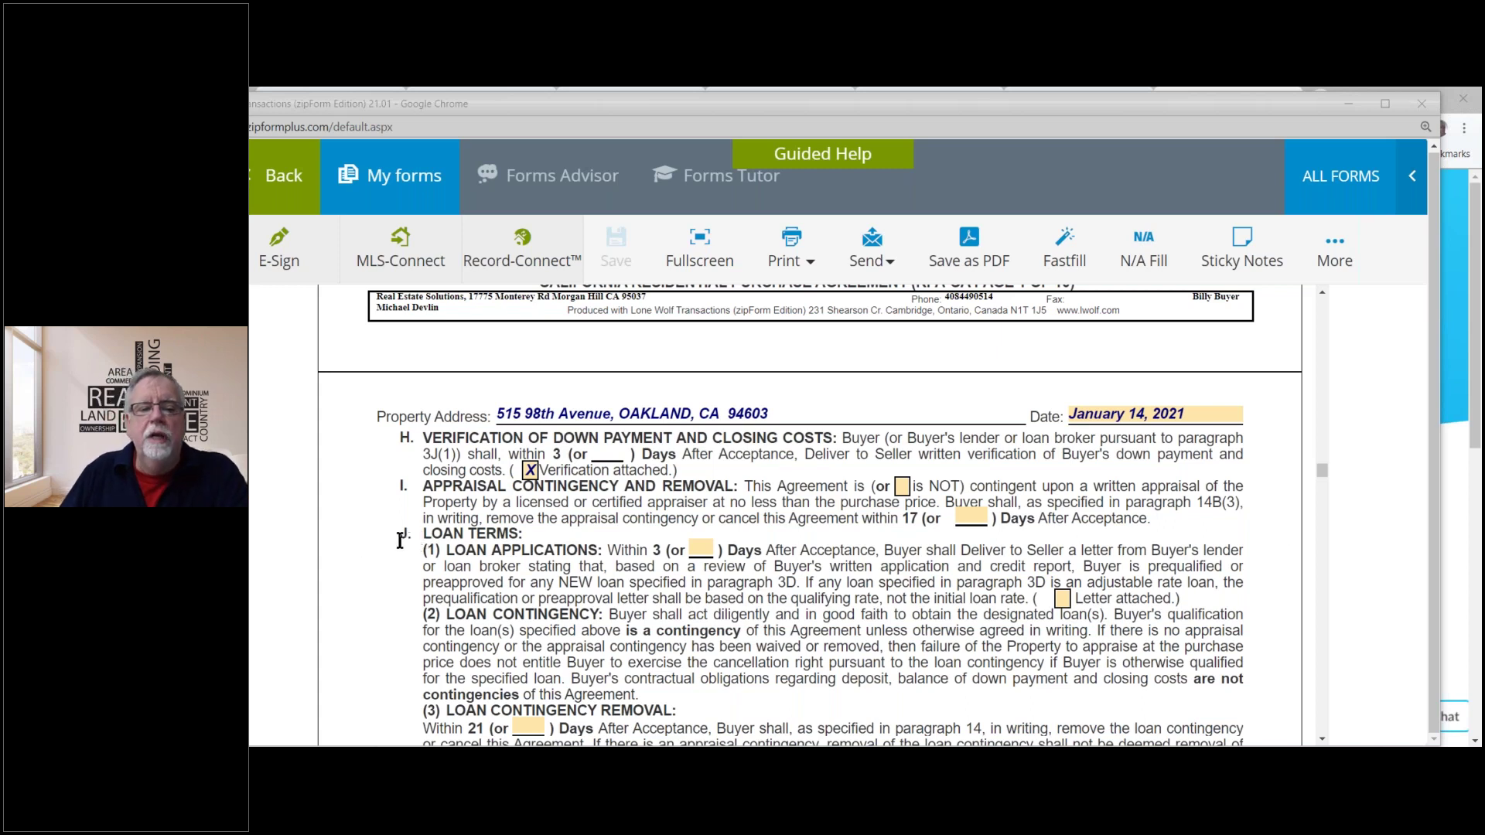
# Highlight the Loan Terms heading of paragraph 3J for reference and clear the selection.
pyautogui.moveTo(399, 541); pyautogui.dragTo(523, 535)
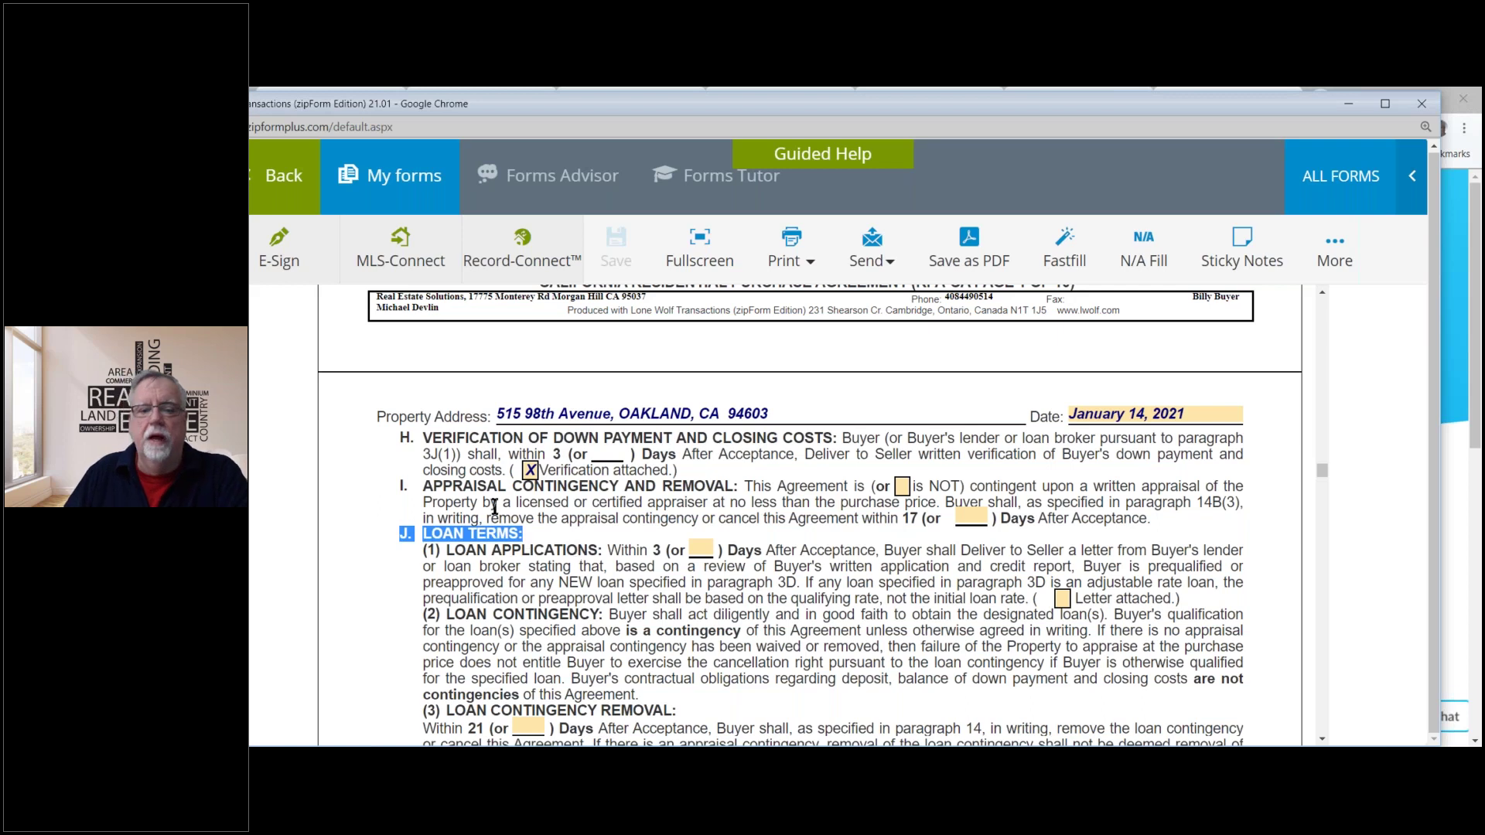
pyautogui.click(635, 519)
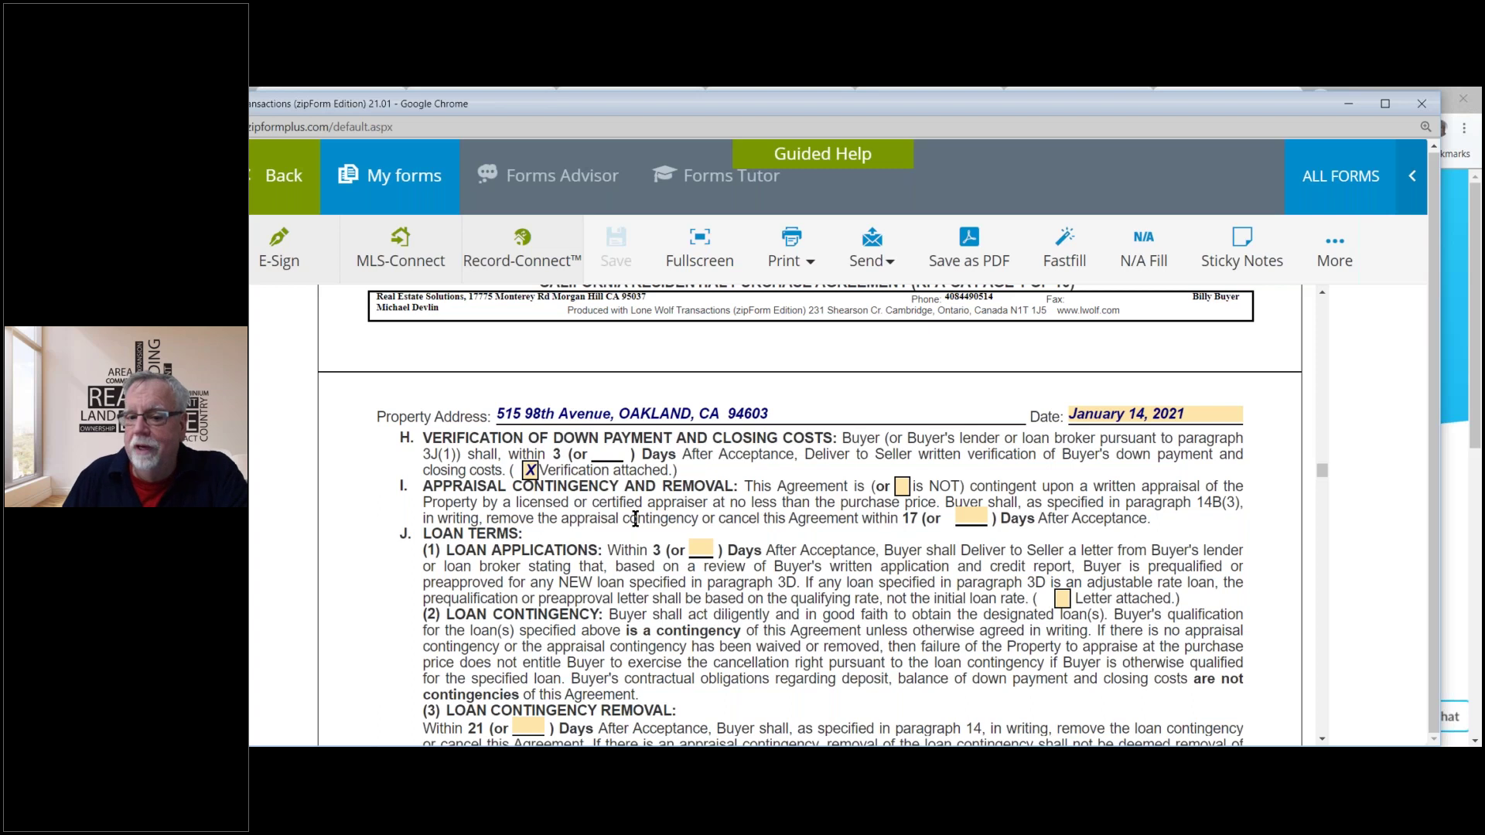
pyautogui.click(1468, 349)
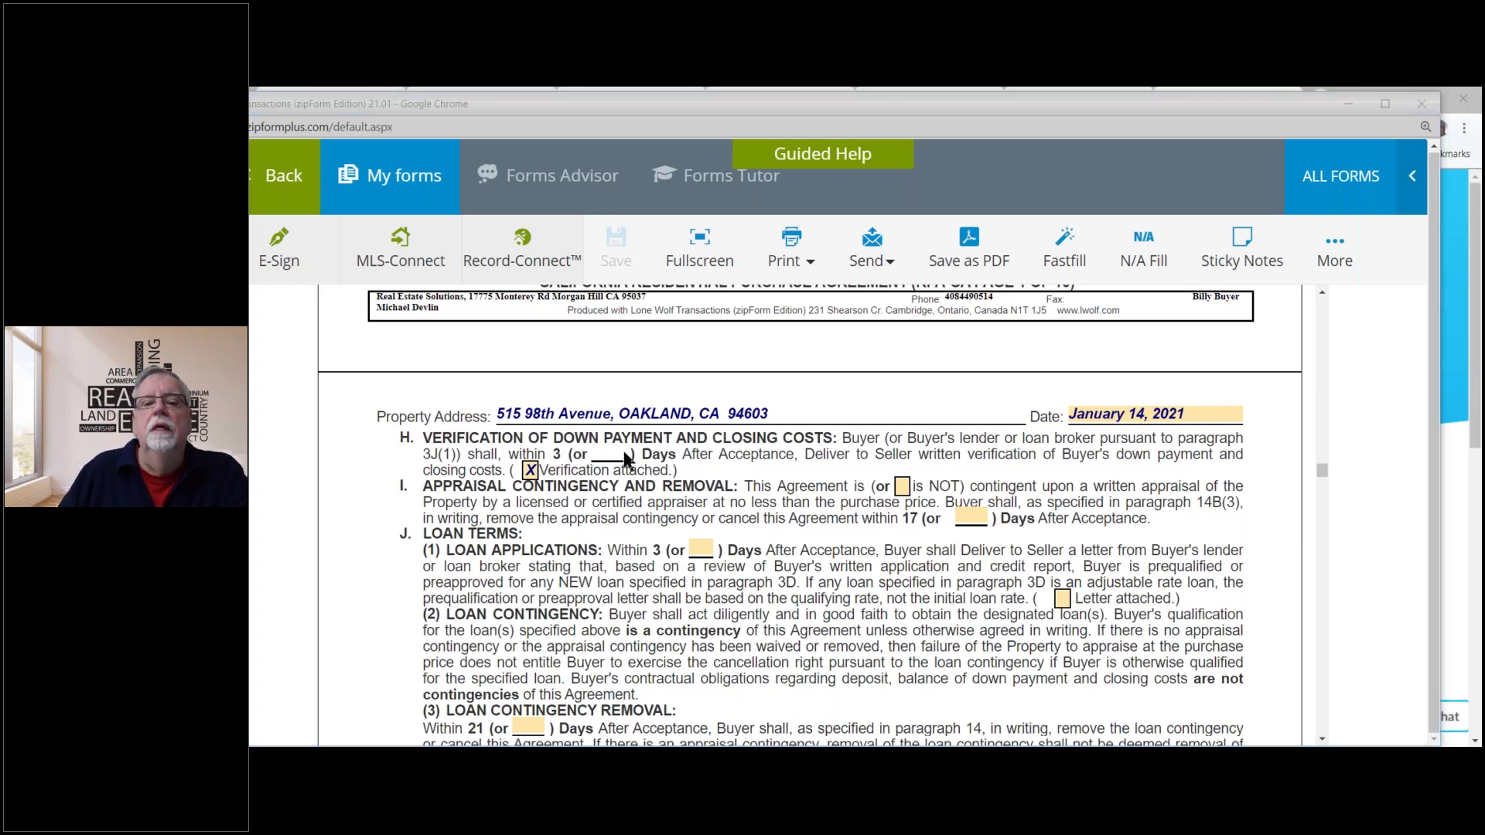